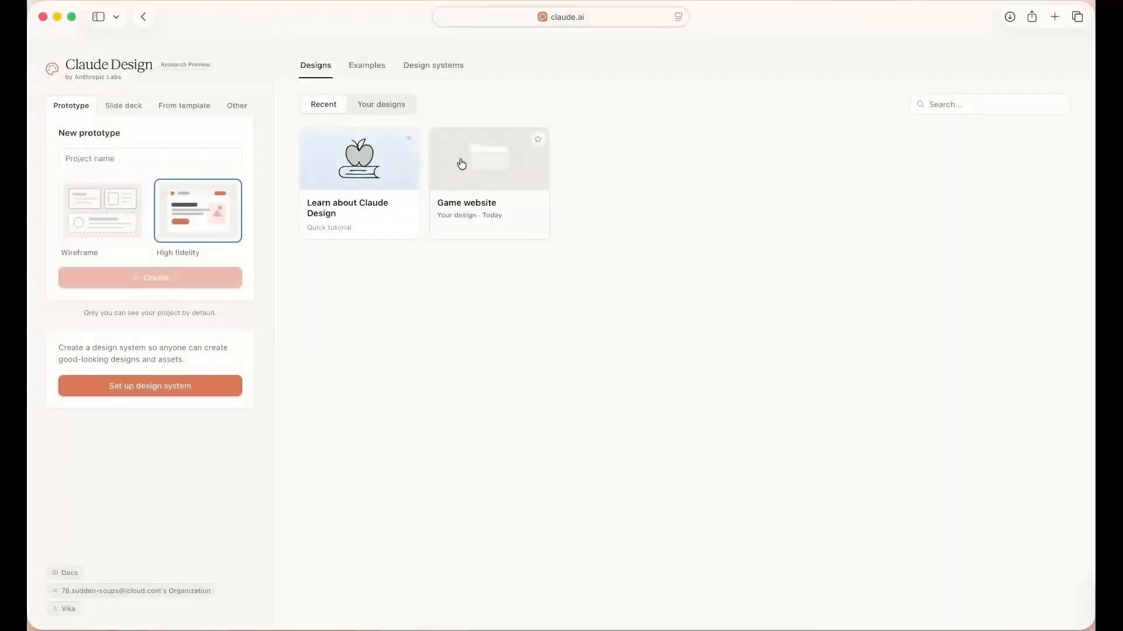
Open the Game website project and look through the Steam Quest Wireframe page from the hero to the lower sections
left_click(460, 162)
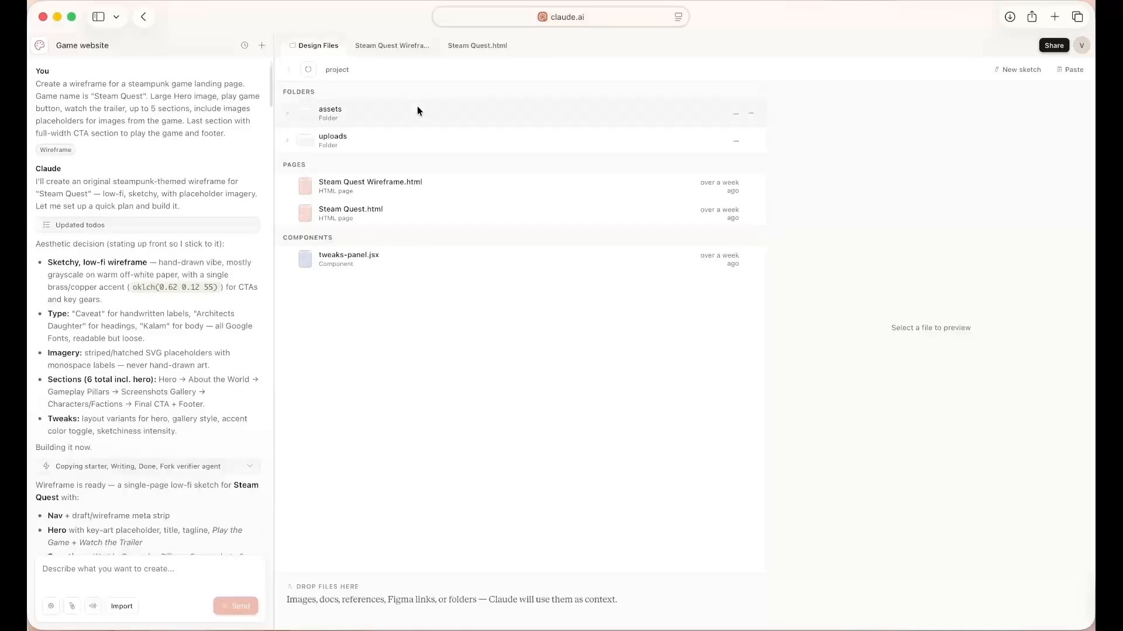
left_click(392, 45)
scroll(305, 338, "down", 20)
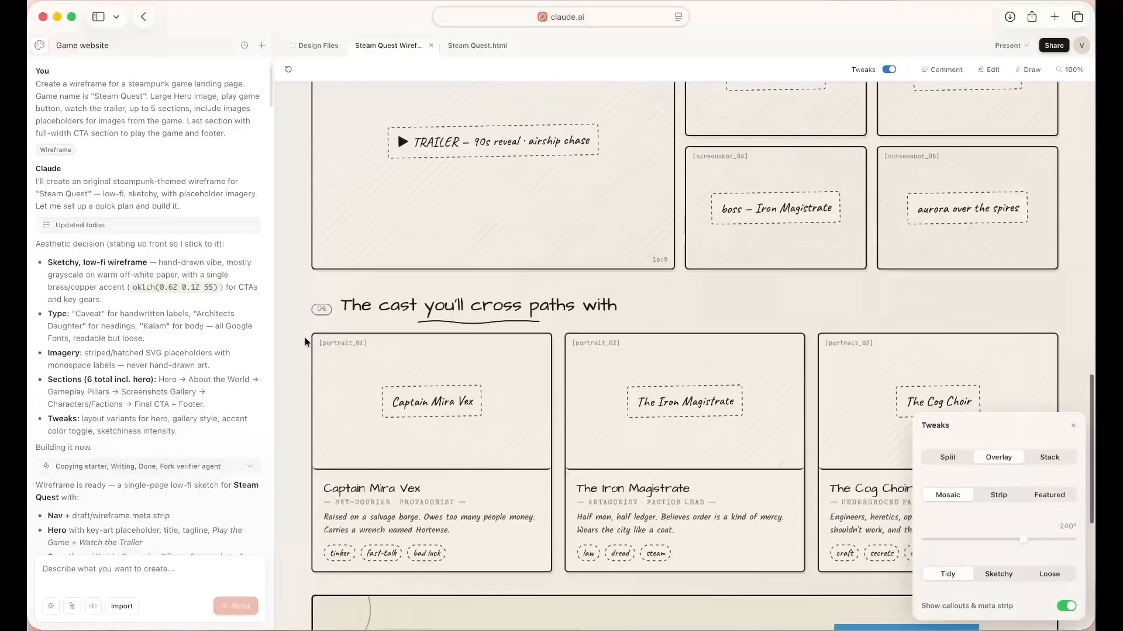
scroll(304, 338, "up", 20)
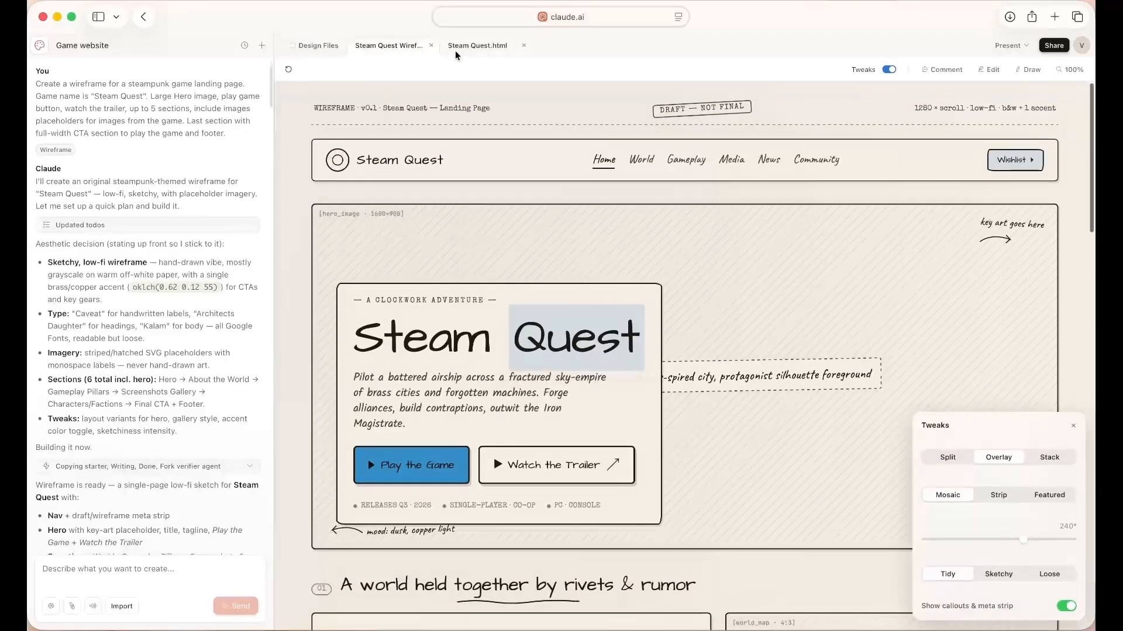
Open Steam Quest.html and look through the finished high-fidelity landing page
left_click(477, 45)
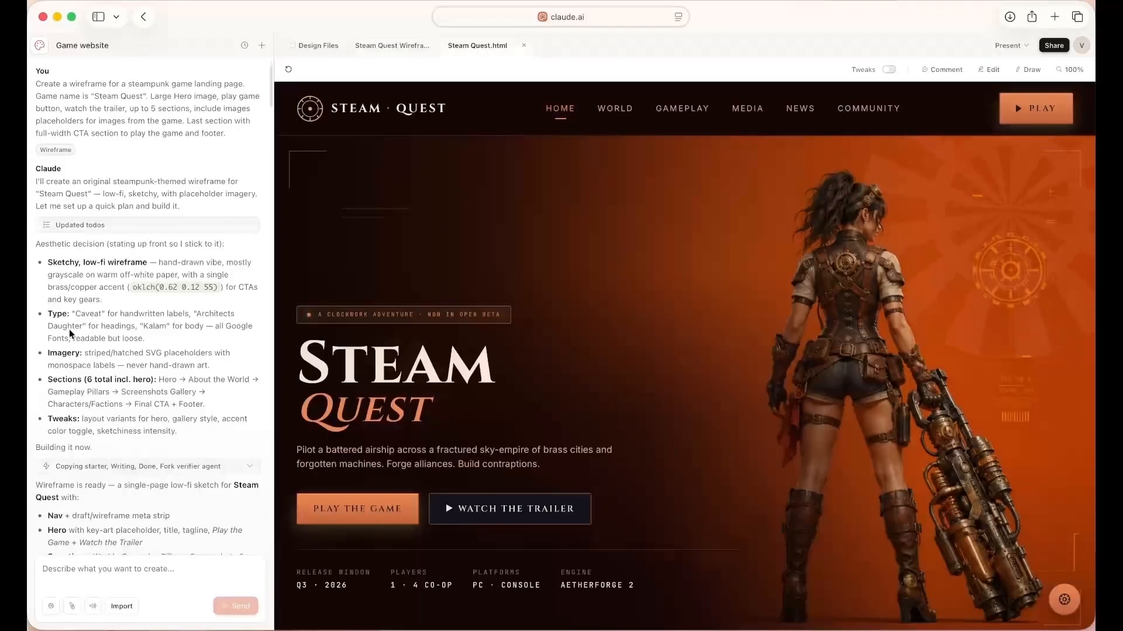
scroll(68, 362, "down", 20)
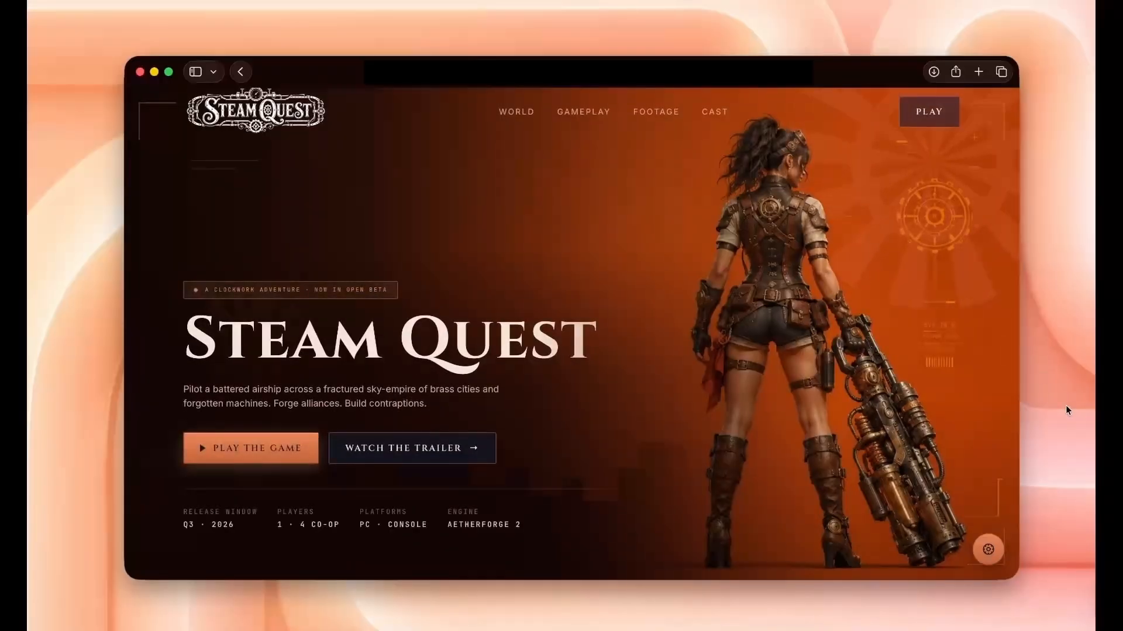
scroll(878, 388, "down", 4)
scroll(879, 391, "down", 15)
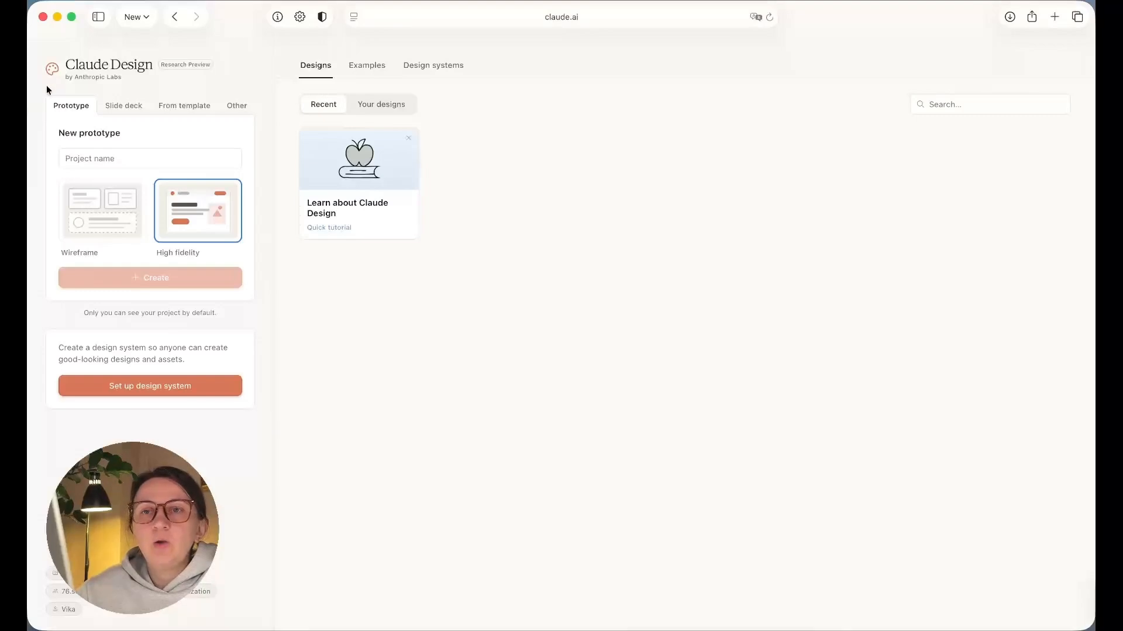
Examine the Slide deck, From template and Other project types and the Design systems page, returning to the Prototype options
left_click(123, 107)
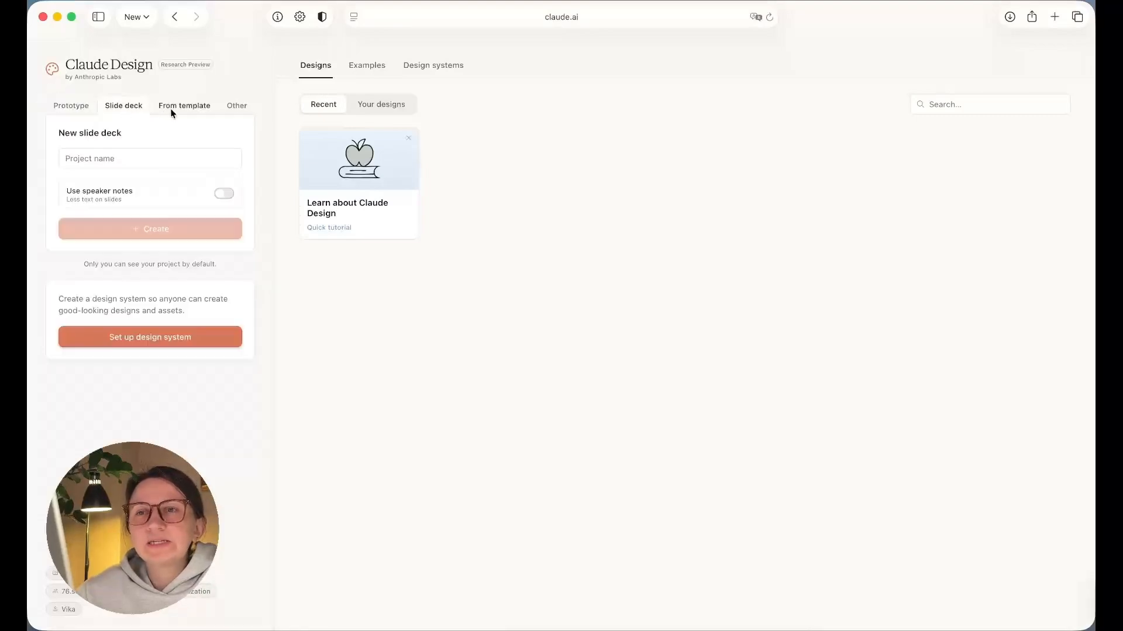
left_click(172, 111)
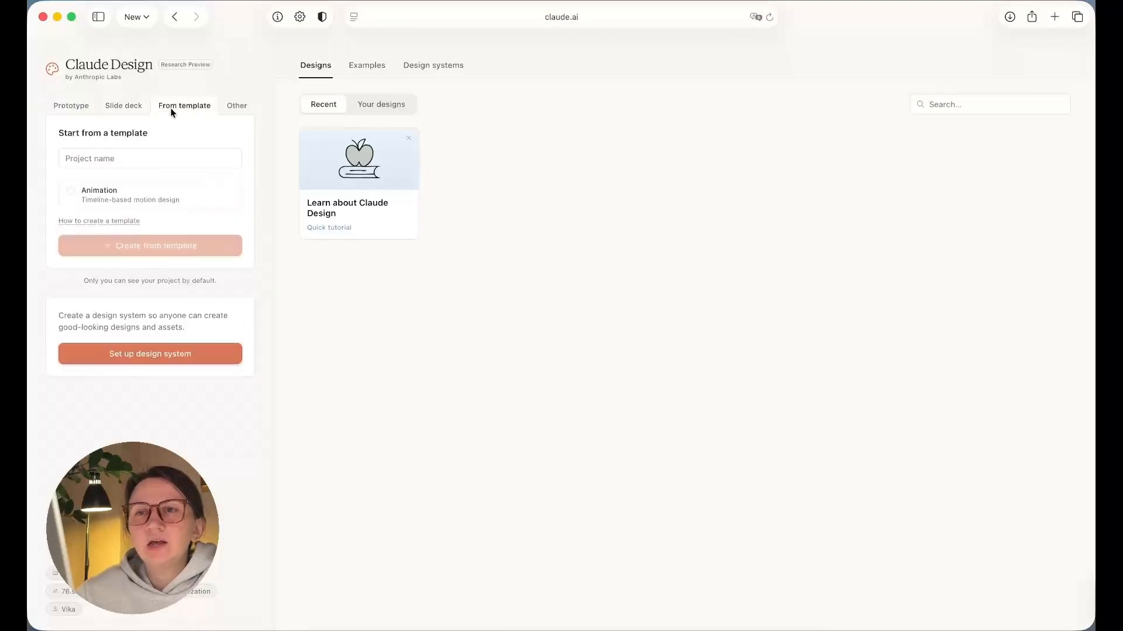
left_click(231, 108)
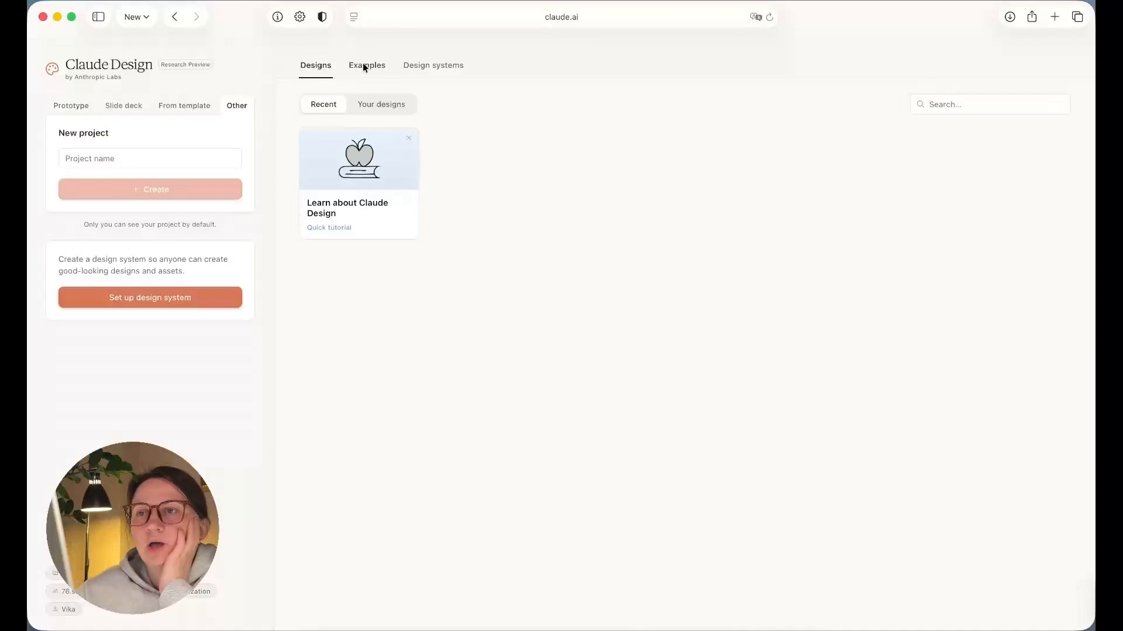
left_click(433, 65)
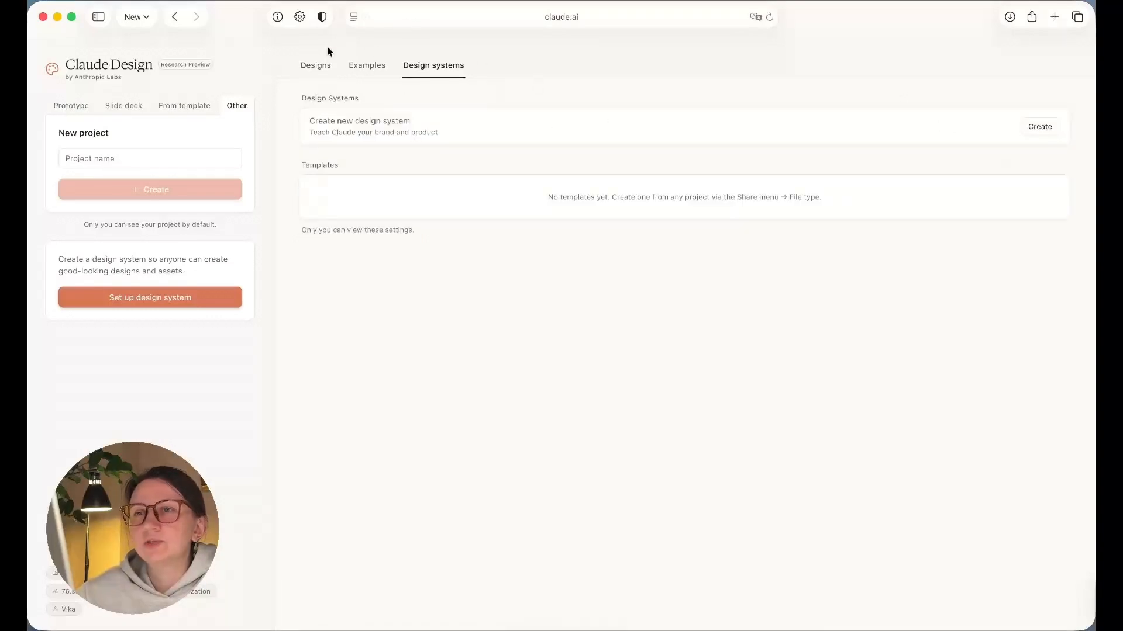
left_click(312, 67)
left_click(69, 103)
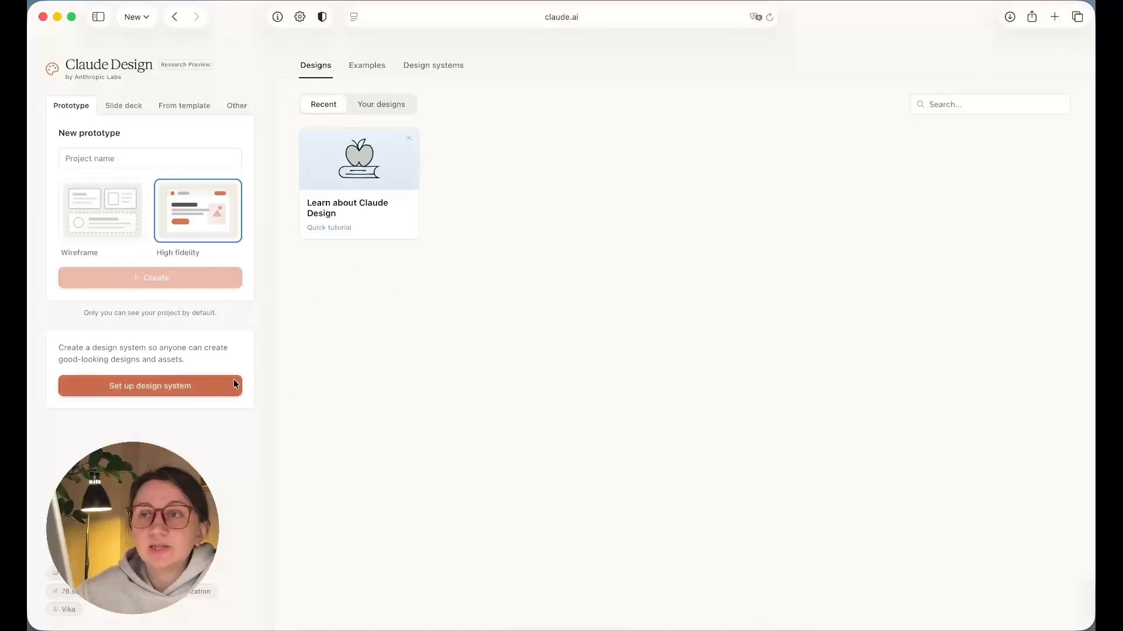
left_click(436, 64)
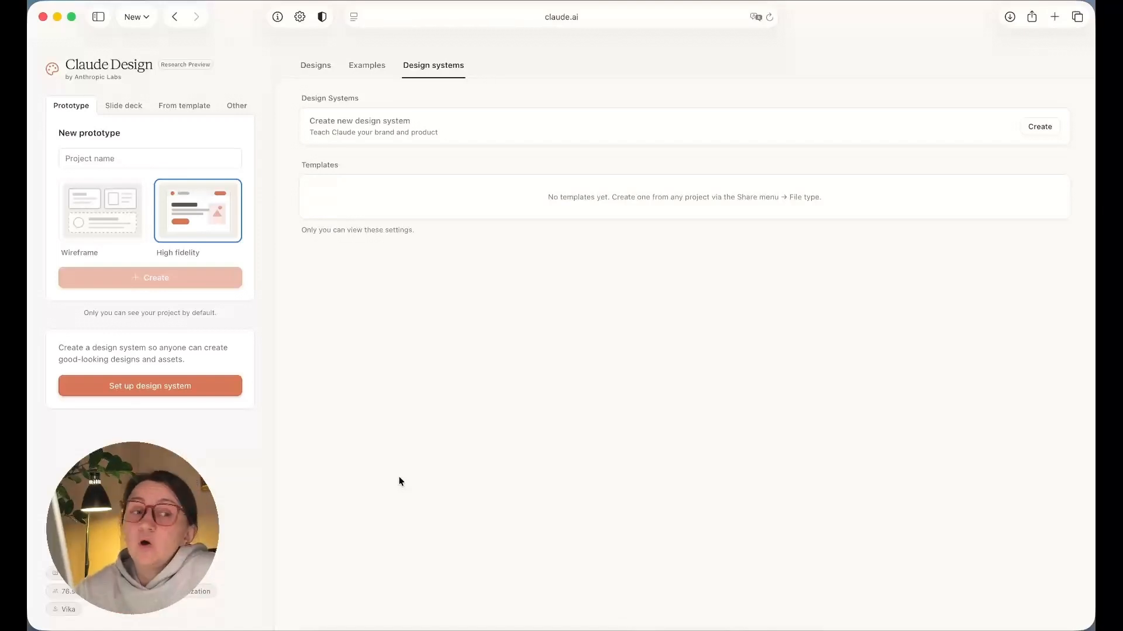
Create a new prototype project named Game website with the Wireframe type
left_click(123, 158)
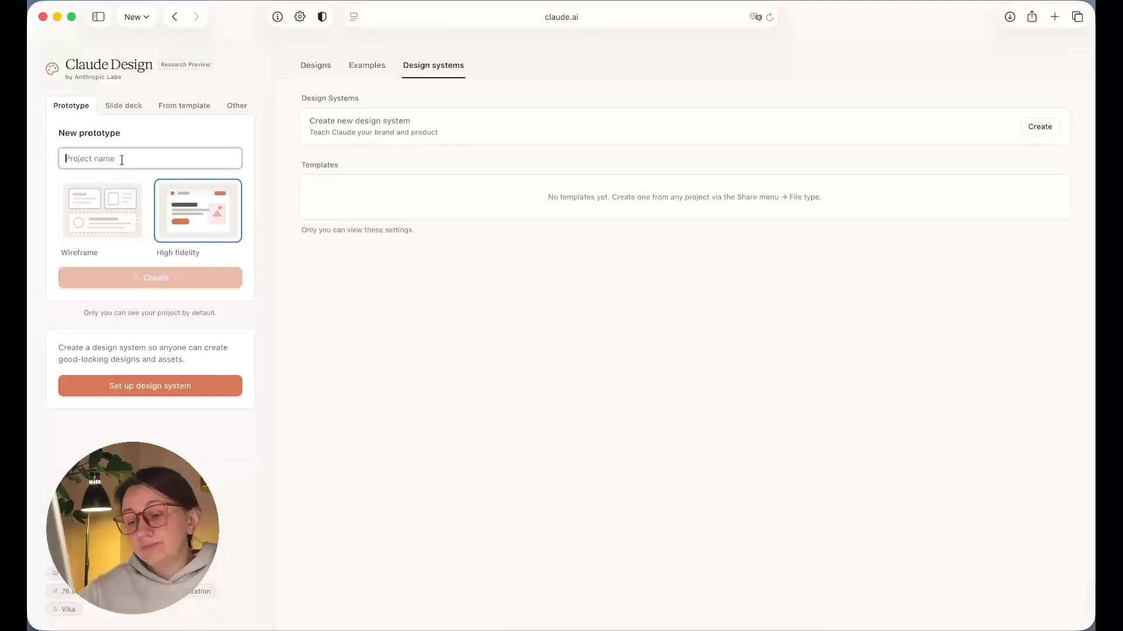
type("Game wesbi")
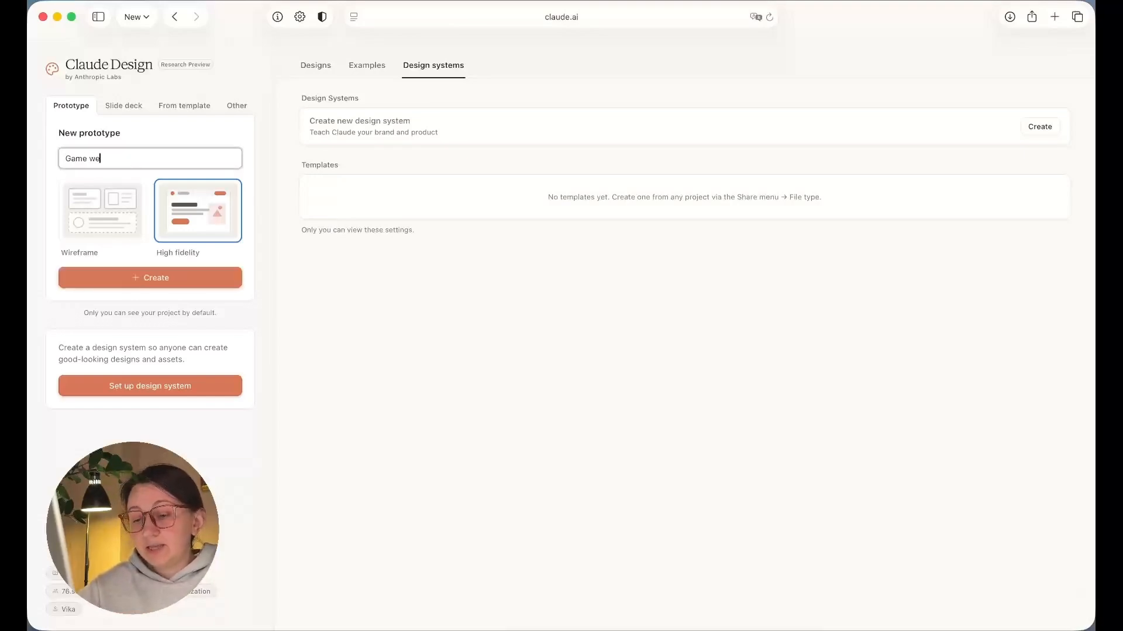
key("BackSpace")
key("BackSpace")
key("BackSpace")
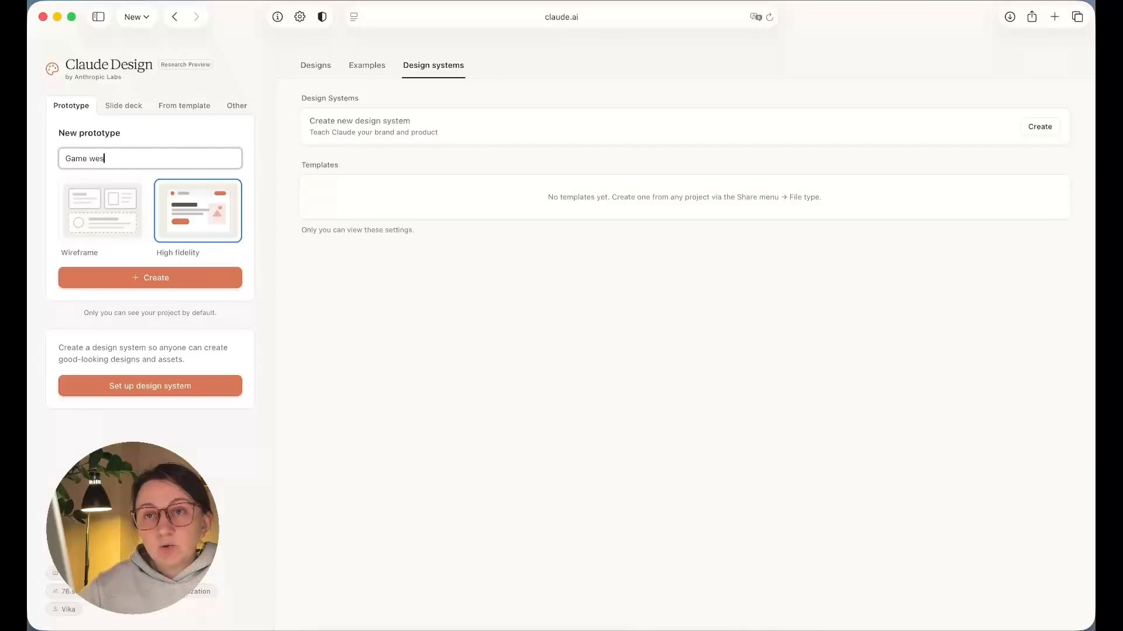
type("bsite")
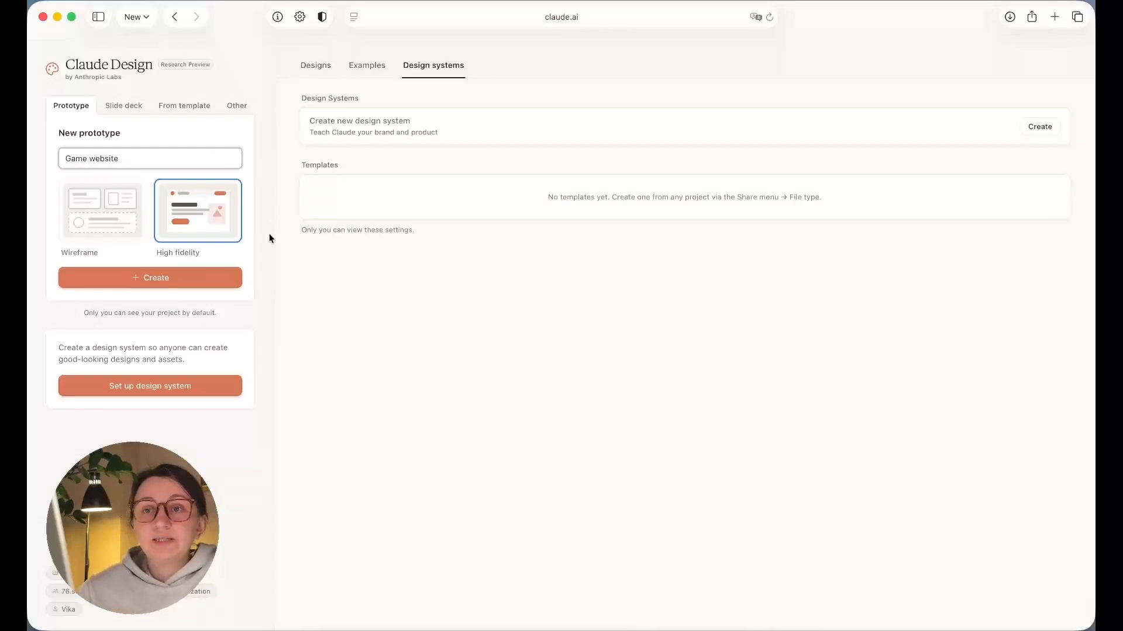
left_click(116, 216)
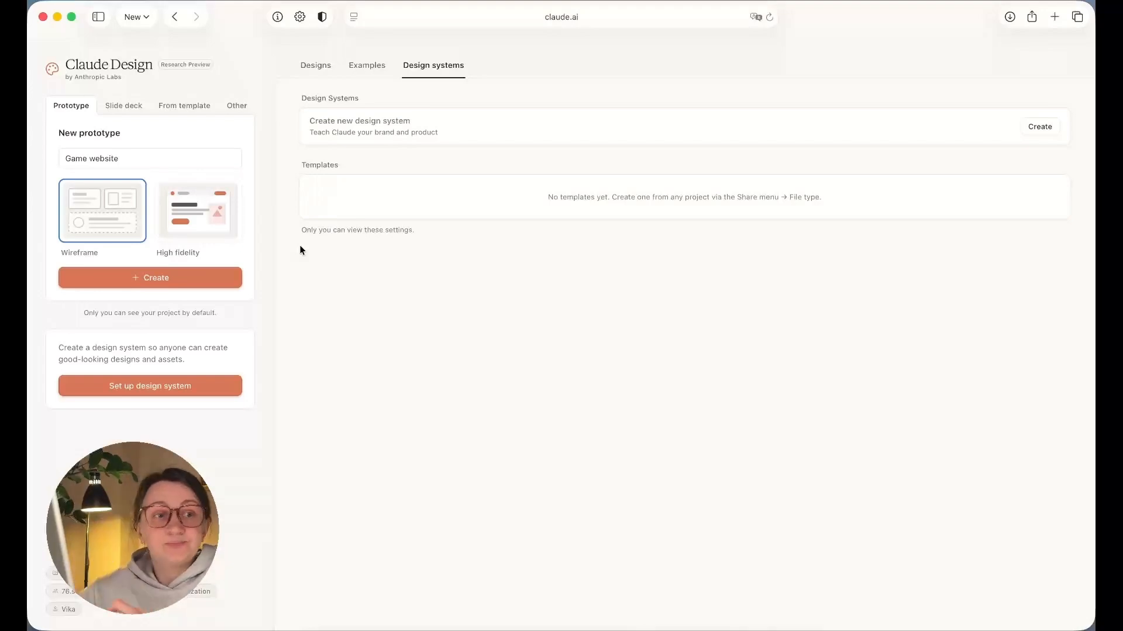
left_click(195, 276)
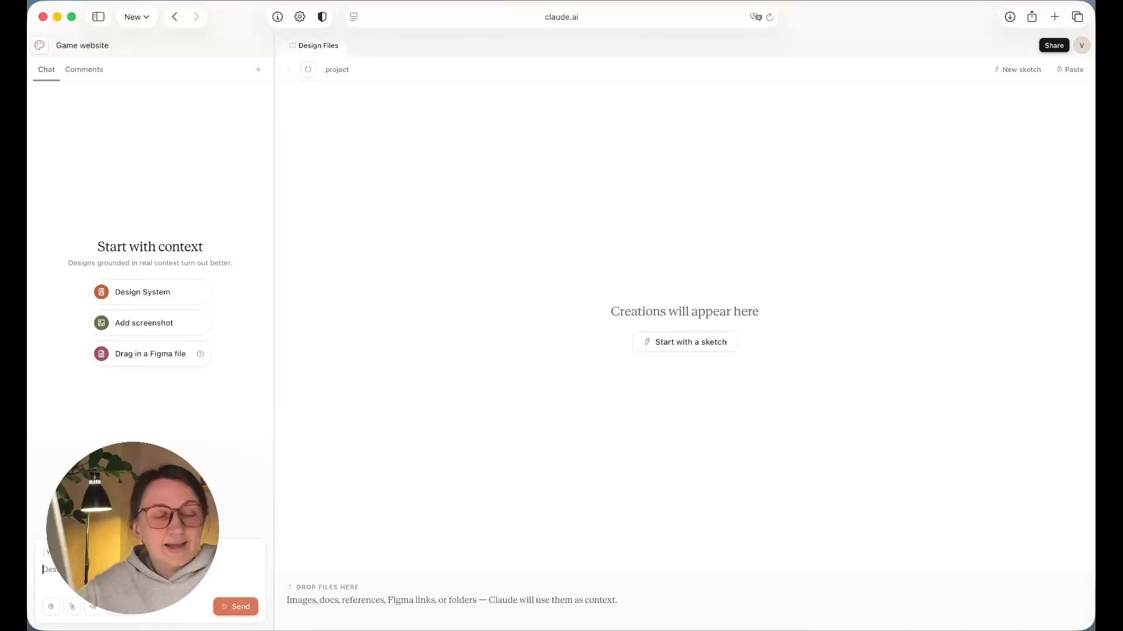
Send a prompt for a steampunk "Steam Quest" landing page wireframe: large hero image, play button, trailer, up to 5 sections, image placeholders, full-width CTA, footer
type("Cre")
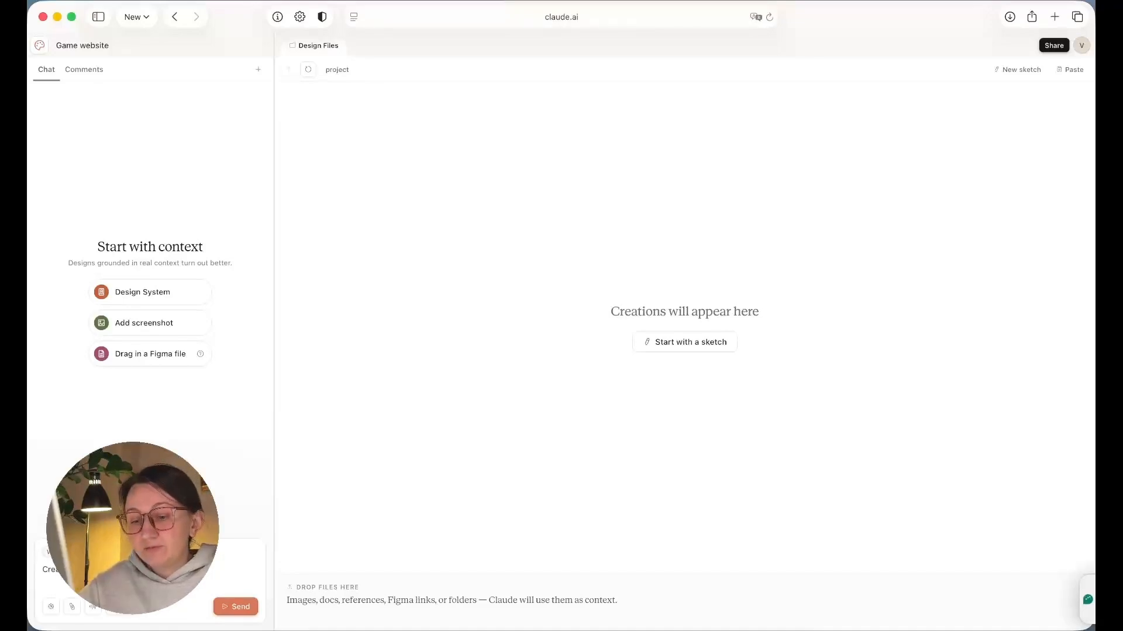
key("super+v")
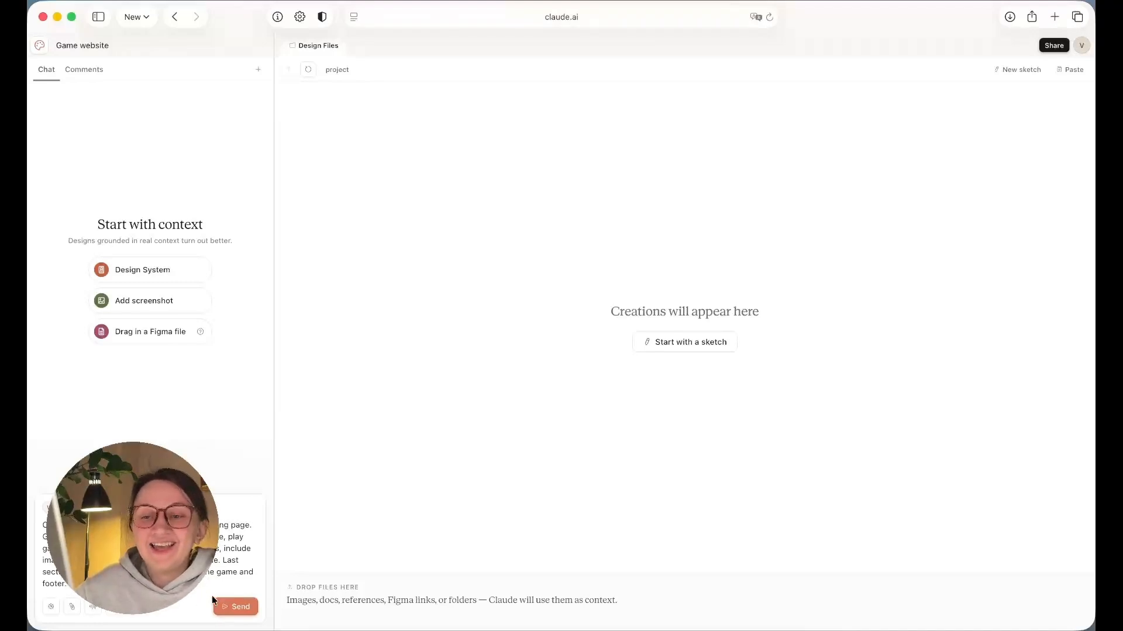
left_click(223, 609)
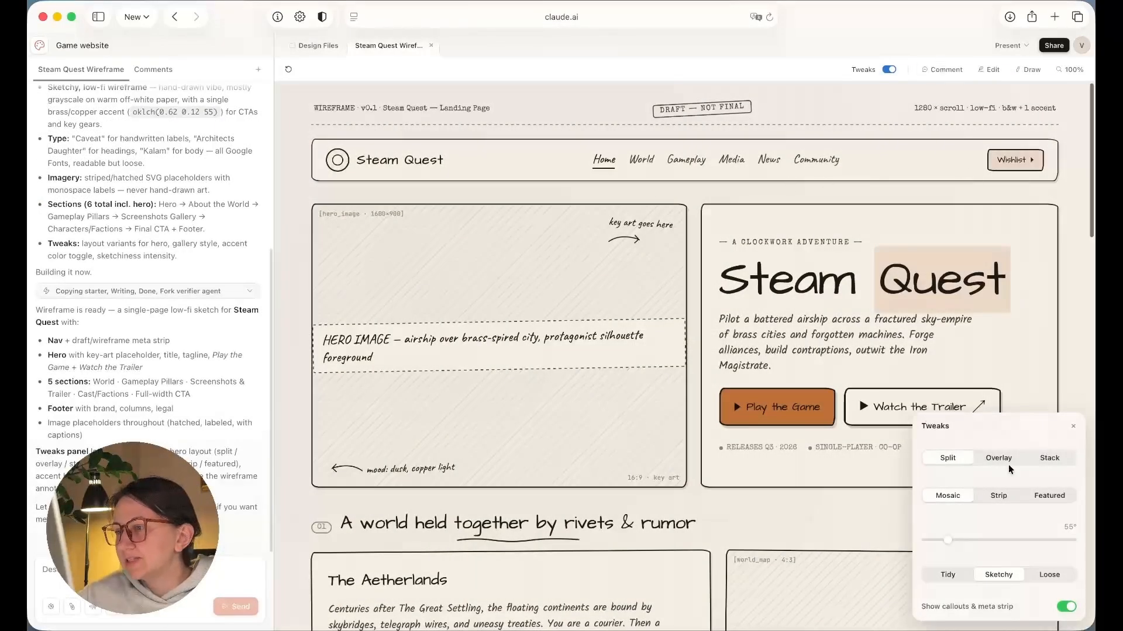
Review the generated wireframe and preview its hero in the Overlay and Stack layouts, finishing on Split
scroll(964, 397, "down", 3)
scroll(759, 317, "down", 4)
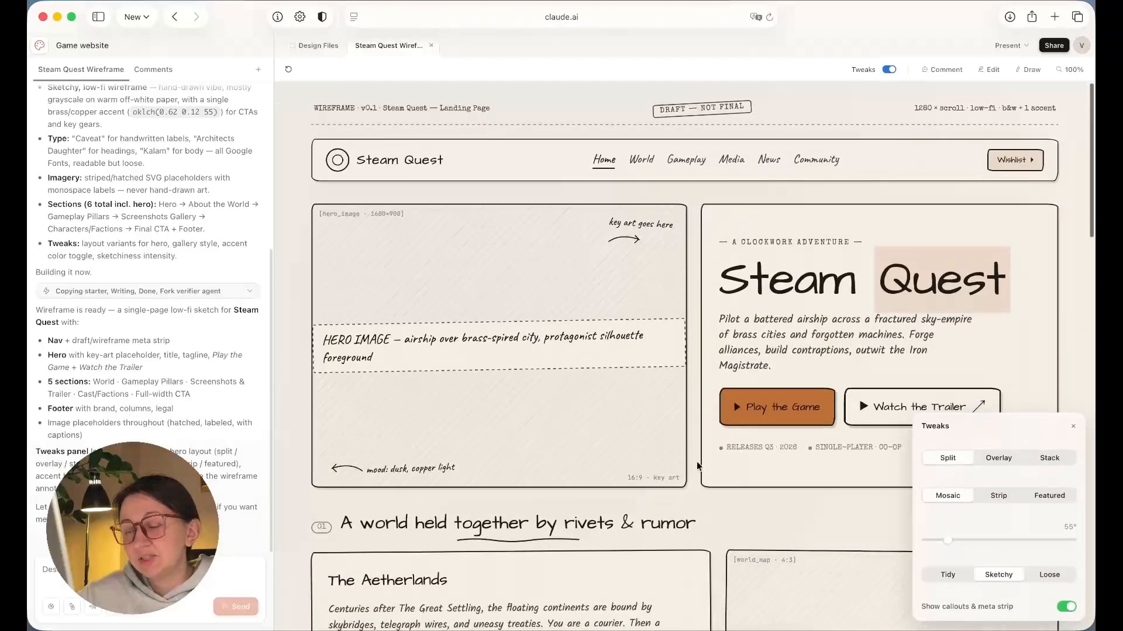
left_click(994, 458)
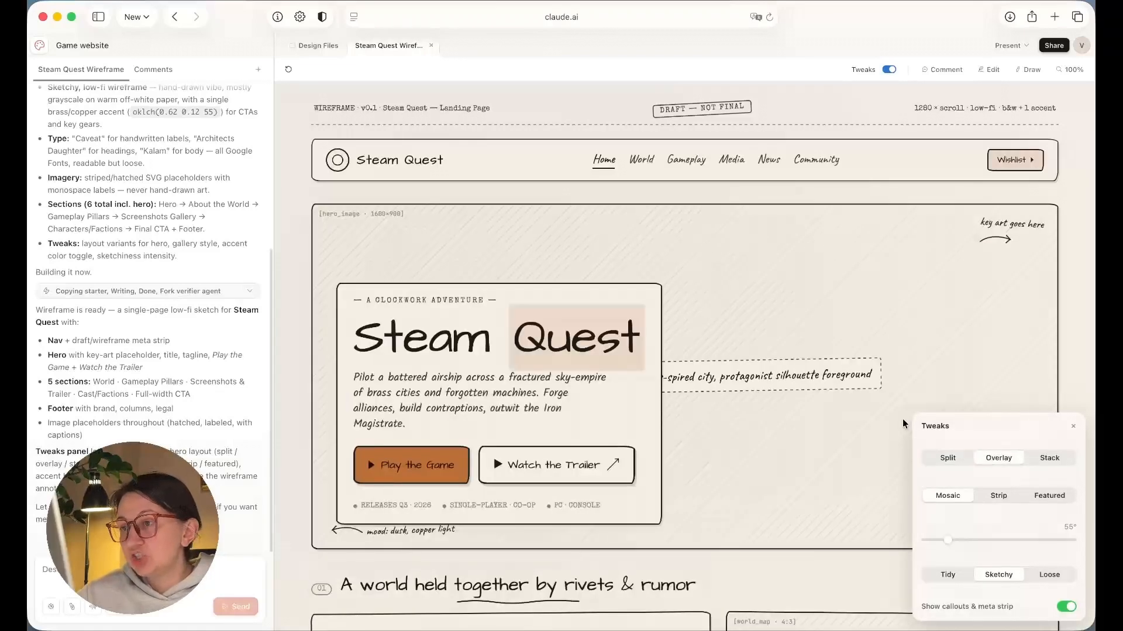
left_click(1048, 457)
scroll(766, 325, "down", 2)
scroll(806, 333, "up", 2)
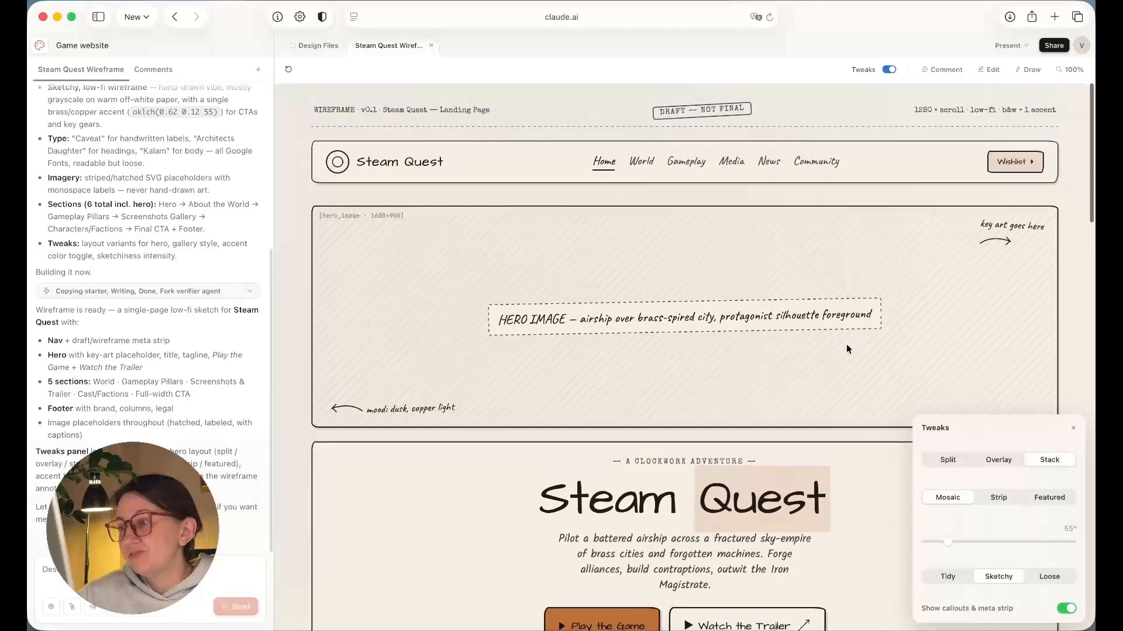
left_click(995, 458)
left_click(935, 456)
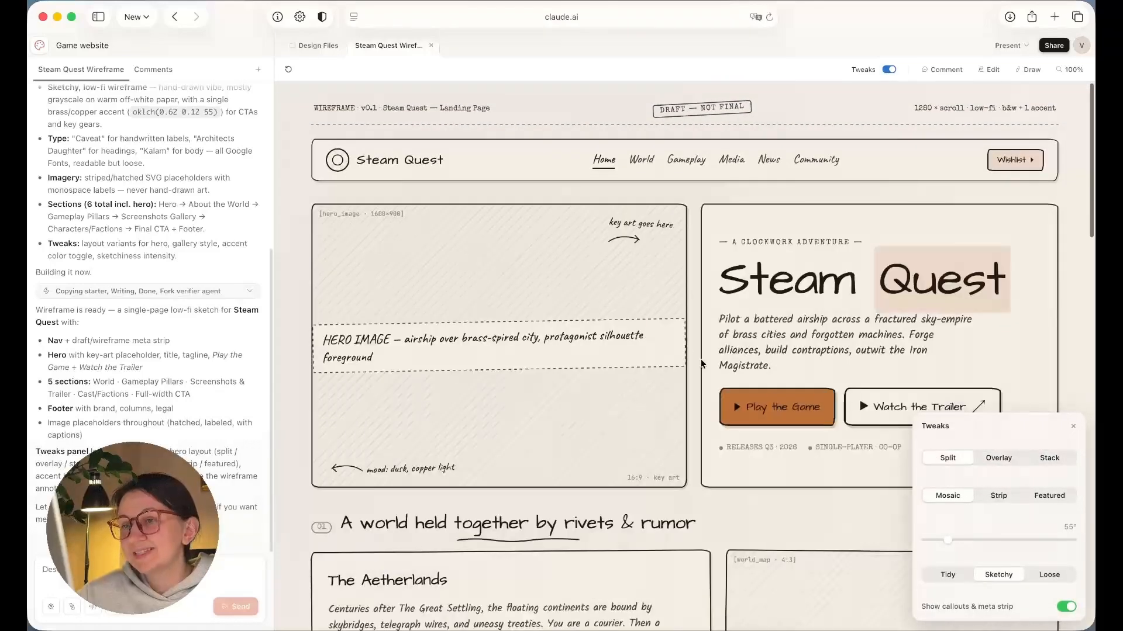
Examine the Split-layout wireframe from the navigation bar and hero down through the world section
scroll(529, 230, "down", 1)
scroll(529, 230, "up", 1)
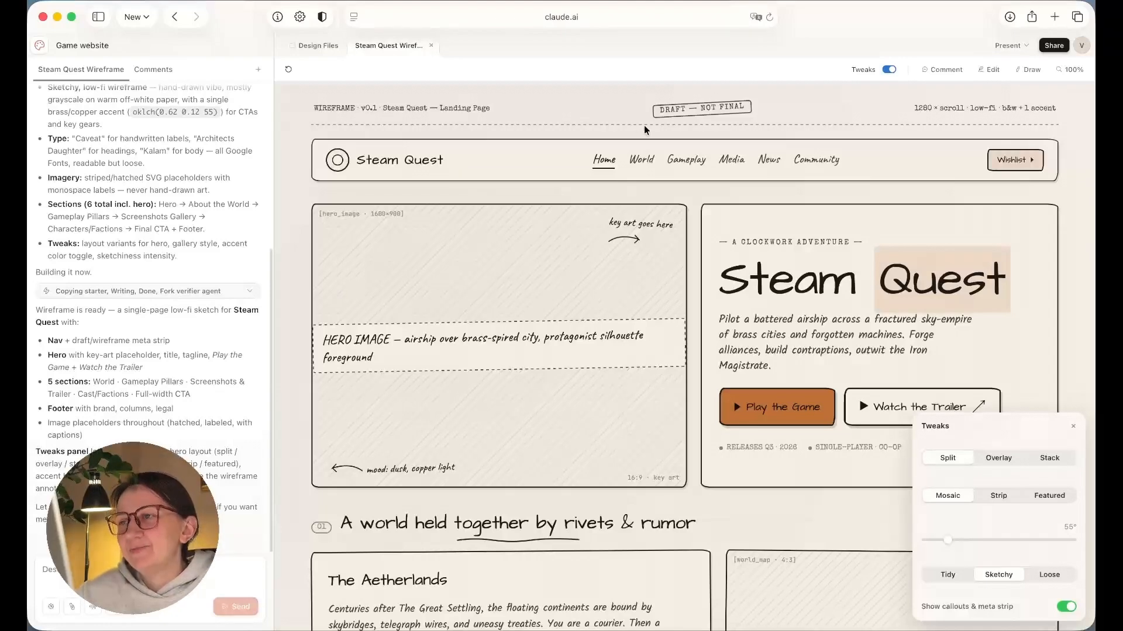
scroll(882, 135, "down", 1)
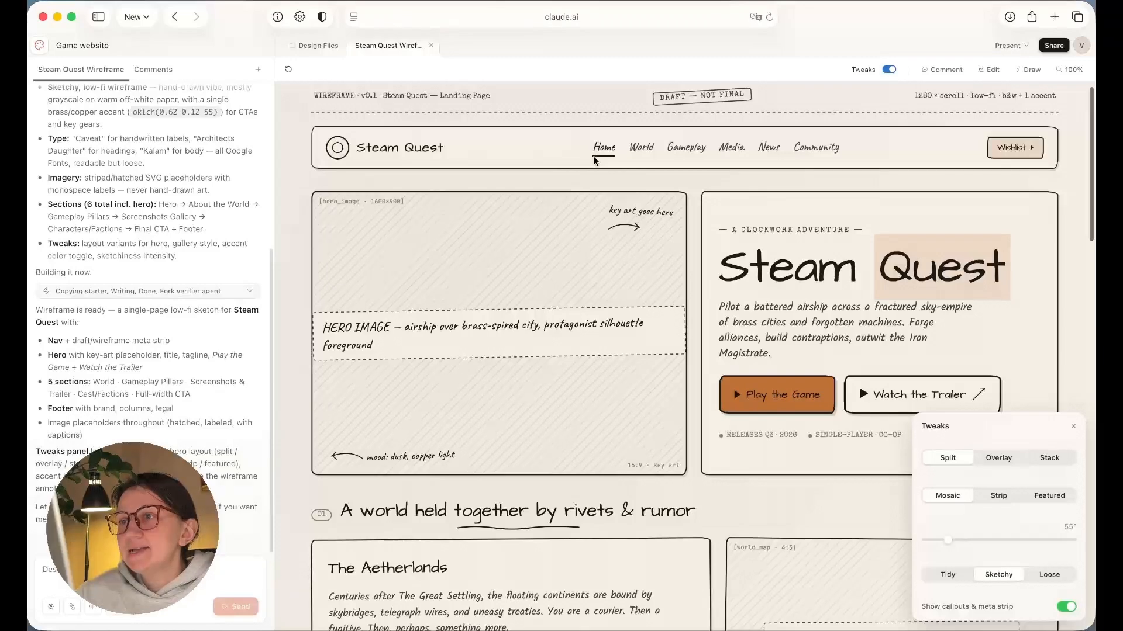
scroll(853, 179, "down", 3)
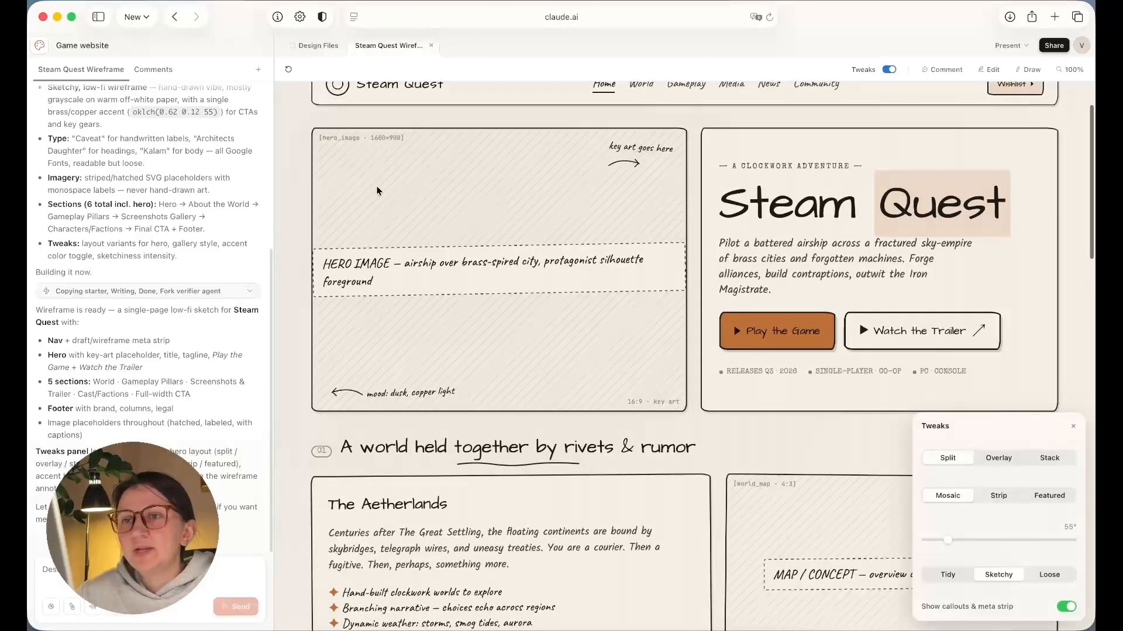
scroll(570, 336, "down", 5)
scroll(962, 468, "up", 8)
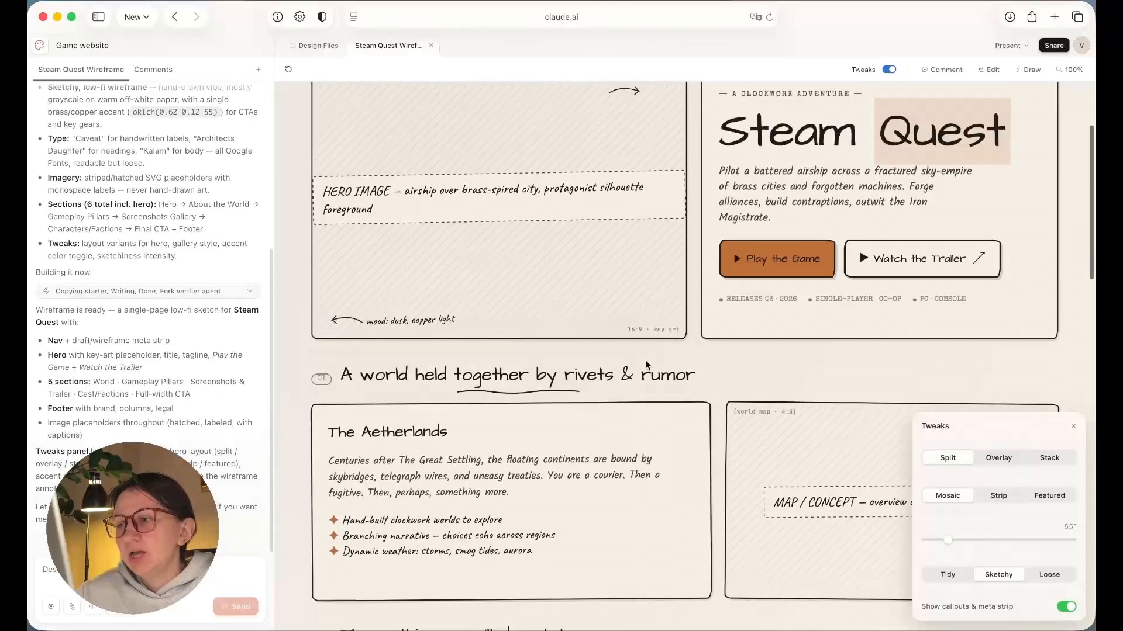
Switch the wireframe's hero to the Overlay layout and review the page down to the final CTA and footer
left_click(998, 459)
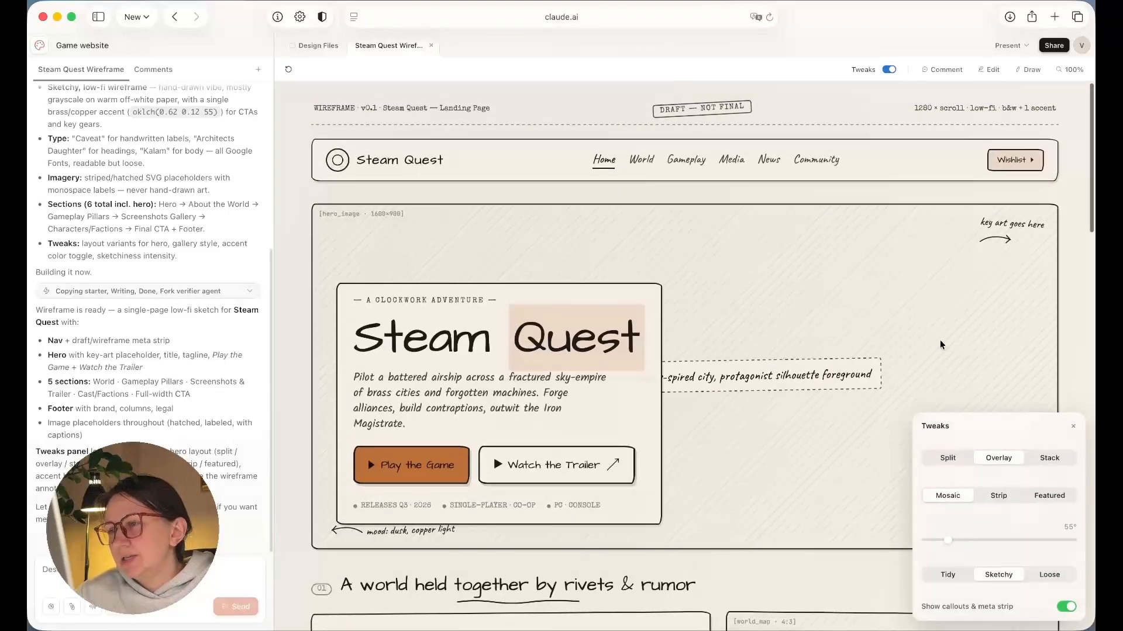
scroll(384, 461, "down", 15)
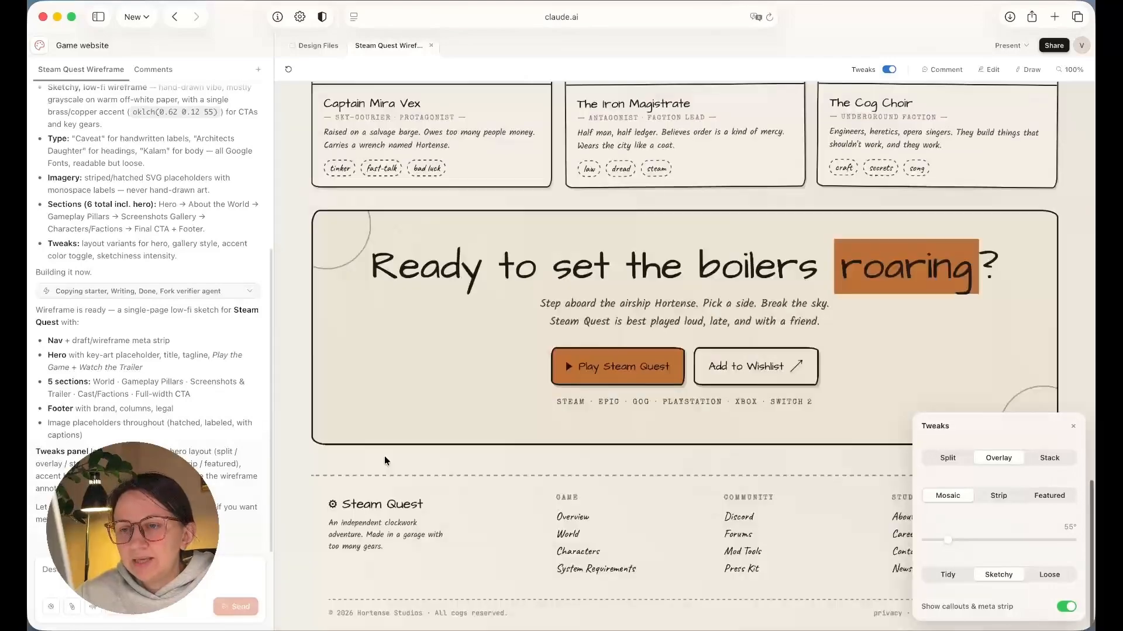
left_click(603, 380)
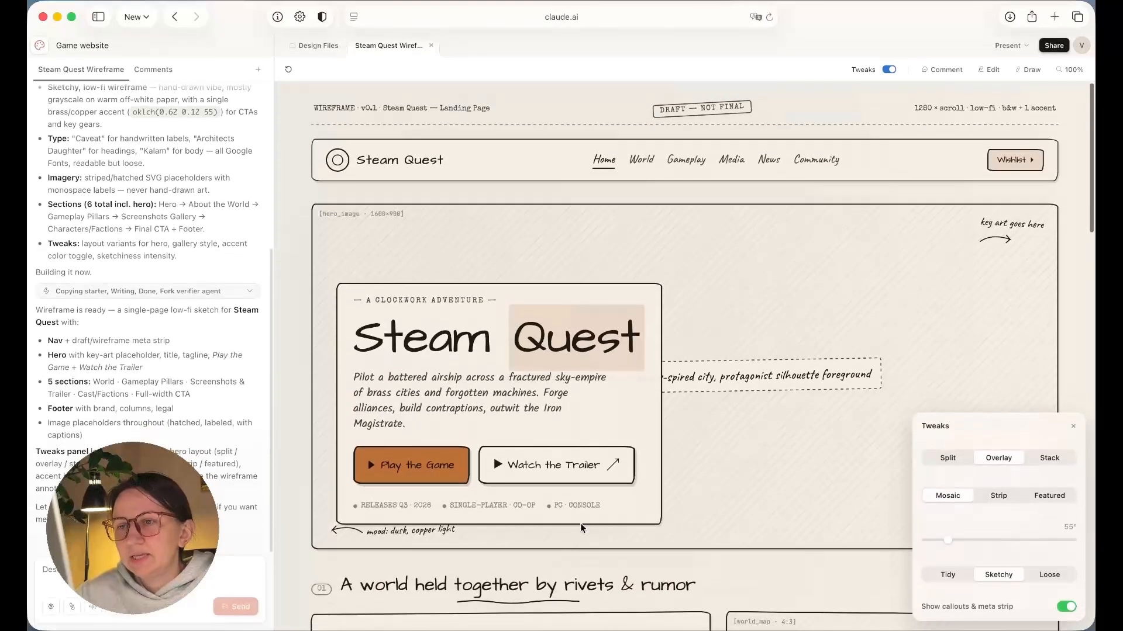
Set the wireframe's hero layout to Stack and review the stacked hero image, title block and world section
left_click(1053, 456)
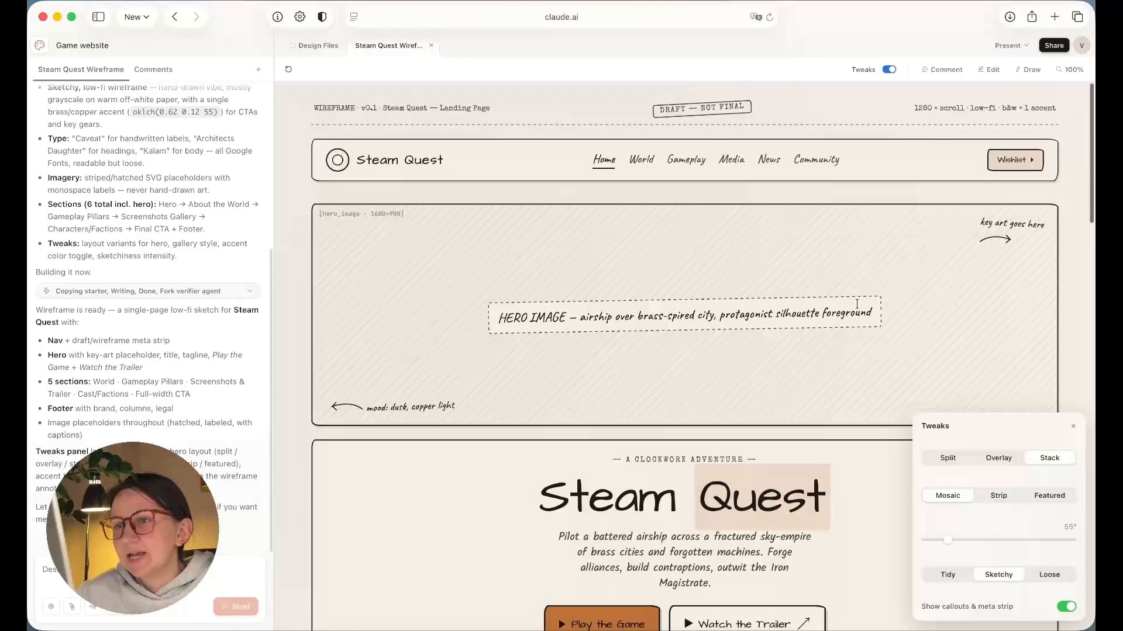
scroll(458, 234, "down", 5)
scroll(356, 252, "down", 1)
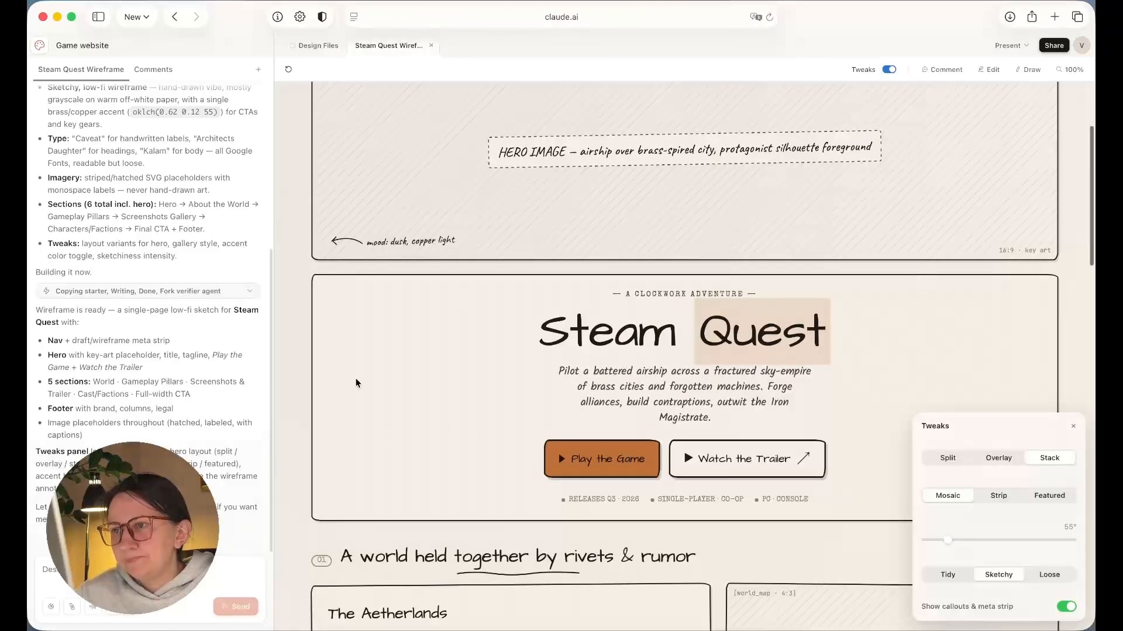
scroll(377, 429, "down", 3)
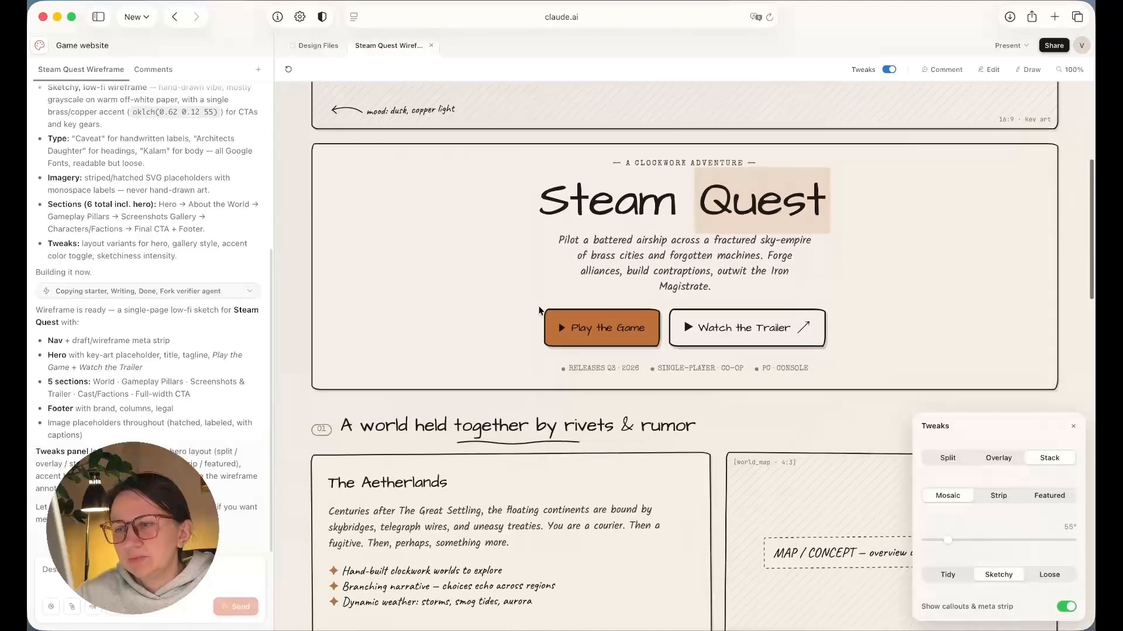
Preview the Strip gallery style, return to Mosaic with the Split hero layout, and review the wireframe down to the final CTA and footer
scroll(760, 444, "up", 8)
left_click(1001, 500)
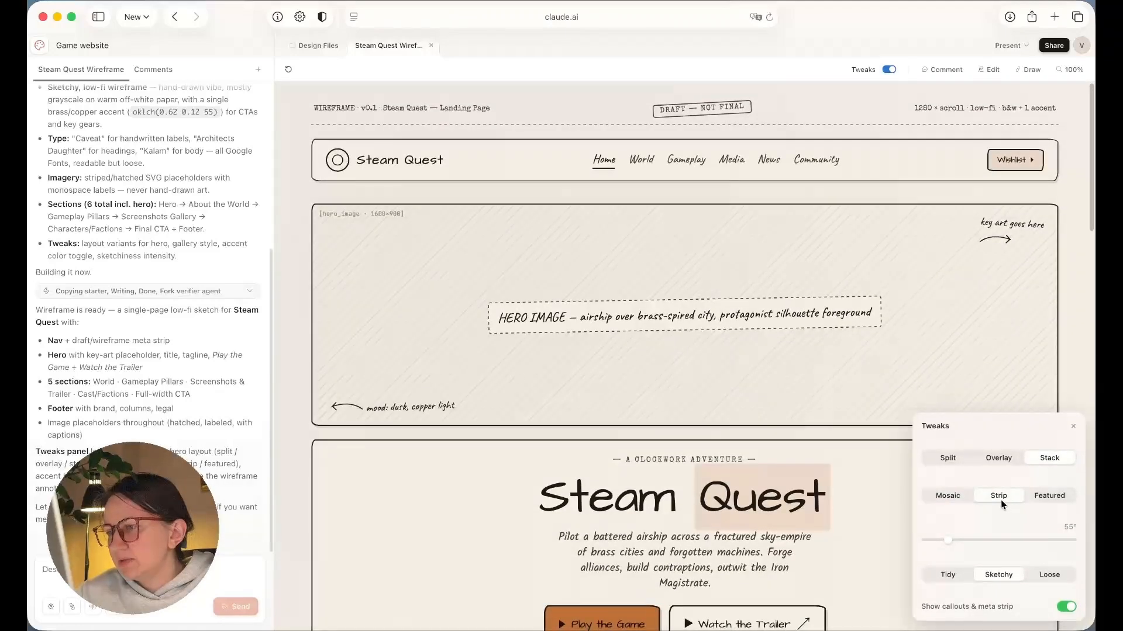
left_click(947, 496)
left_click(959, 461)
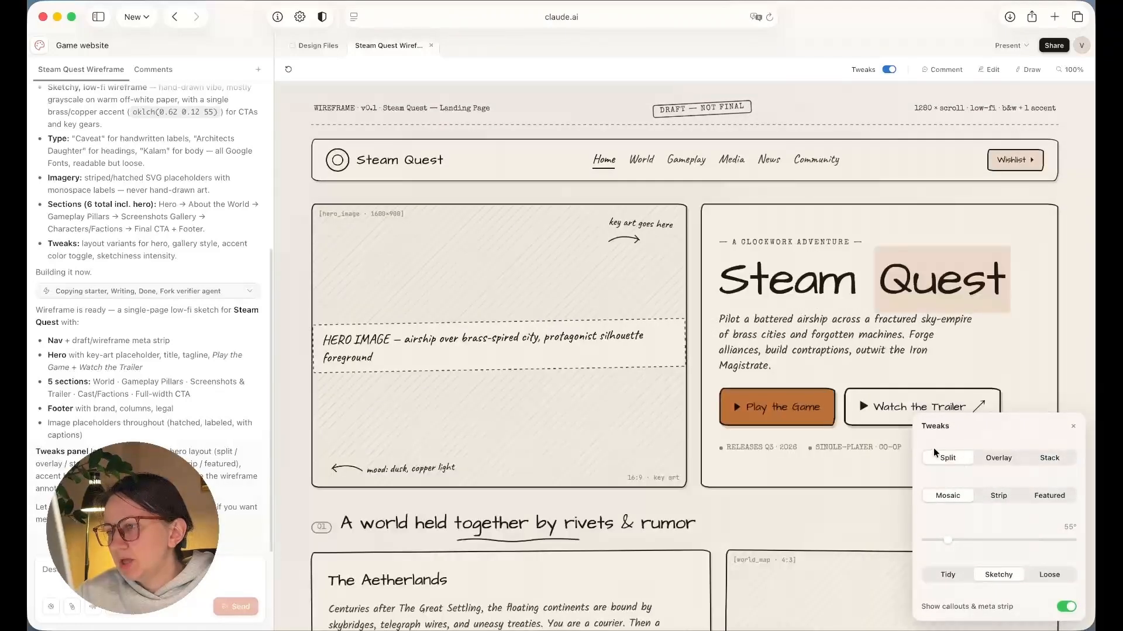
scroll(419, 224, "down", 6)
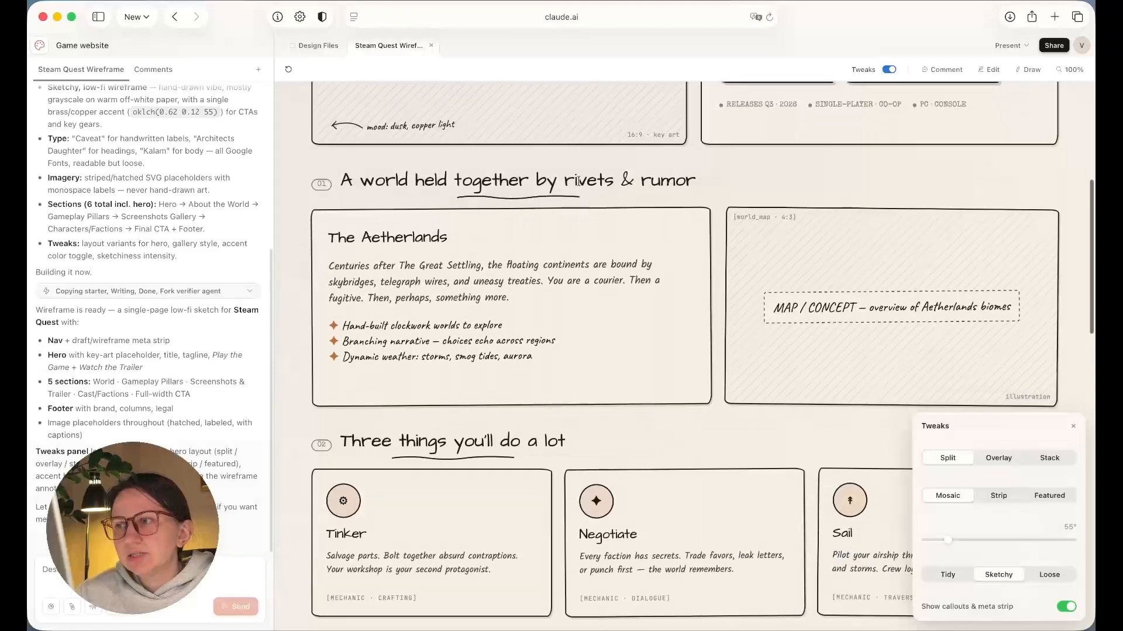
scroll(728, 344, "down", 5)
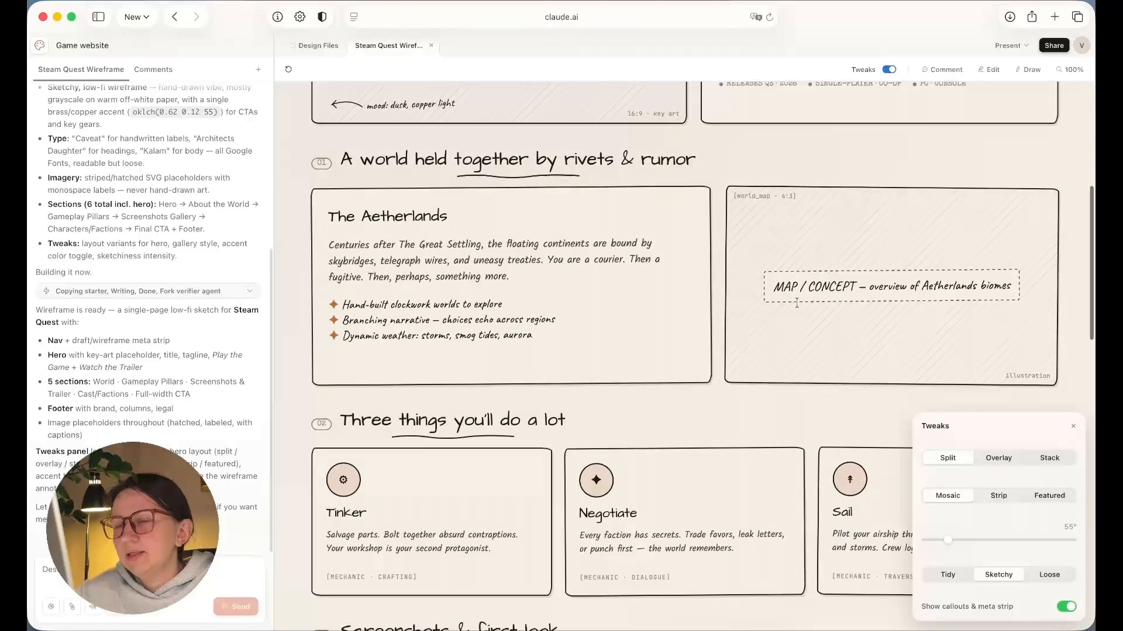
scroll(451, 238, "down", 2)
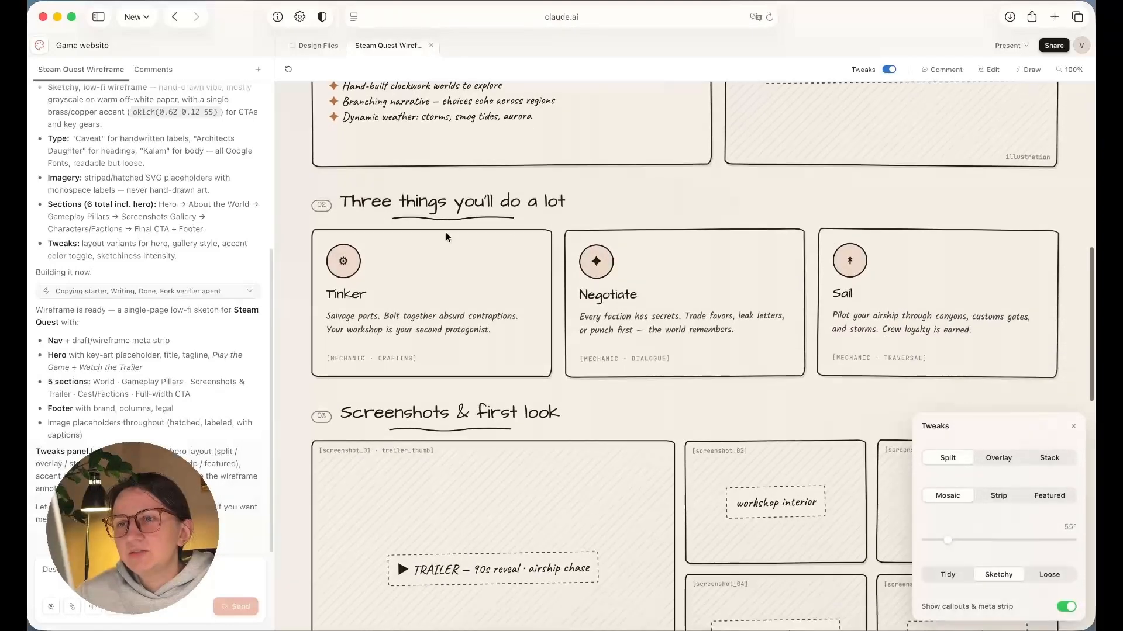
scroll(451, 238, "down", 5)
scroll(546, 271, "down", 8)
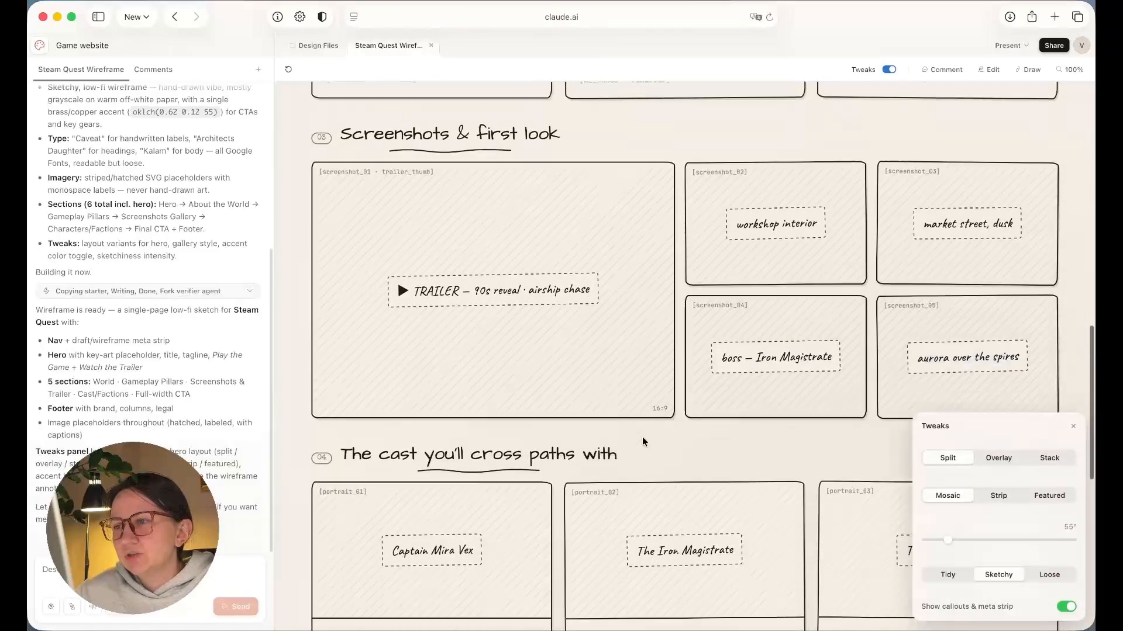
scroll(474, 262, "down", 6)
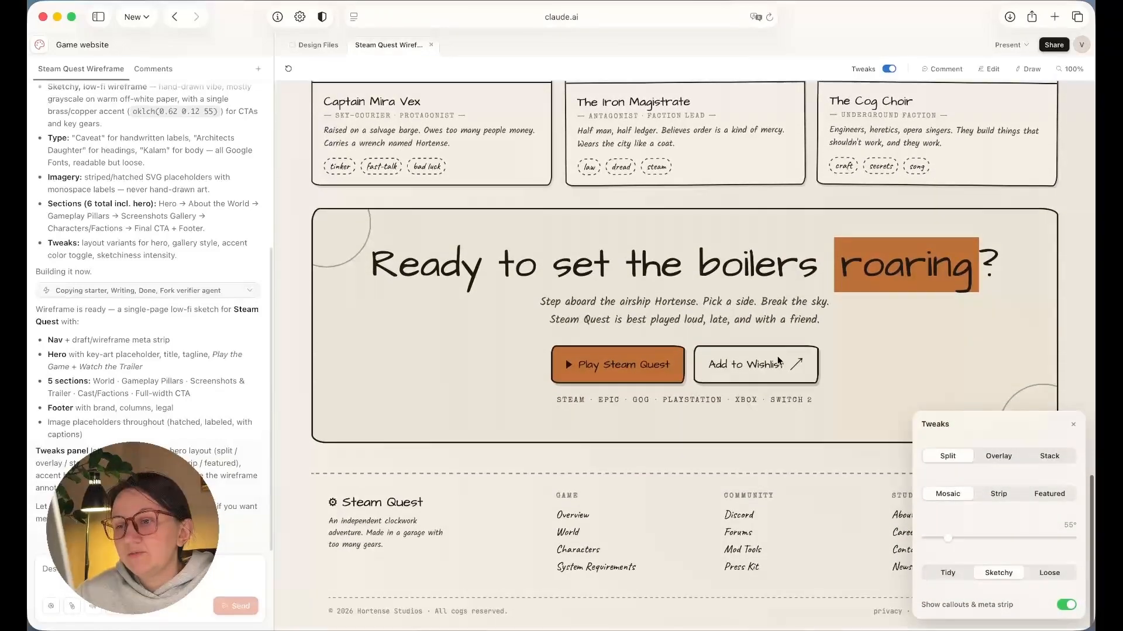
scroll(774, 354, "up", 20)
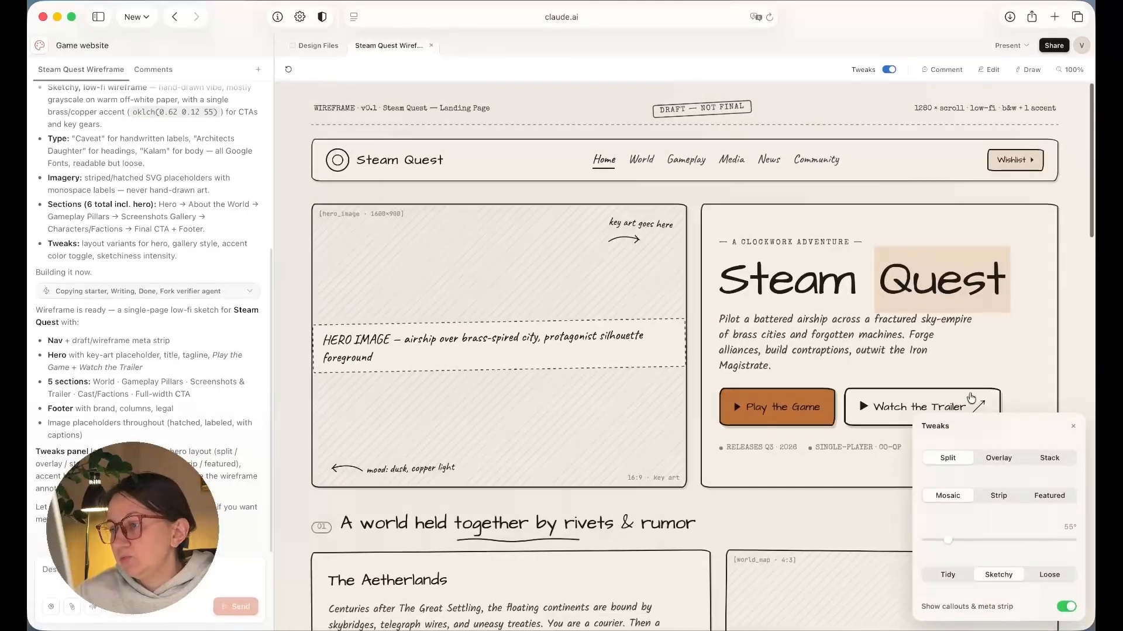
Compare the Tidy and Loose sketchiness levels on the world and gameplay sections and set the wireframe to Tidy
left_click(950, 578)
left_click(981, 577)
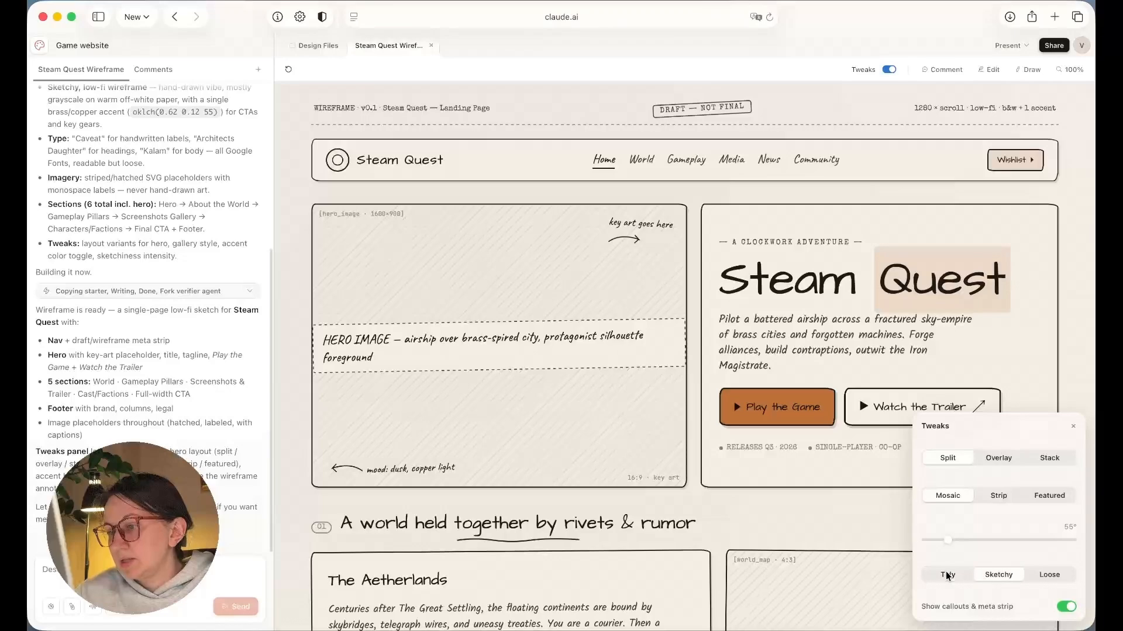
scroll(959, 575, "down", 5)
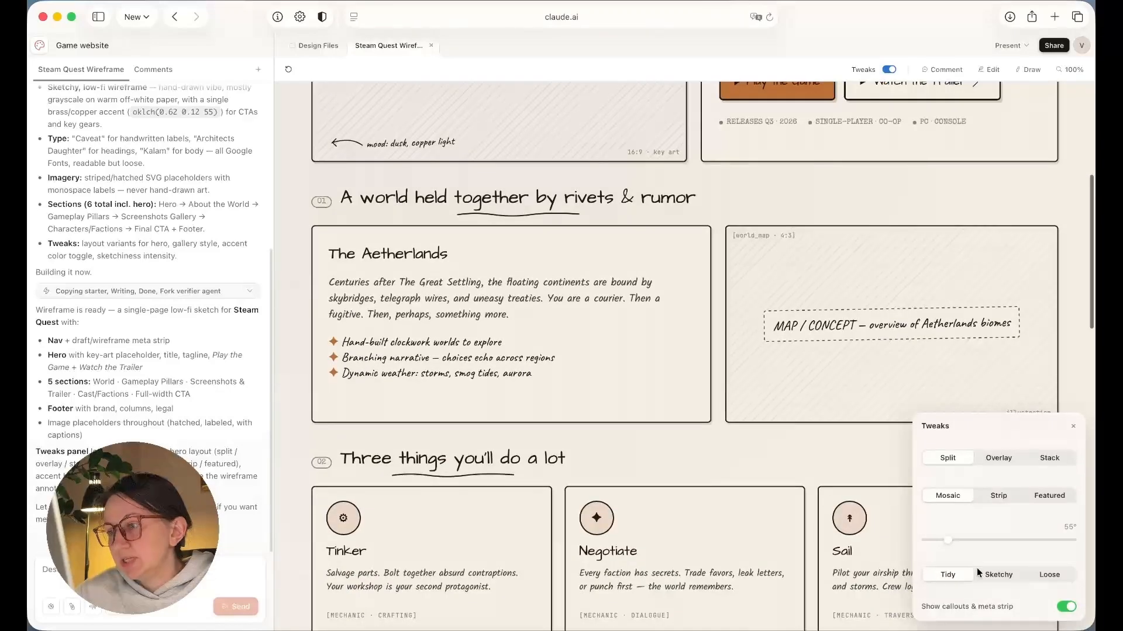
left_click(1049, 575)
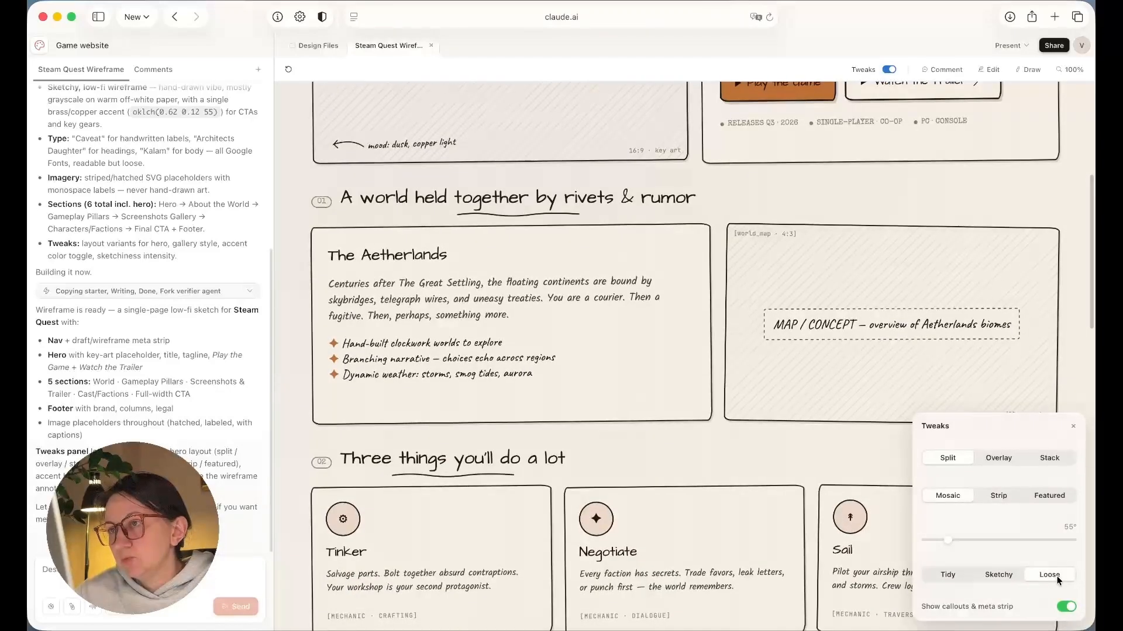
left_click(944, 575)
scroll(761, 365, "up", 5)
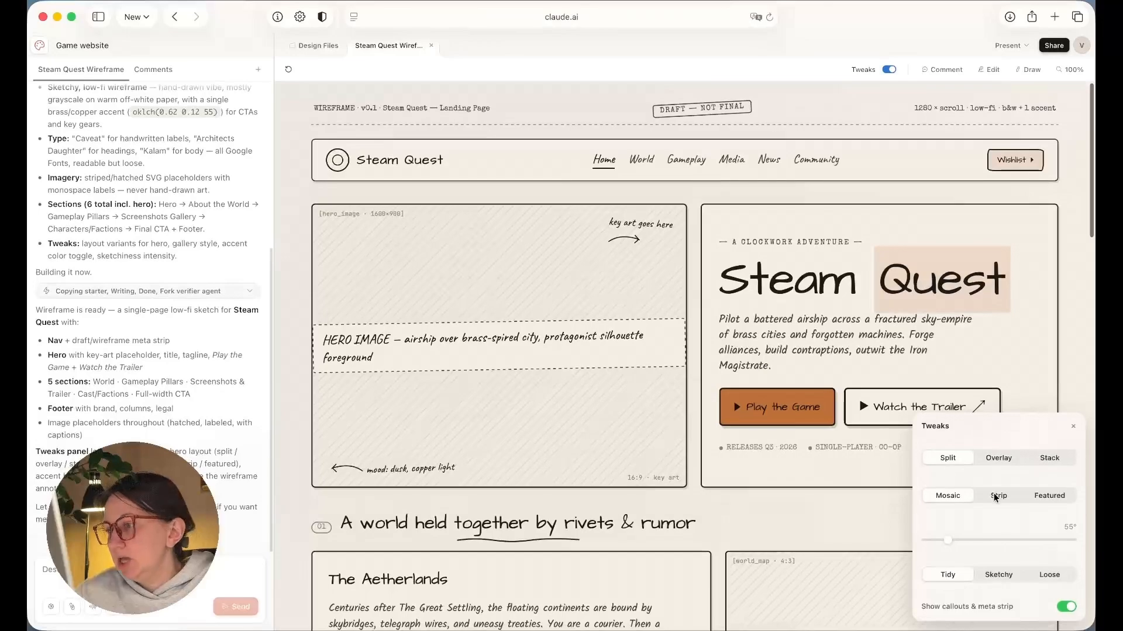
Compare the Strip and Featured gallery styles with Mosaic in the screenshots section, finish on Mosaic, and review the cast section below
left_click(998, 496)
scroll(742, 493, "down", 1)
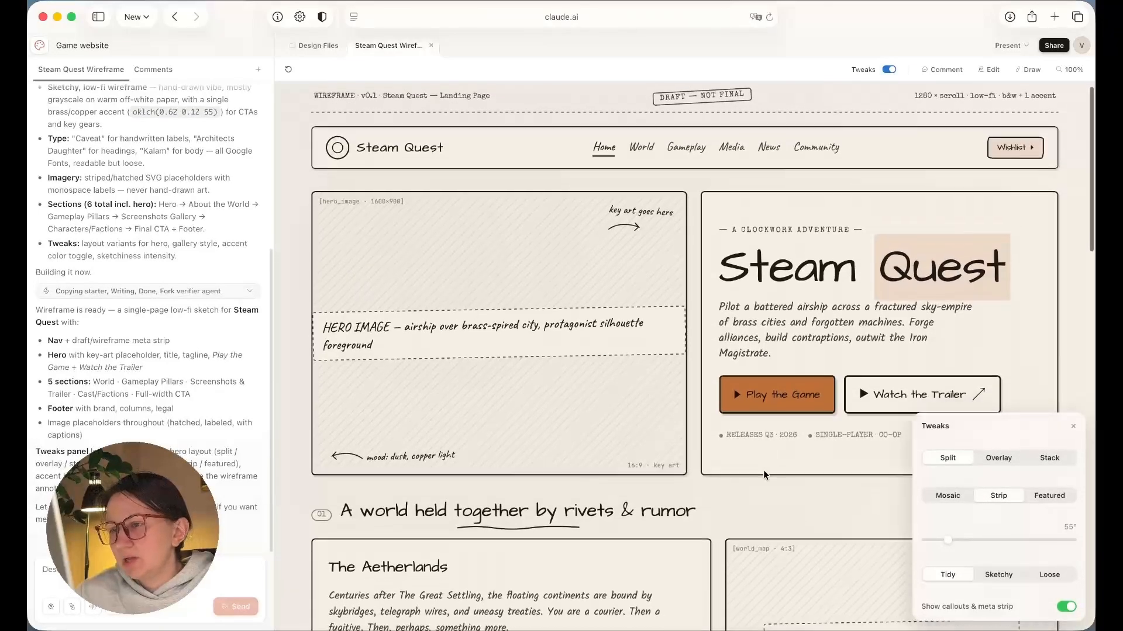
scroll(763, 470, "down", 10)
left_click(948, 495)
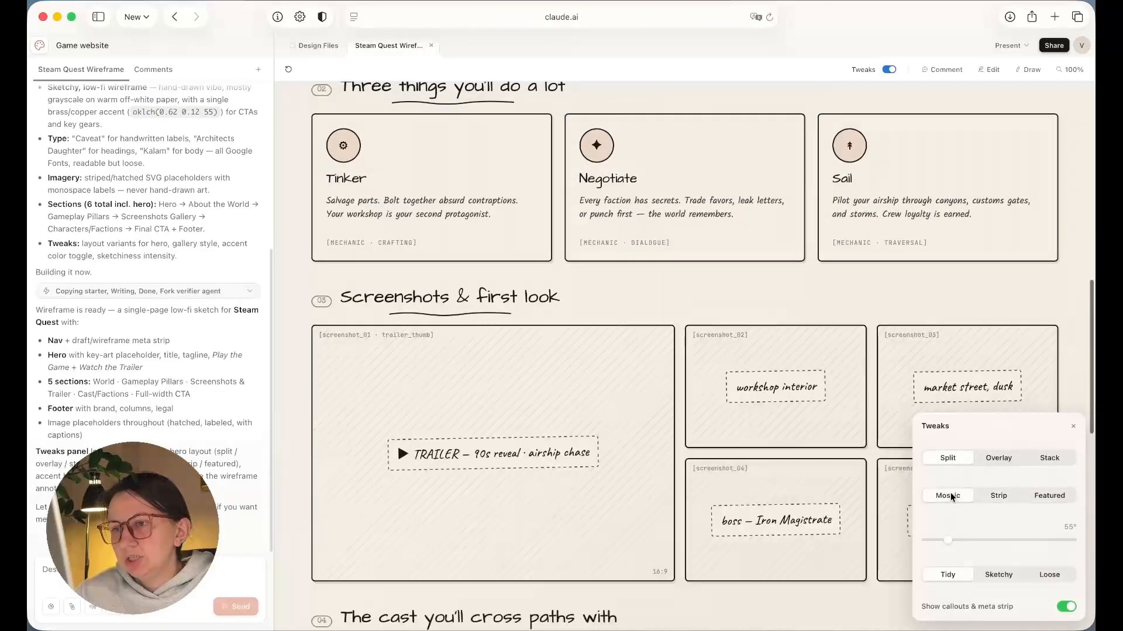
scroll(551, 207, "down", 4)
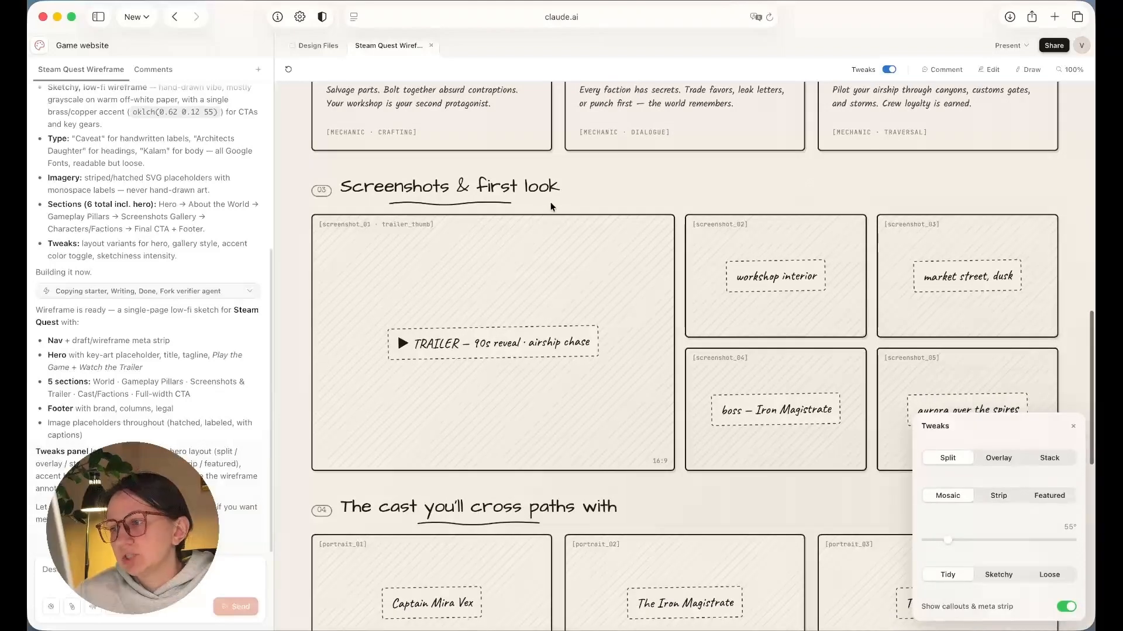
left_click(998, 495)
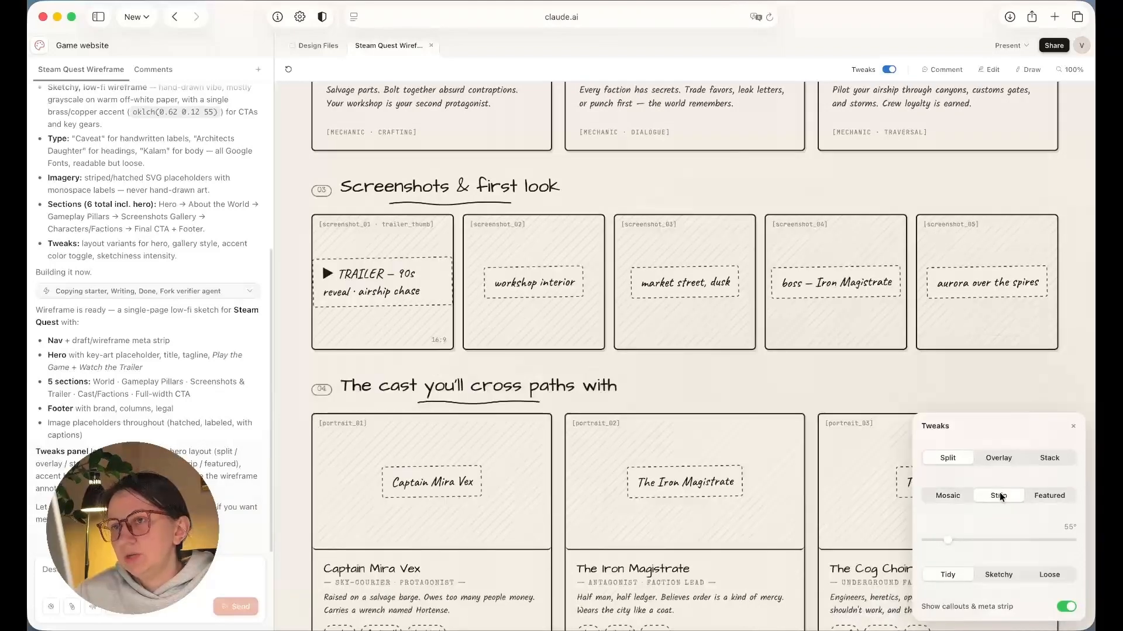
left_click(1045, 497)
left_click(949, 495)
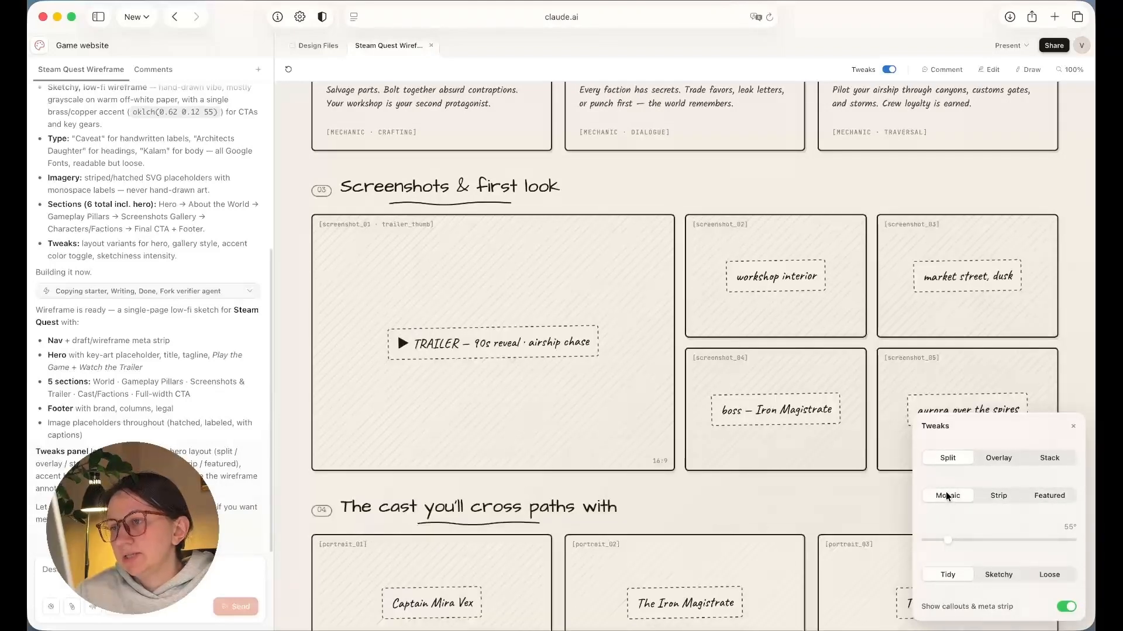
scroll(745, 416, "down", 1)
scroll(746, 415, "down", 6)
scroll(743, 409, "up", 4)
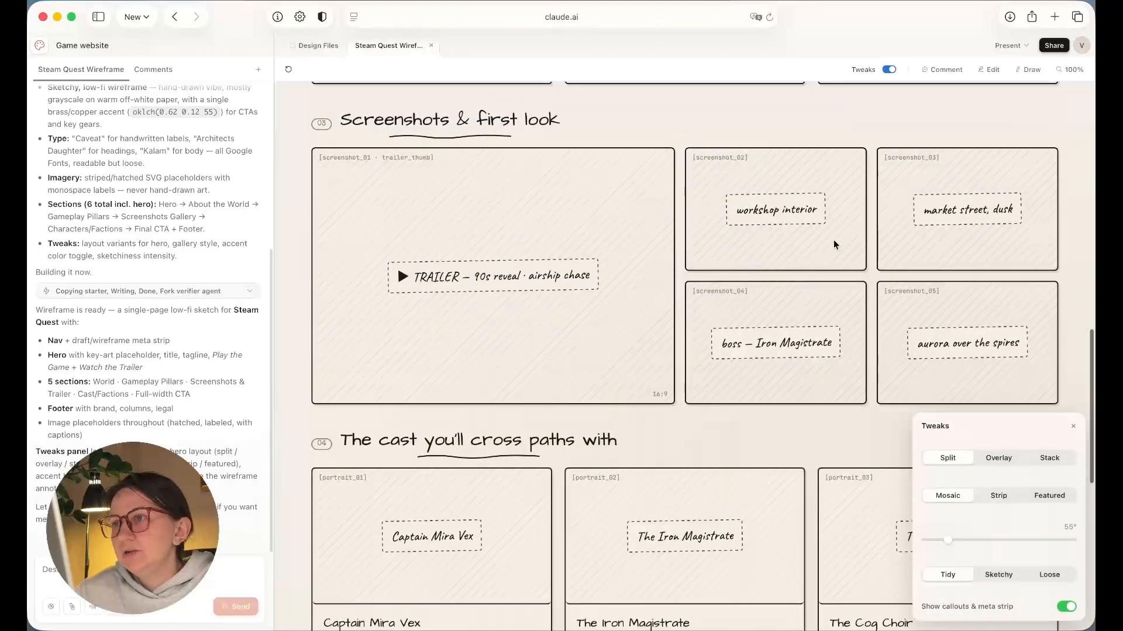
scroll(959, 286, "down", 7)
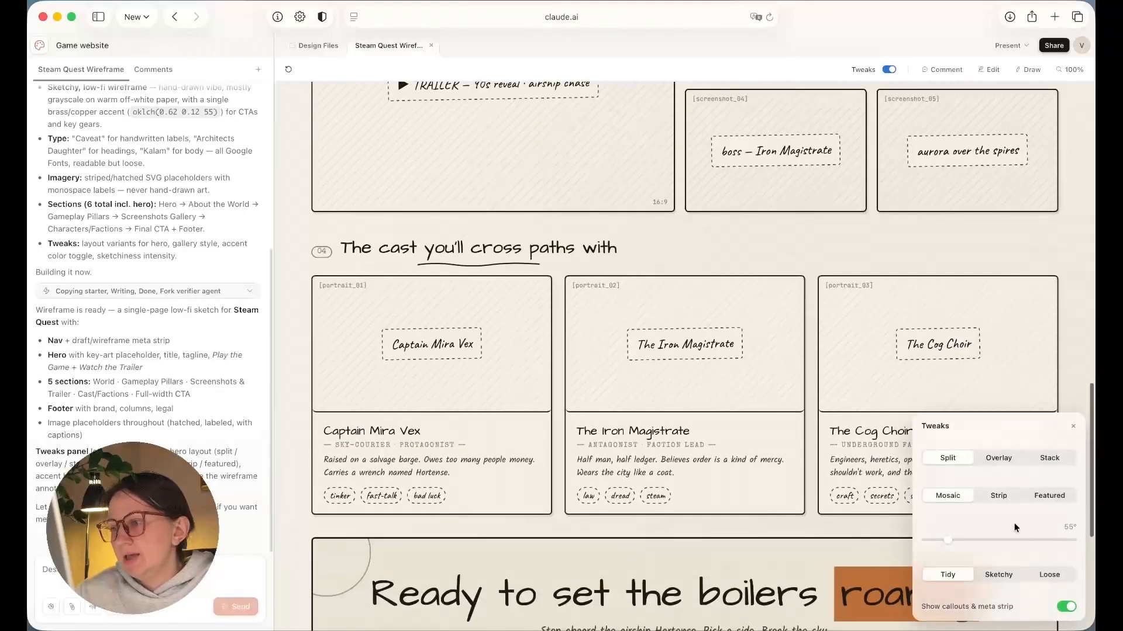
Try an accent hue of 99° with the Loose and Tidy sketchiness levels and check it on the final CTA and hero
left_click(1050, 574)
mouse_move(980, 539)
left_mouse_down()
mouse_move(1019, 536)
mouse_move(965, 538)
left_mouse_up()
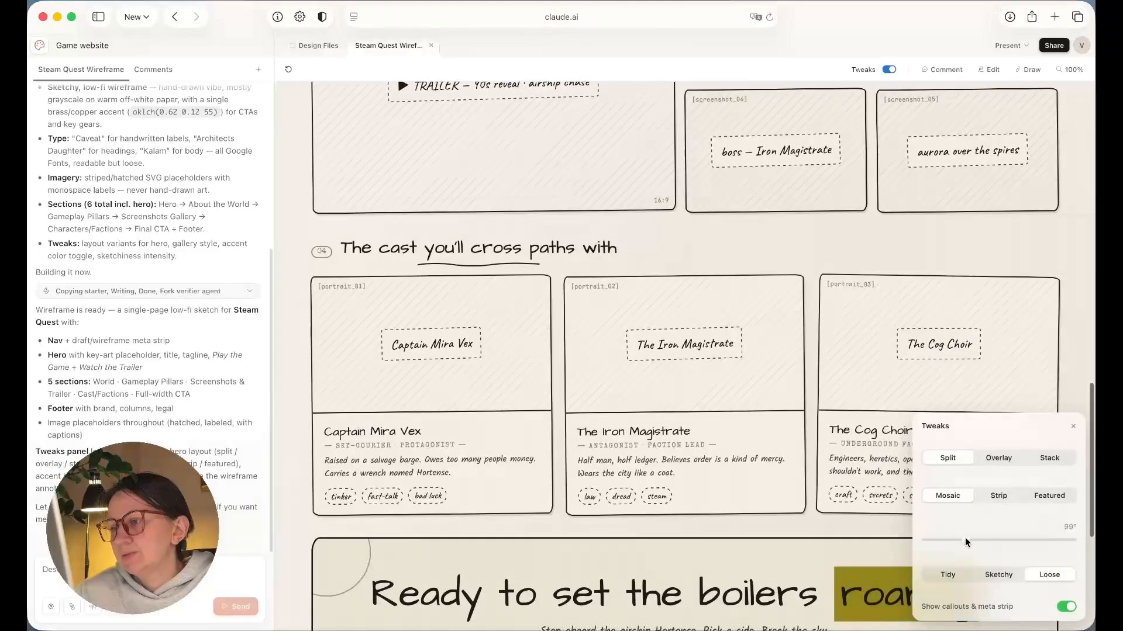
left_click(937, 574)
scroll(724, 360, "down", 10)
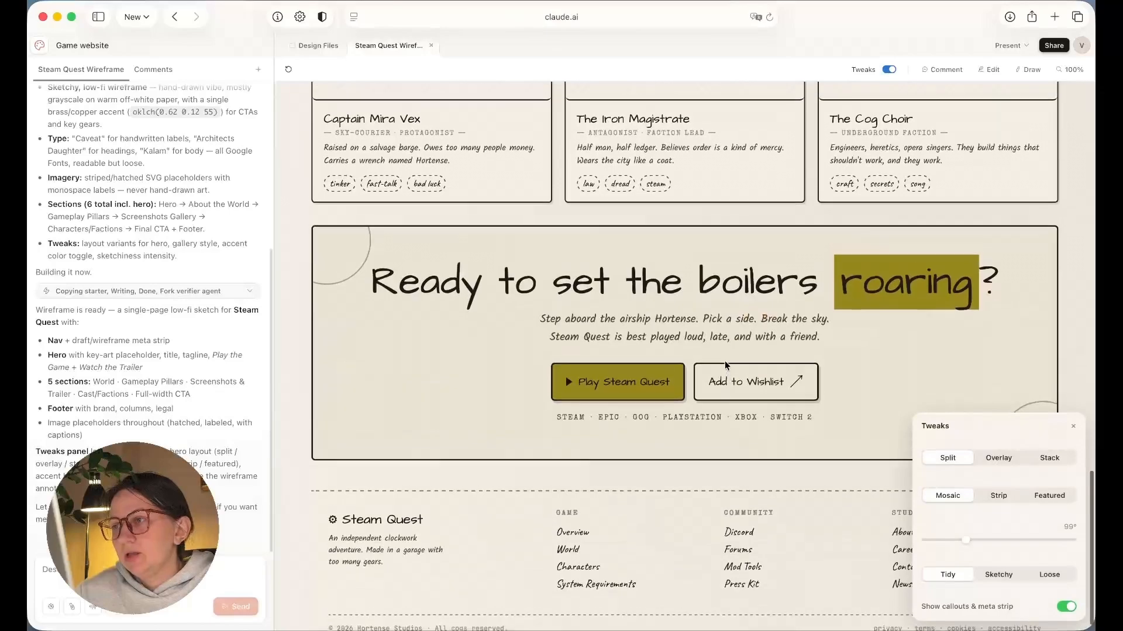
scroll(862, 413, "up", 20)
scroll(863, 415, "up", 10)
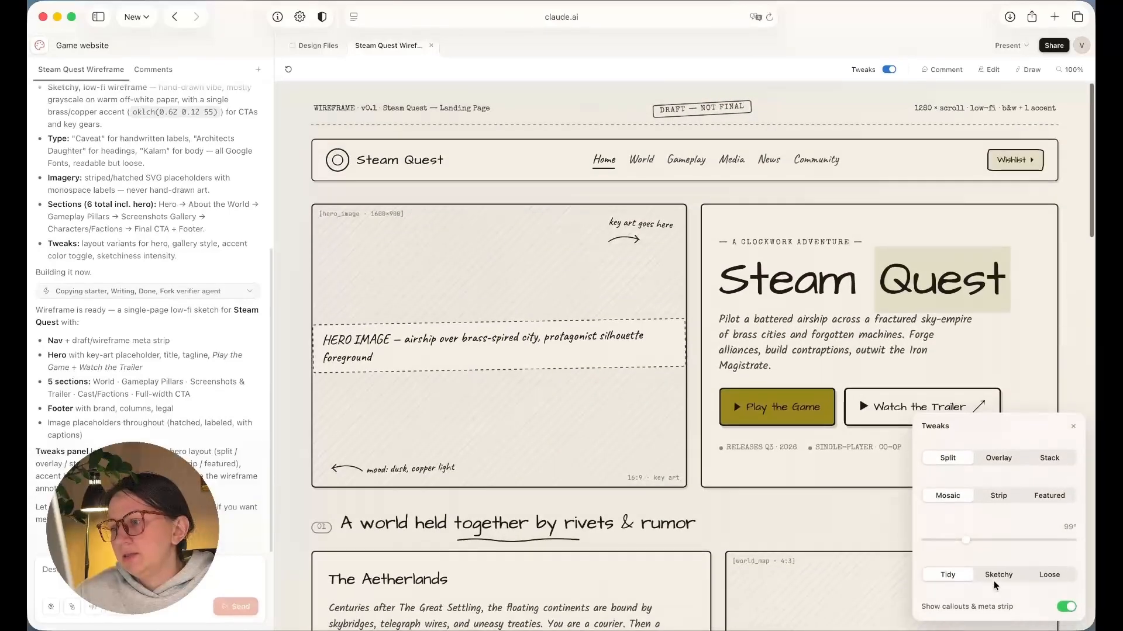
Preview the Overlay hero and the Sketchy and Loose levels, returning to the Split hero and Tidy
left_click(998, 459)
left_click(956, 462)
left_click(1005, 582)
left_click(1057, 583)
left_click(956, 578)
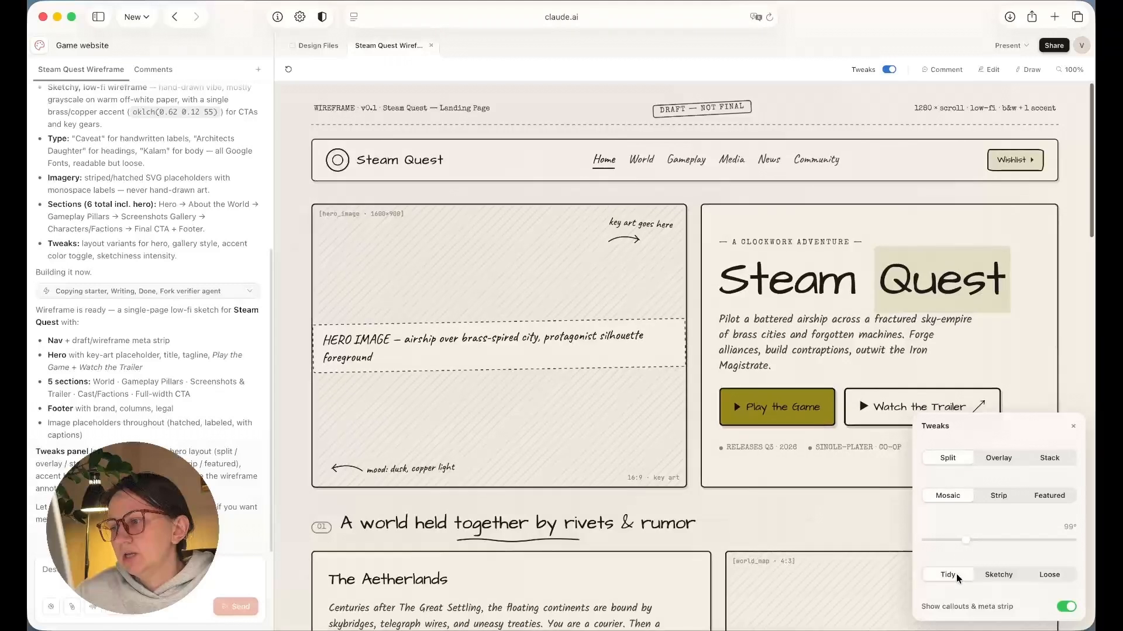
Set the accent hue to 240° and, after comparing the Split and Stack heroes, choose the Overlay hero layout
mouse_move(966, 541)
left_mouse_down()
mouse_move(925, 543)
mouse_move(1075, 541)
mouse_move(943, 541)
mouse_move(1023, 534)
mouse_move(1033, 538)
mouse_move(1006, 547)
mouse_move(1024, 547)
left_mouse_up()
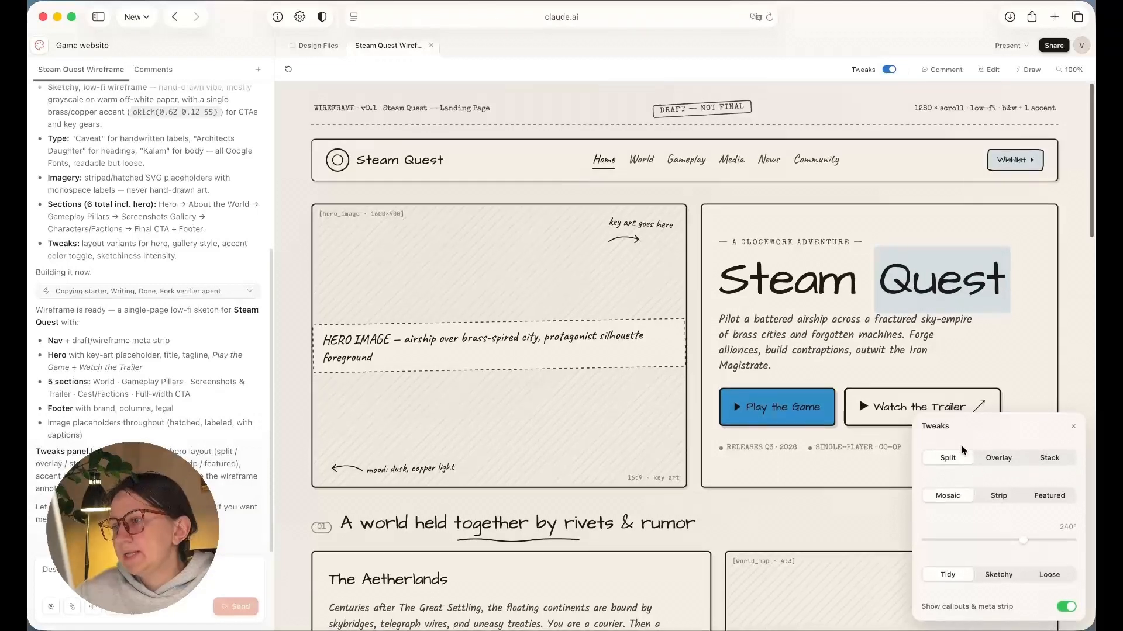
left_click(996, 461)
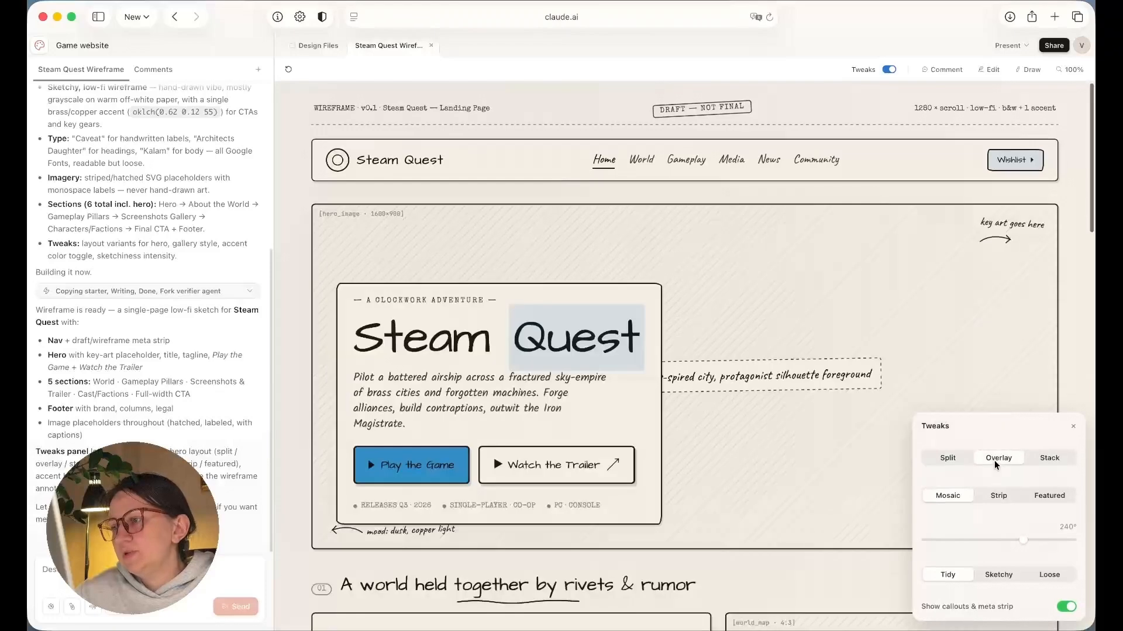
left_click(959, 460)
left_click(1049, 457)
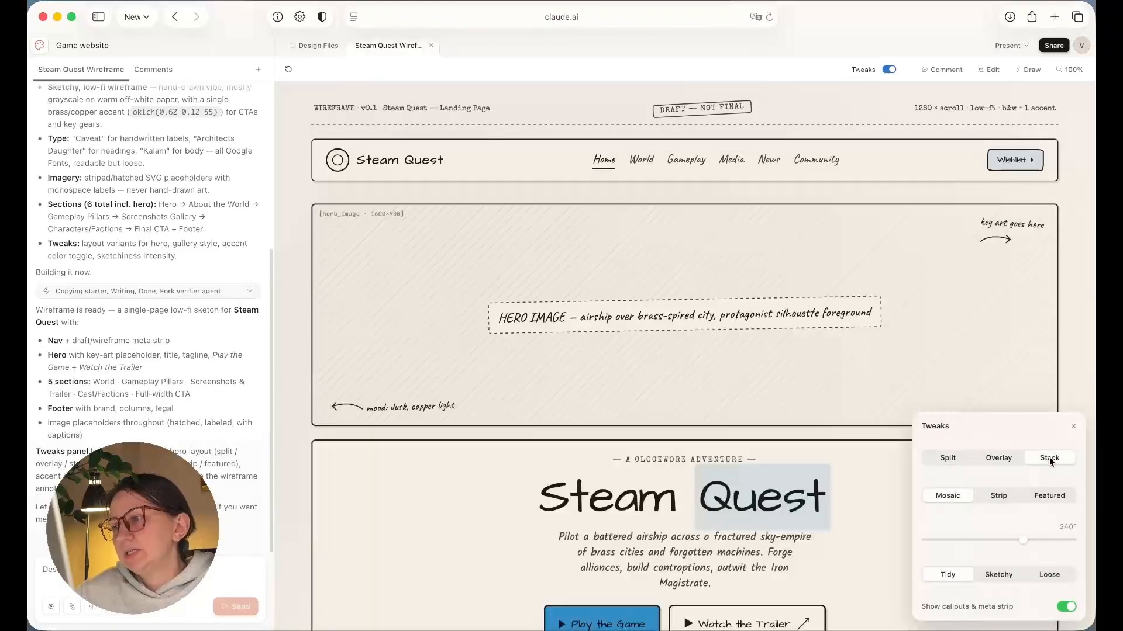
left_click(1010, 457)
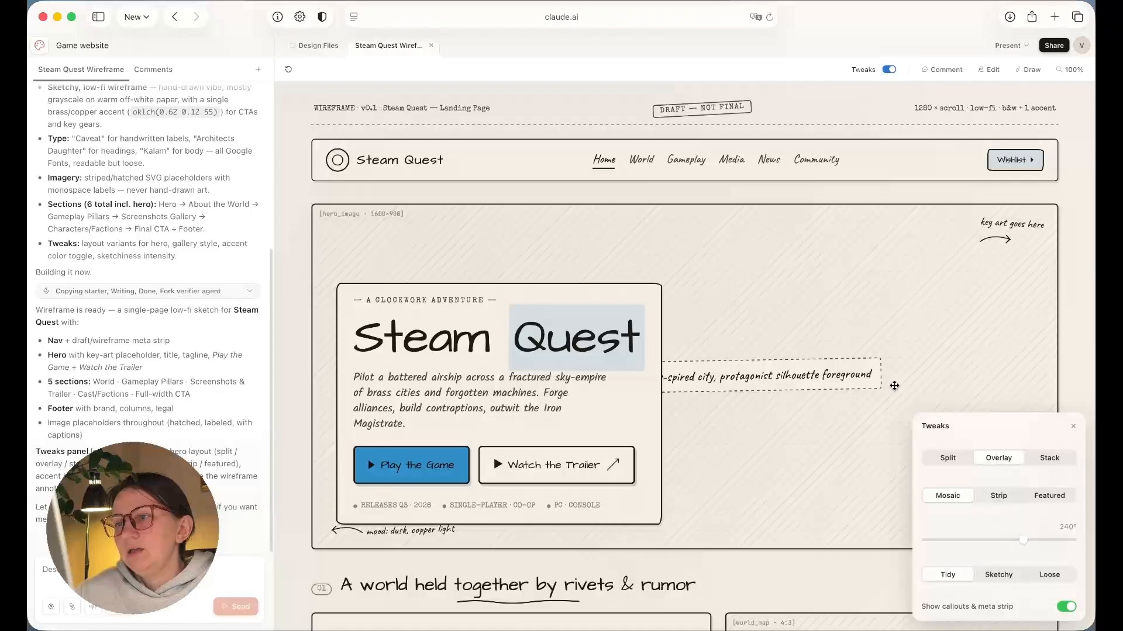
scroll(626, 255, "down", 1)
scroll(626, 255, "up", 1)
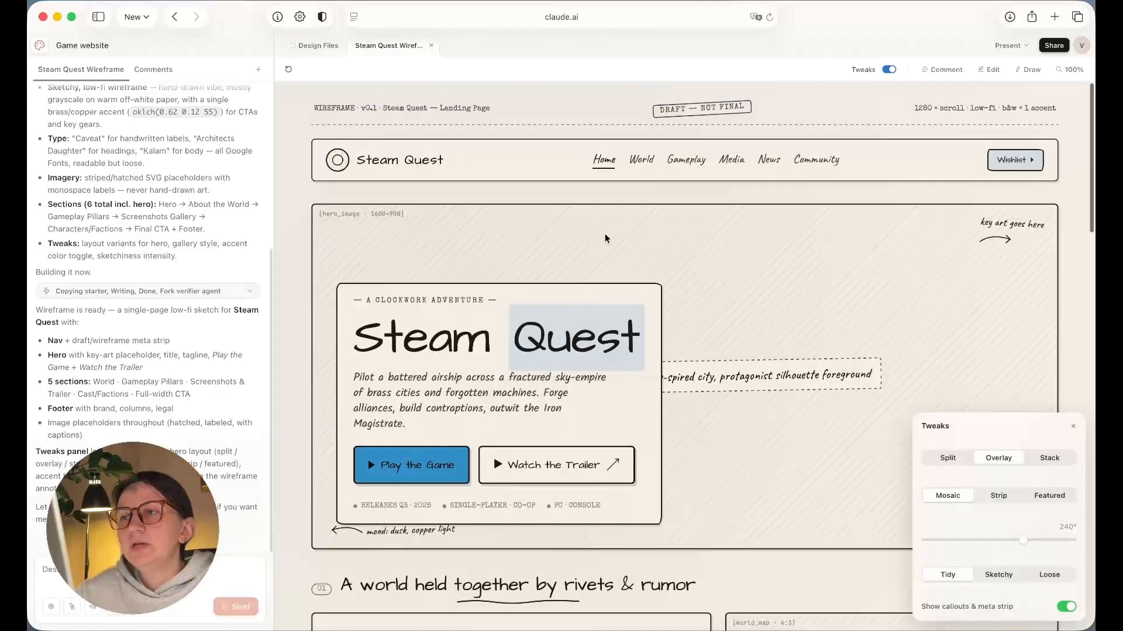
Send the prompt "Let's go with overlay, mosaic and tidy. And let's make it in high fidelity design"
scroll(605, 237, "down", 5)
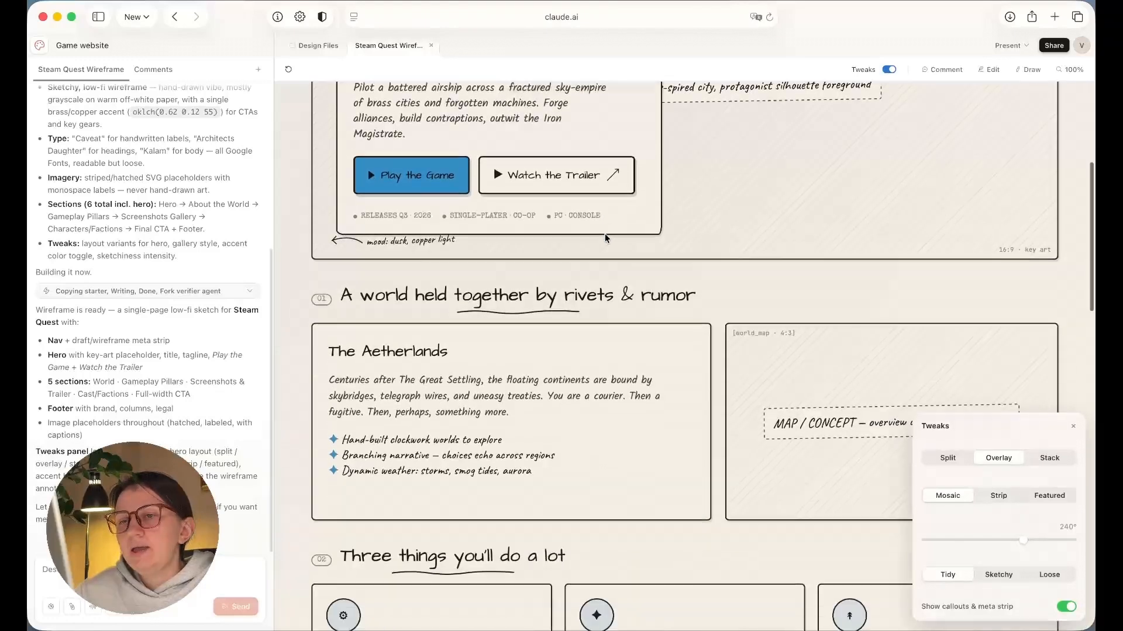
scroll(605, 237, "down", 3)
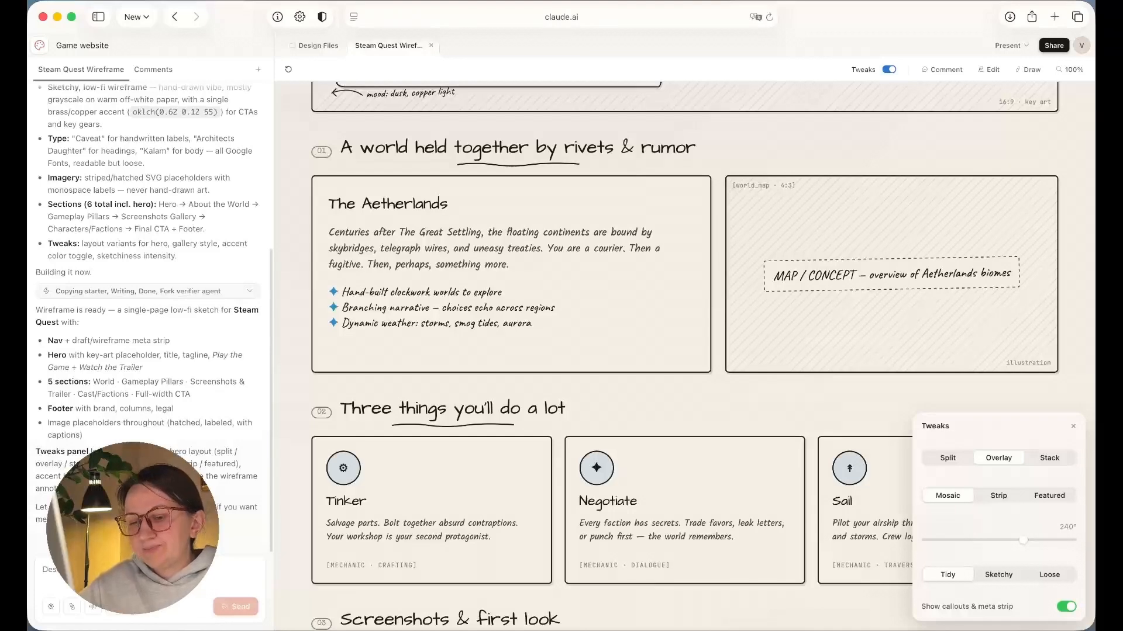
type("Let' t's make it in")
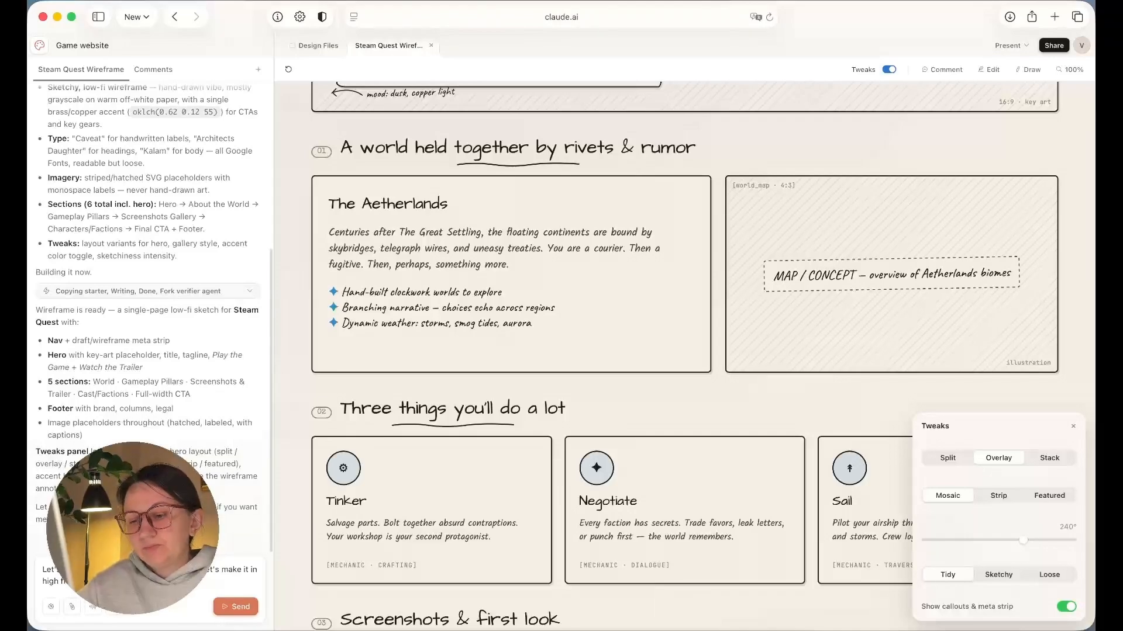
left_click(242, 608)
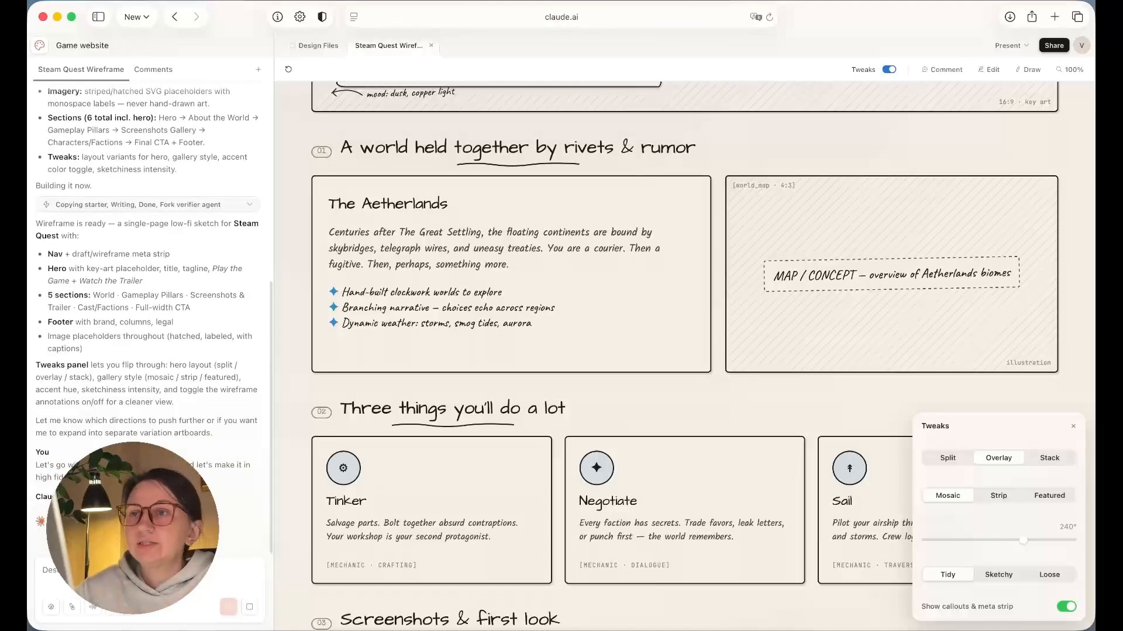
scroll(527, 236, "up", 10)
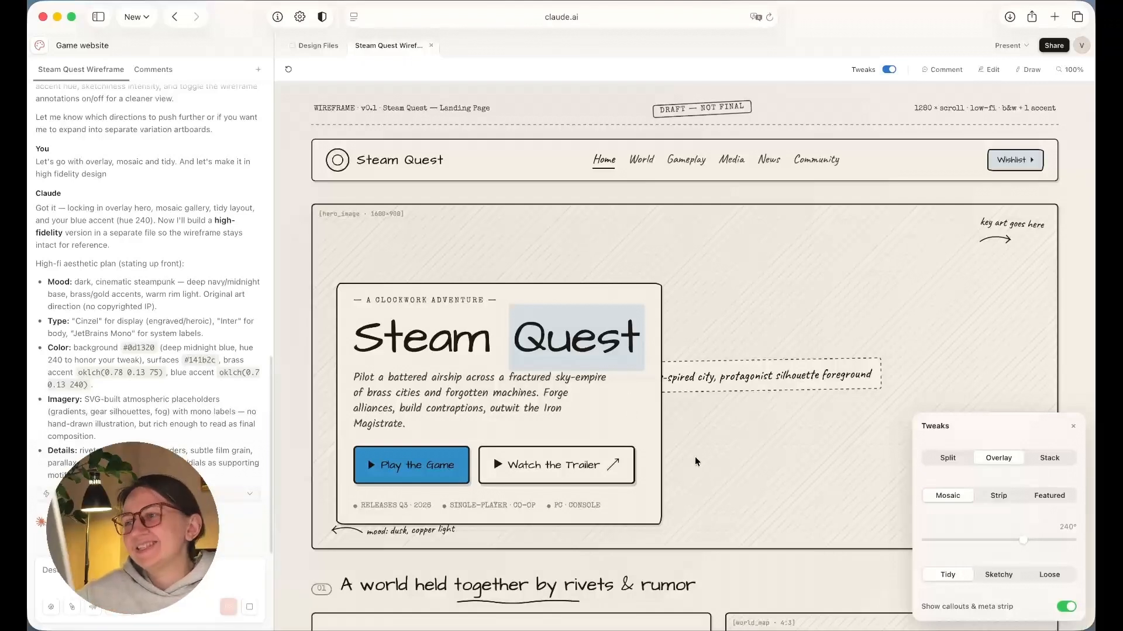
scroll(695, 457, "down", 15)
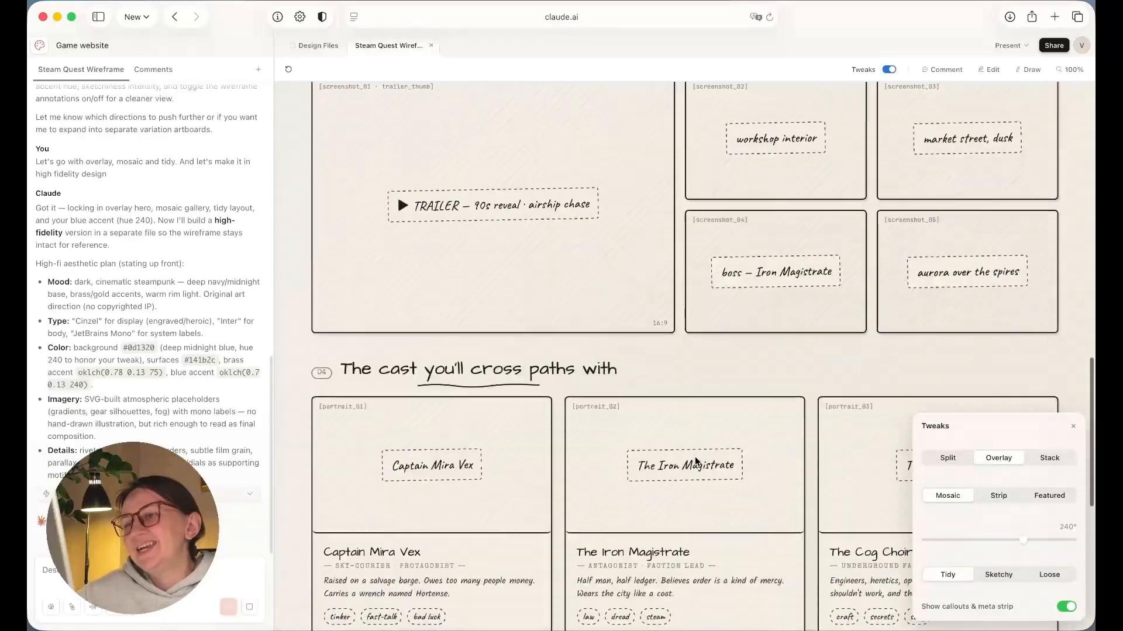
scroll(695, 458, "down", 7)
scroll(695, 458, "up", 20)
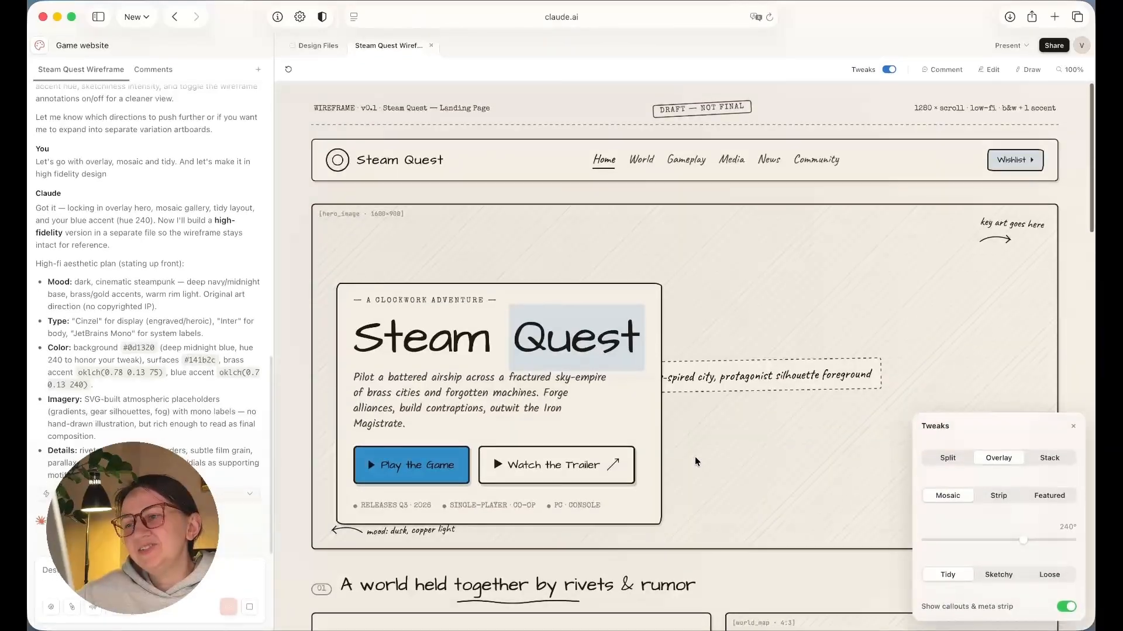
Review the Overlay wireframe from the hero through the world, gallery and cast sections to the closing call to action
scroll(695, 457, "down", 10)
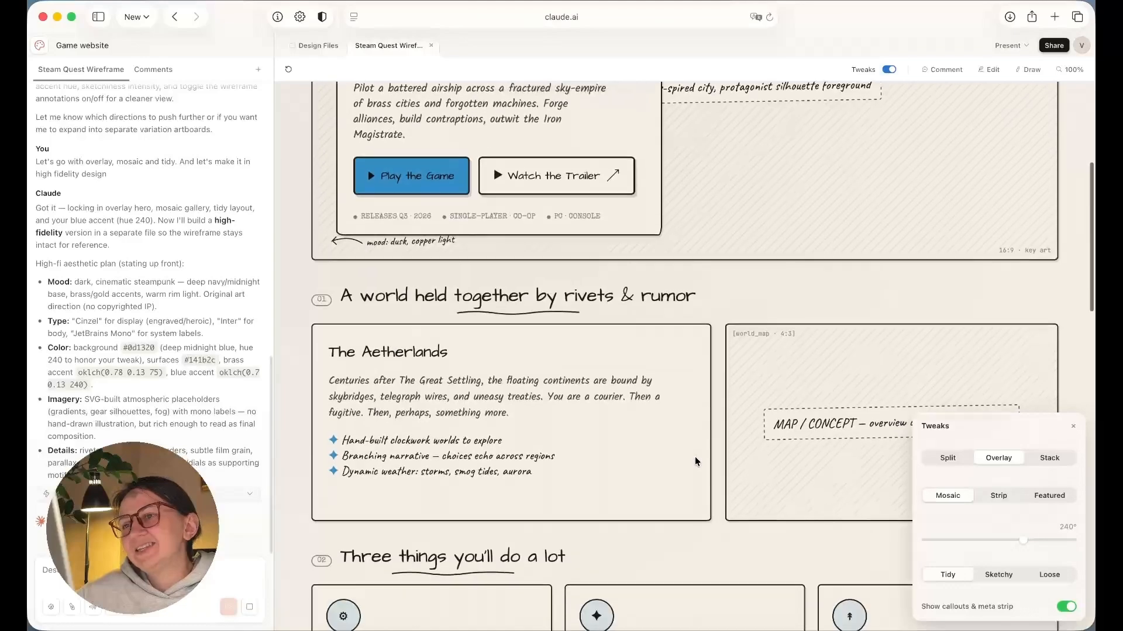
scroll(694, 457, "down", 6)
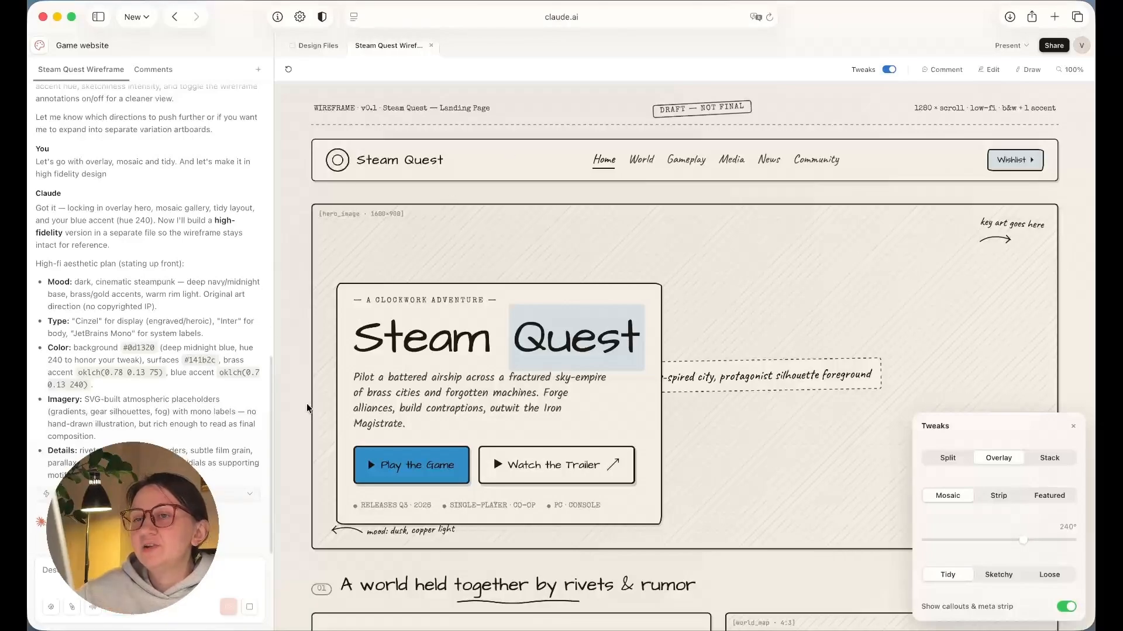
scroll(307, 403, "down", 15)
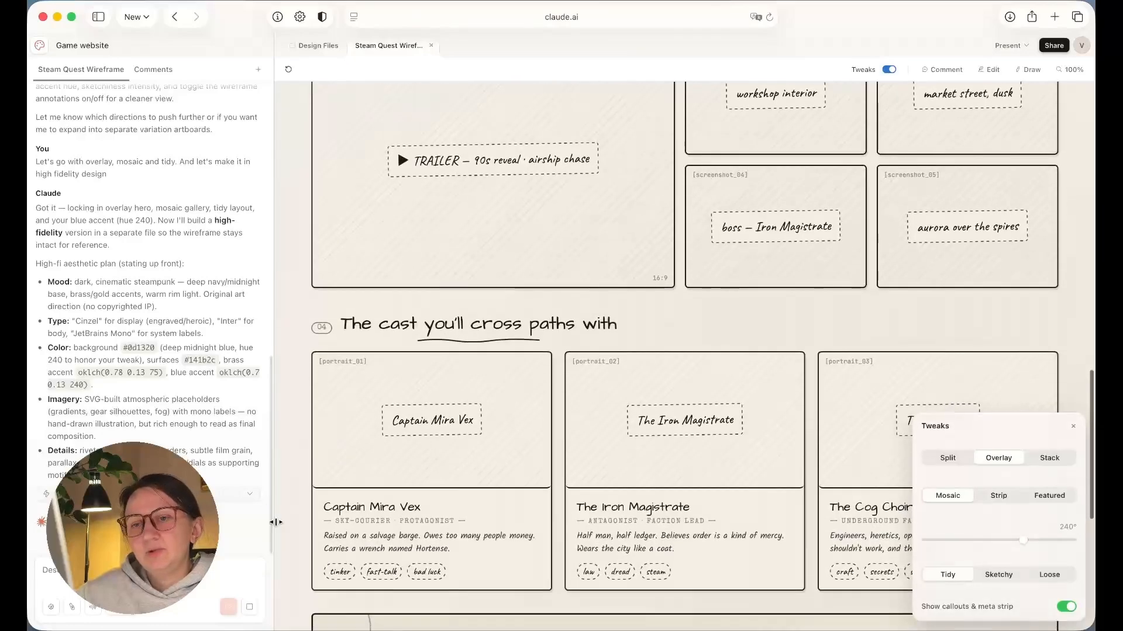
scroll(397, 280, "up", 15)
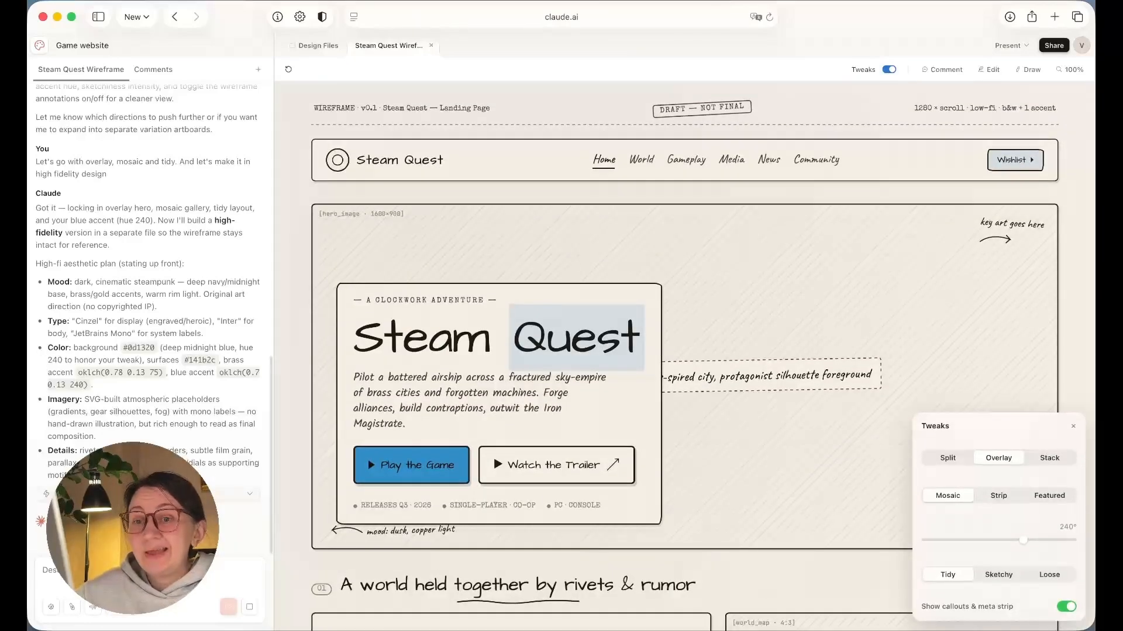
scroll(421, 381, "down", 15)
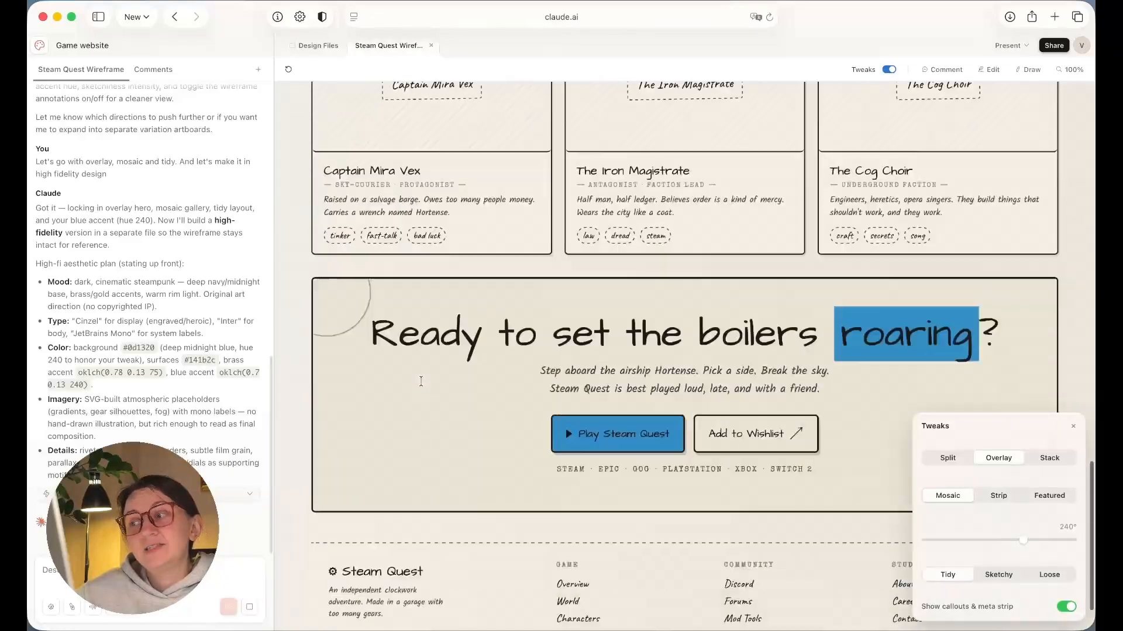
scroll(421, 380, "up", 15)
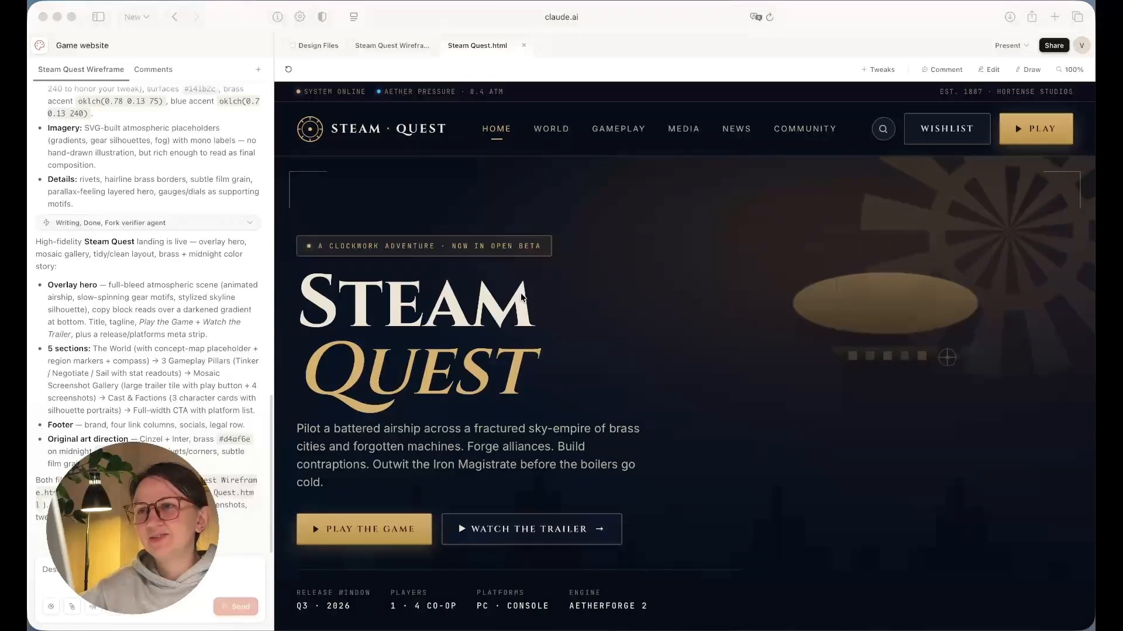
Examine the high-fidelity Steam Quest hero, including its navigation, airship artwork, action buttons and release details
left_click(648, 315)
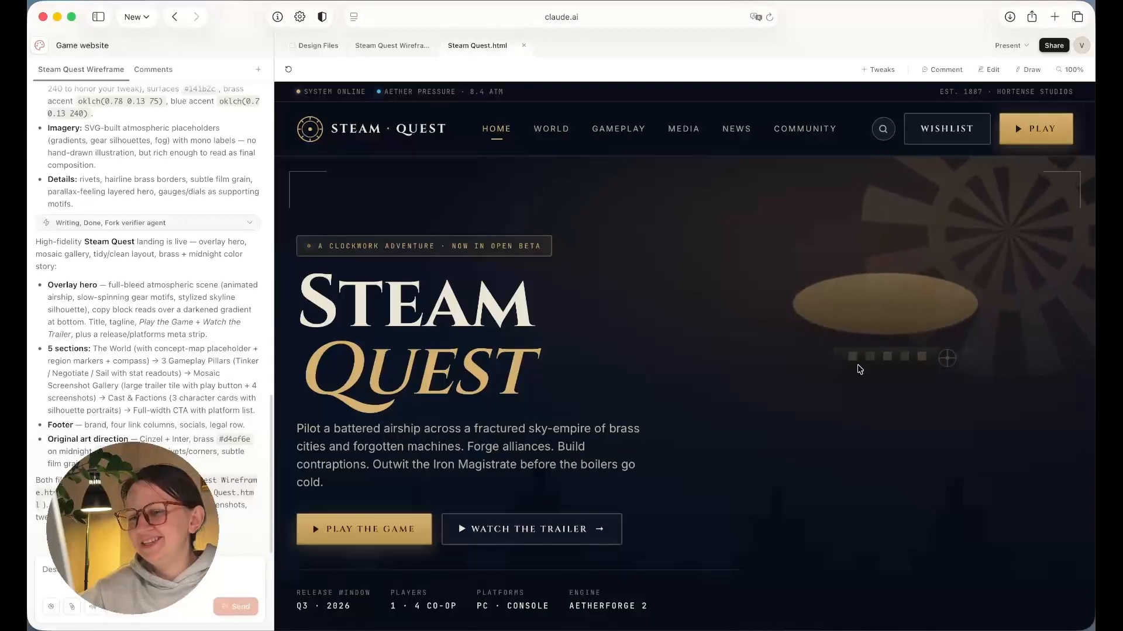
scroll(788, 455, "down", 5)
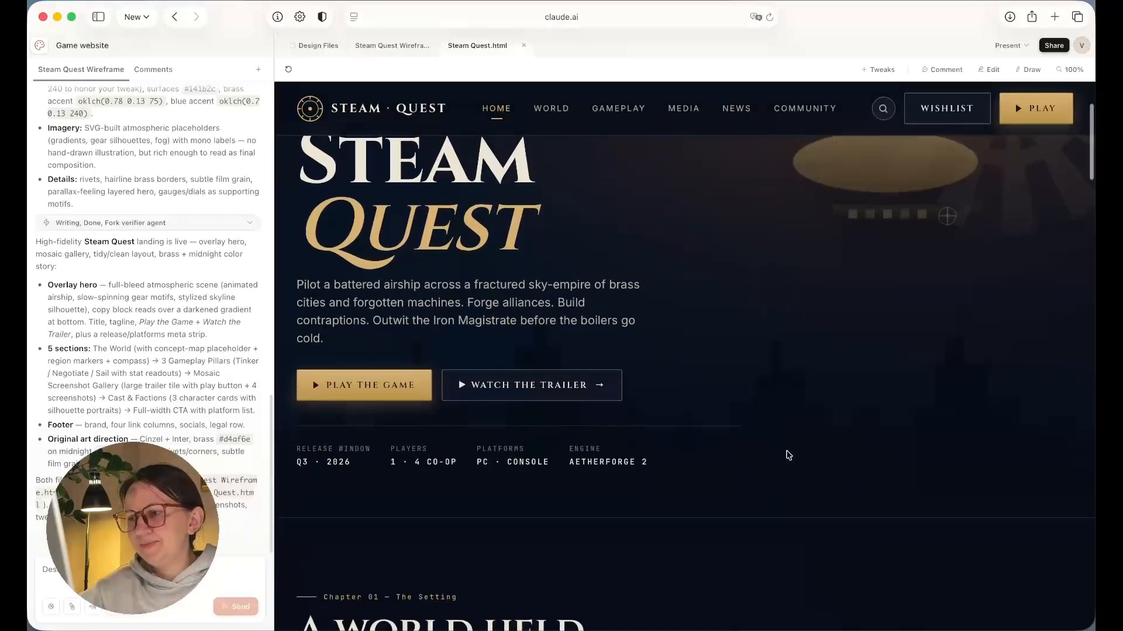
scroll(788, 455, "down", 10)
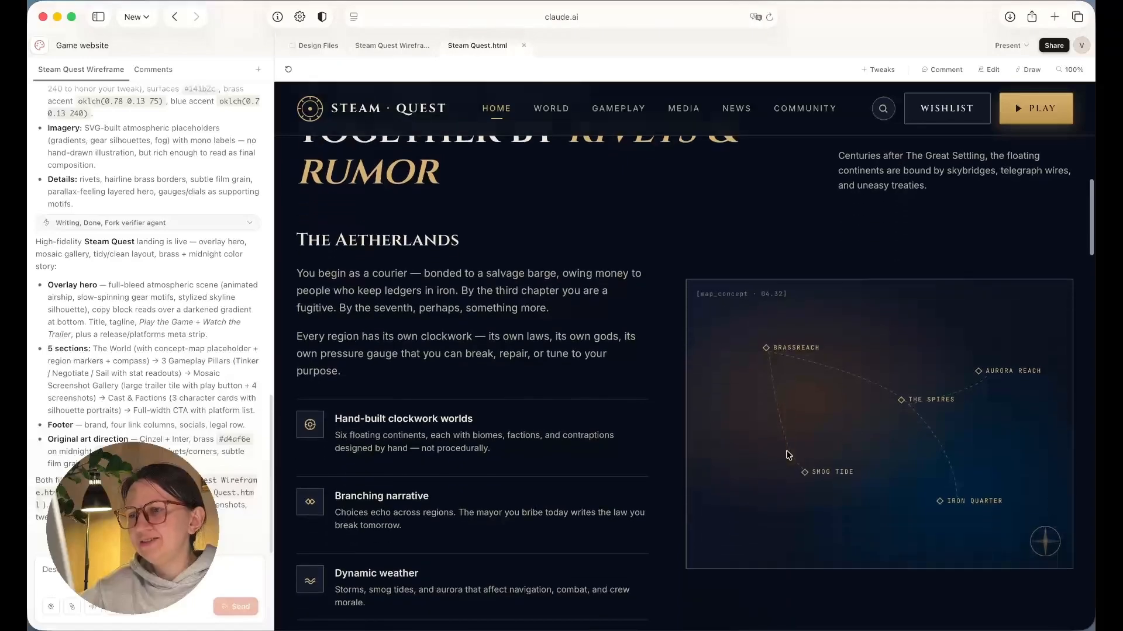
scroll(787, 454, "up", 15)
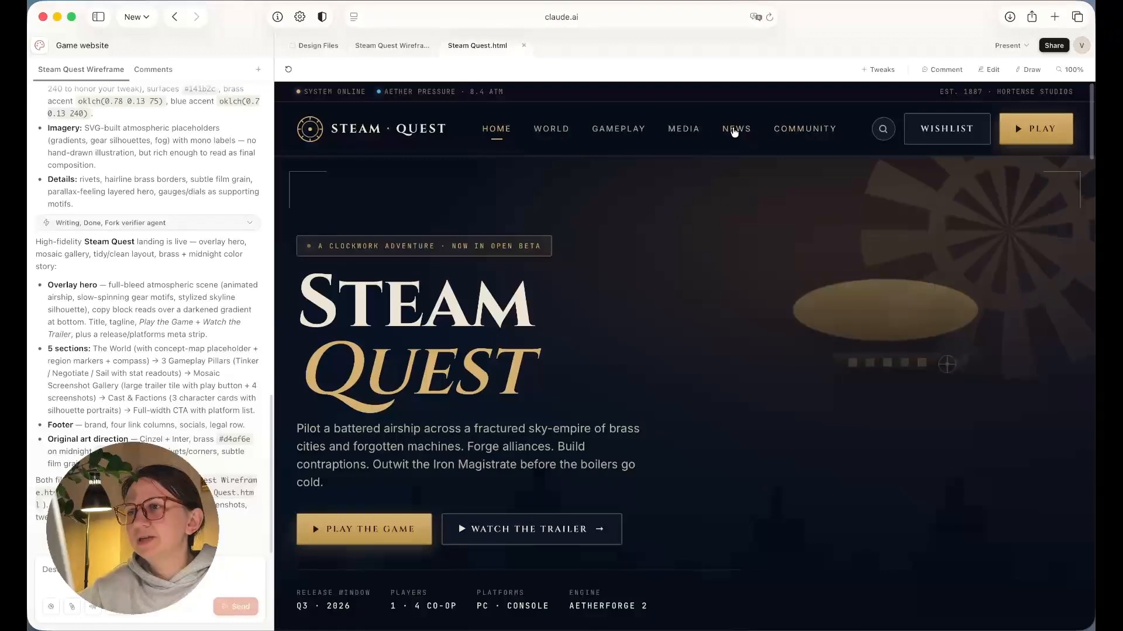
scroll(718, 224, "down", 1)
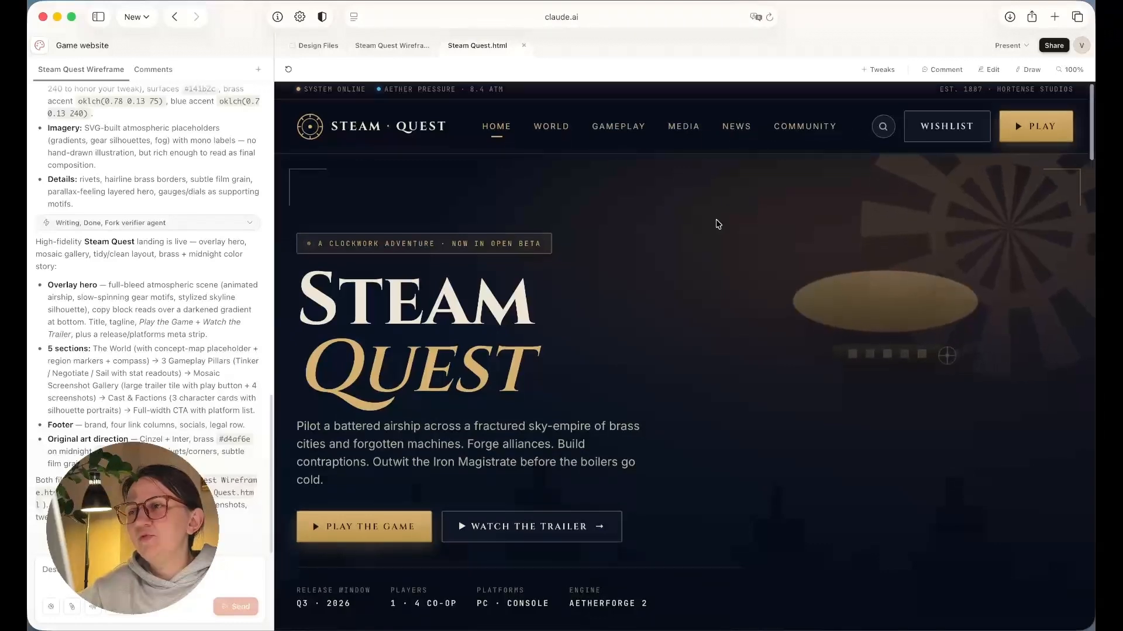
scroll(718, 224, "down", 5)
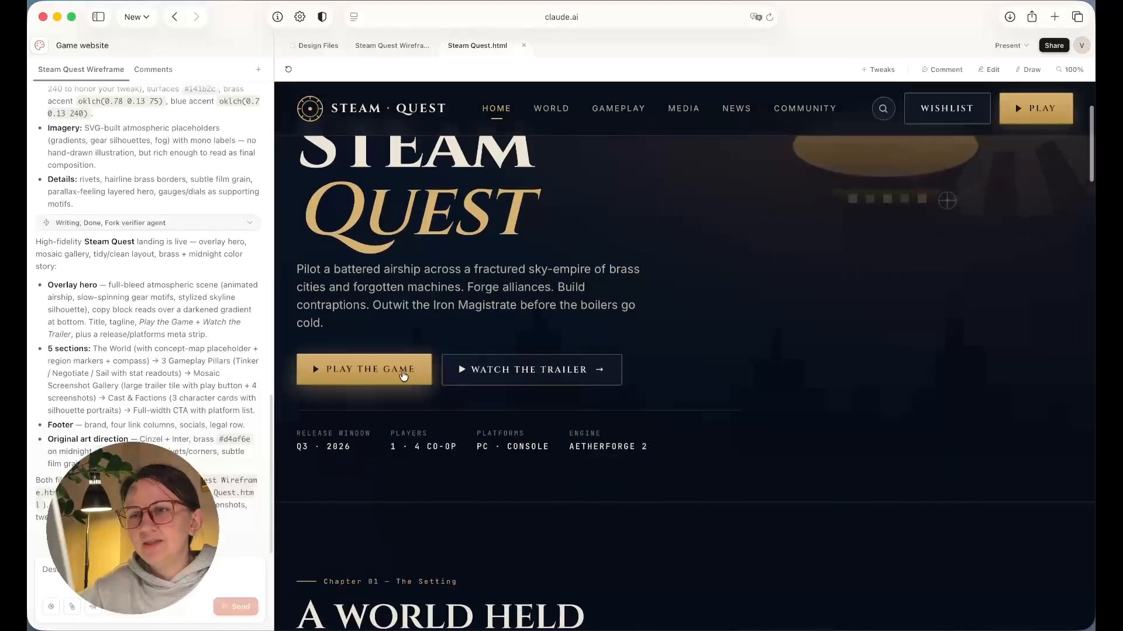
scroll(468, 380, "up", 1)
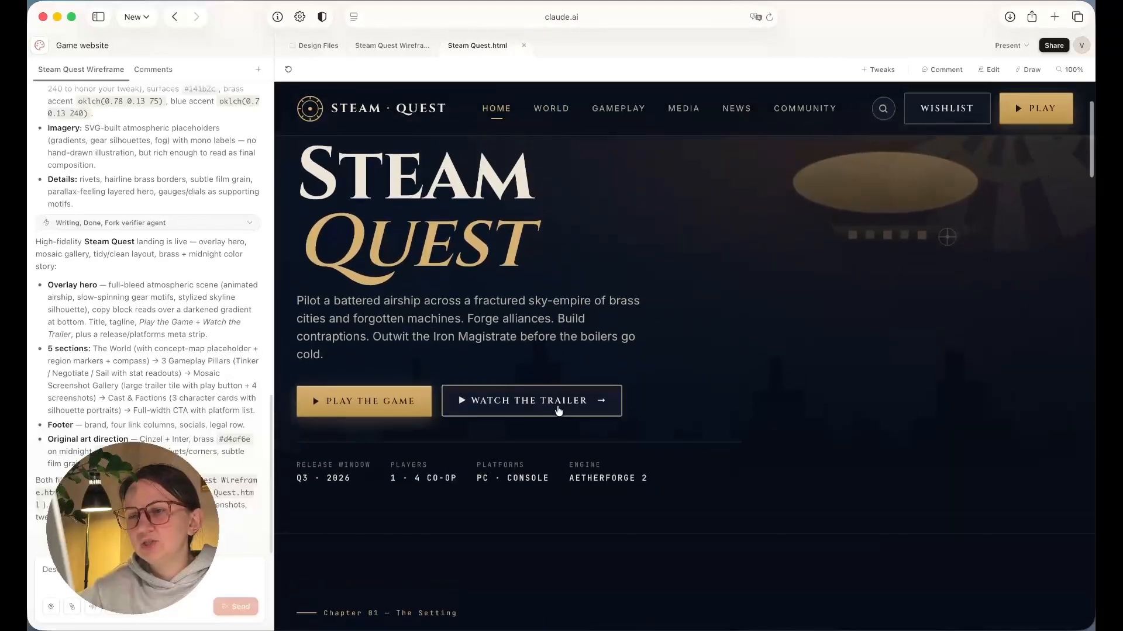
Examine the Chapter 01 world section with its map and the Chapter 02 Tinker, Negotiate and Sail cards
scroll(559, 410, "down", 12)
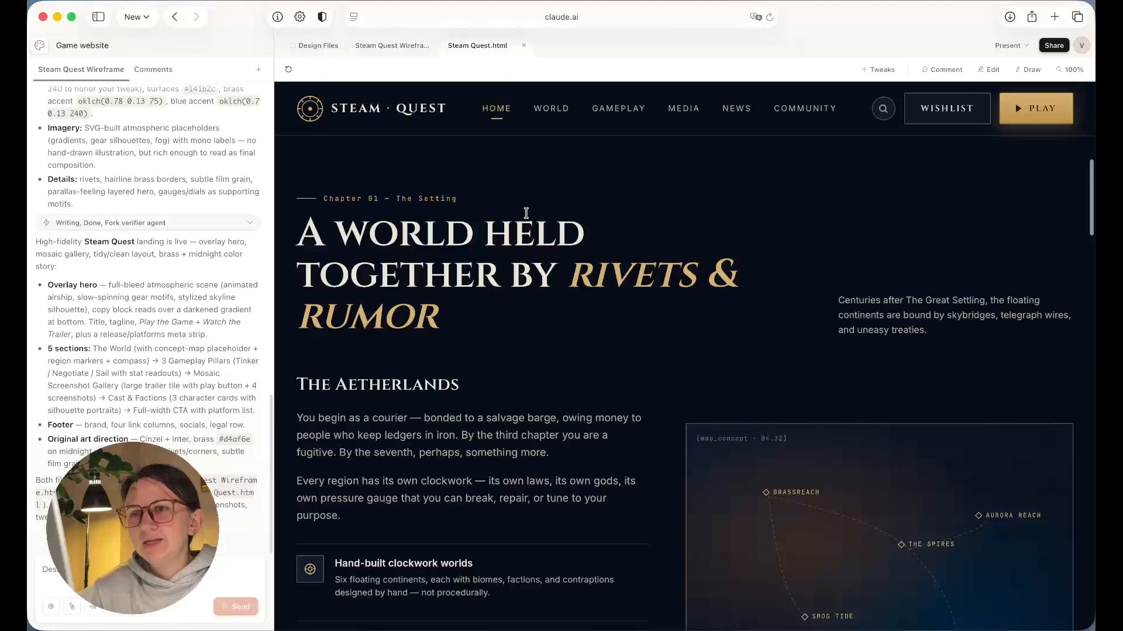
scroll(585, 310, "down", 7)
scroll(585, 310, "up", 4)
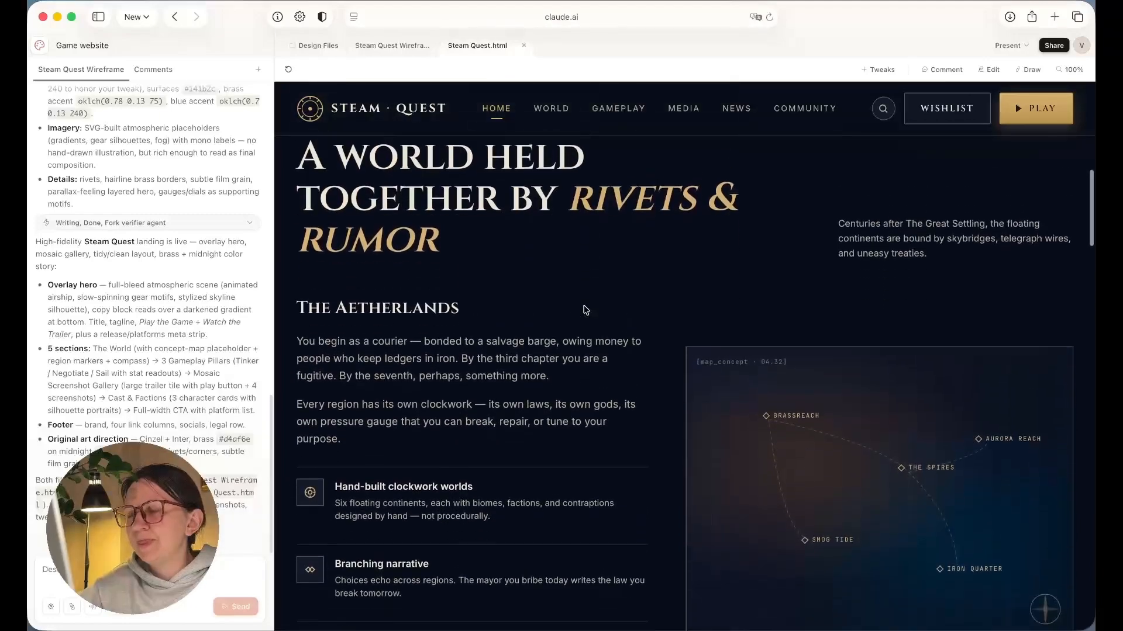
scroll(586, 309, "down", 2)
scroll(585, 310, "down", 1)
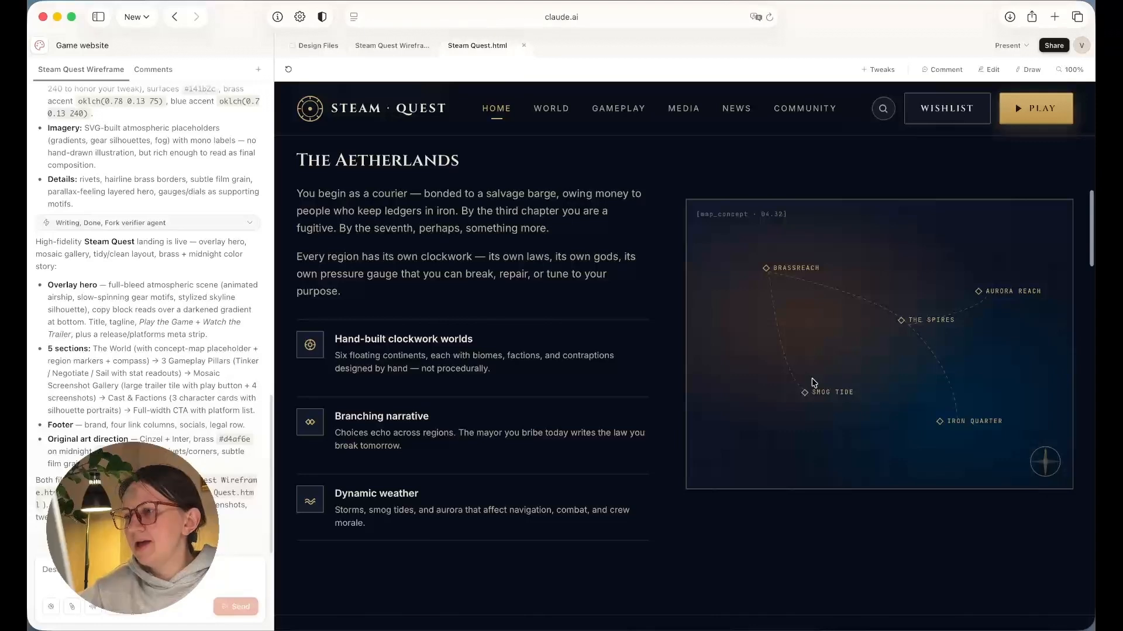
scroll(815, 383, "down", 3)
scroll(814, 383, "down", 10)
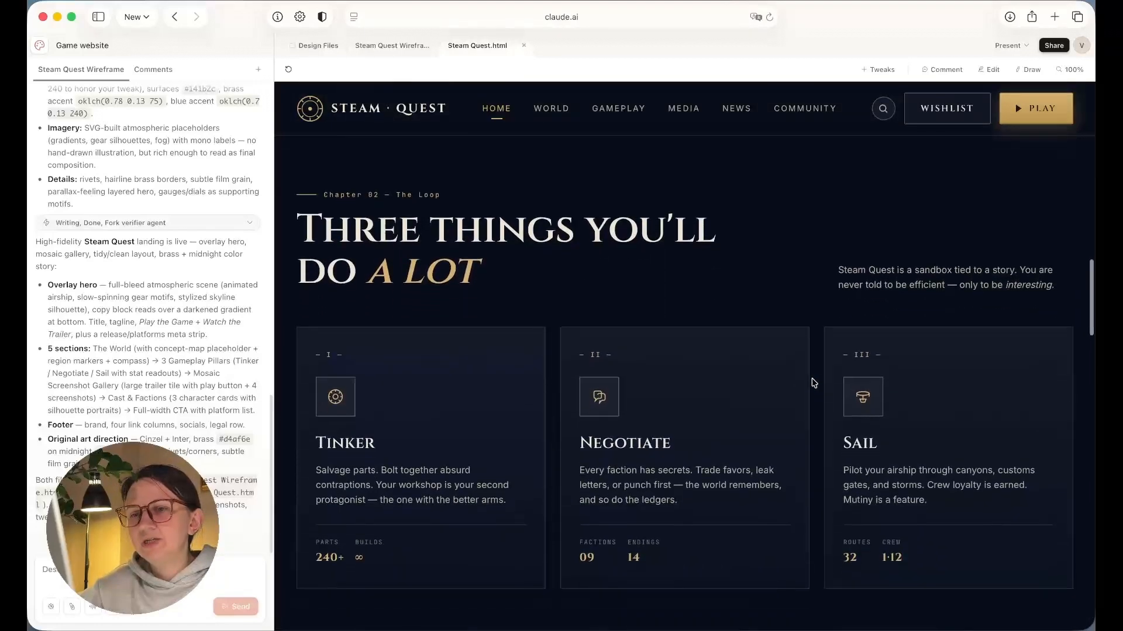
scroll(690, 243, "down", 2)
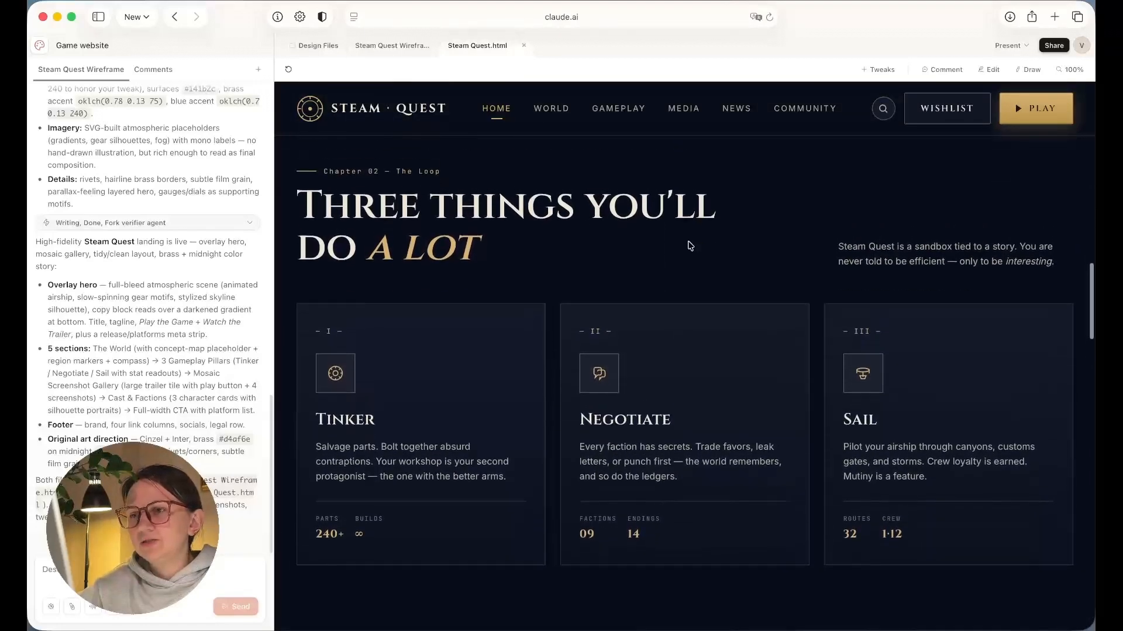
scroll(691, 407, "down", 2)
scroll(394, 290, "up", 1)
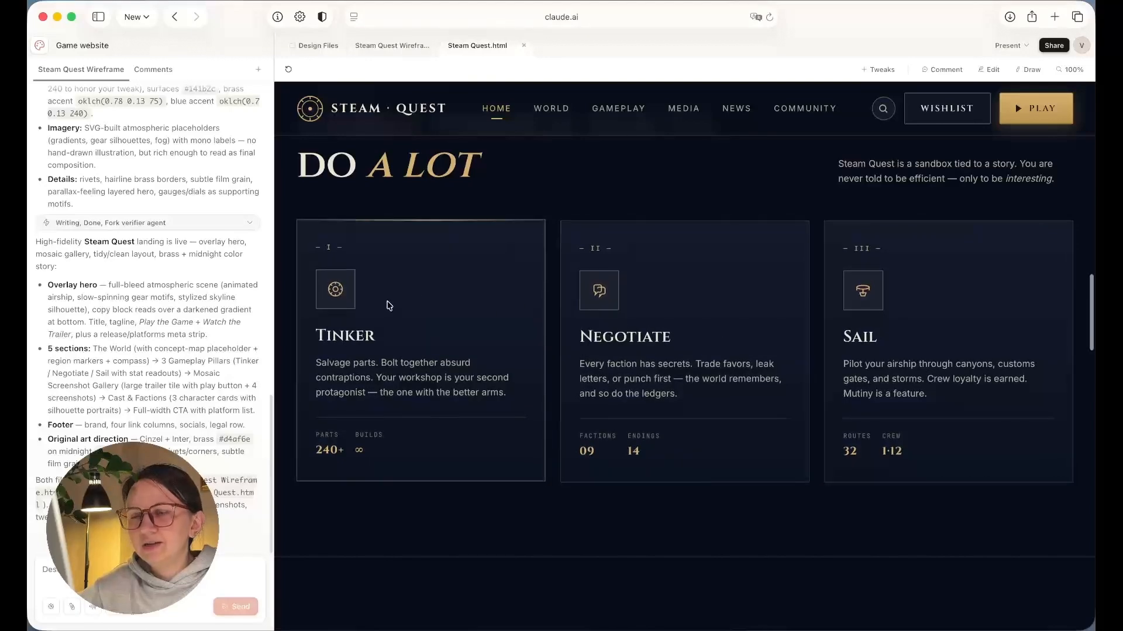
scroll(755, 300, "up", 1)
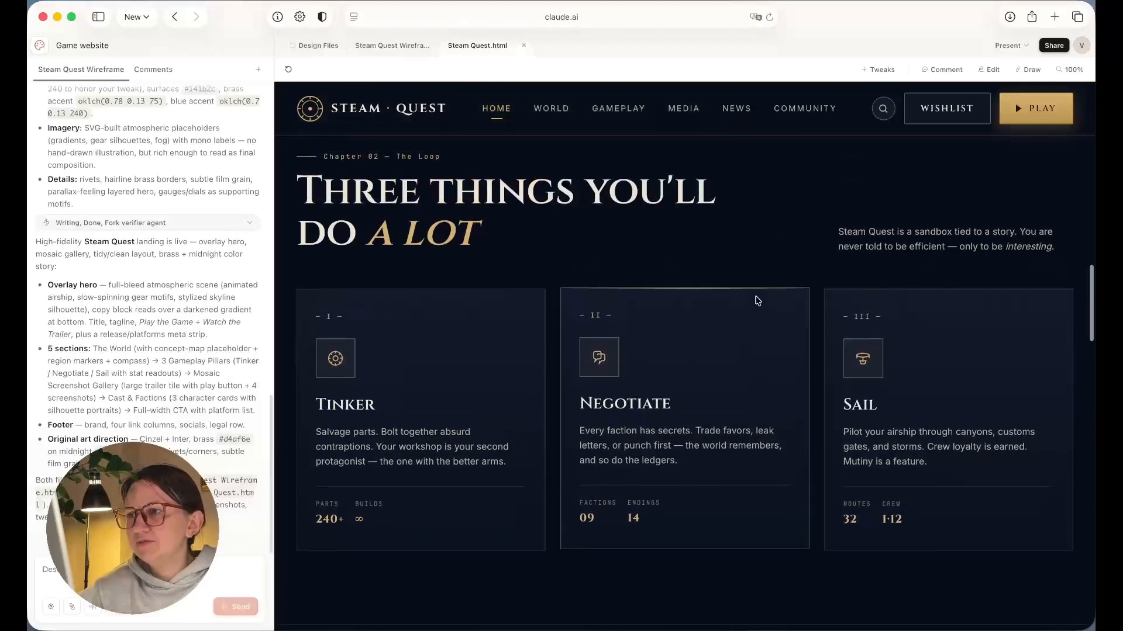
Examine the trailer and screenshot mosaic and the three character cards in the Chapter 04 cast section
scroll(755, 301, "down", 10)
scroll(756, 301, "down", 1)
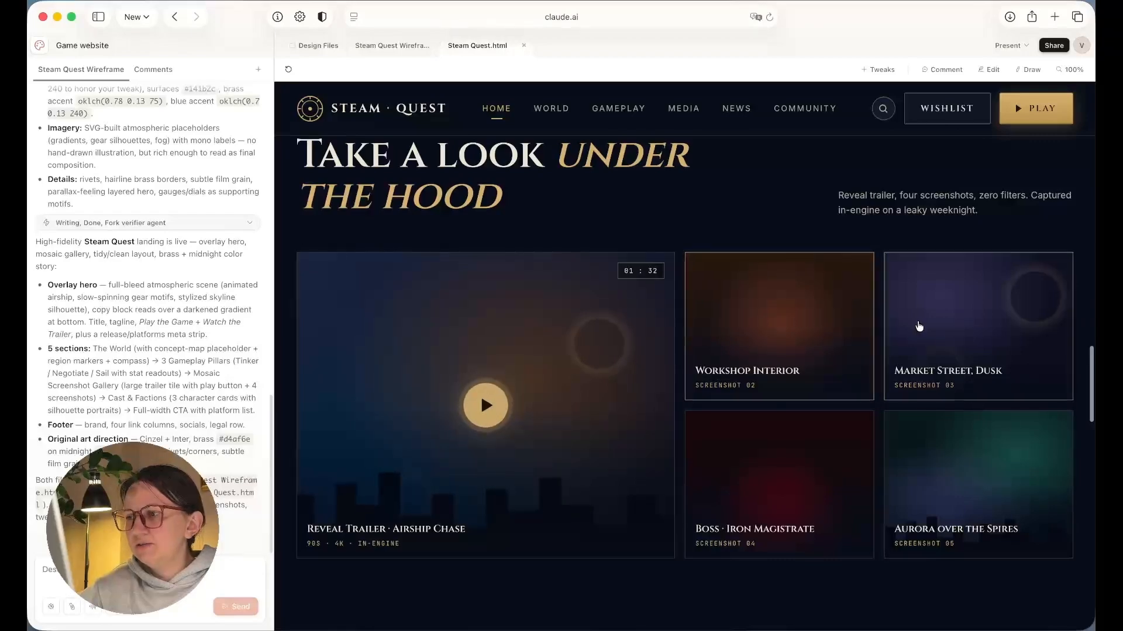
scroll(711, 479, "down", 10)
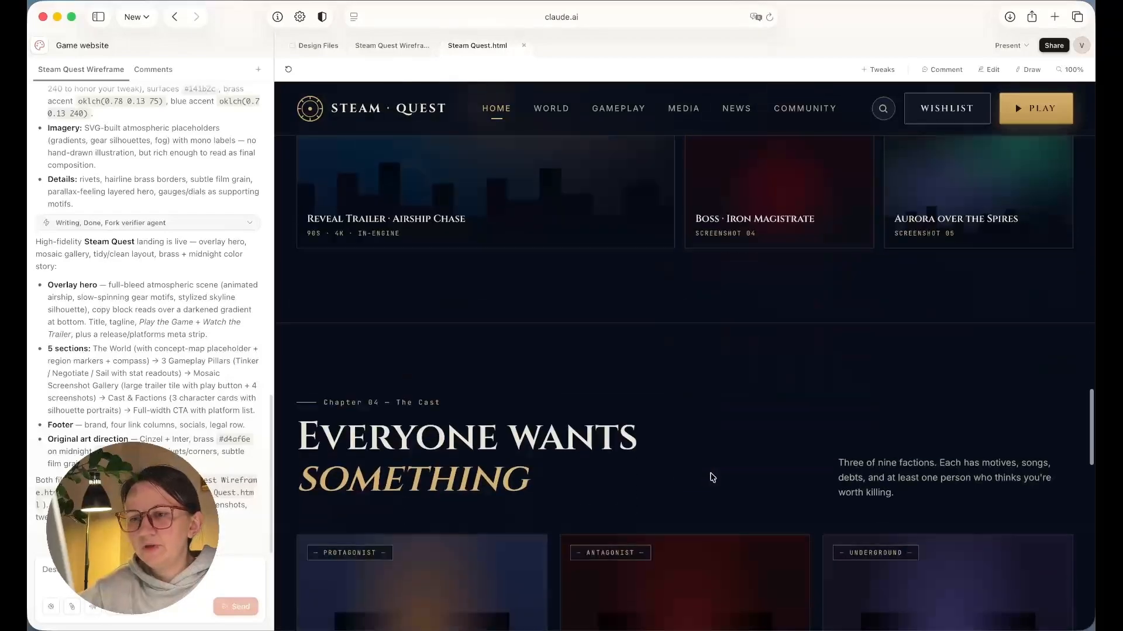
scroll(712, 478, "down", 2)
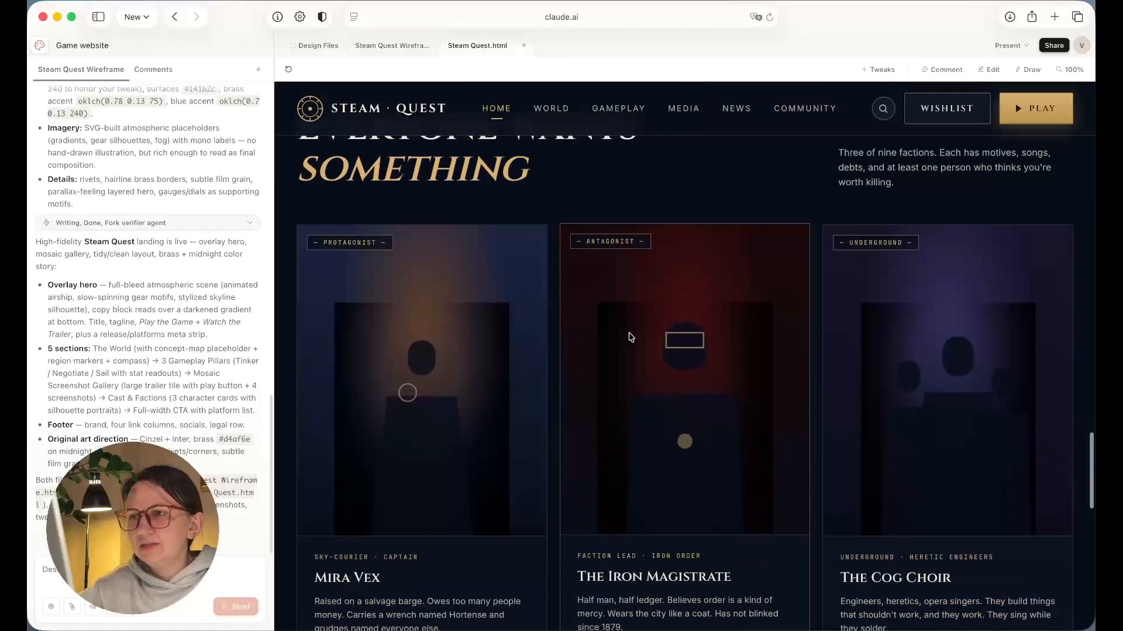
scroll(802, 324, "down", 2)
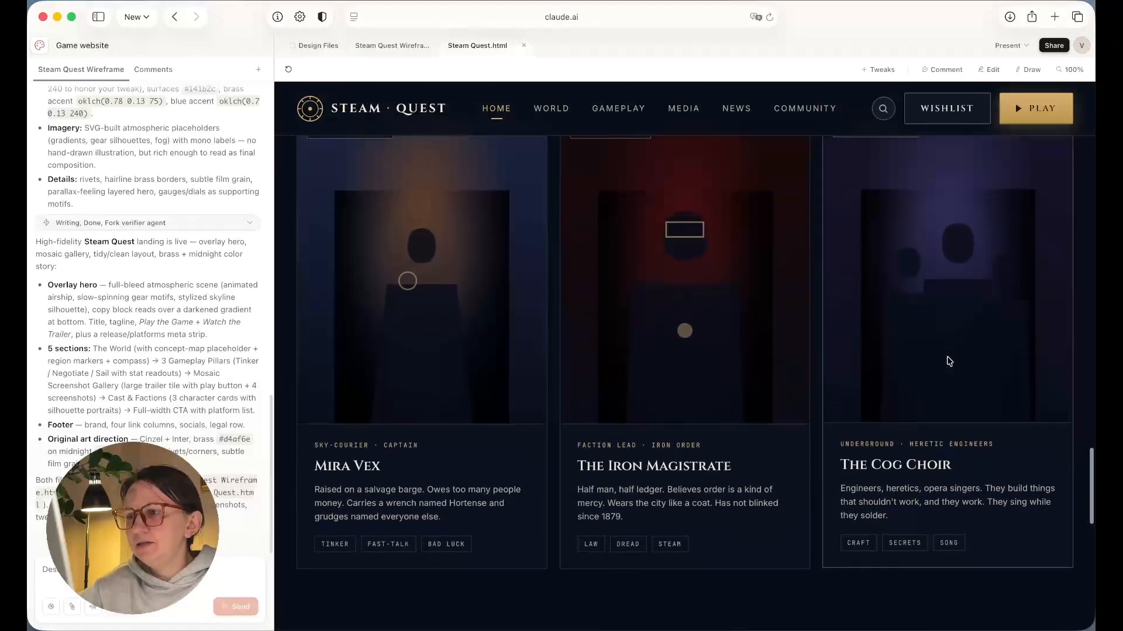
scroll(622, 348, "up", 2)
scroll(622, 348, "up", 2)
scroll(621, 348, "down", 5)
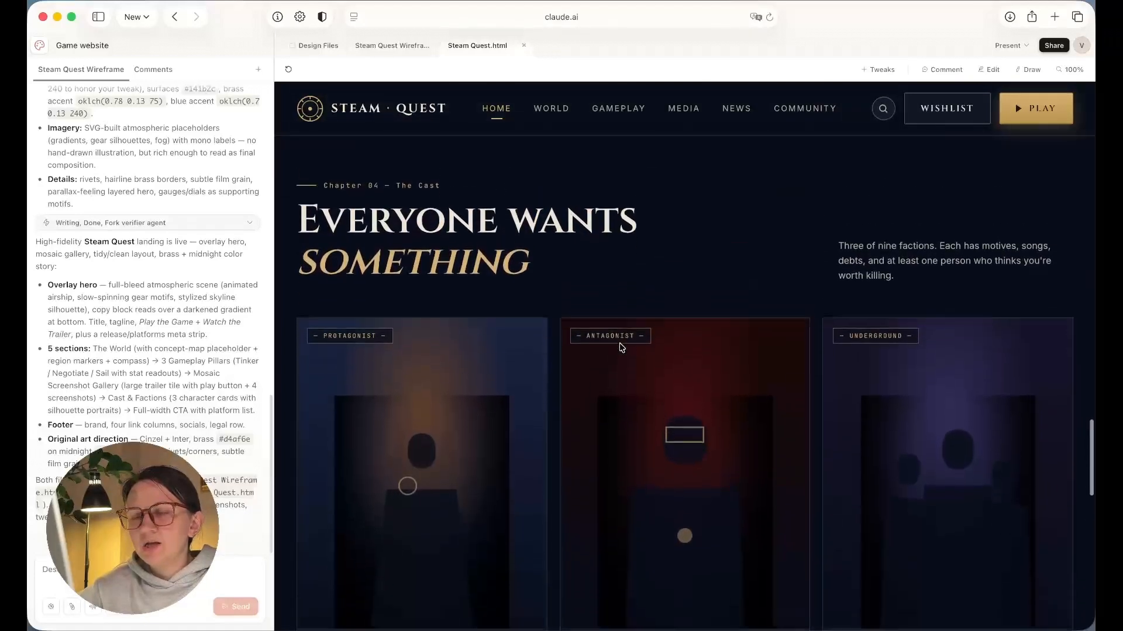
scroll(648, 362, "down", 10)
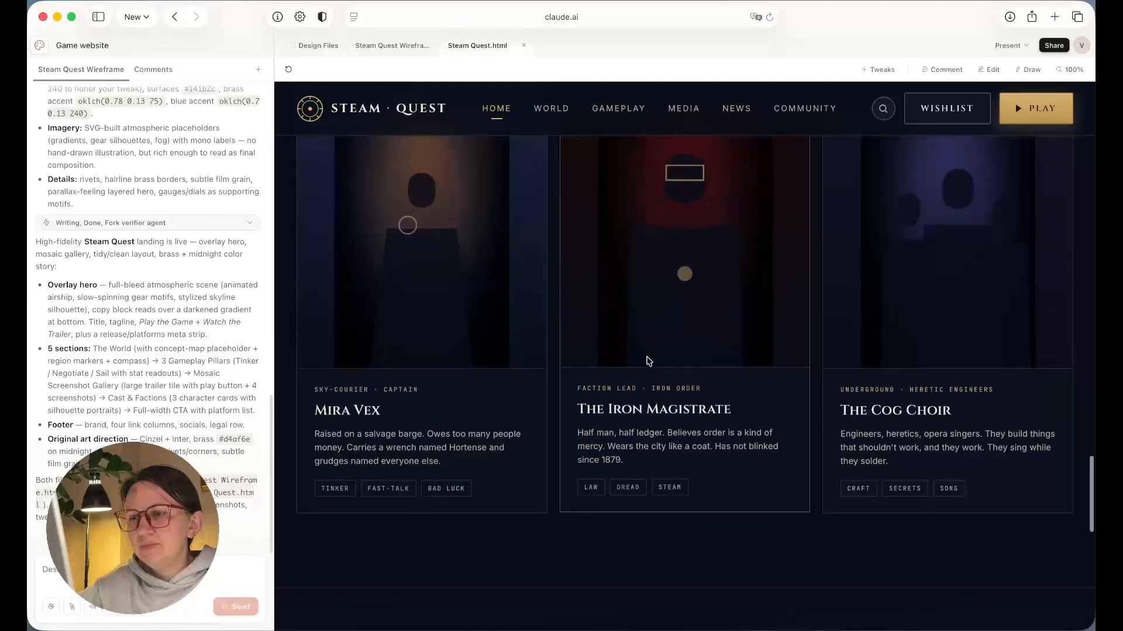
Examine the "Set the boilers roaring" call to action with its buttons and platform list, down to the footer
scroll(648, 361, "down", 2)
scroll(647, 362, "up", 2)
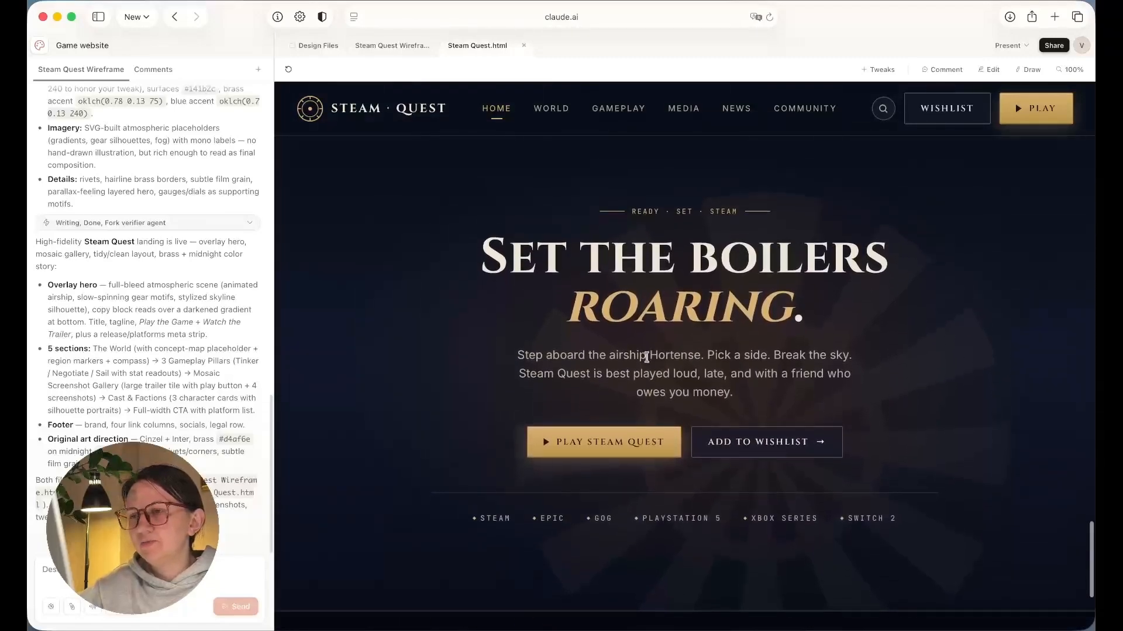
scroll(647, 361, "up", 1)
scroll(648, 361, "down", 2)
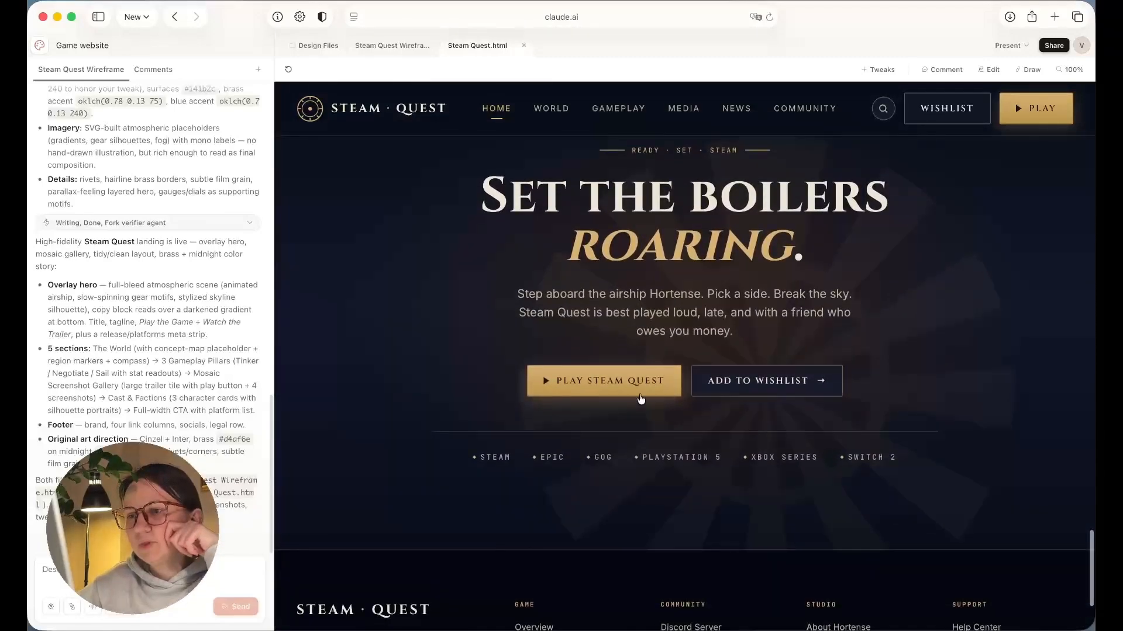
scroll(773, 384, "down", 1)
scroll(773, 384, "down", 2)
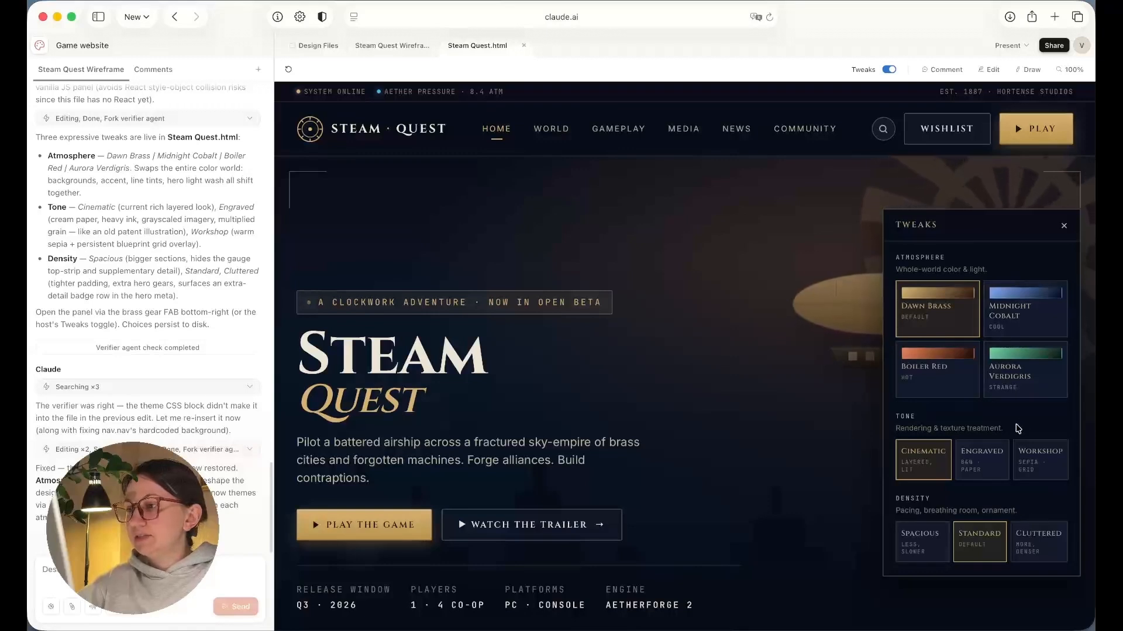
Compare the Midnight Cobalt, Boiler Red and Aurora Verdigris atmospheres on the hero, returning to Dawn Brass
left_click(1020, 310)
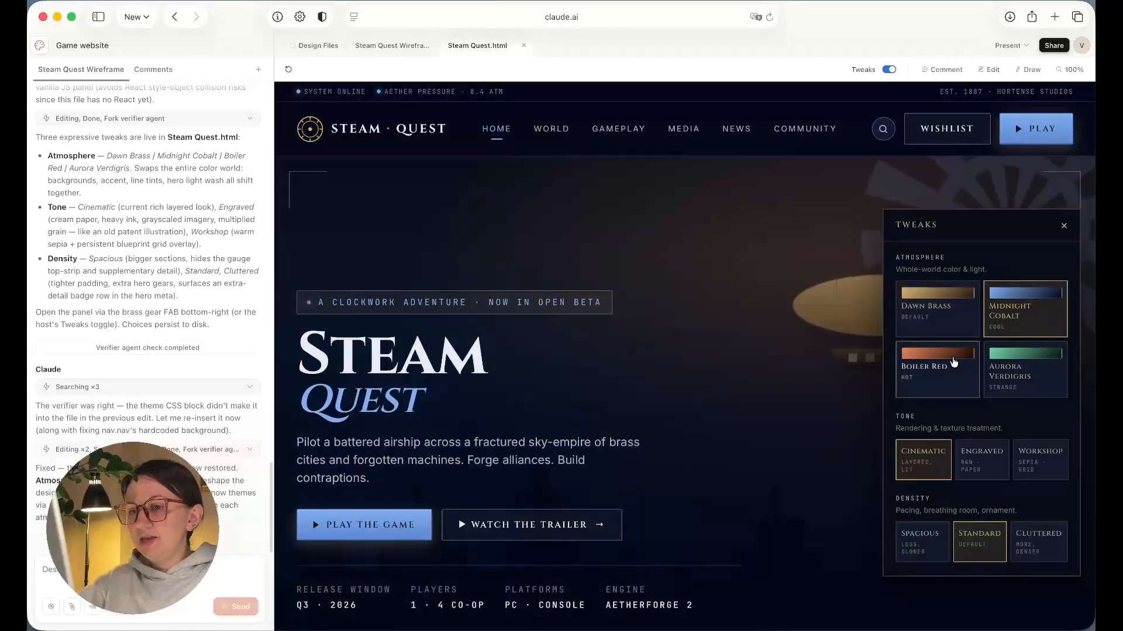
left_click(954, 364)
left_click(1022, 377)
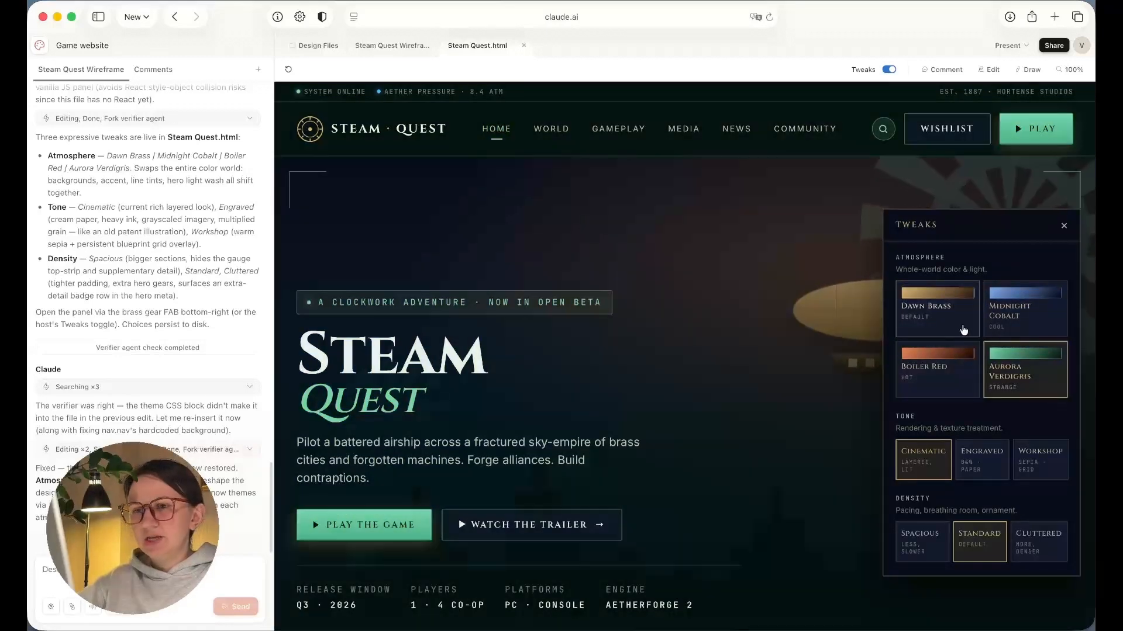
left_click(960, 326)
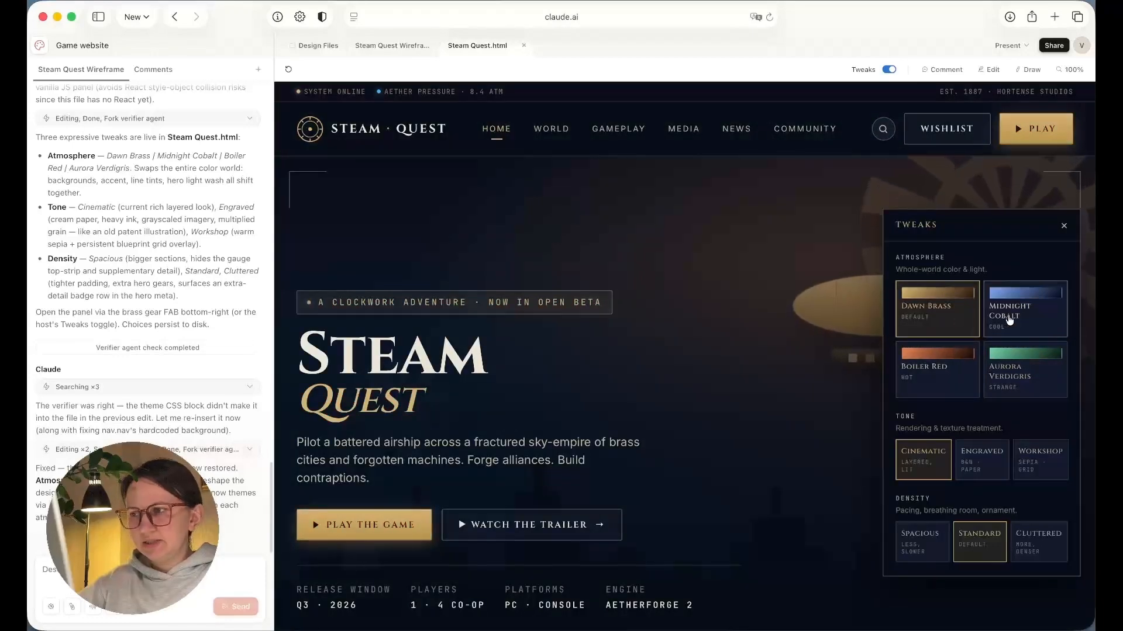
left_click(1004, 319)
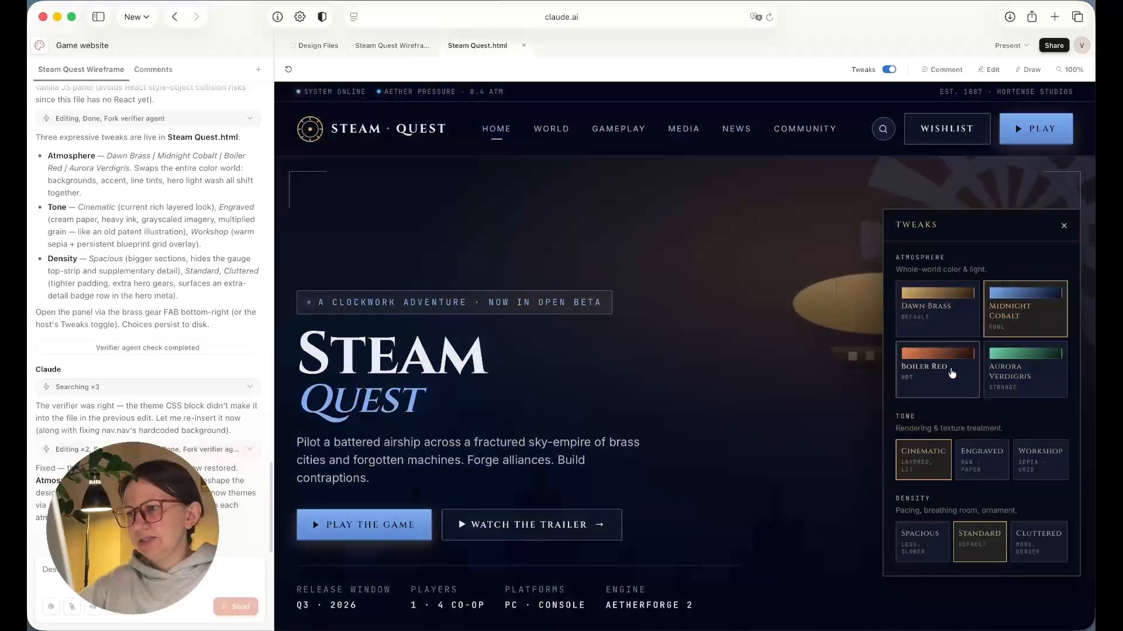
left_click(951, 373)
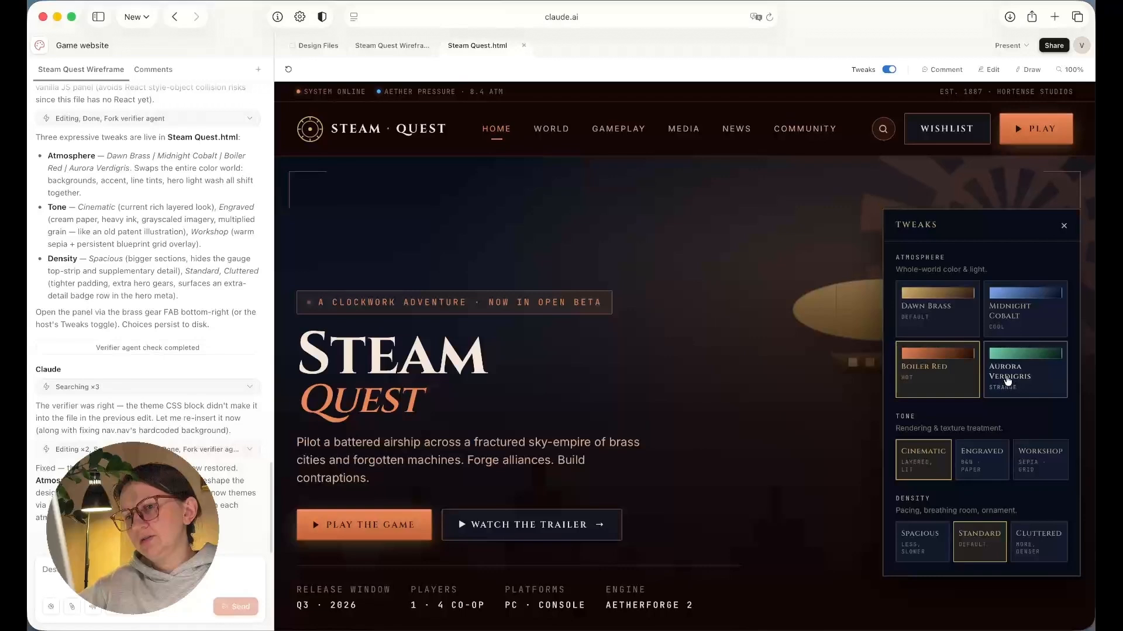
left_click(1009, 383)
left_click(943, 328)
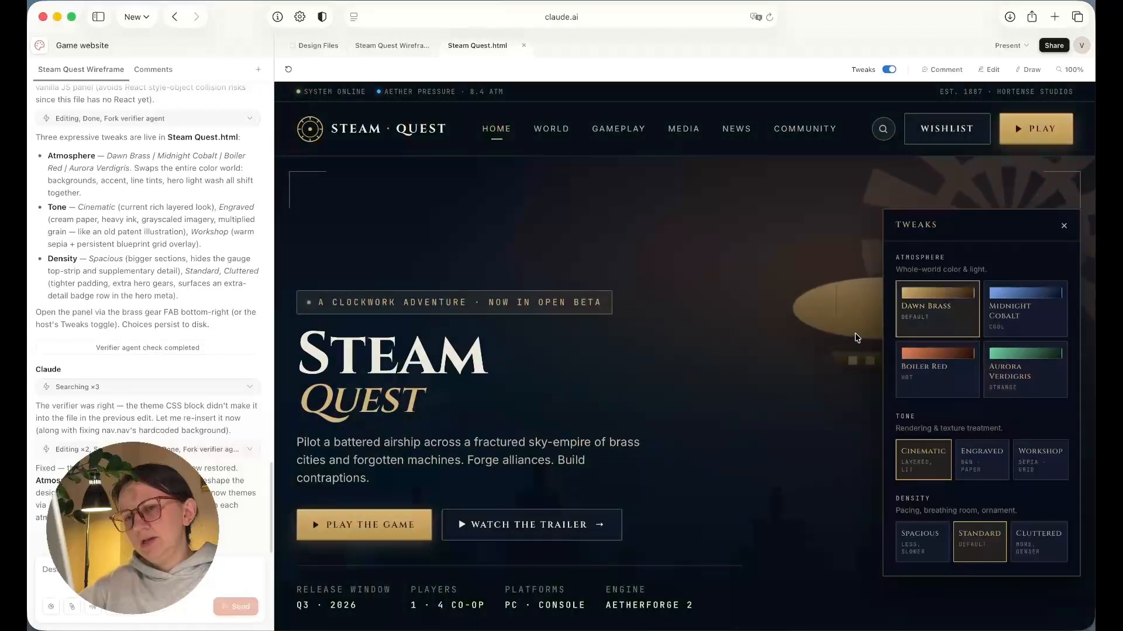
Compare the Boiler Red and Dawn Brass atmospheres on the hero, ending on Boiler Red
left_click(924, 365)
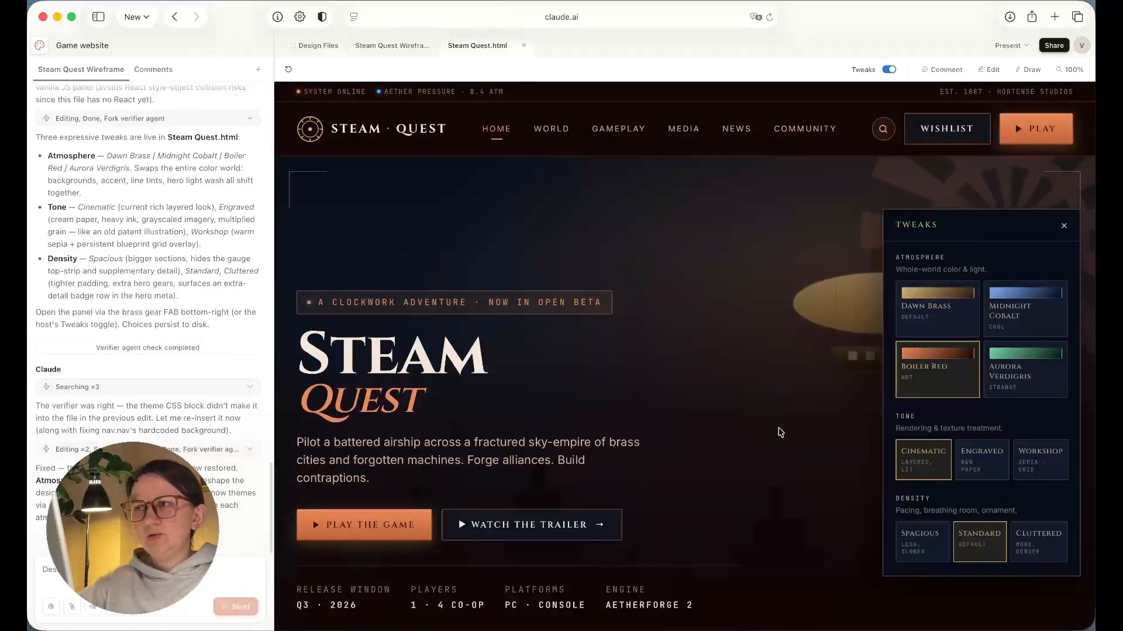
left_click(915, 312)
left_click(930, 373)
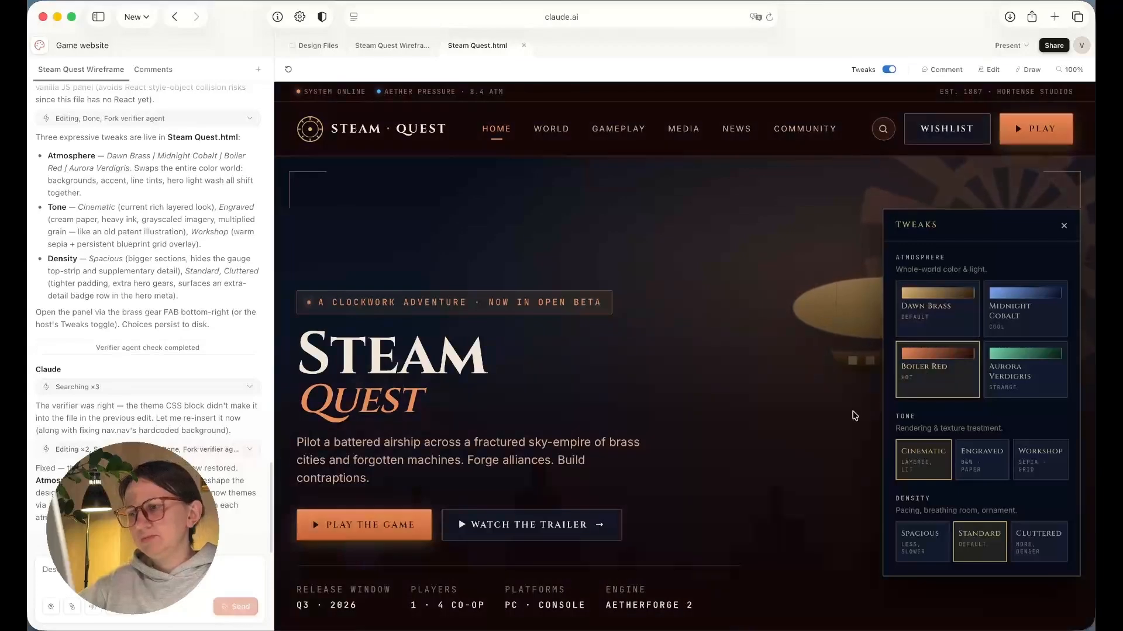
Compare the Engraved and Cinematic tones, switch to Workshop, and look over the hero and Chapter 01 heading
left_click(985, 467)
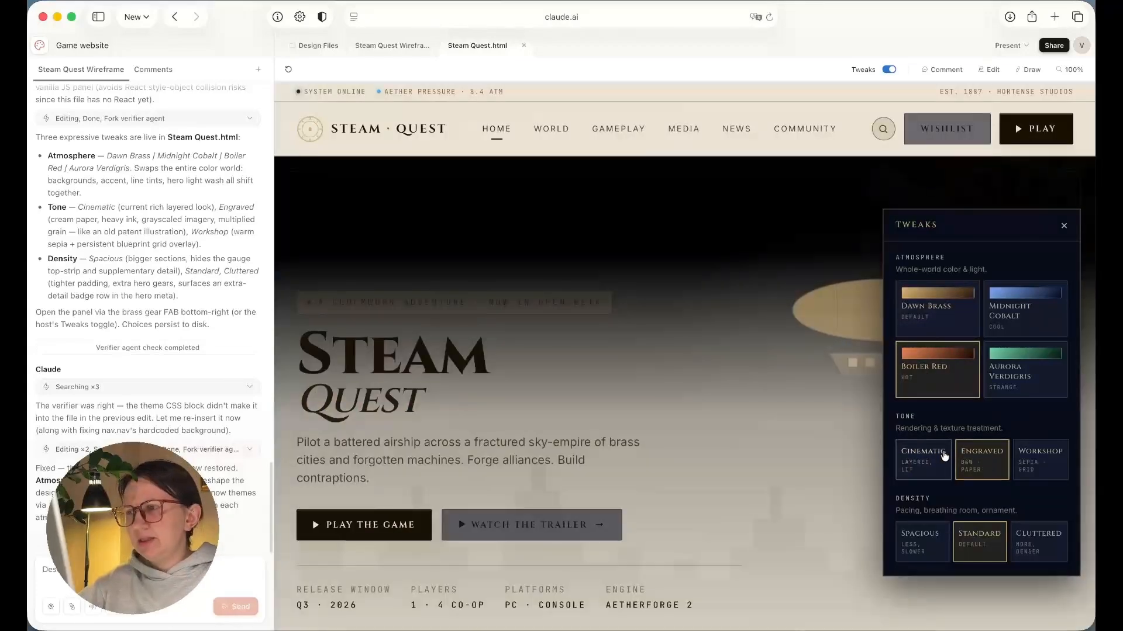
left_click(931, 460)
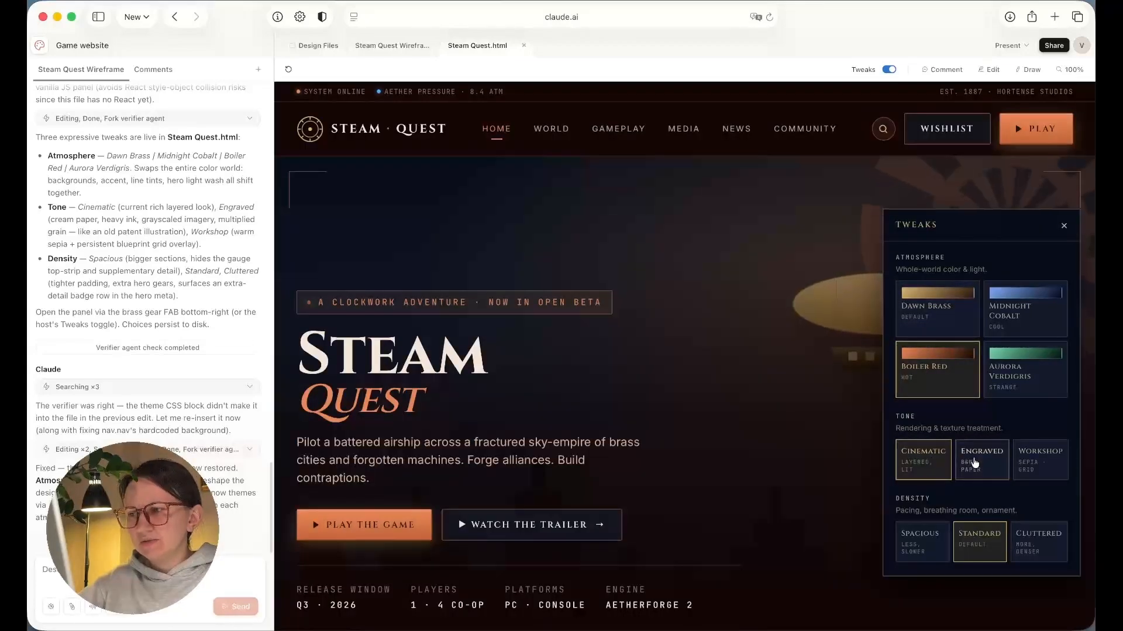
left_click(994, 462)
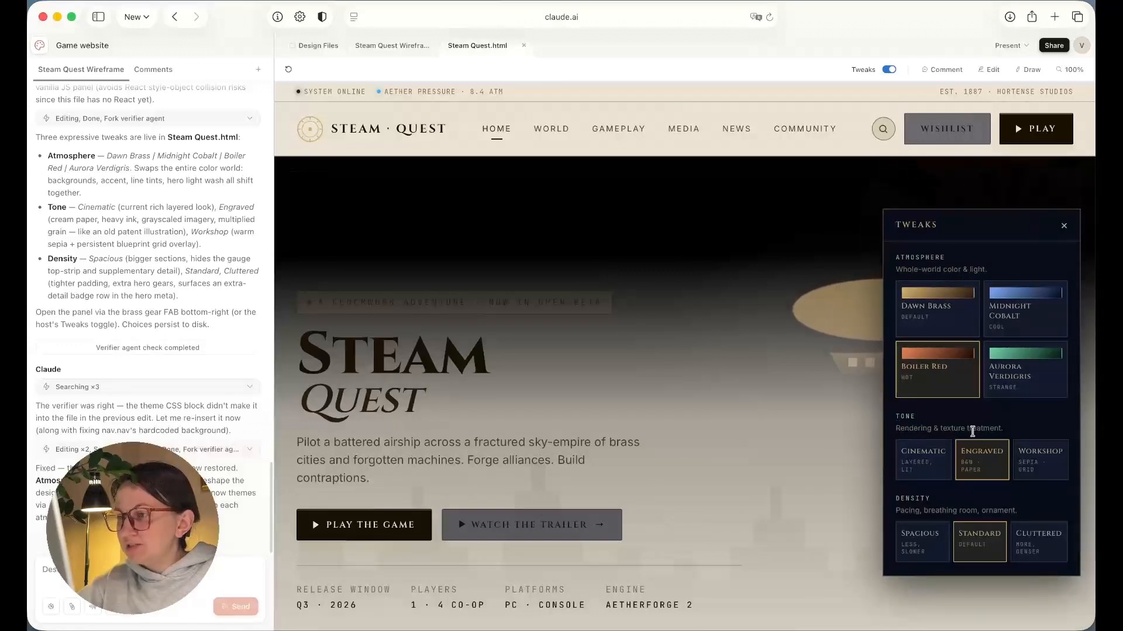
left_click(1029, 456)
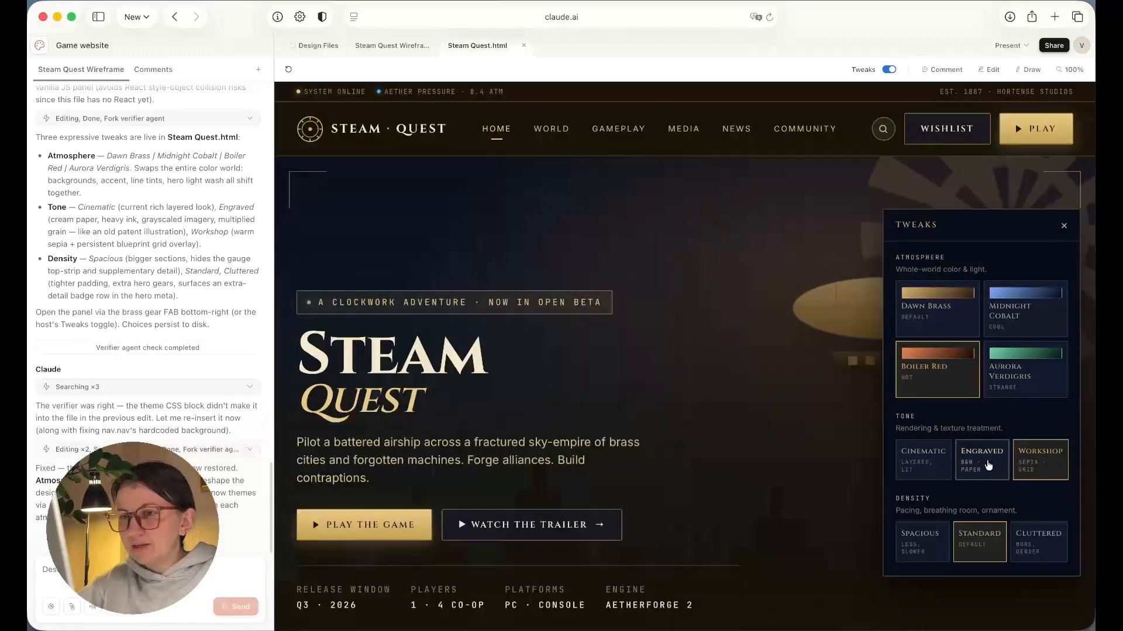
scroll(700, 382, "down", 15)
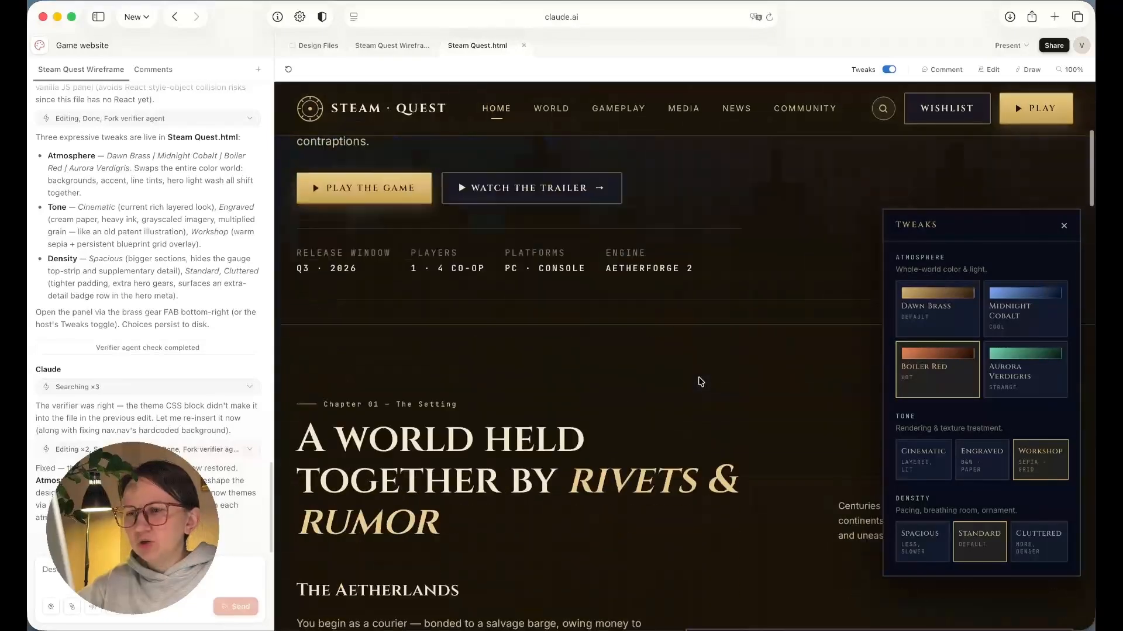
scroll(700, 381, "up", 8)
scroll(700, 382, "up", 8)
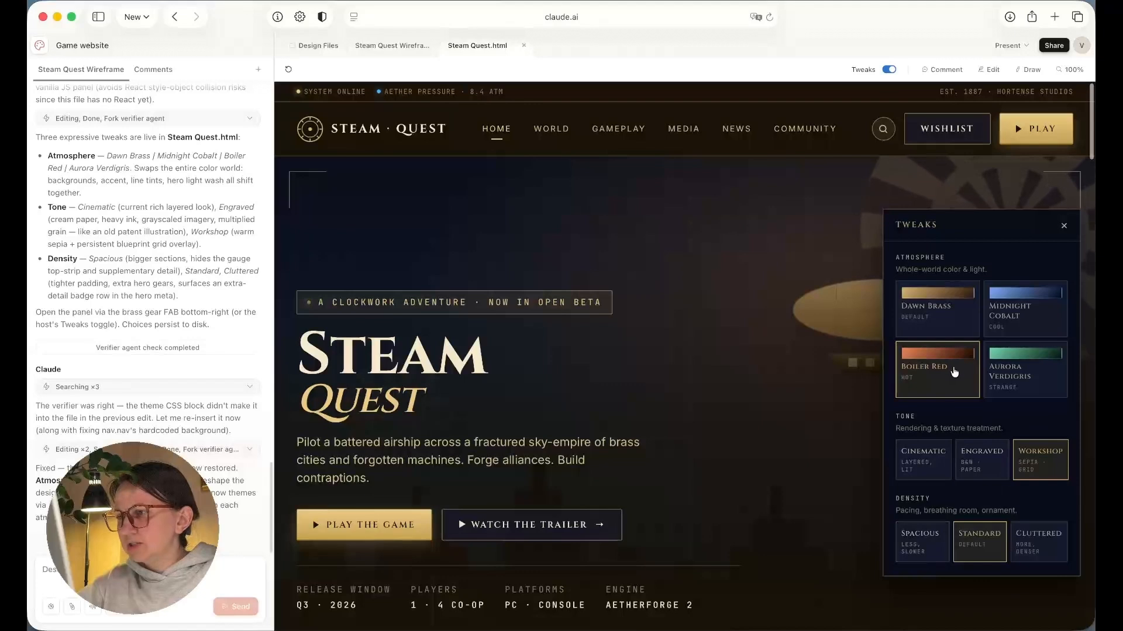
Try the Dawn Brass, Midnight Cobalt, Aurora Verdigris and Boiler Red atmospheres with the Workshop tone, ending on Boiler Red
left_click(941, 307)
left_click(1018, 310)
left_click(1020, 367)
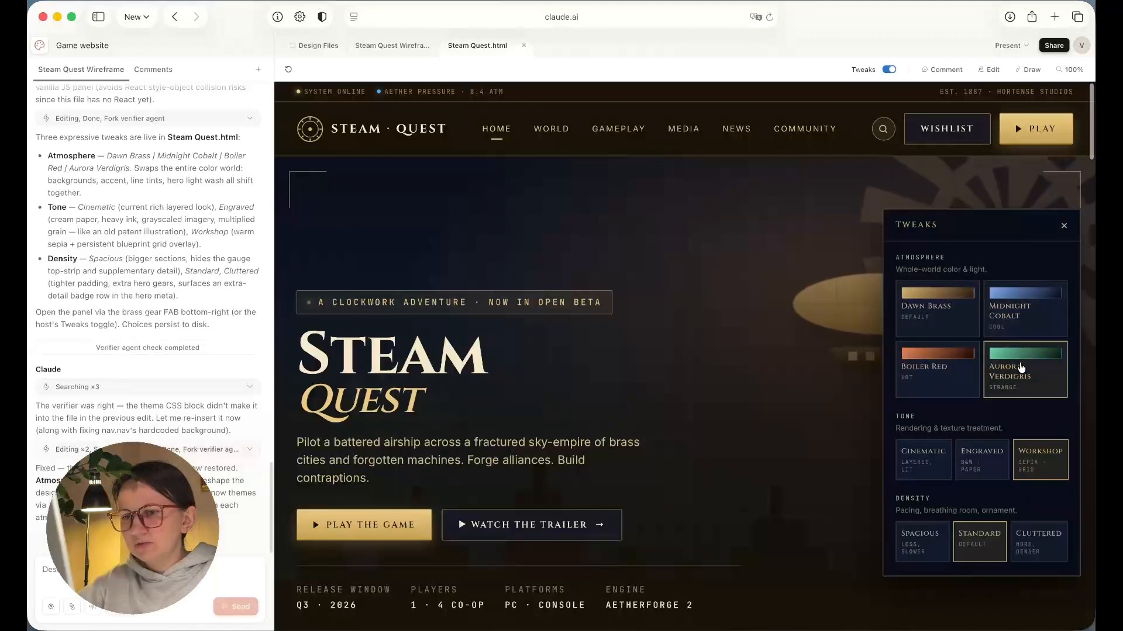
left_click(948, 380)
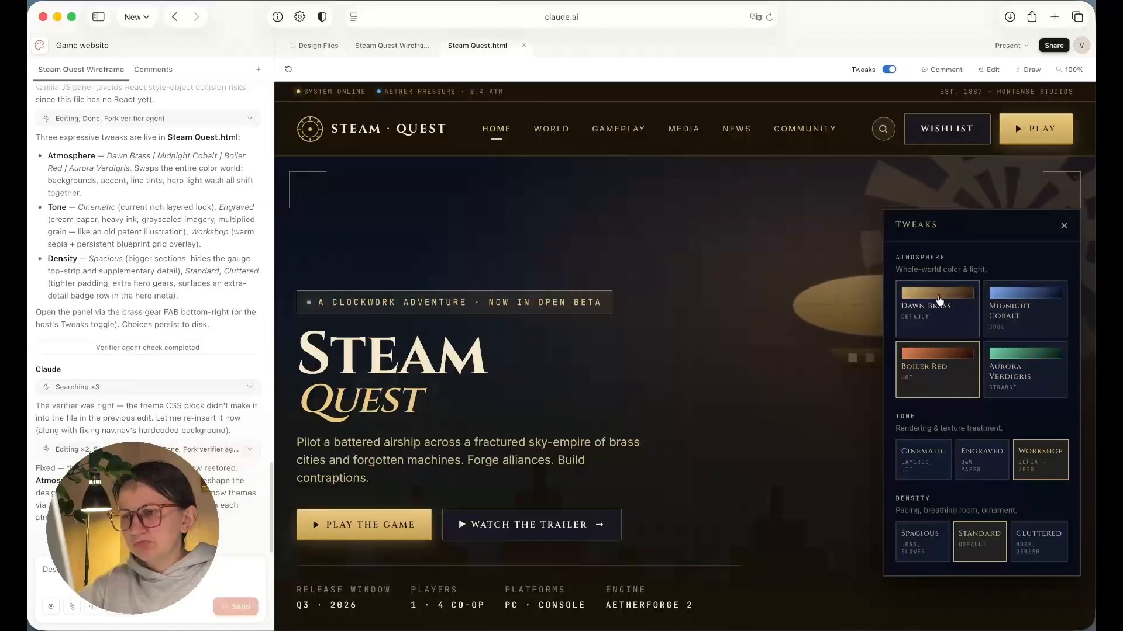
left_click(939, 303)
left_click(941, 360)
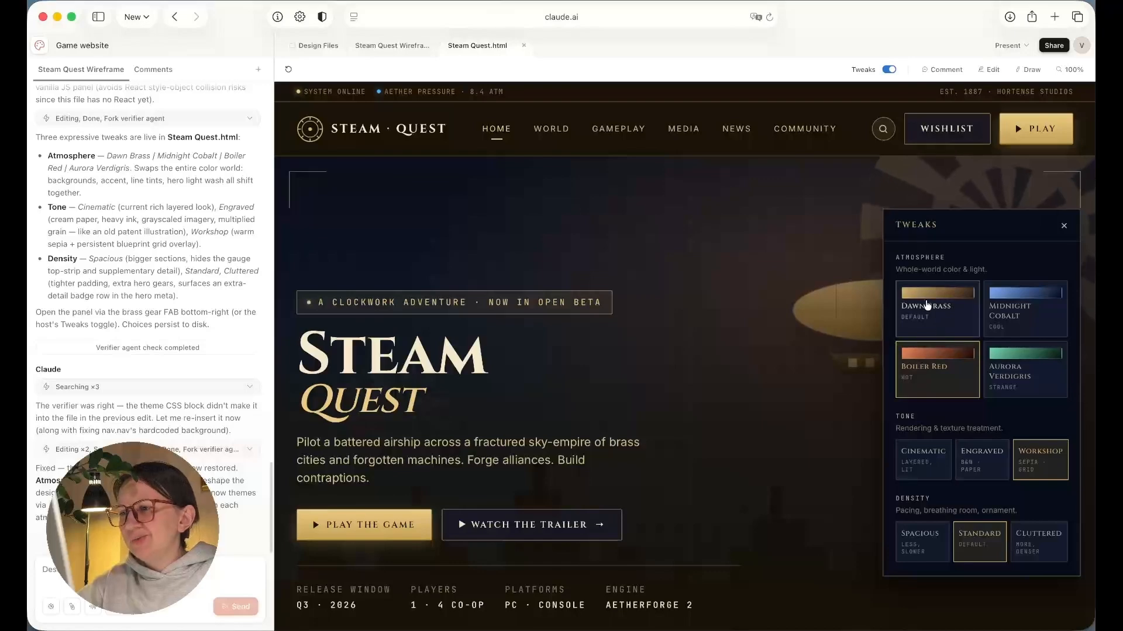
Set the atmosphere to Dawn Brass, and try the Engraved tone before setting the tone to Cinematic
left_click(935, 305)
left_click(974, 464)
left_click(935, 463)
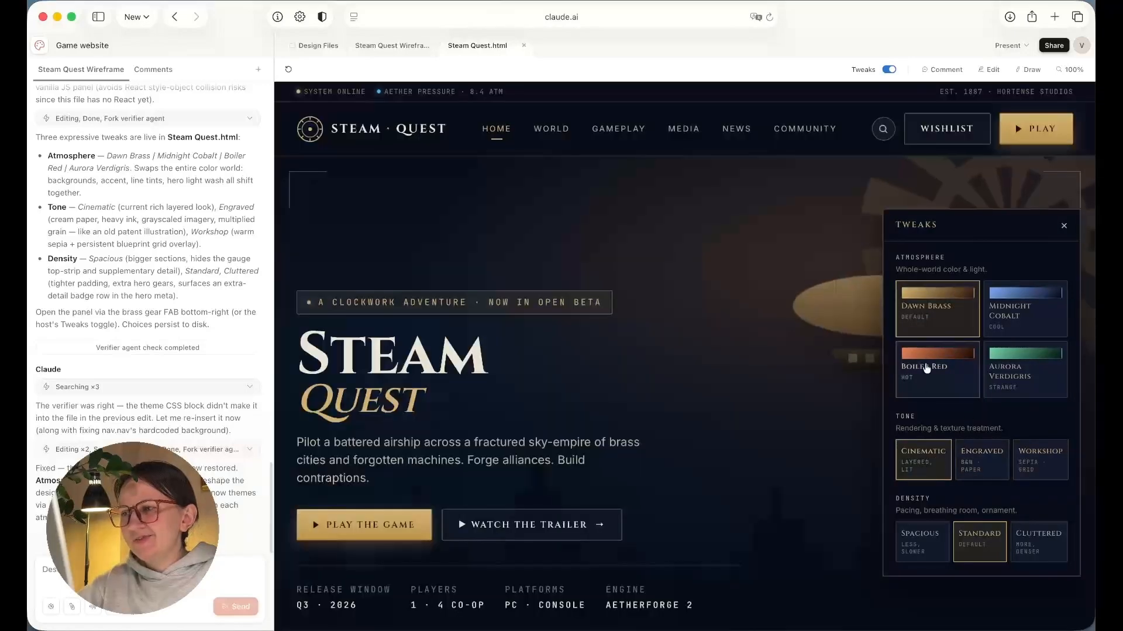
Compare all four atmospheres on the hero with the Cinematic tone, ending on Midnight Cobalt
left_click(933, 363)
left_click(1008, 310)
left_click(941, 307)
left_click(941, 374)
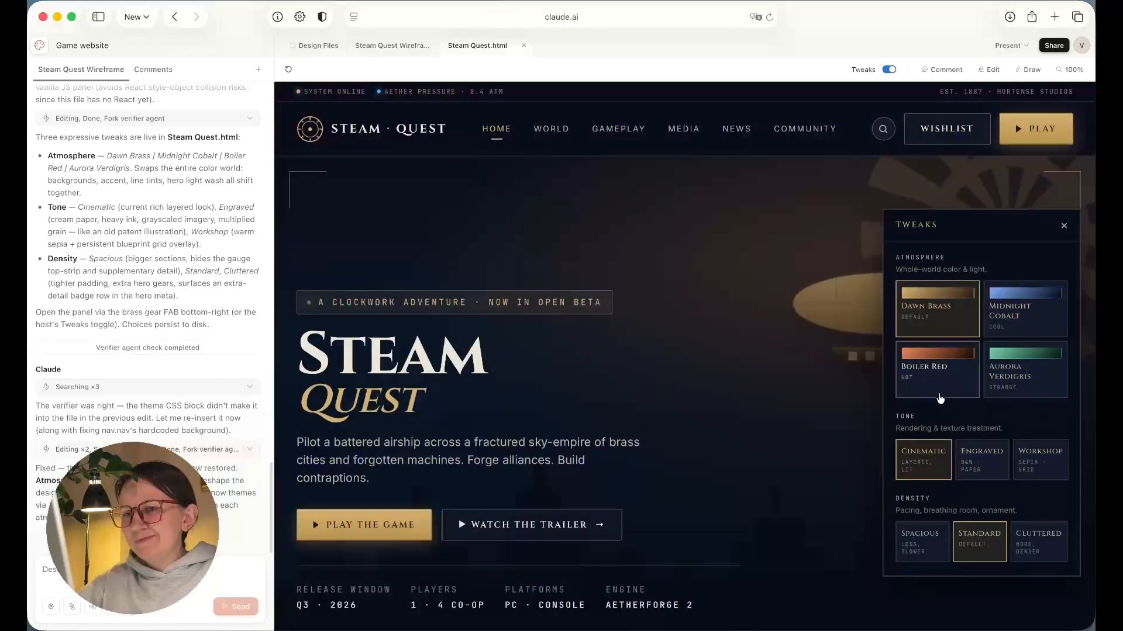
left_click(1028, 386)
left_click(957, 325)
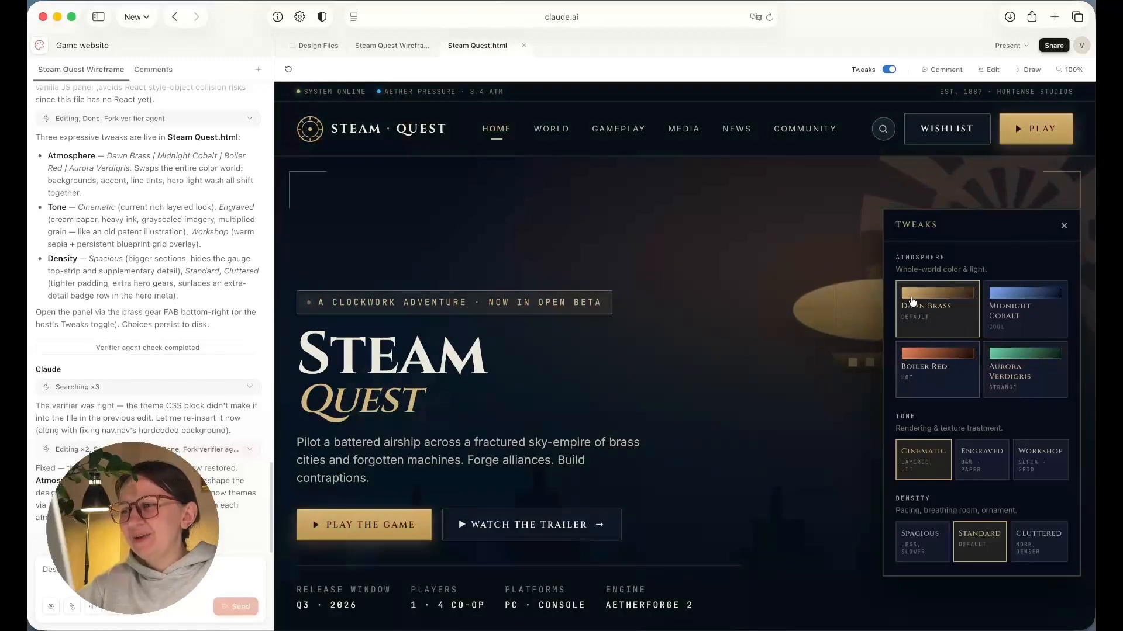
left_click(941, 394)
left_click(1017, 313)
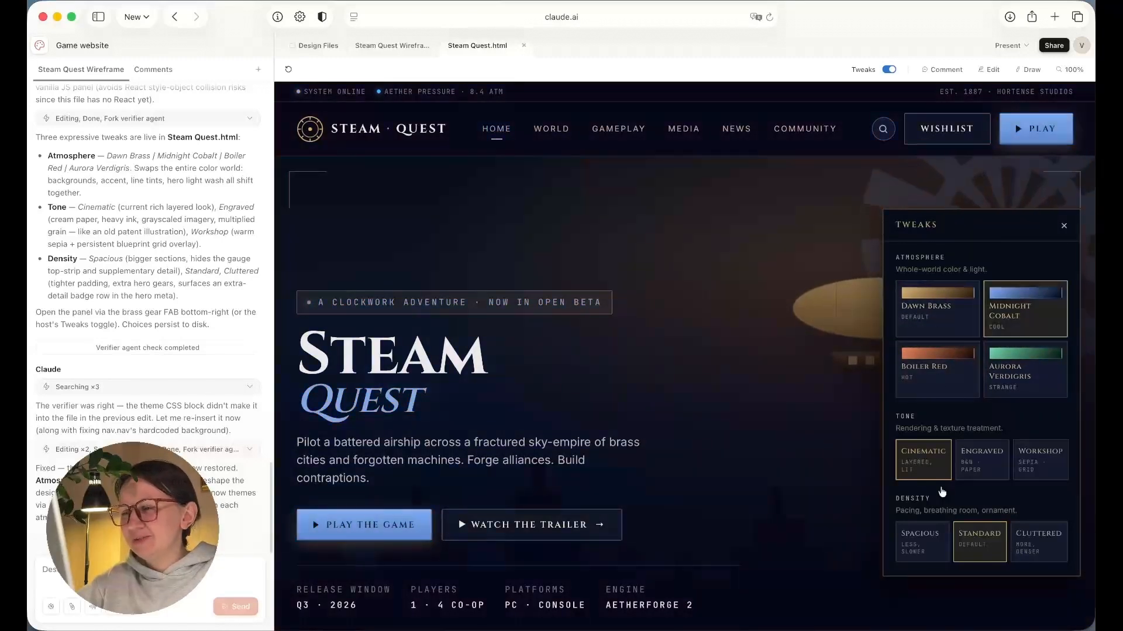
Apply the Workshop tone with the Midnight Cobalt atmosphere and look over the hero section
left_click(1039, 468)
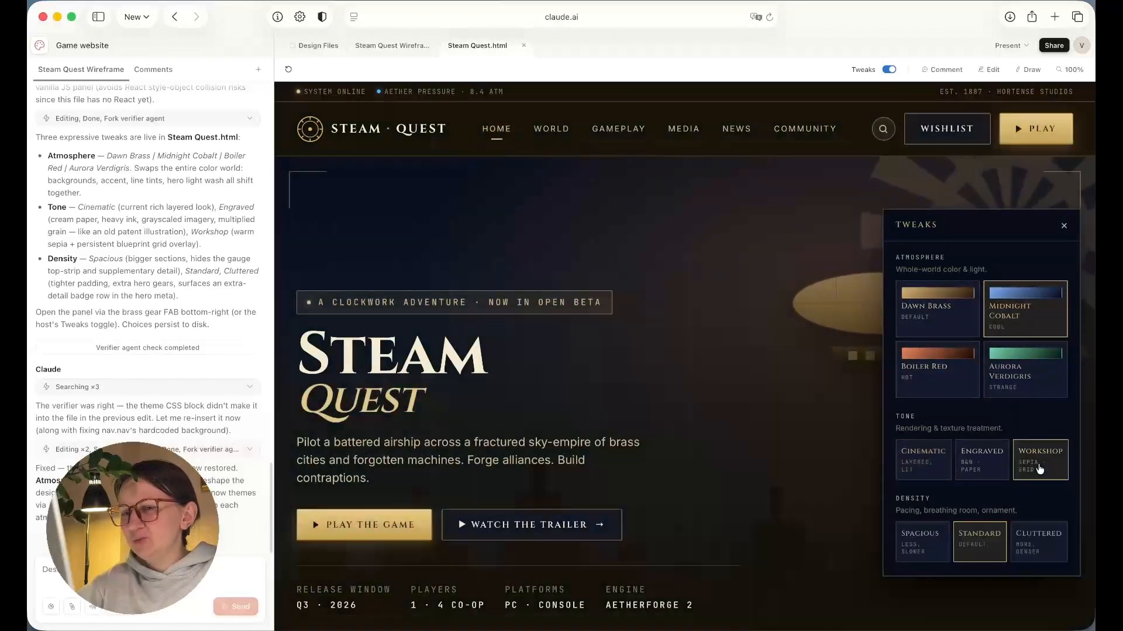
scroll(958, 459, "down", 3)
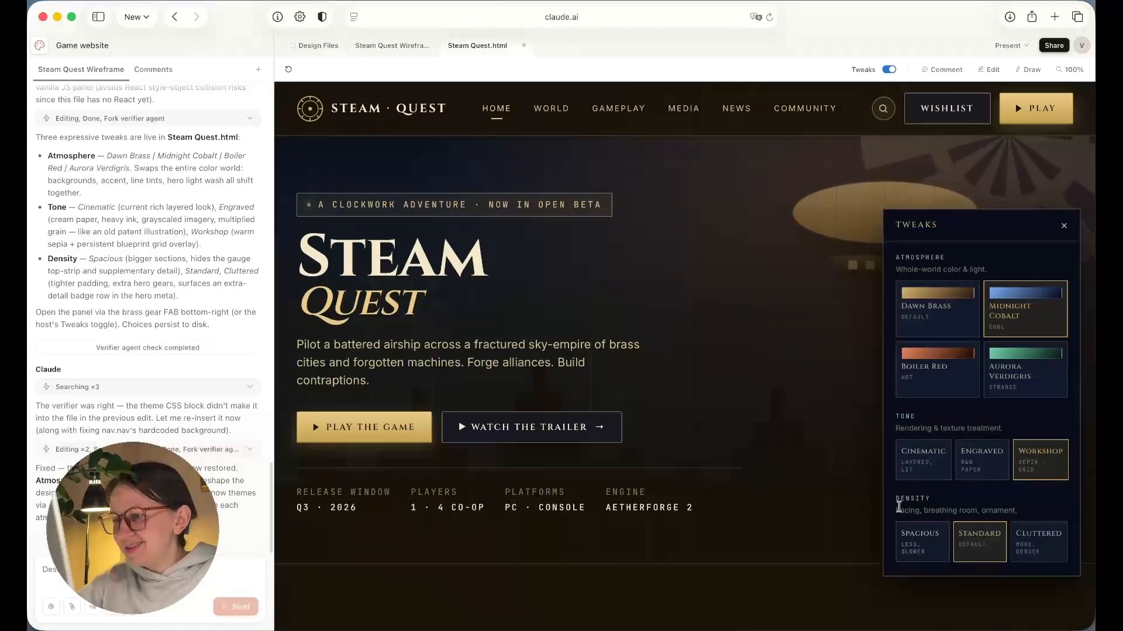
scroll(812, 465, "up", 3)
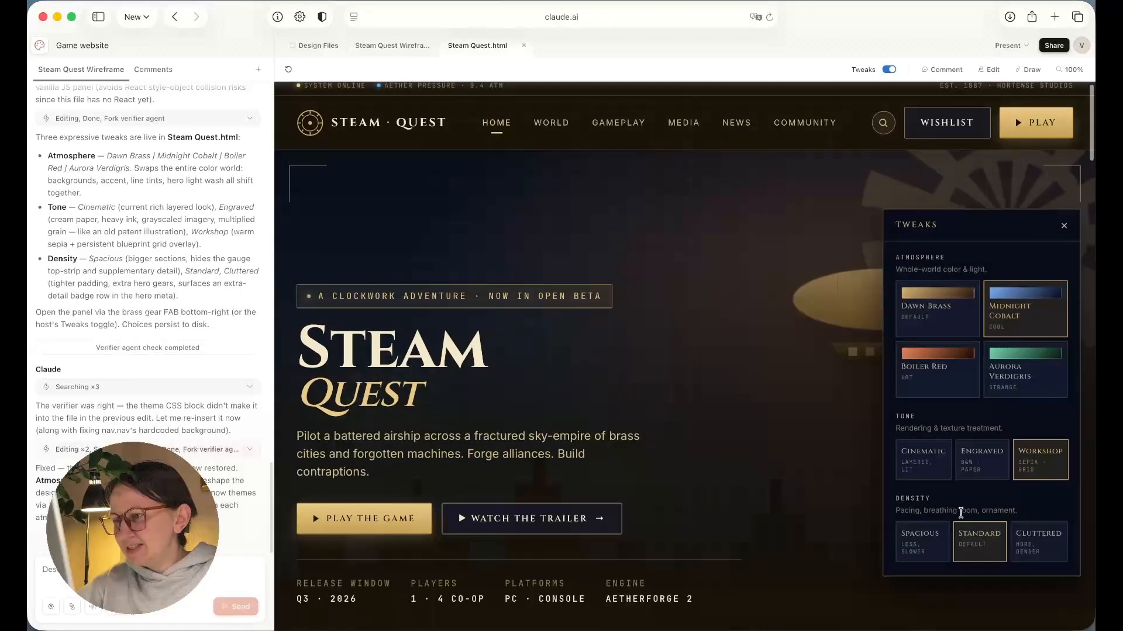
Compare the Spacious, Standard and Cluttered densities on the hero and set the density to Spacious
left_click(923, 550)
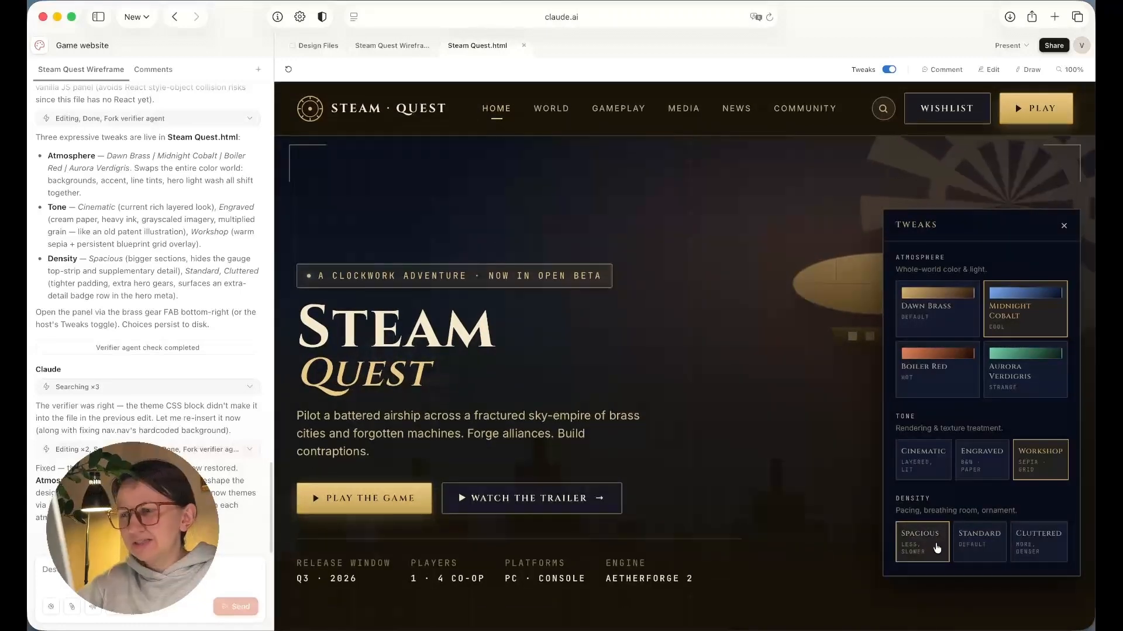
left_click(973, 541)
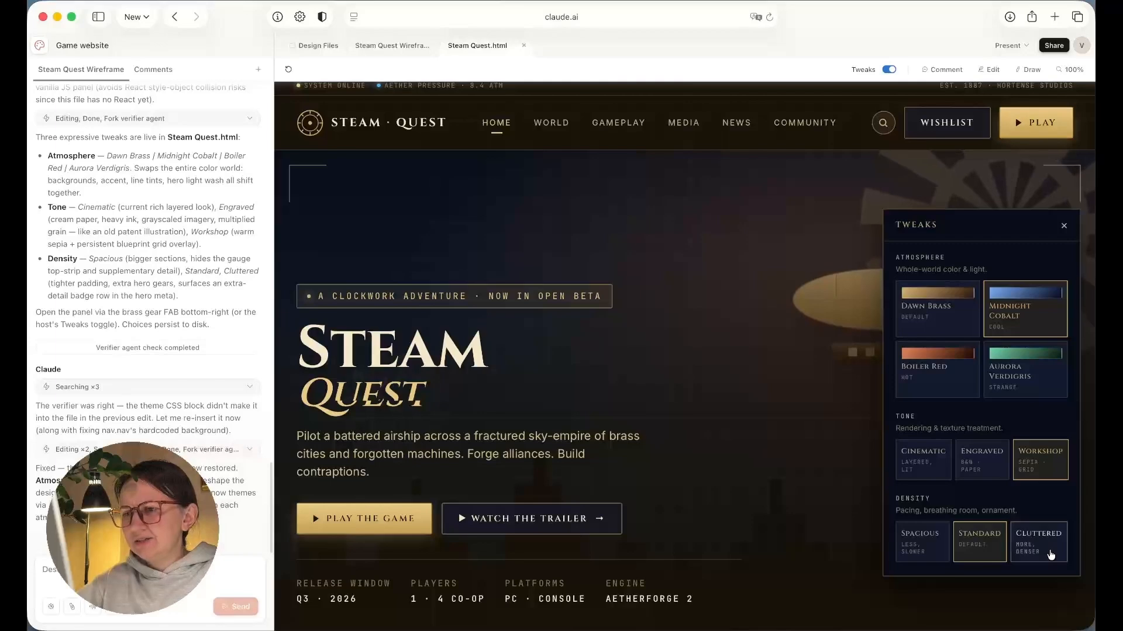
left_click(1036, 541)
left_click(918, 541)
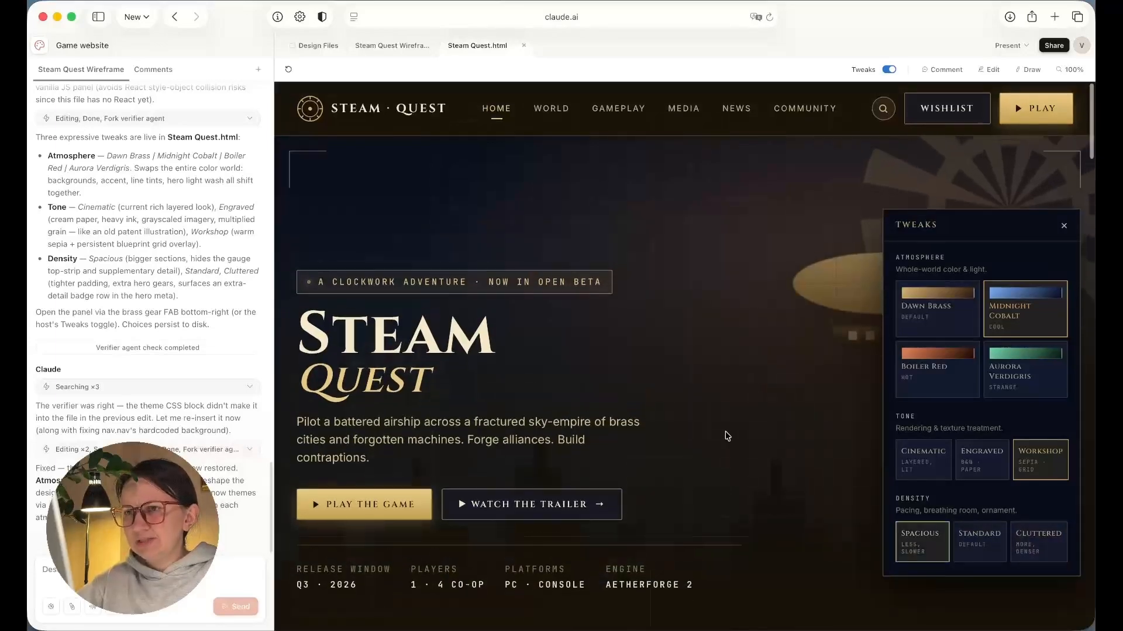
Examine how the Spacious density and Workshop tone look from the Aetherlands section through to the character cards
scroll(711, 366, "down", 10)
scroll(711, 365, "up", 3)
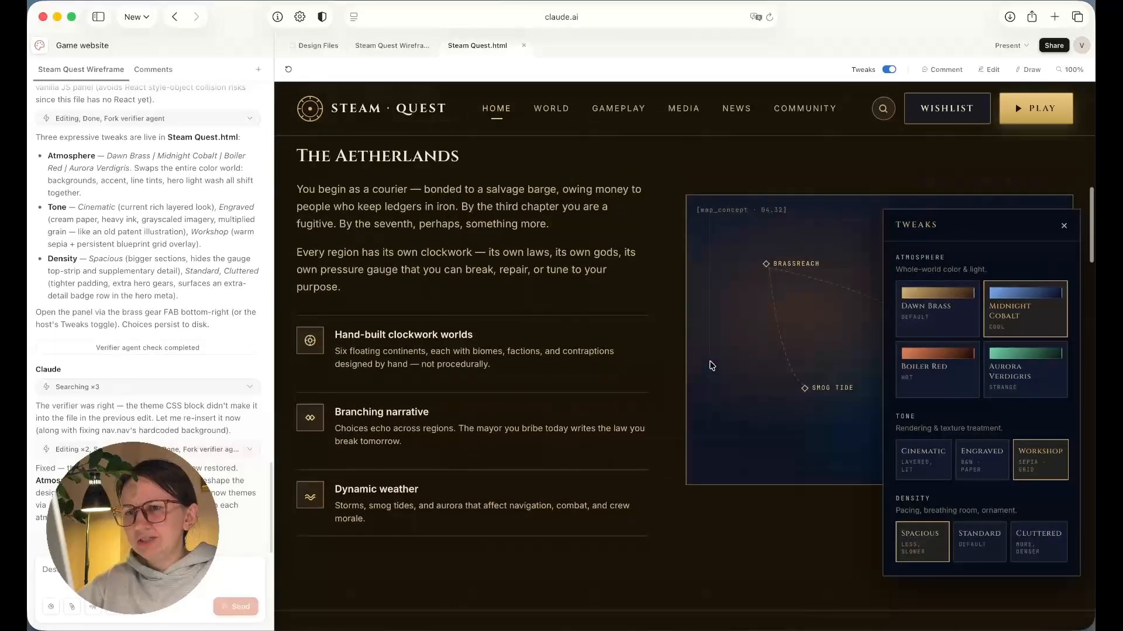
scroll(711, 366, "down", 10)
scroll(711, 365, "down", 12)
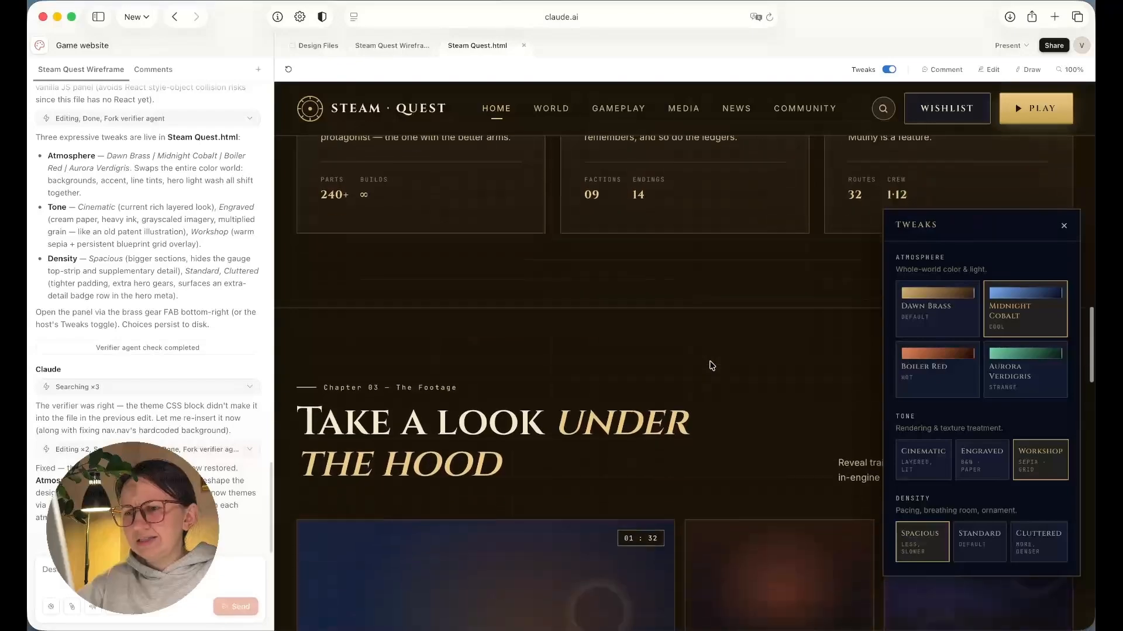
scroll(711, 365, "down", 15)
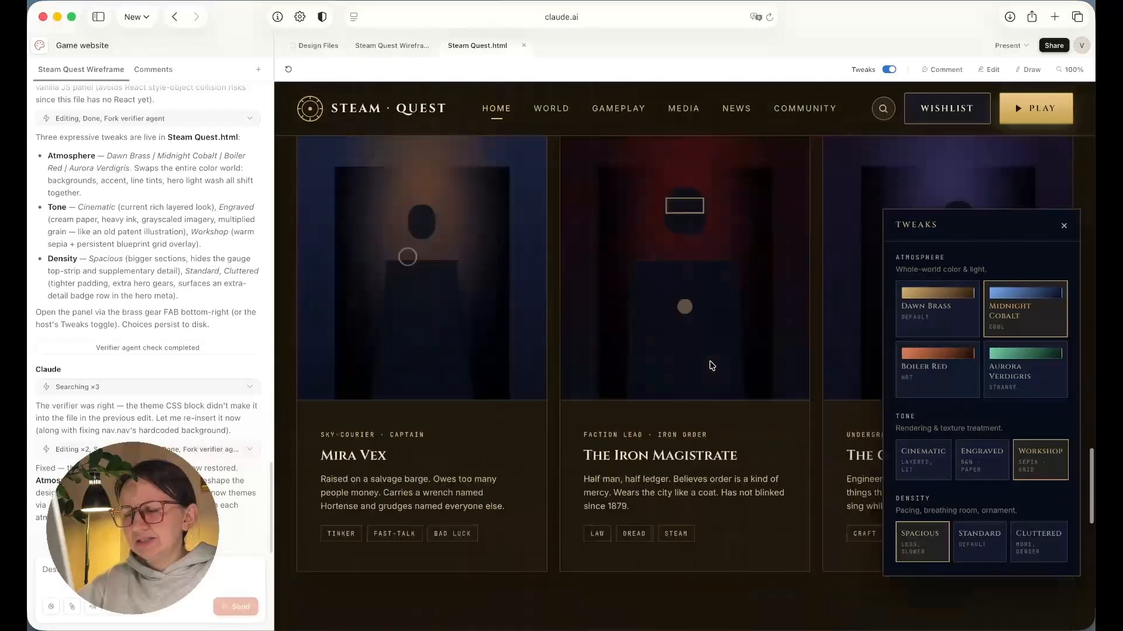
scroll(711, 365, "up", 20)
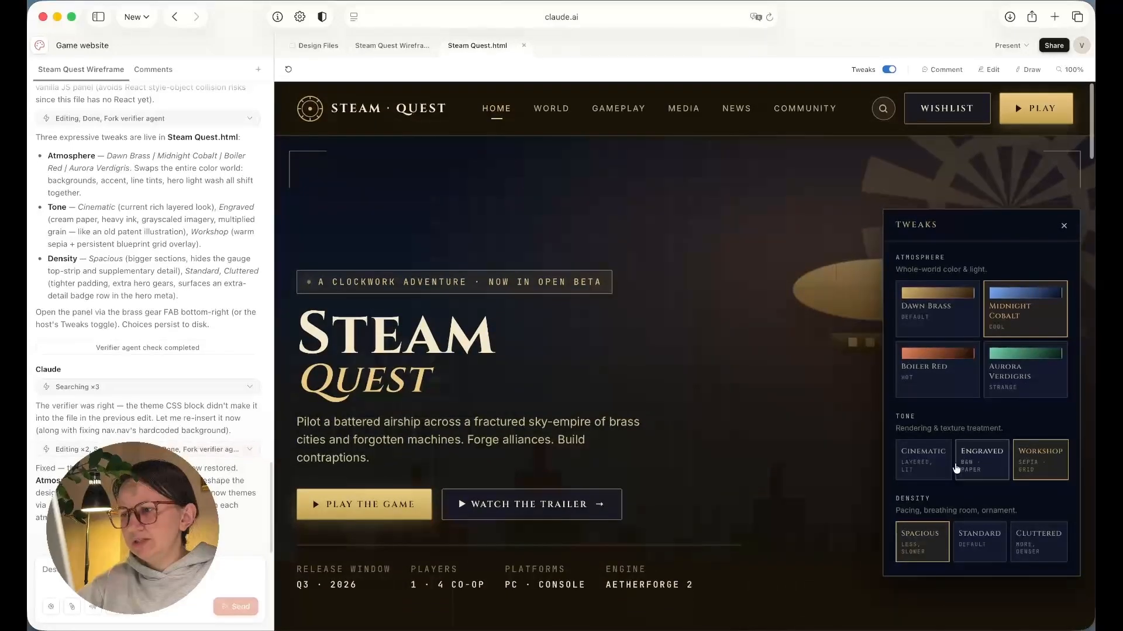
Apply the Engraved tone and examine how it renders the world map, trailer and screenshots, and Chapter 04 heading
left_click(982, 459)
scroll(735, 452, "down", 5)
scroll(734, 452, "down", 10)
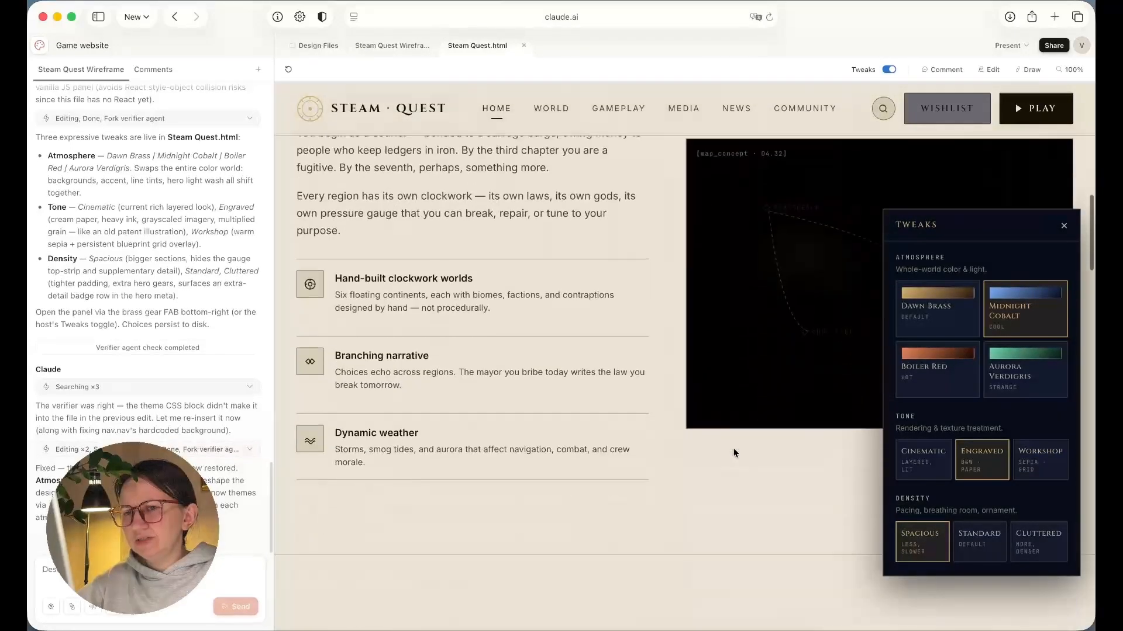
scroll(734, 453, "down", 5)
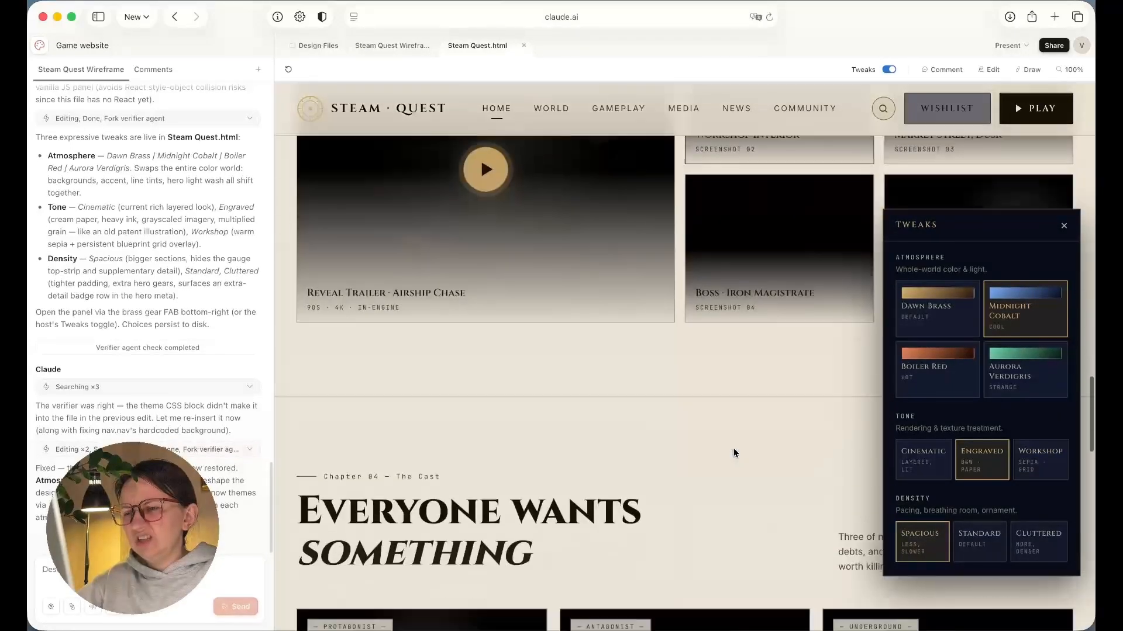
scroll(734, 453, "up", 20)
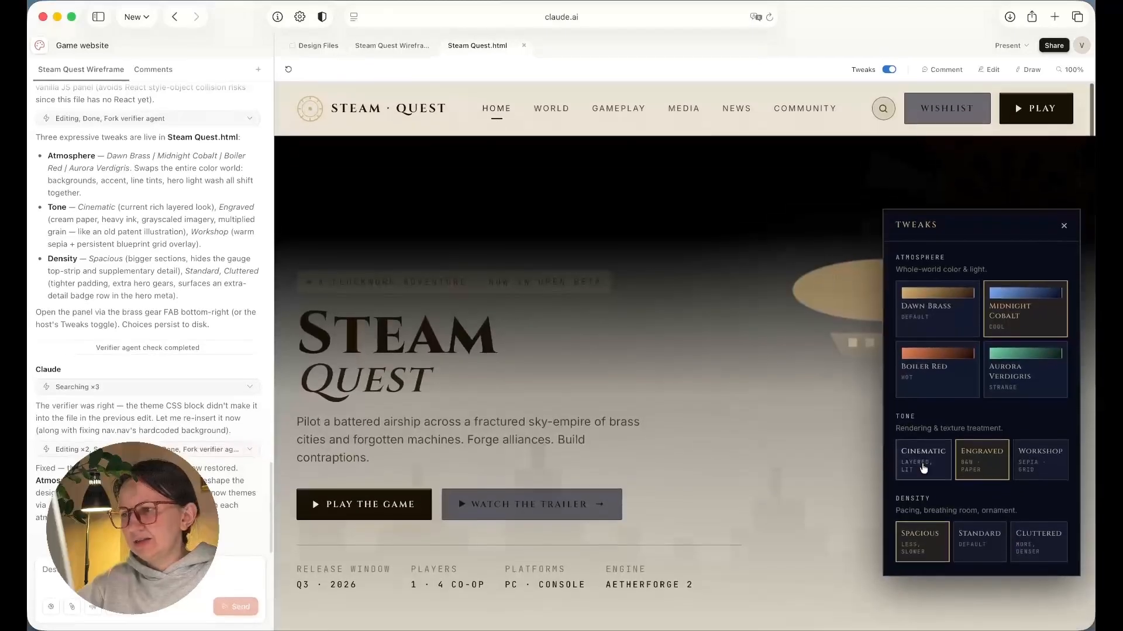
Set the tone to Cinematic and the atmosphere to Boiler Red, trying Dawn Brass once for comparison
left_click(925, 471)
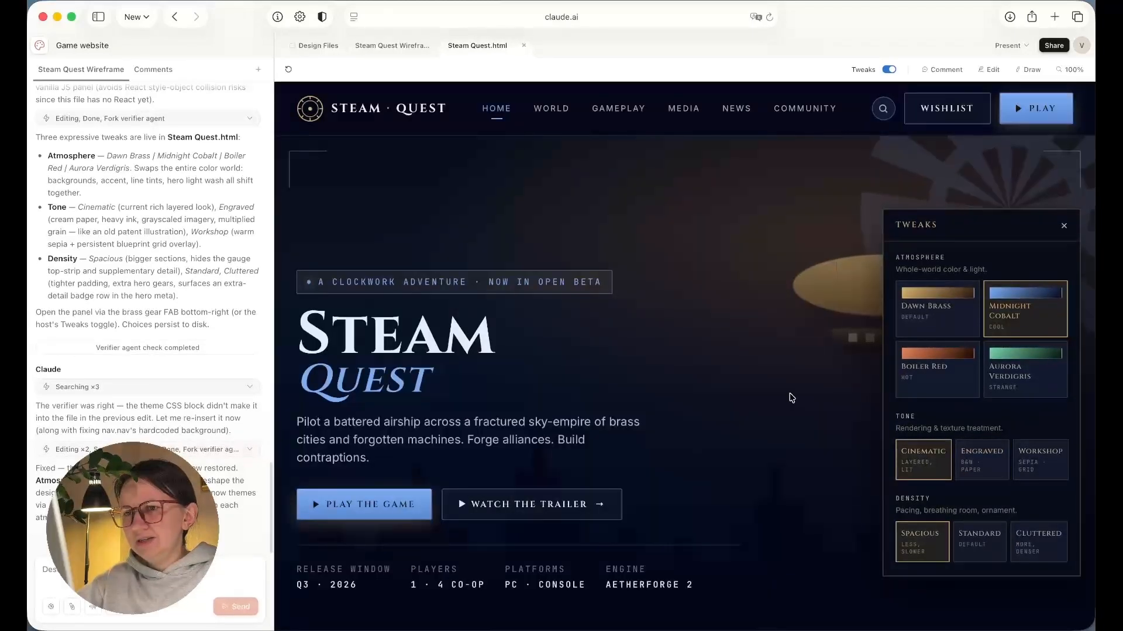
left_click(935, 368)
left_click(934, 307)
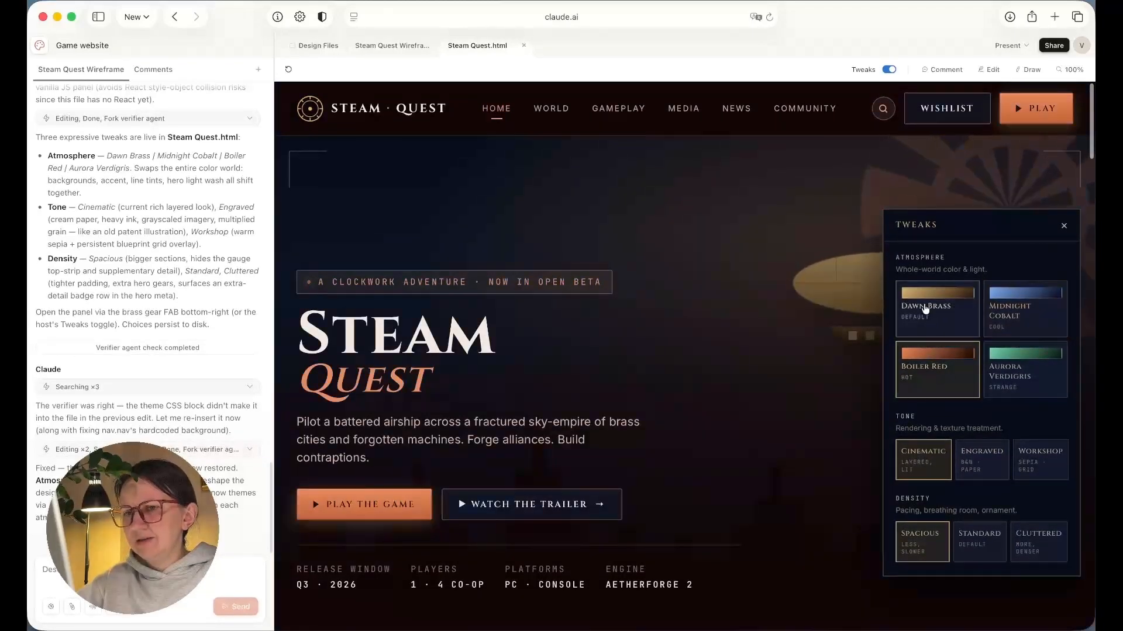
left_click(935, 376)
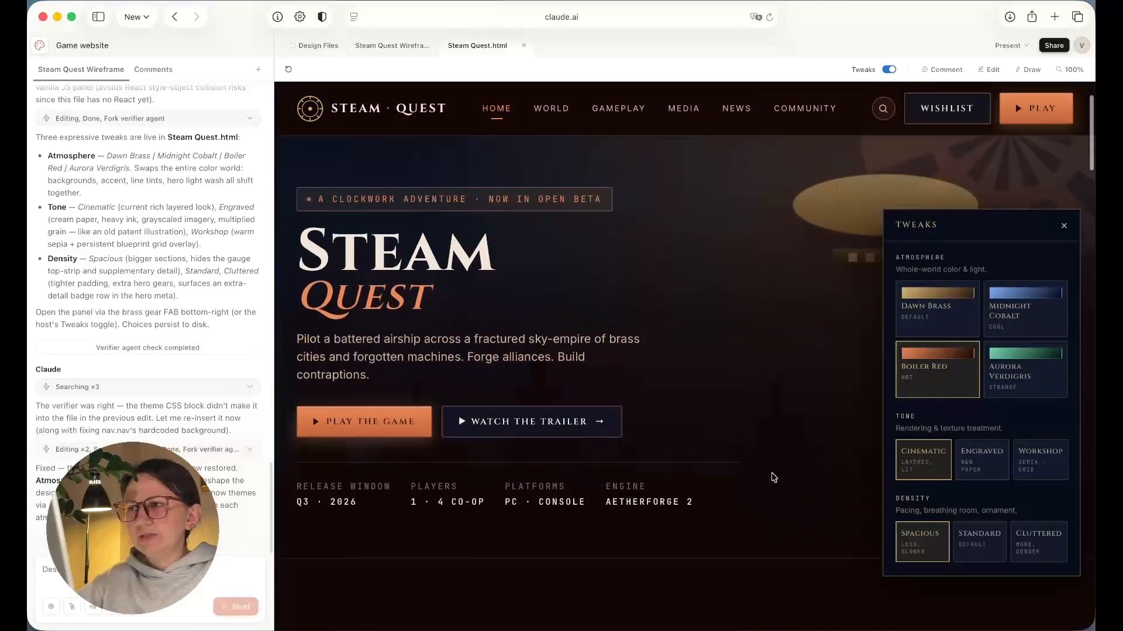
Review the Boiler Red page down to the "Set the boilers roaring" section, return to the hero, and close the Tweaks settings
scroll(772, 473, "down", 7)
scroll(773, 477, "down", 15)
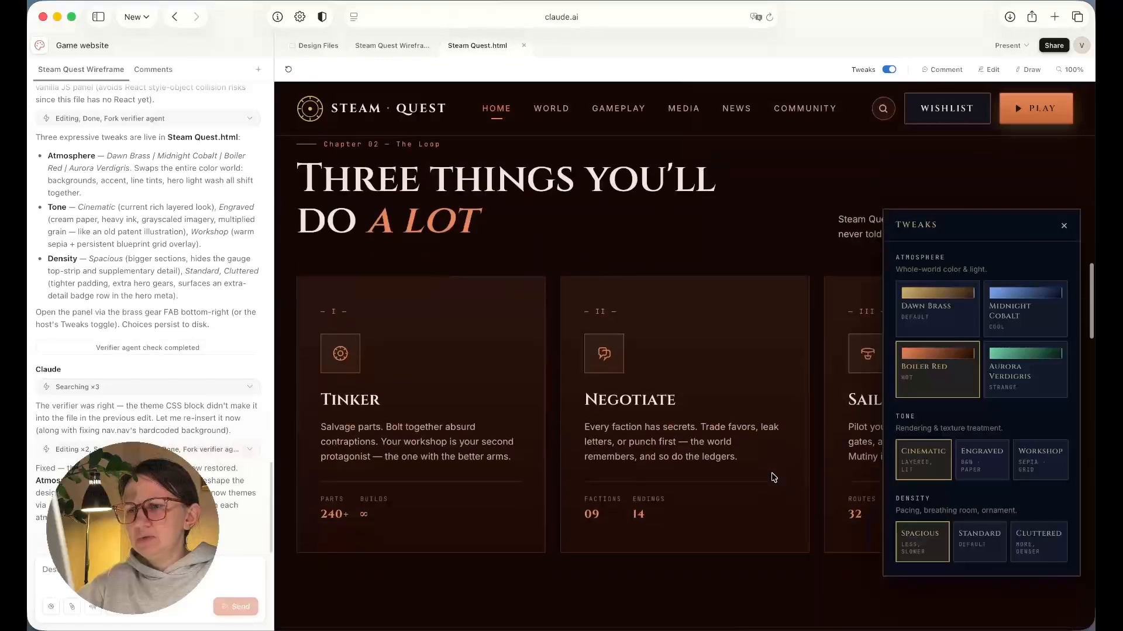
scroll(773, 477, "down", 15)
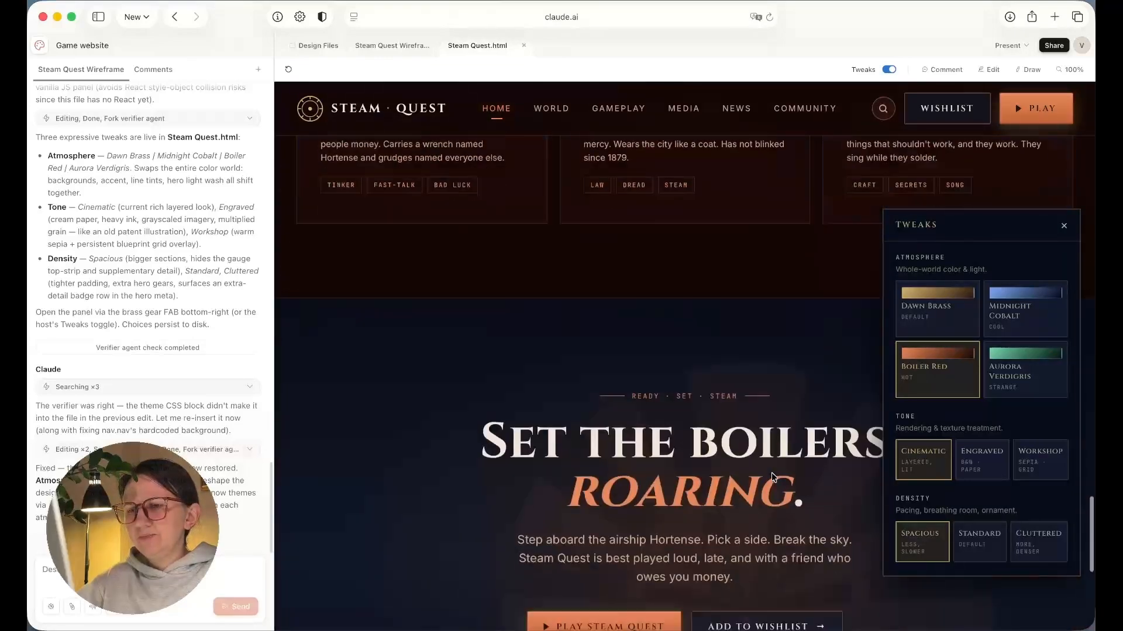
scroll(773, 475, "up", 20)
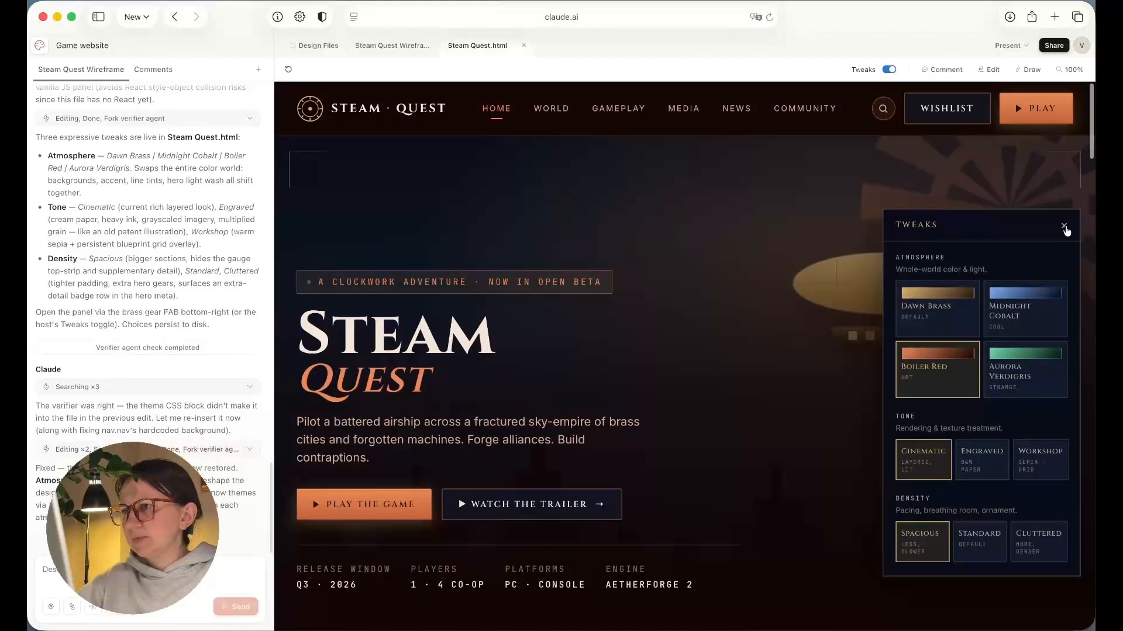
left_click(1065, 228)
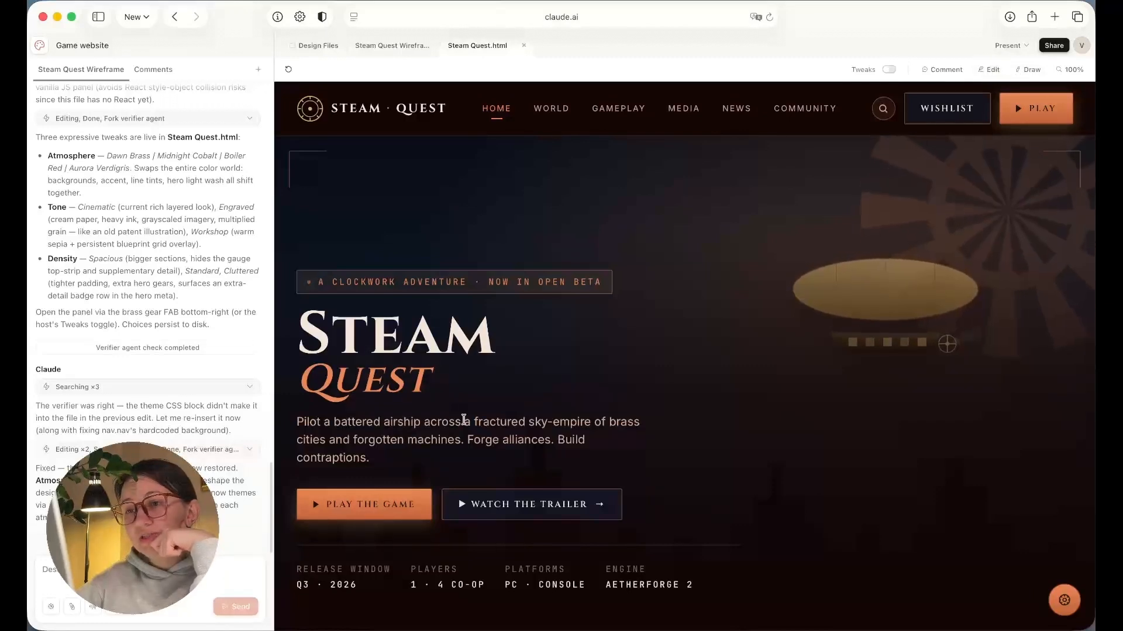
Enter edit mode and set the font size of the hero tagline paragraph to 15 px
left_click(989, 69)
left_click(154, 430)
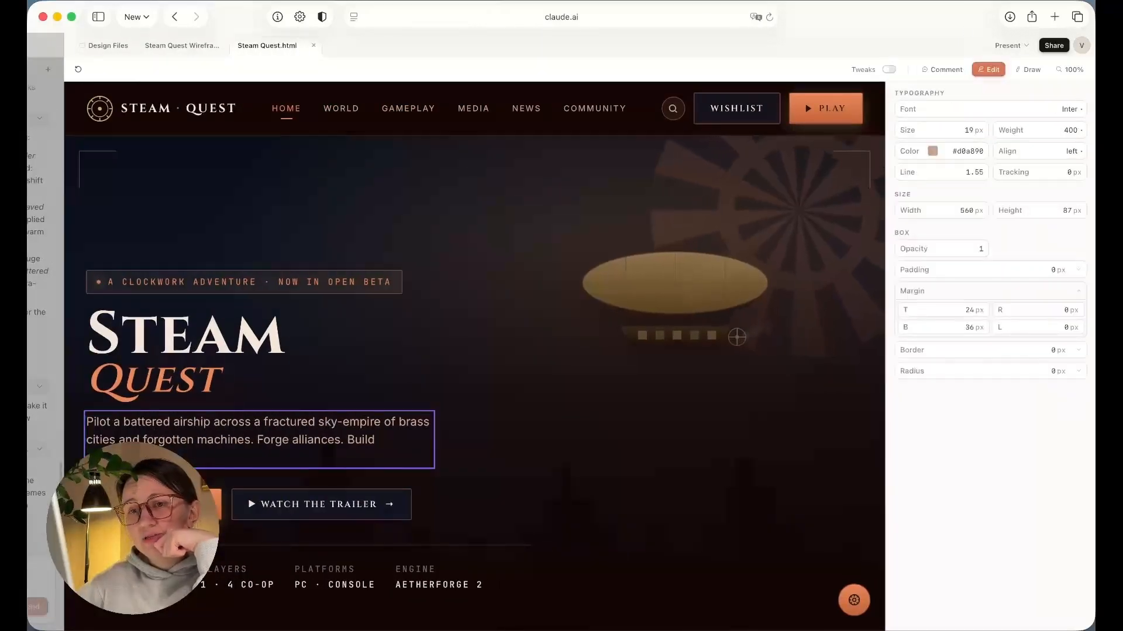
triple_click(89, 425)
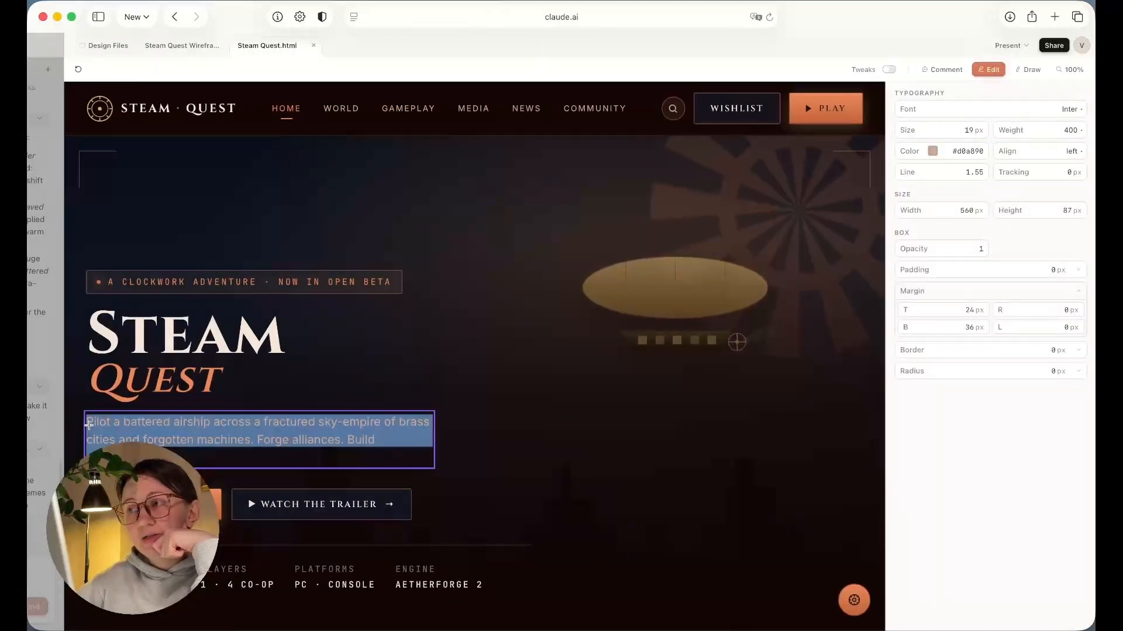
left_click(986, 130)
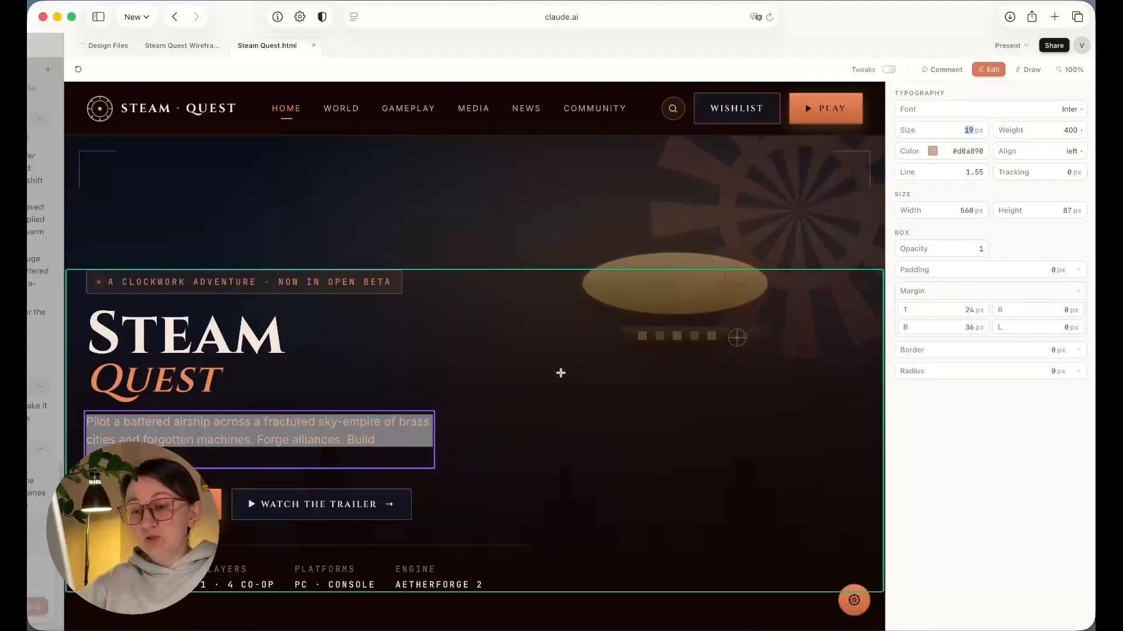
type("14")
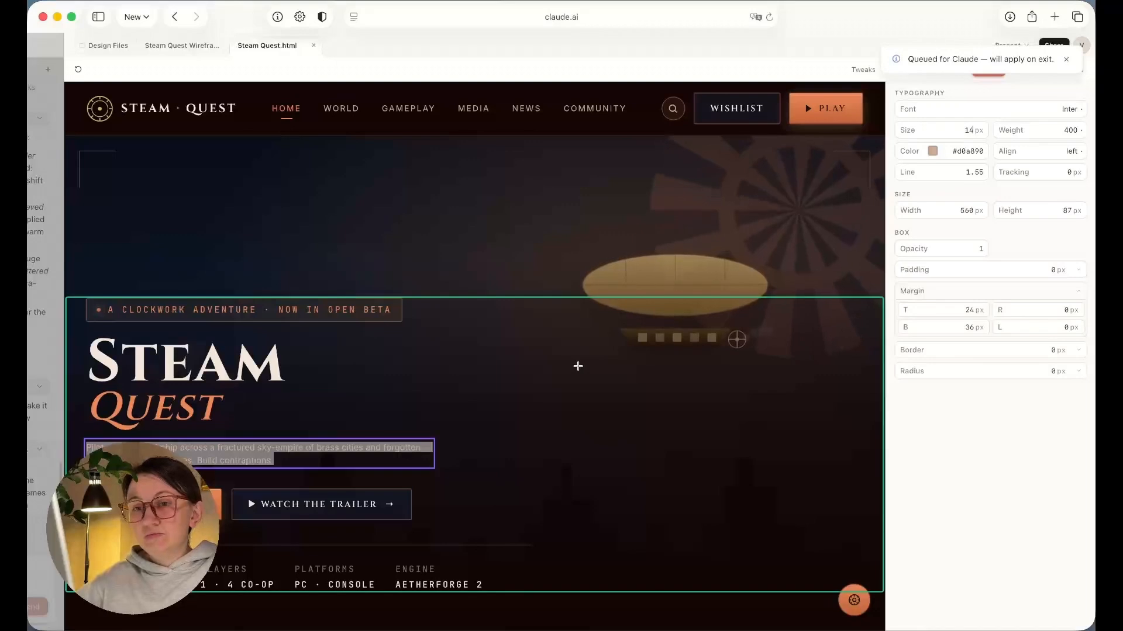
key("BackSpace")
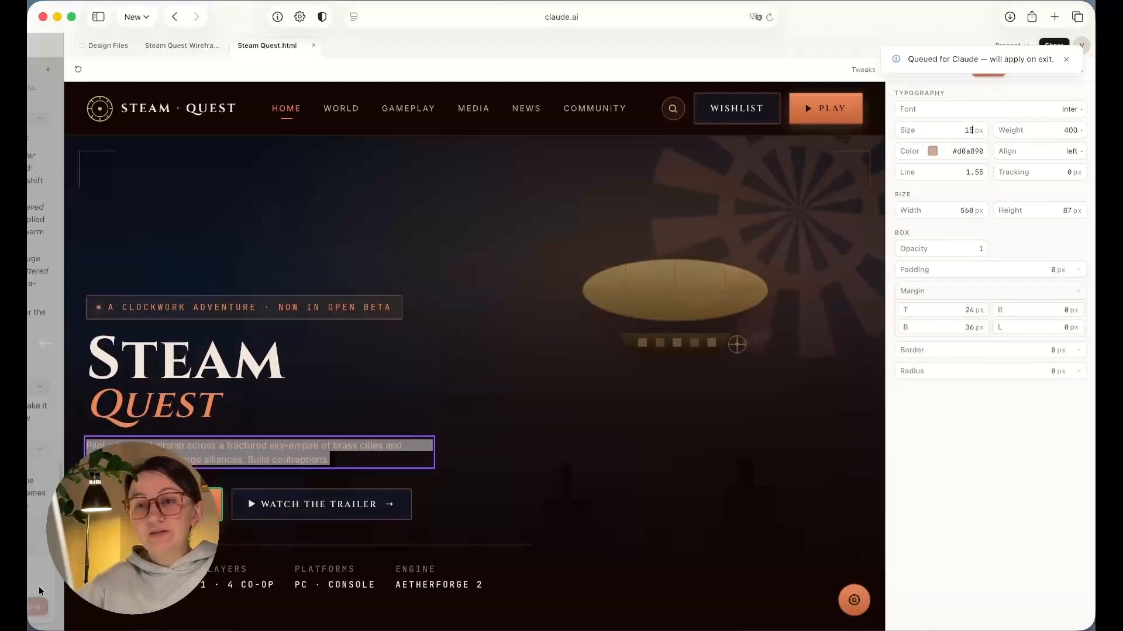
left_click(489, 462)
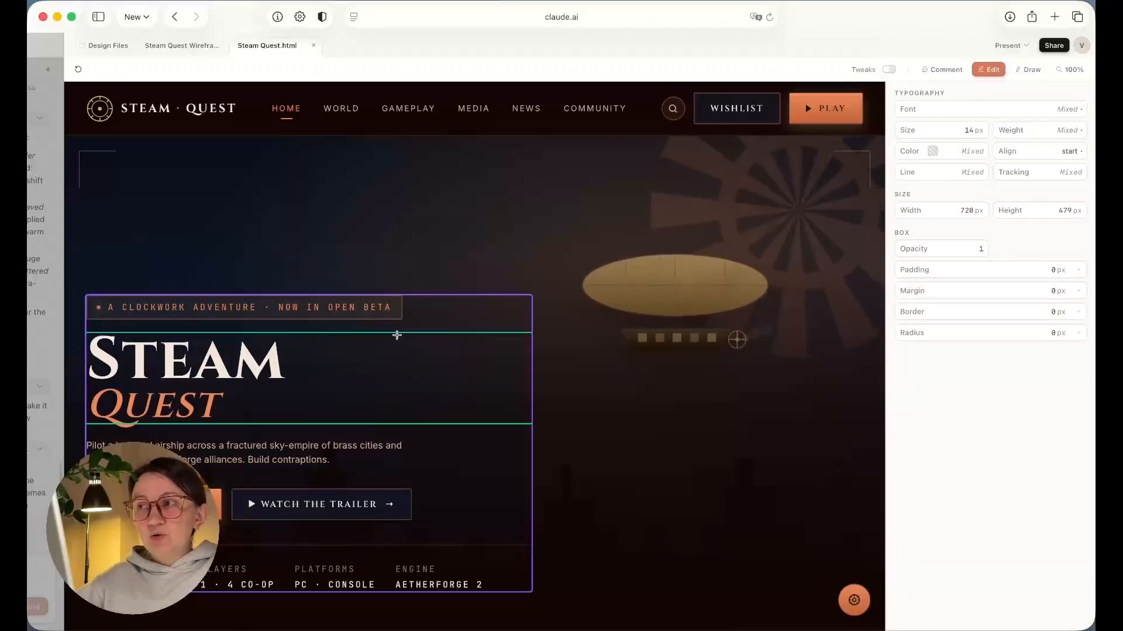
Set the font size of the "A Clockwork Adventure · Now in Open Beta" badge text to 9 px
left_click(251, 312)
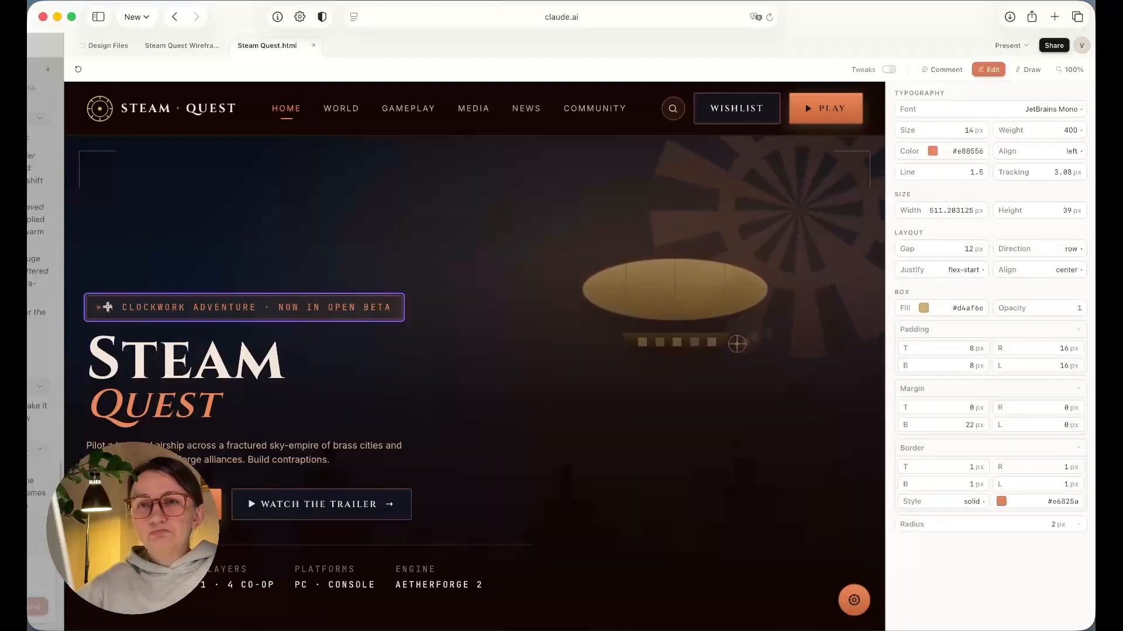
double_click(108, 307)
left_click_drag(107, 307, 391, 311)
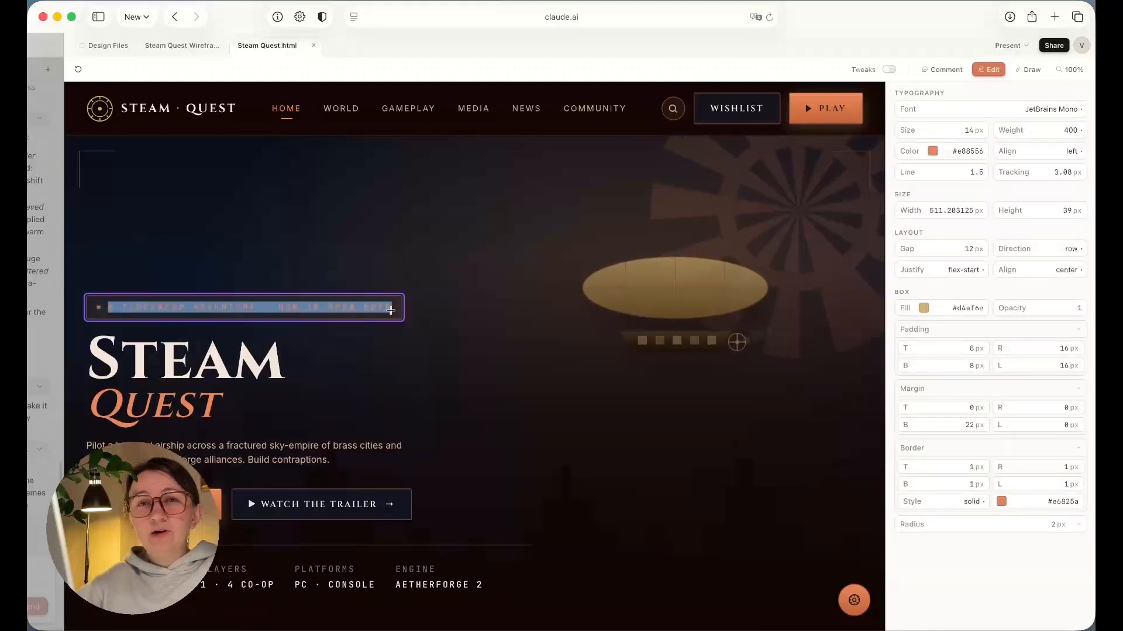
left_click(972, 131)
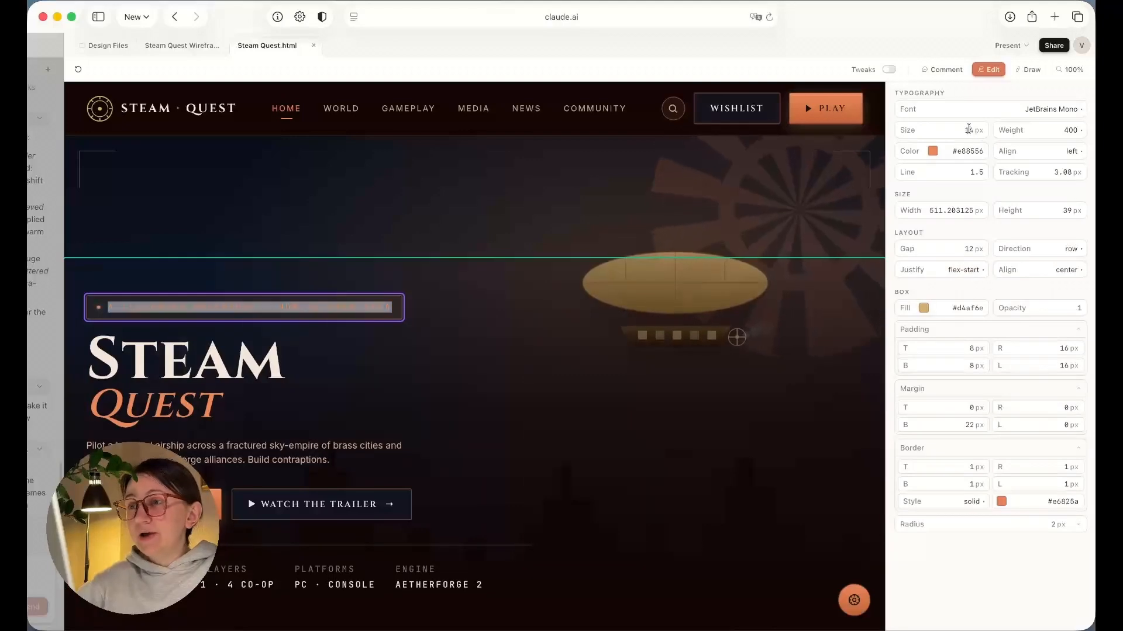
key("Down")
key("Down")
key("Down")
key("Down")
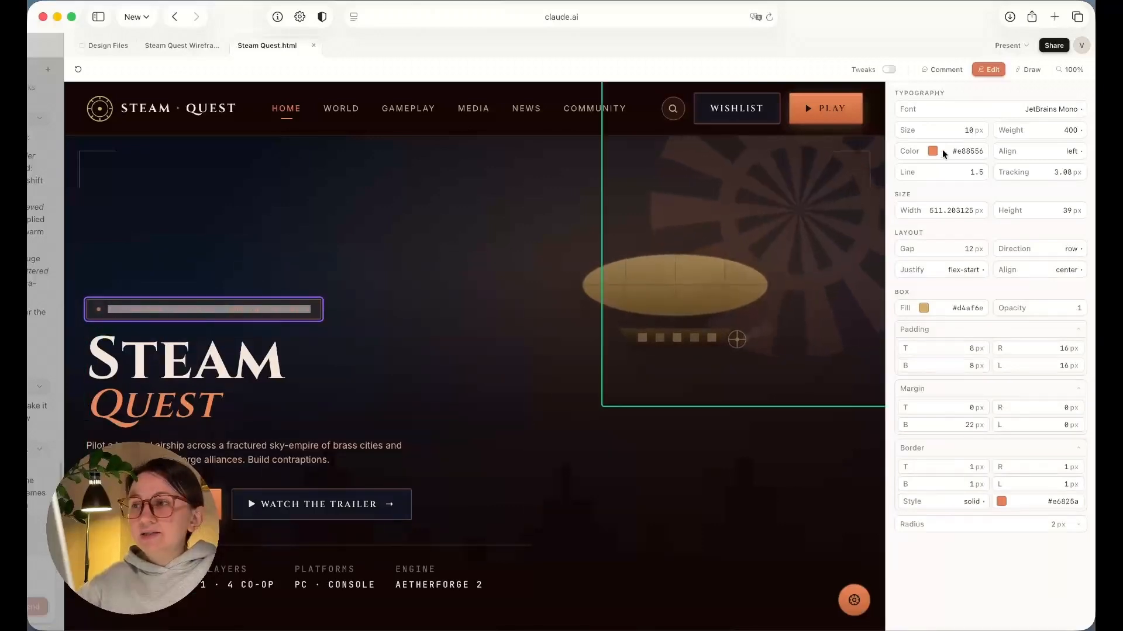
double_click(968, 130)
type("9")
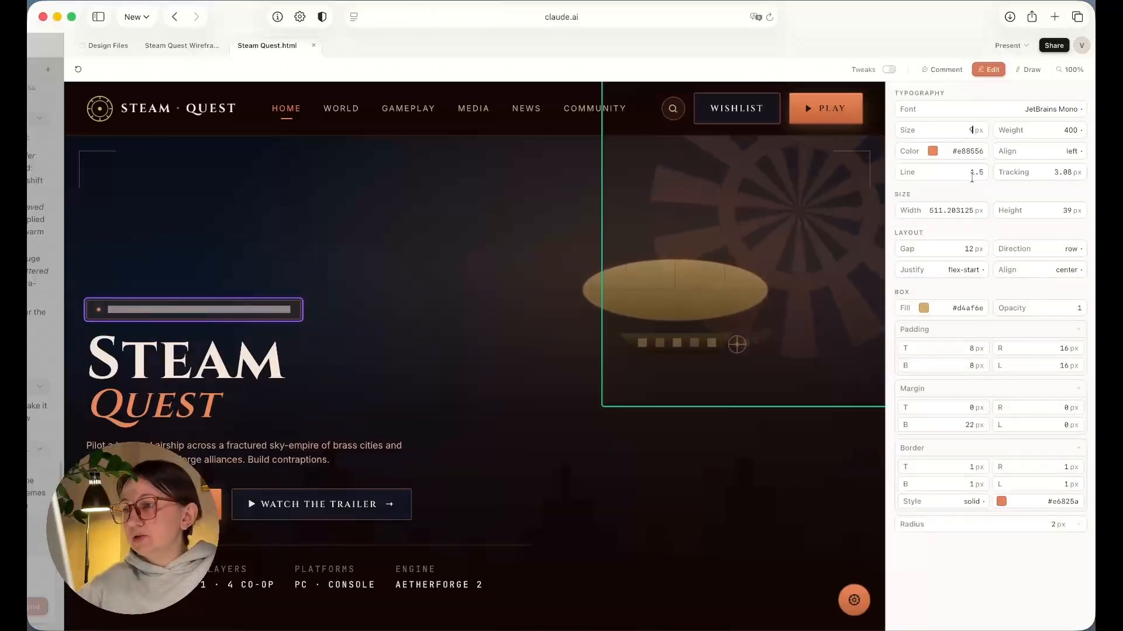
Set the badge text's line height to 1.25 and leave edit mode so the queued changes are applied
double_click(979, 172)
type("1.38")
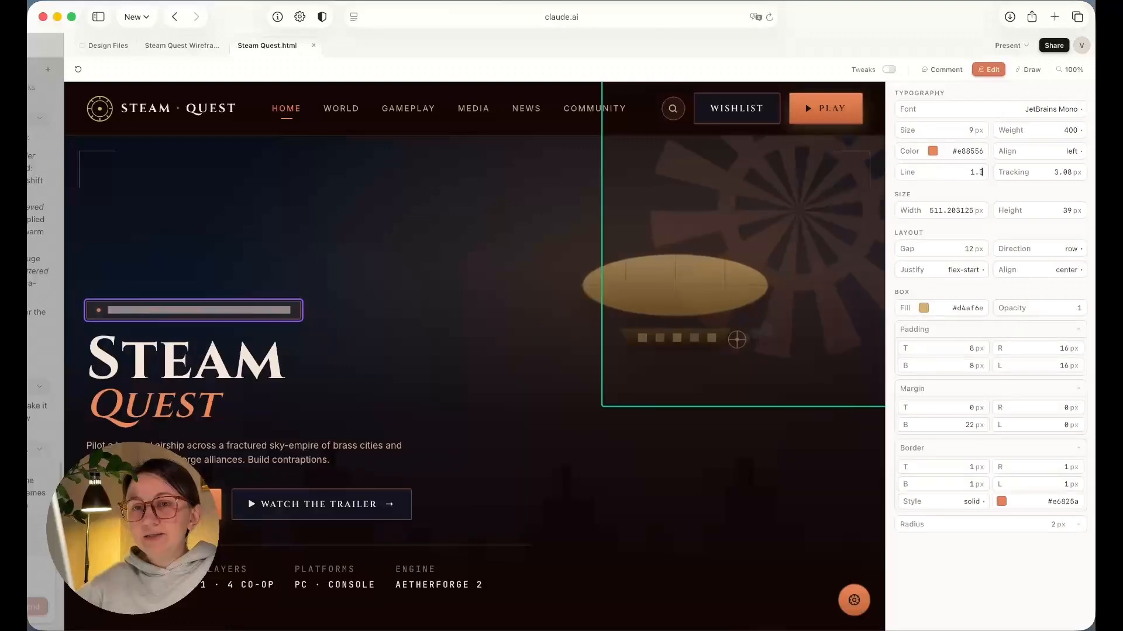
key("BackSpace")
key("BackSpace")
type("25")
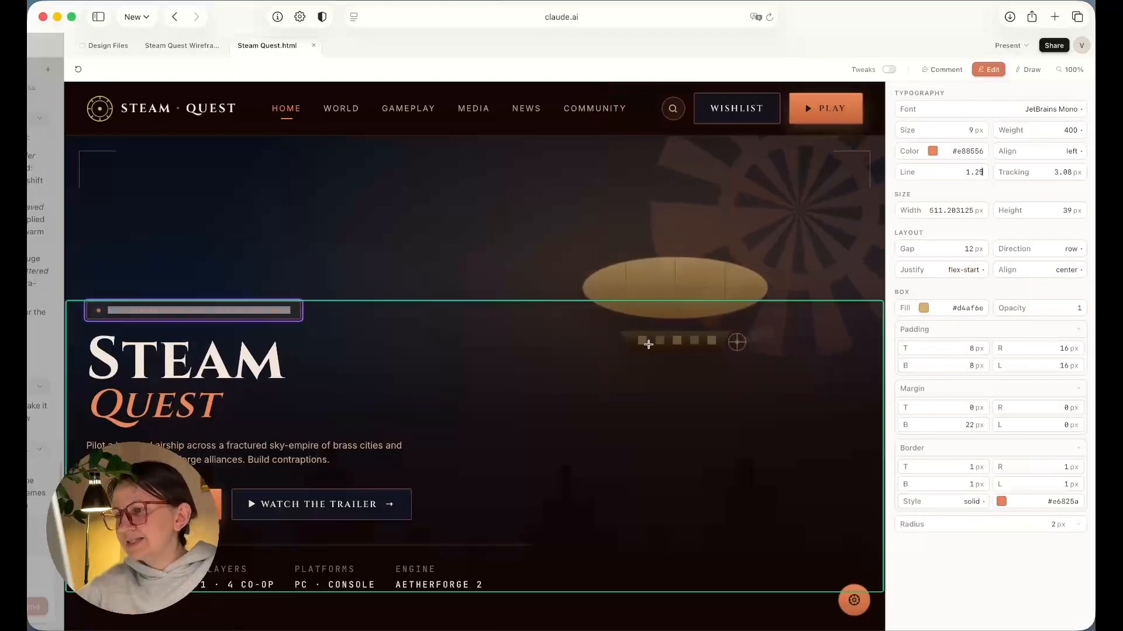
left_click(338, 269)
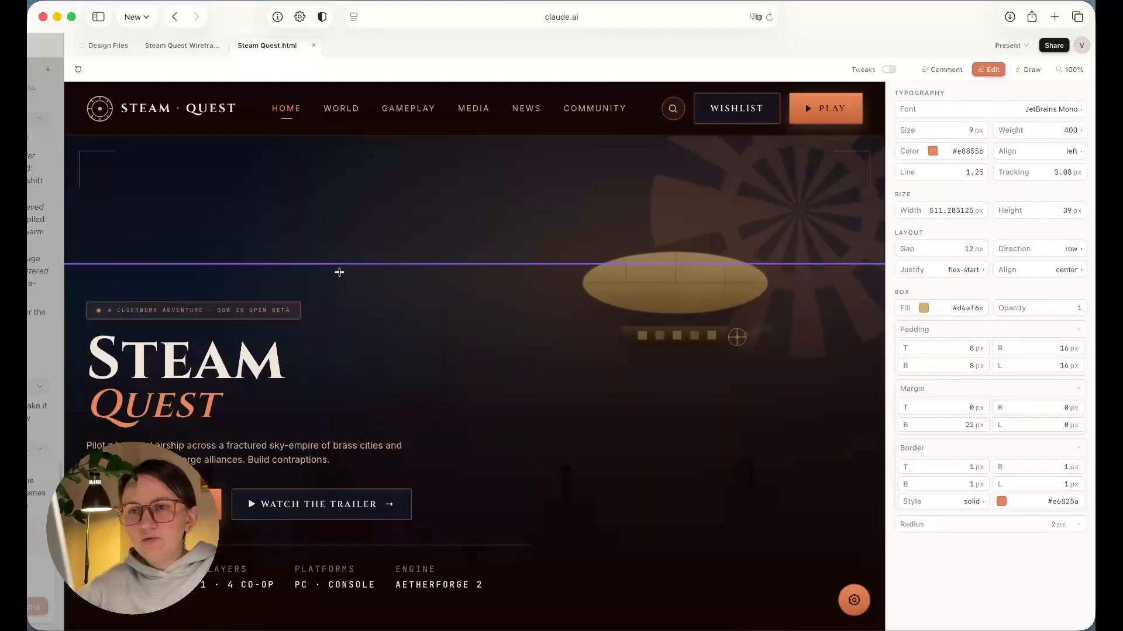
left_click(987, 69)
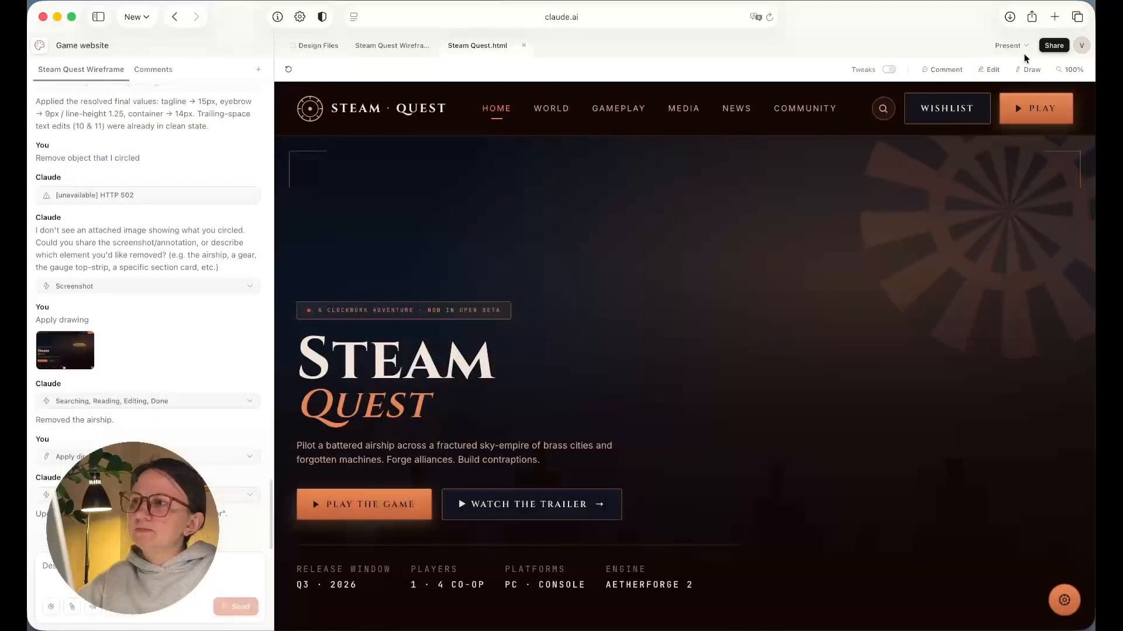
Circle the search icon and Wishlist button in the navigation bar, send the drawing, and ask Claude to remove them
left_click(1017, 72)
mouse_move(938, 87)
left_mouse_down()
mouse_move(901, 88)
mouse_move(897, 115)
mouse_move(994, 111)
mouse_move(930, 88)
mouse_move(896, 104)
left_mouse_up()
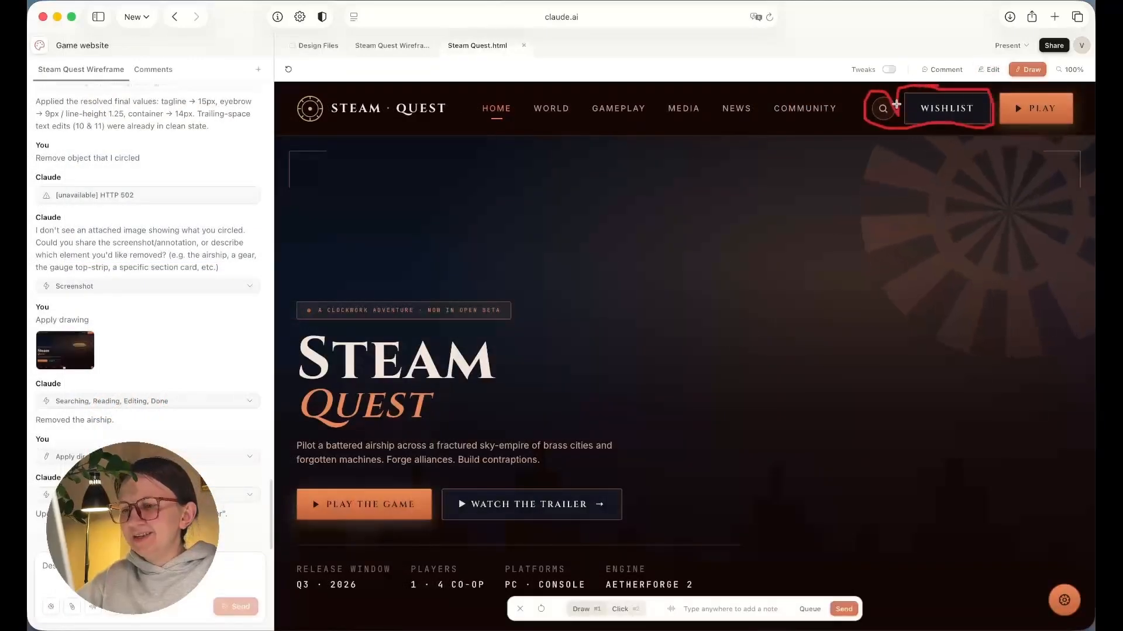
left_click(843, 610)
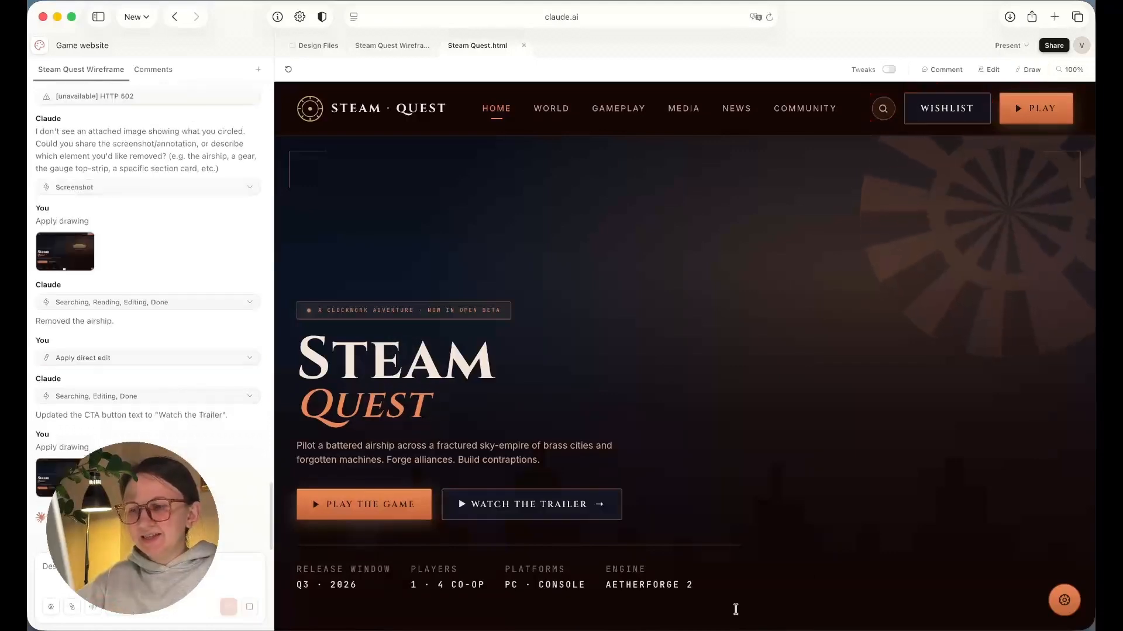
type("rem")
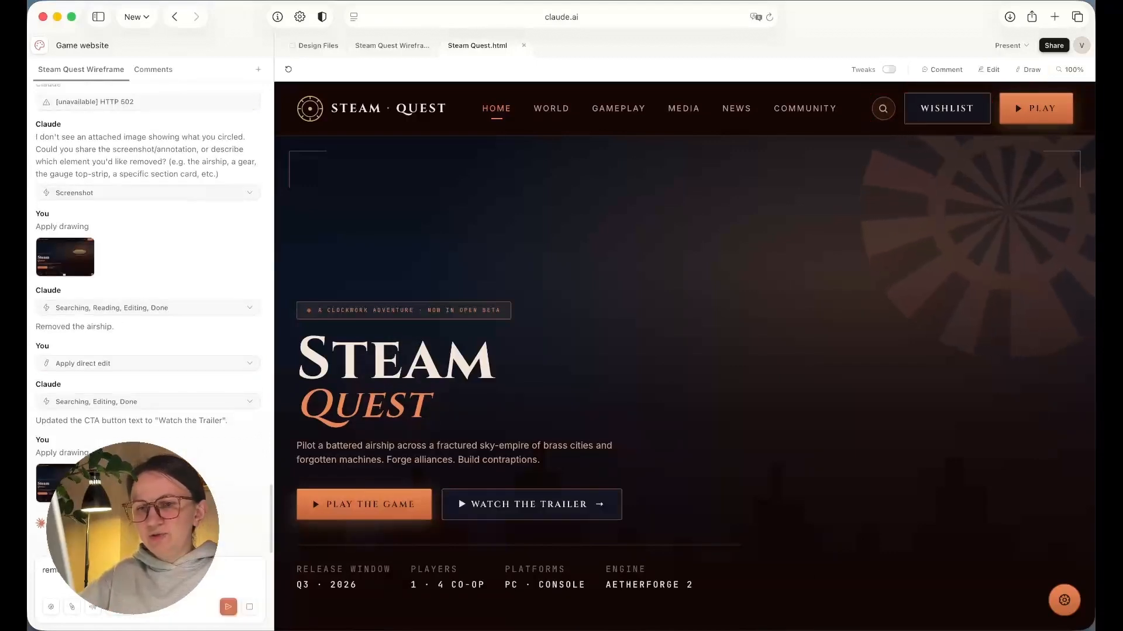
key("Return")
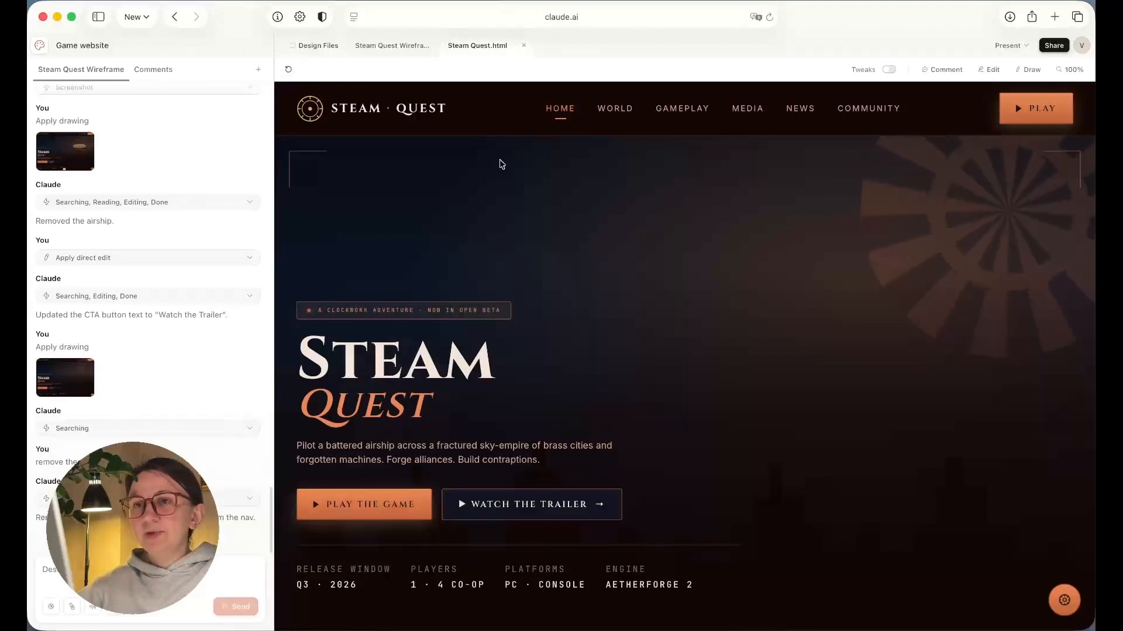
Narrow the browser window to about half width and examine the responsive layout from the hero through the Chapter 02 gameplay cards
left_click_drag(1091, 265, 565, 265)
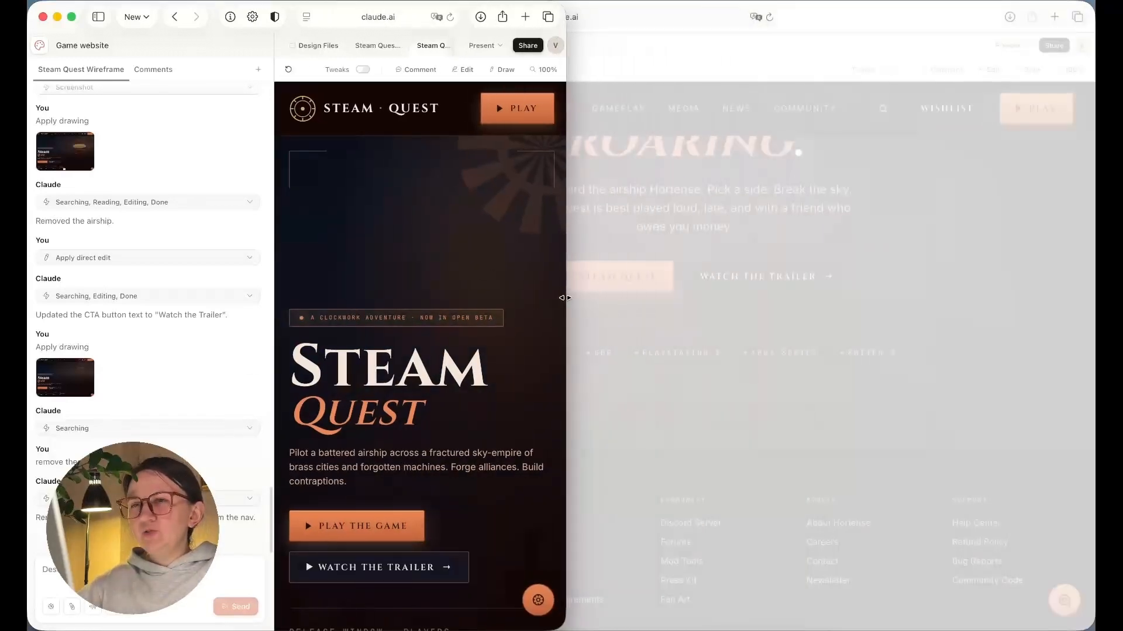
scroll(423, 366, "down", 20)
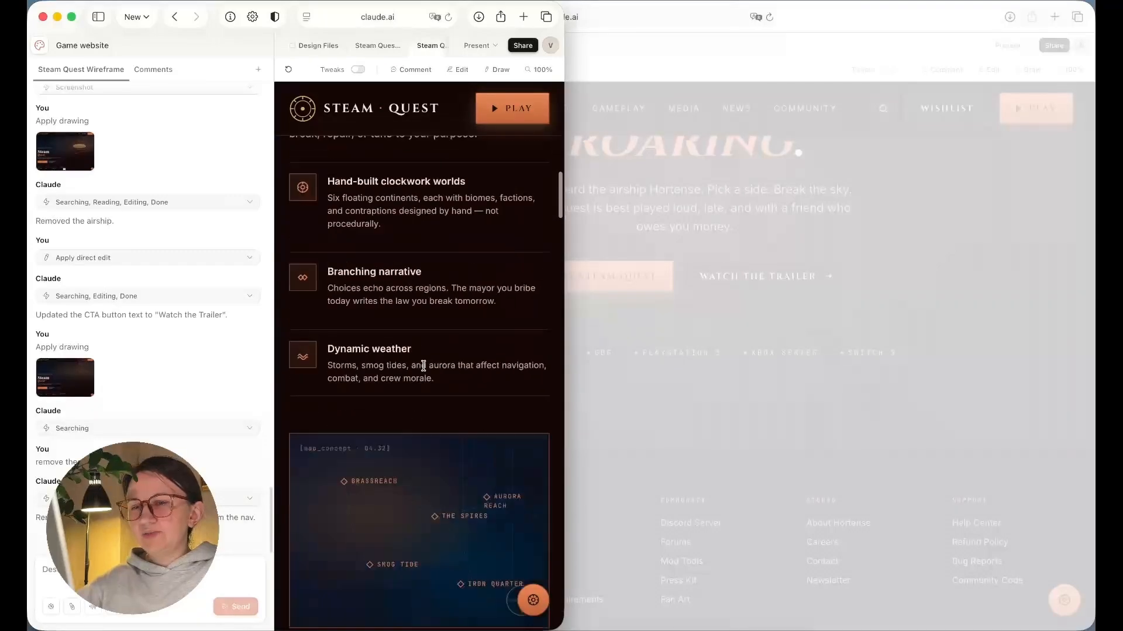
scroll(423, 366, "down", 10)
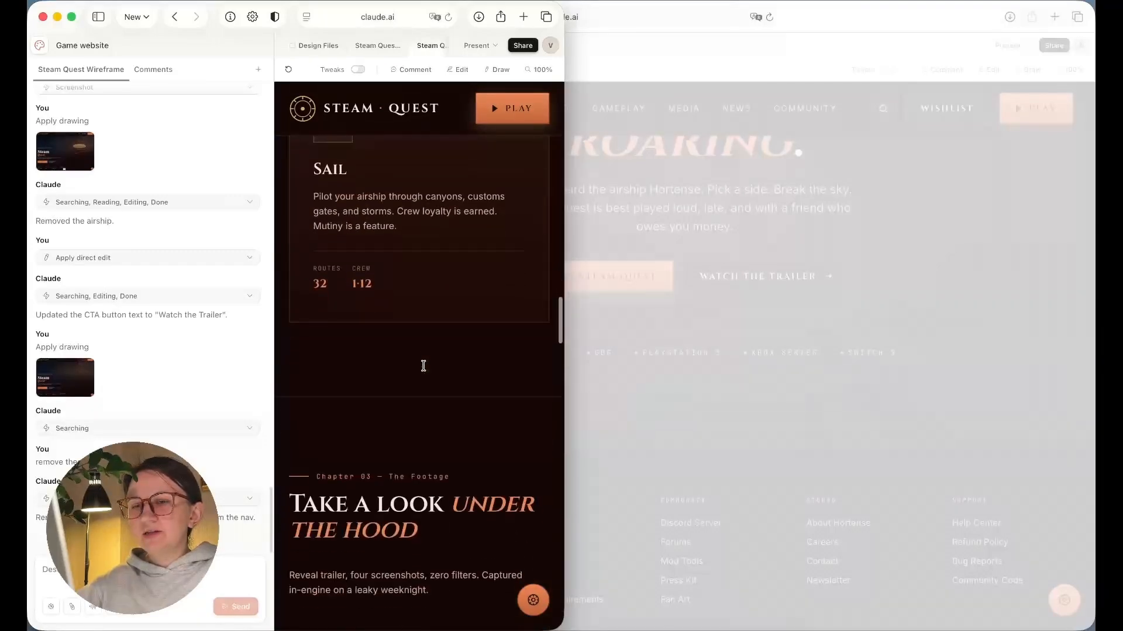
scroll(424, 368, "up", 15)
scroll(425, 370, "up", 3)
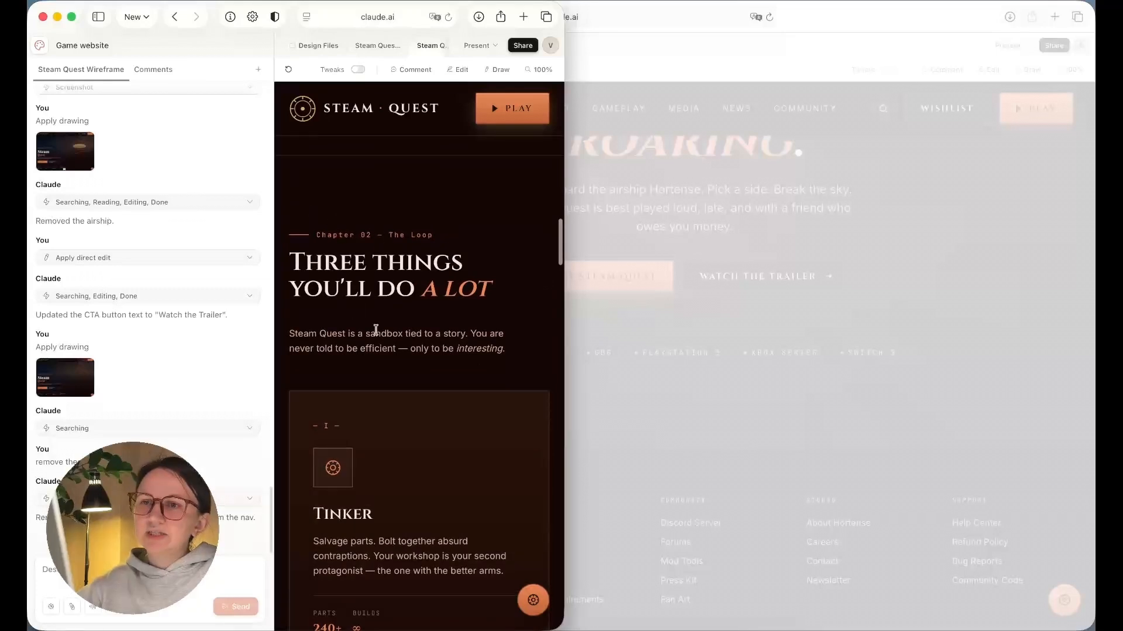
scroll(375, 329, "down", 10)
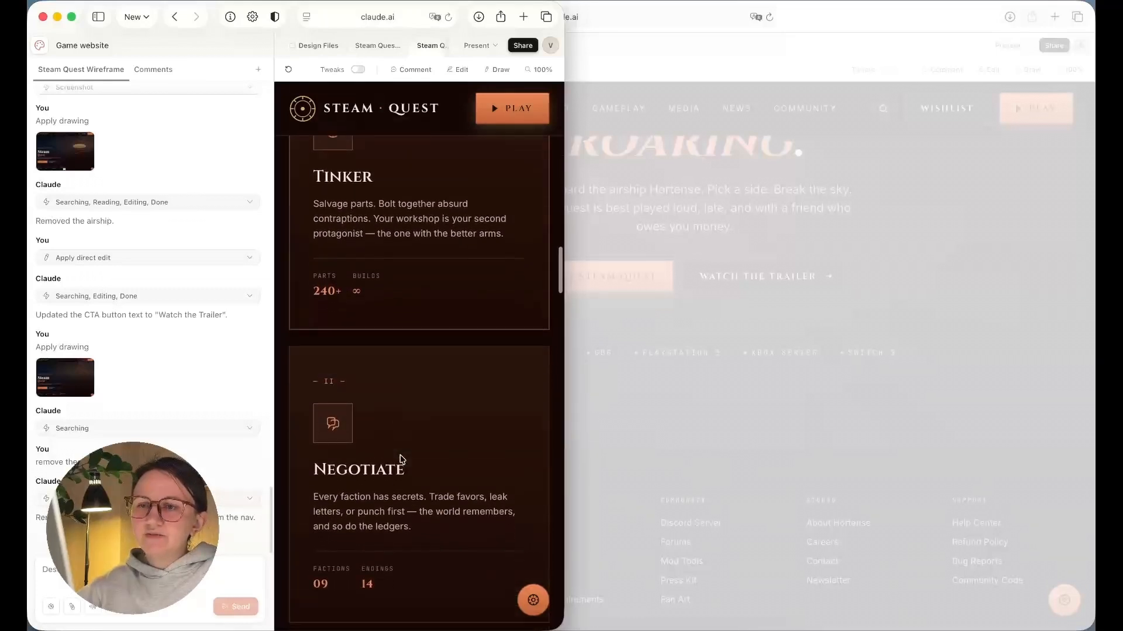
Examine the narrow layout of the Chapter 03 trailer and screenshots, the Chapter 04 cast section and the footer
scroll(402, 459, "down", 20)
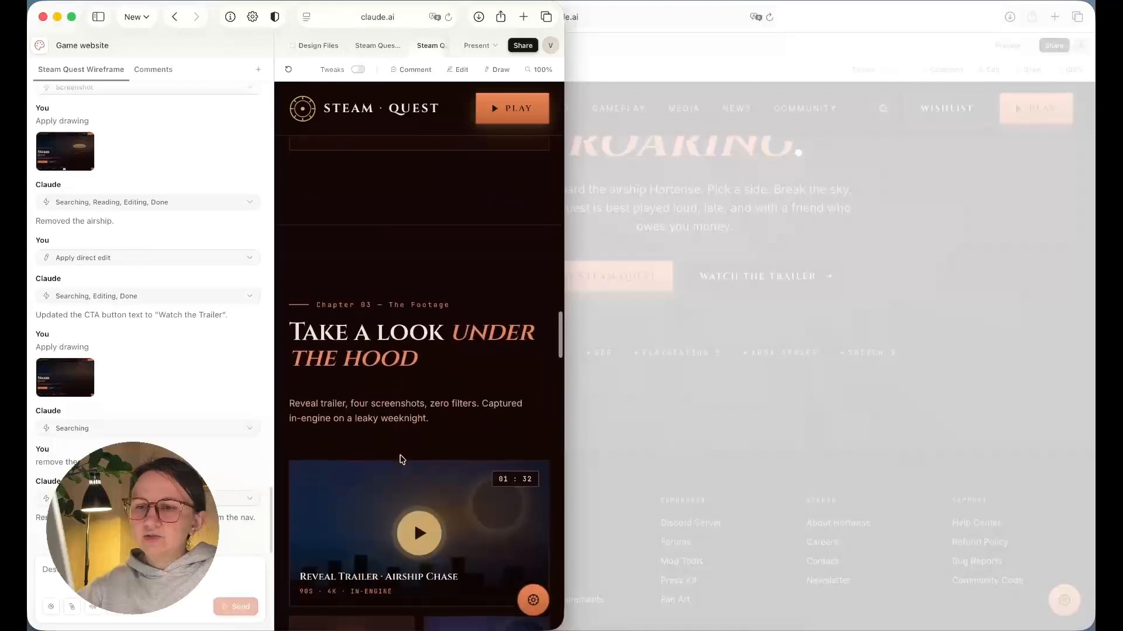
scroll(402, 459, "down", 8)
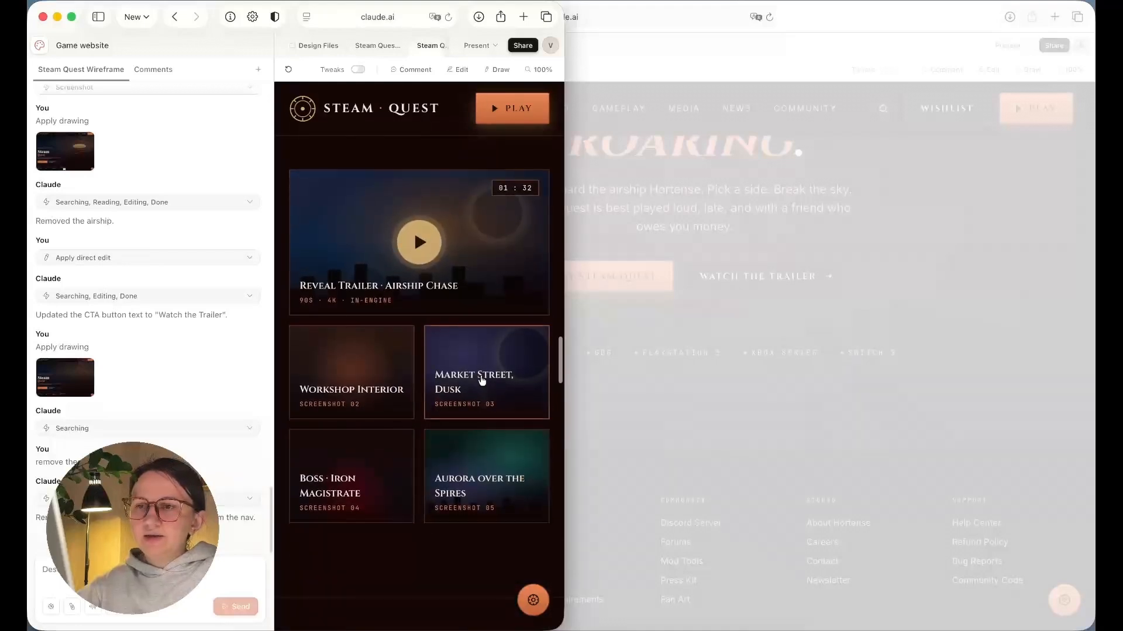
scroll(383, 563, "up", 7)
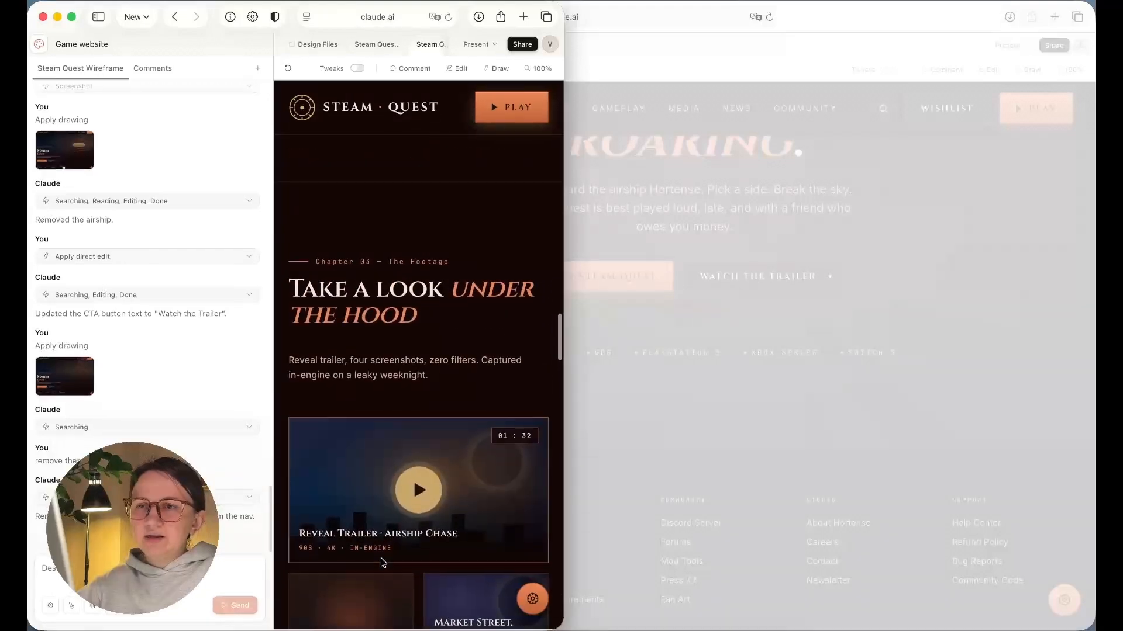
scroll(383, 564, "down", 7)
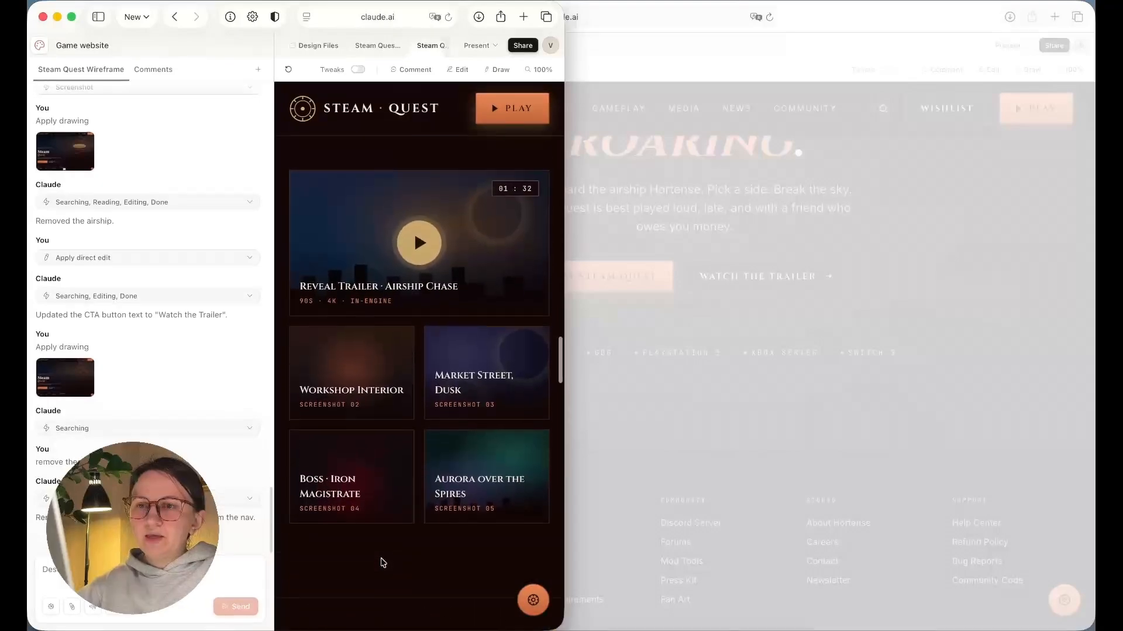
scroll(383, 563, "down", 10)
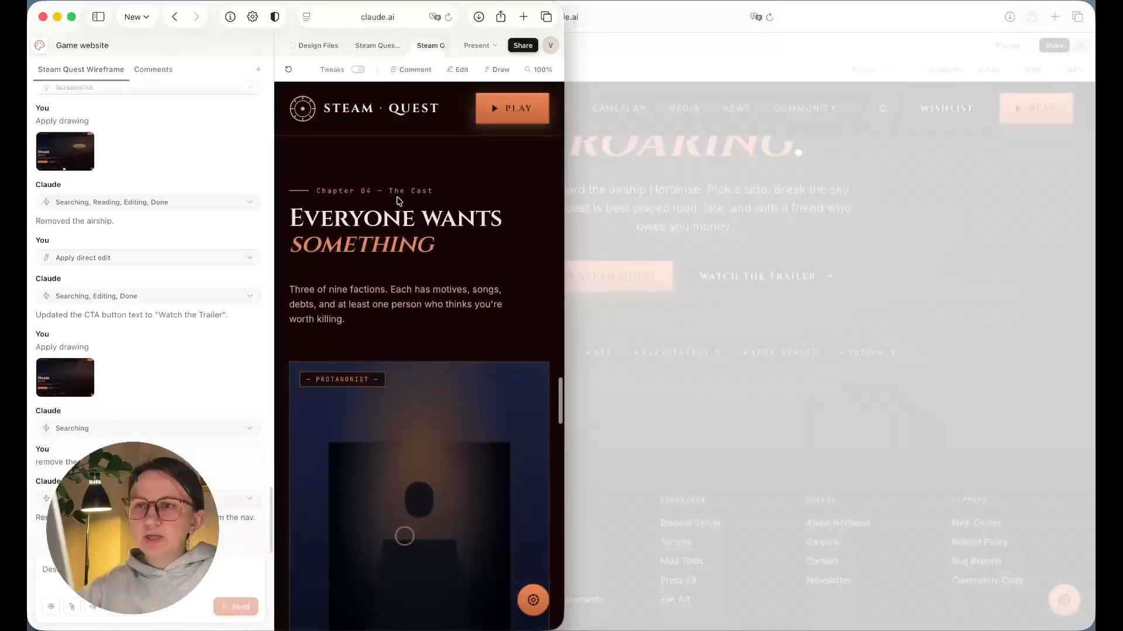
scroll(463, 283, "down", 12)
scroll(467, 284, "down", 15)
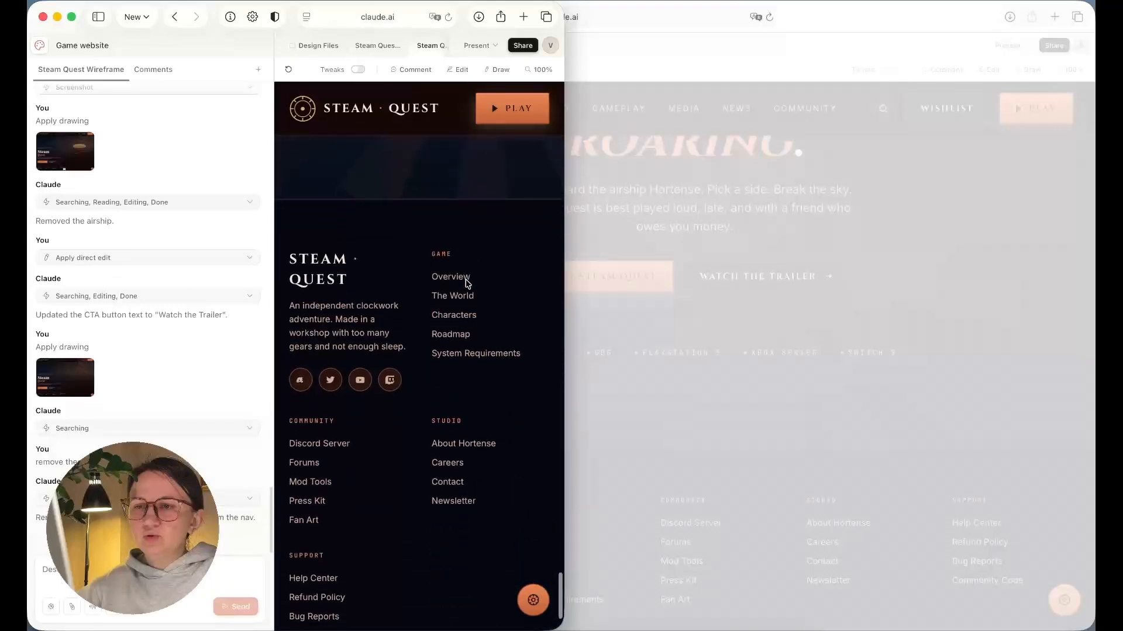
scroll(464, 283, "down", 4)
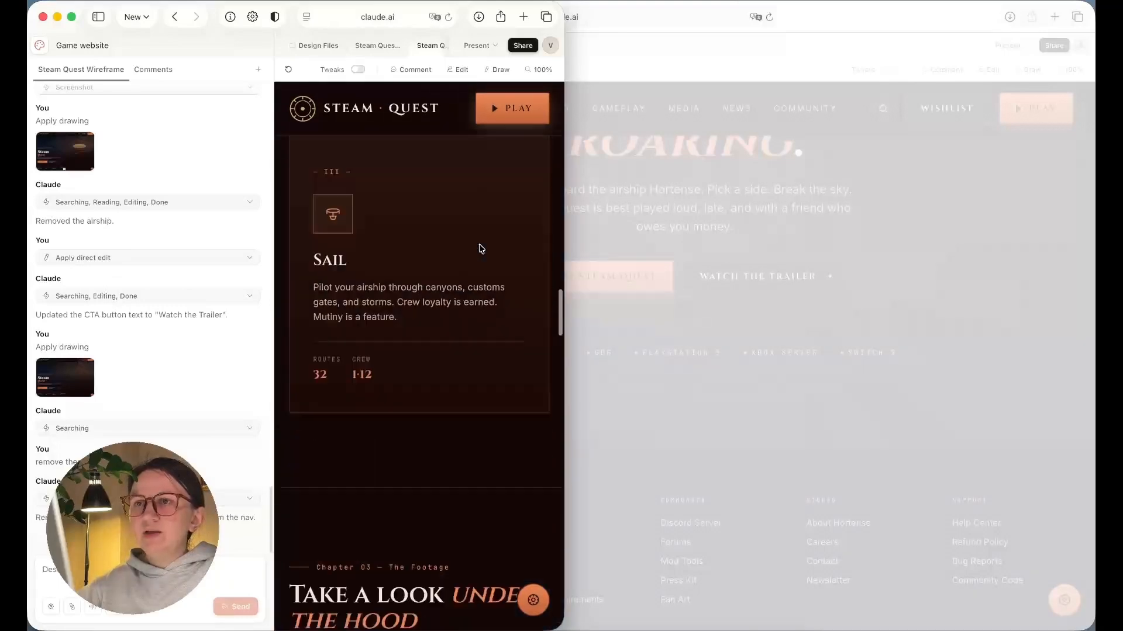
Return to the hero in the narrow layout and restore the browser window to its full width
scroll(479, 246, "up", 20)
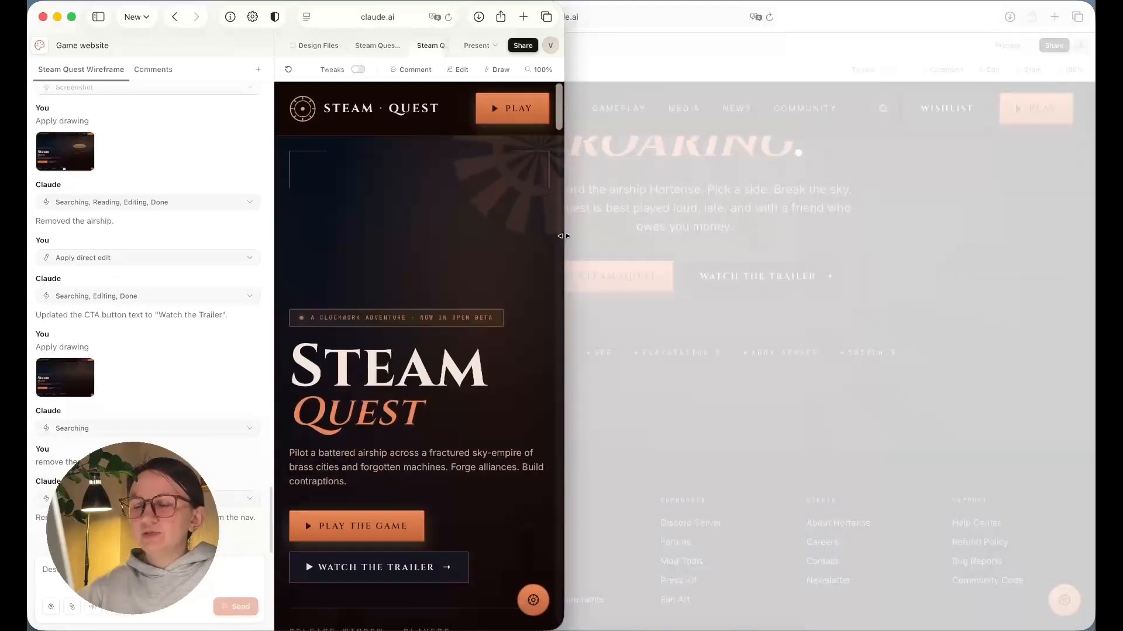
scroll(516, 272, "down", 5)
scroll(517, 274, "up", 5)
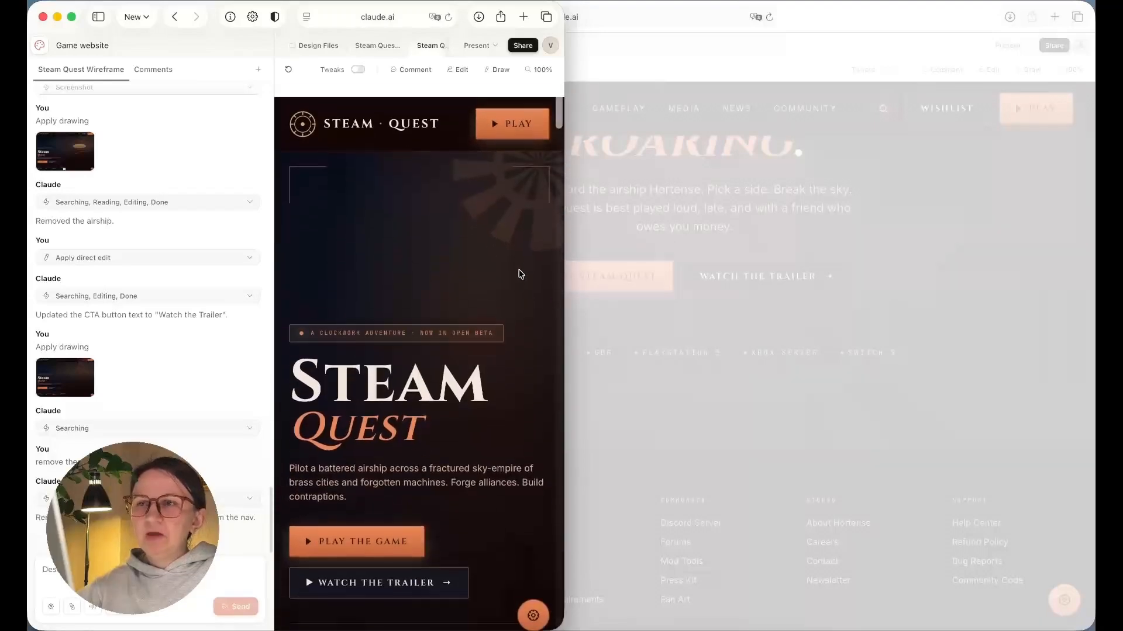
left_click_drag(565, 286, 1089, 221)
left_click_drag(1018, 232, 575, 206)
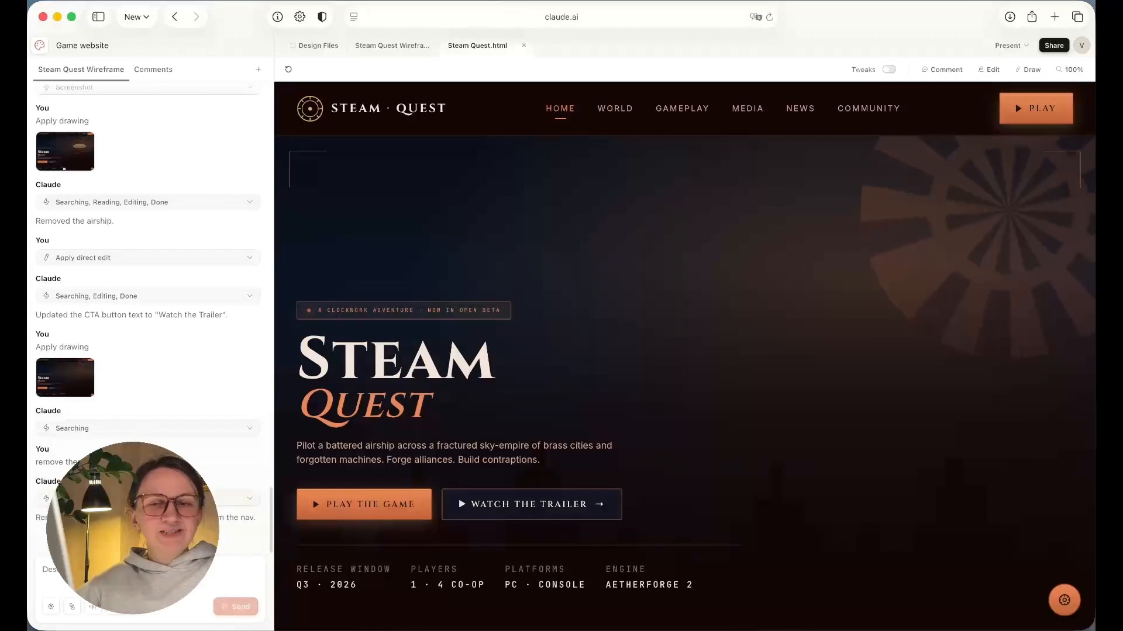
Ask Claude to make the site fully responsive, with mobile navigation collapsed into a burger icon that opens into a full-screen menu
type("Per hould be ful")
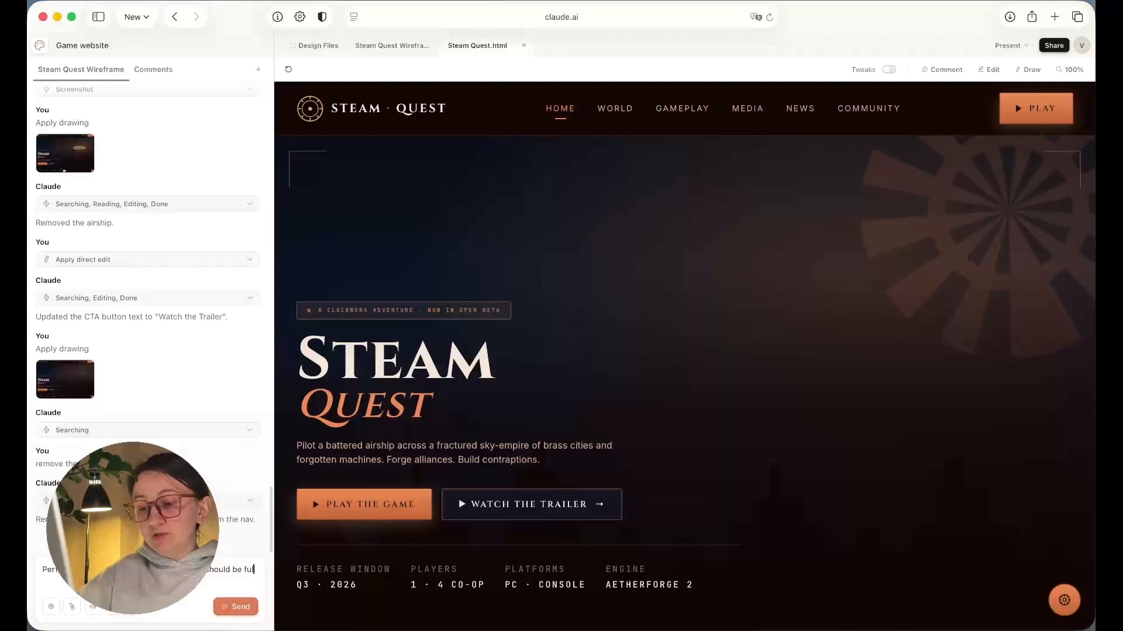
type("y re gation")
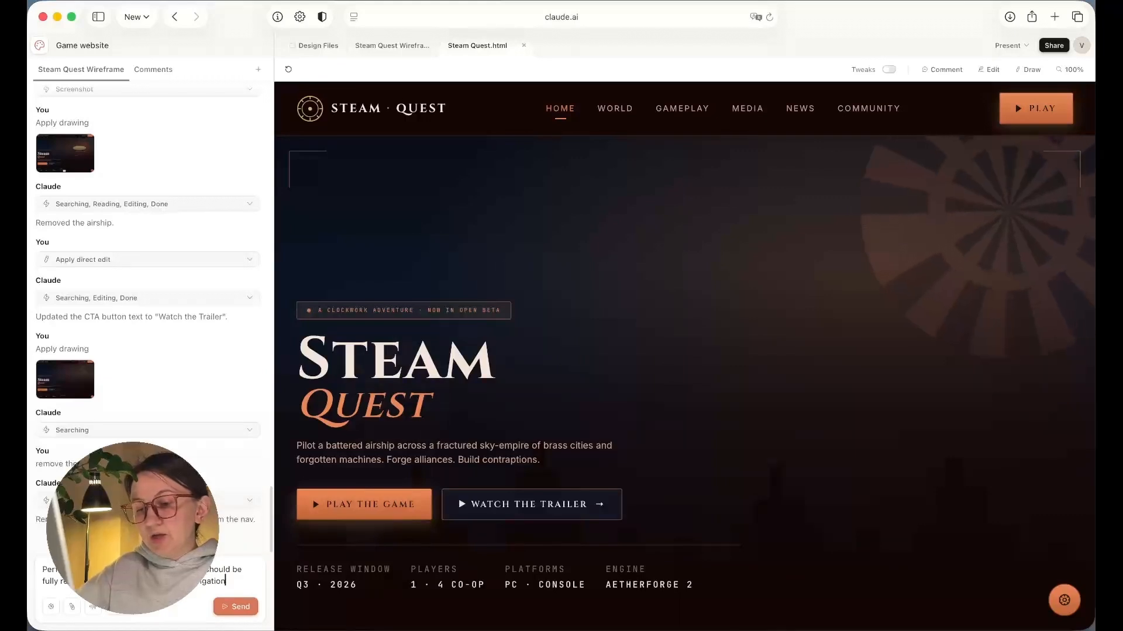
type("be")
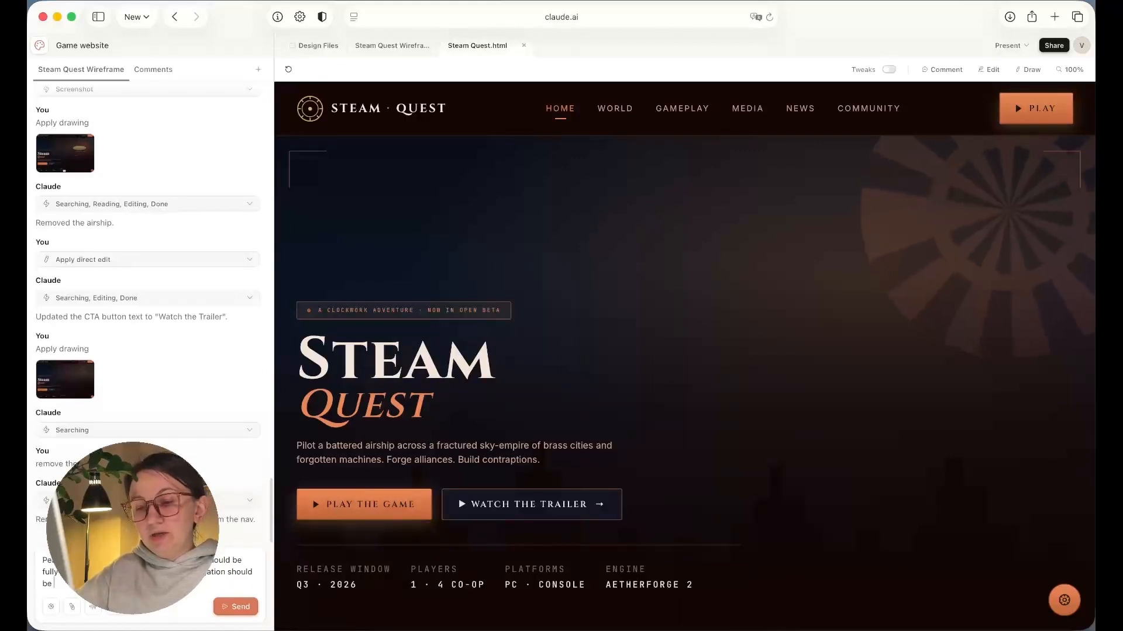
type("col")
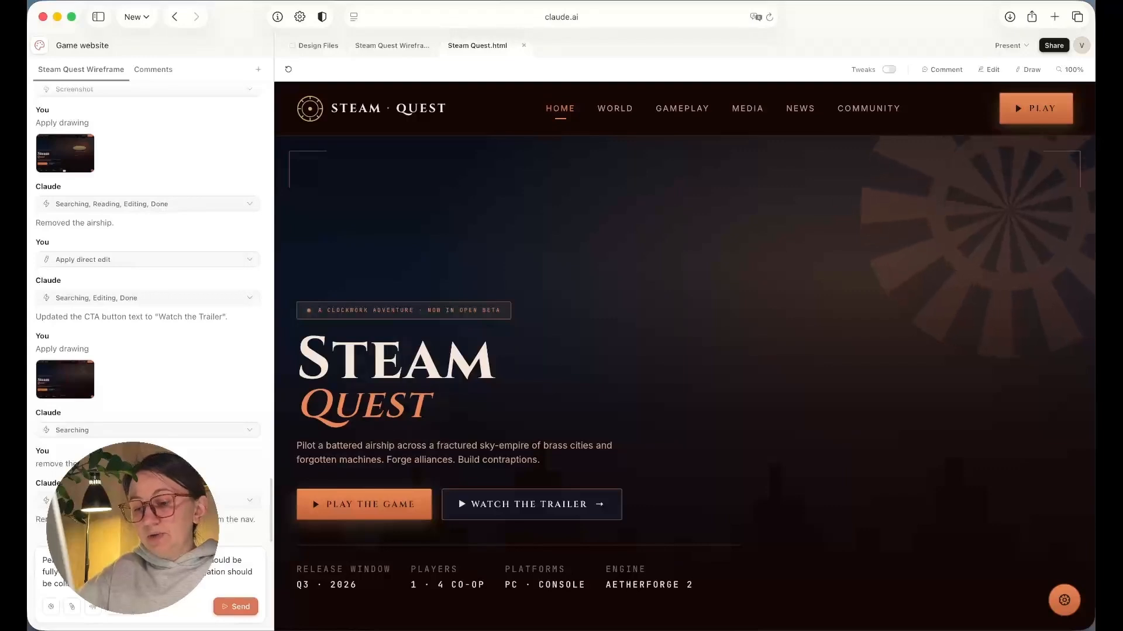
type("l")
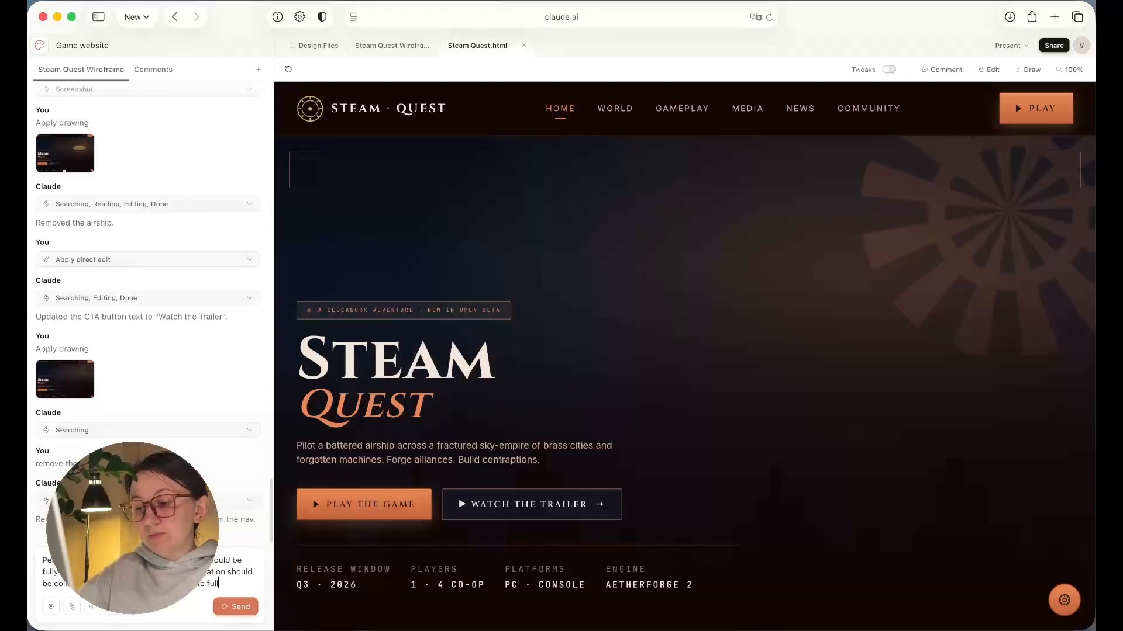
type("-screen")
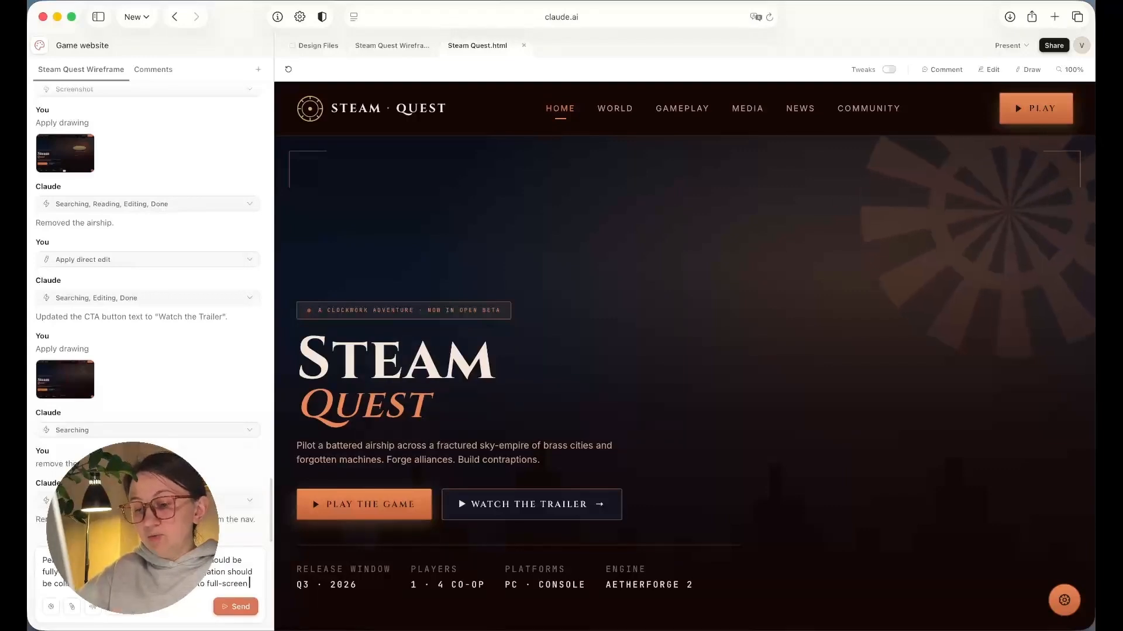
type(" menu")
key("Return")
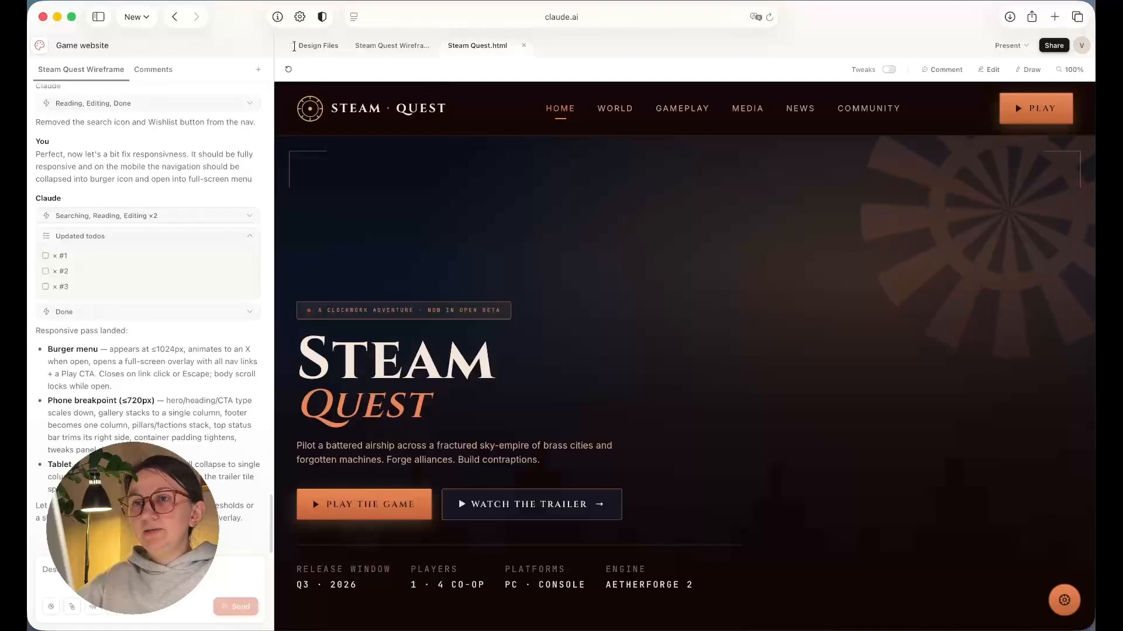
Narrow the browser window to tablet width, then open and close the burger menu to check the full-screen navigation
left_click_drag(1094, 225, 839, 245)
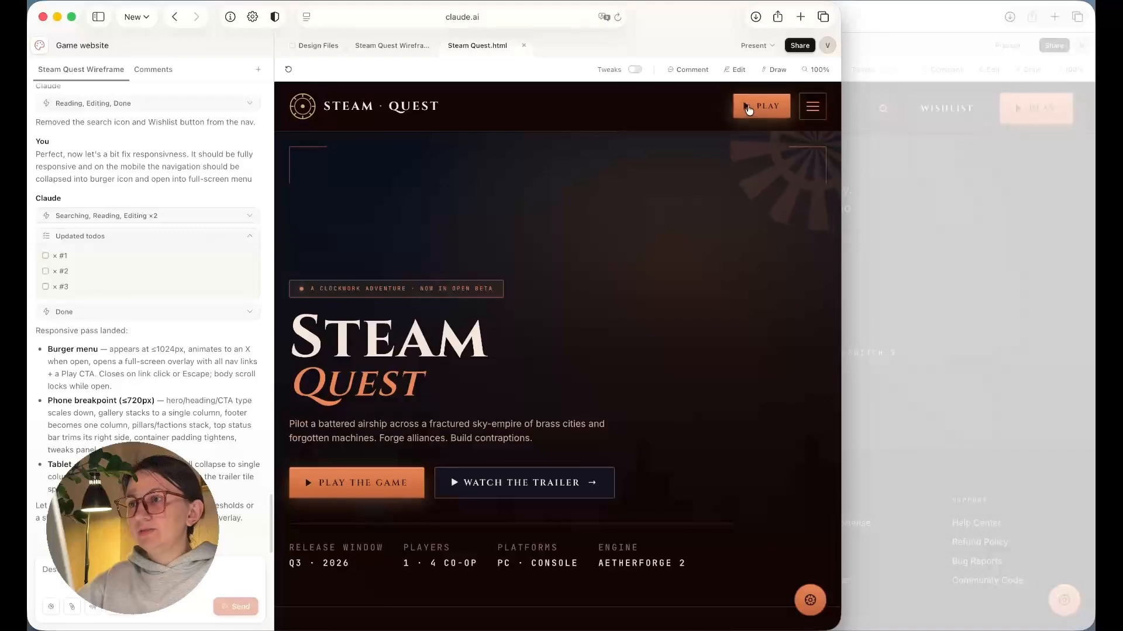
left_click(818, 110)
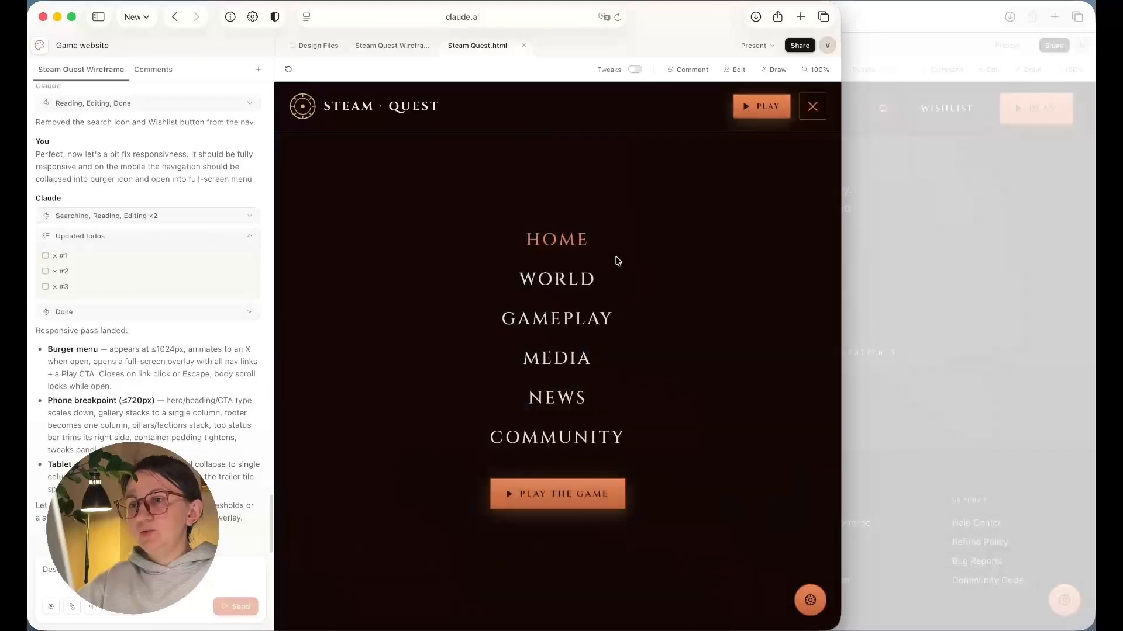
key("Escape")
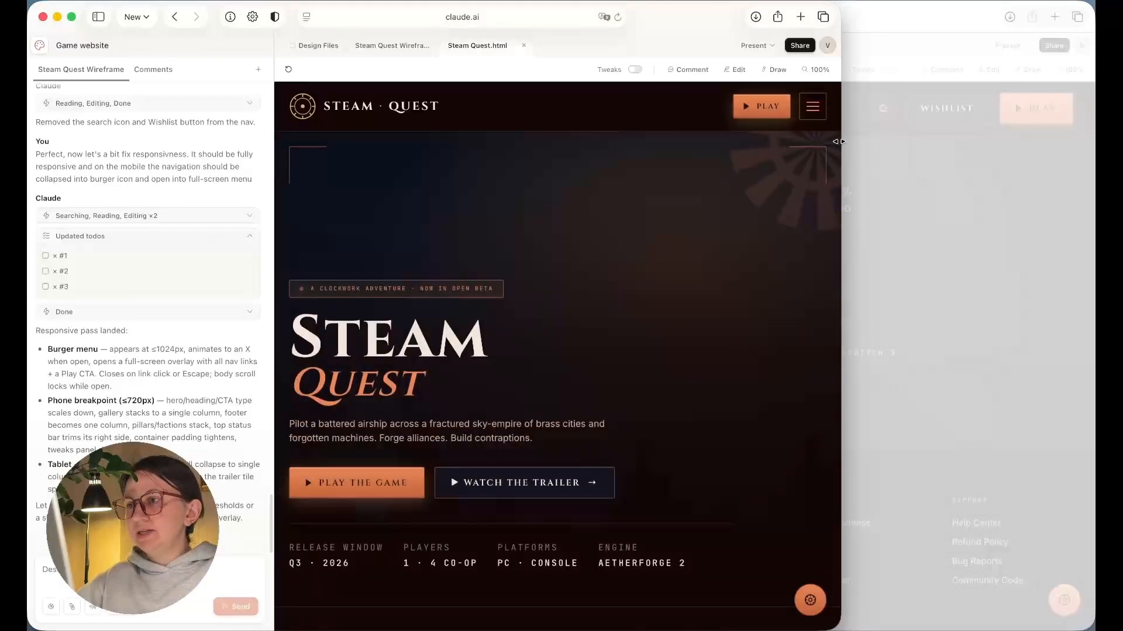
Check the burger menu and hero section at phone width, then restore the browser window to its full width
left_click_drag(839, 143, 526, 184)
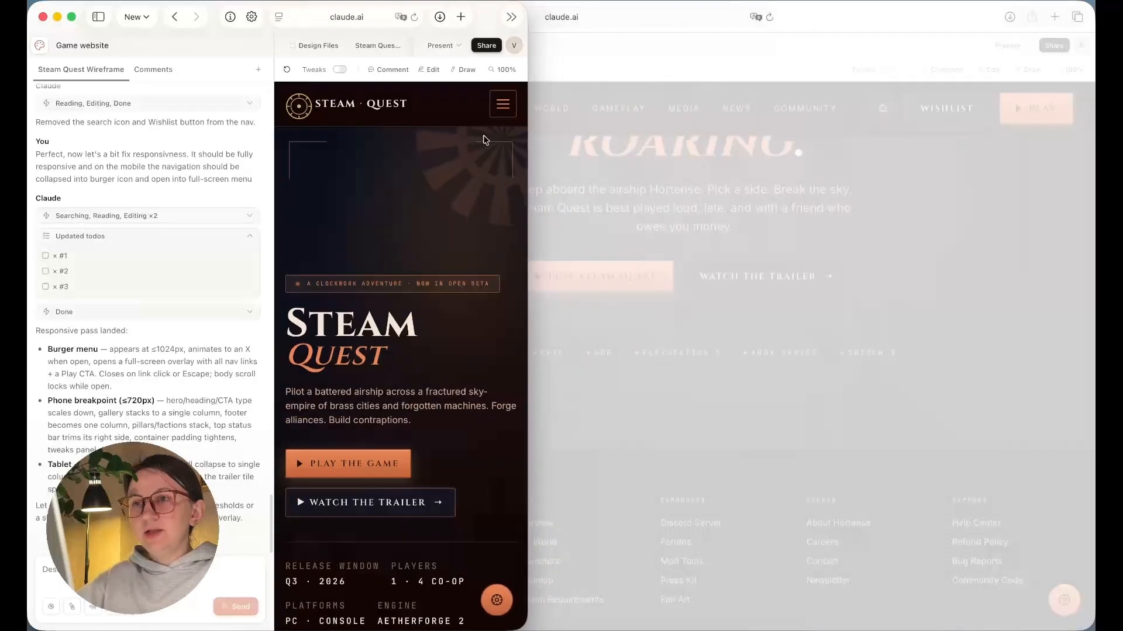
left_click(503, 104)
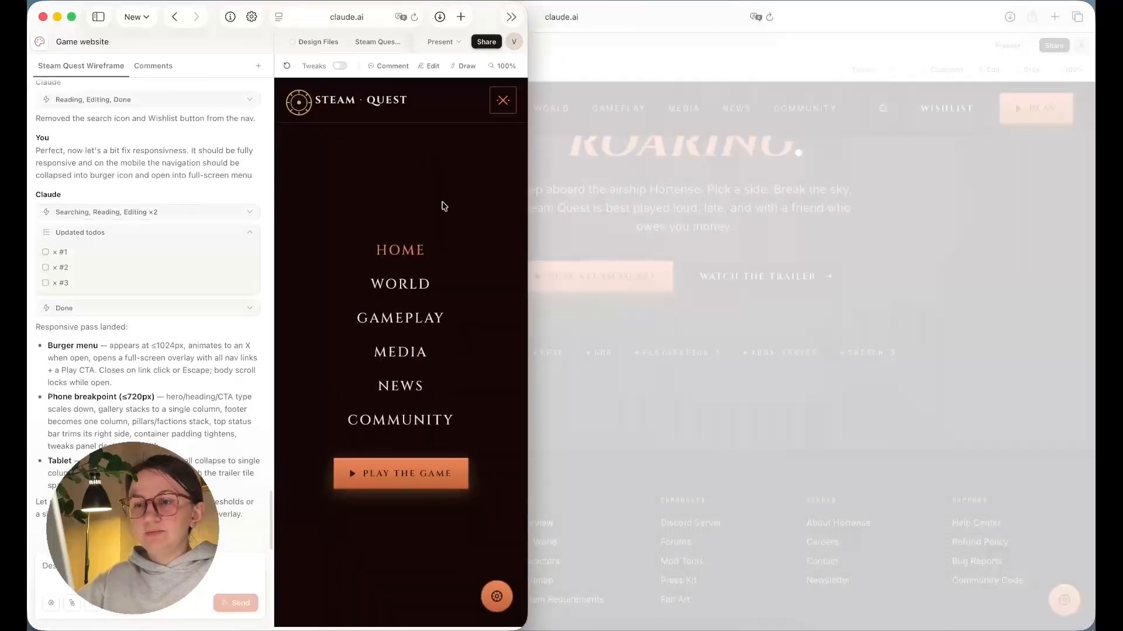
left_click(505, 108)
scroll(508, 316, "down", 5)
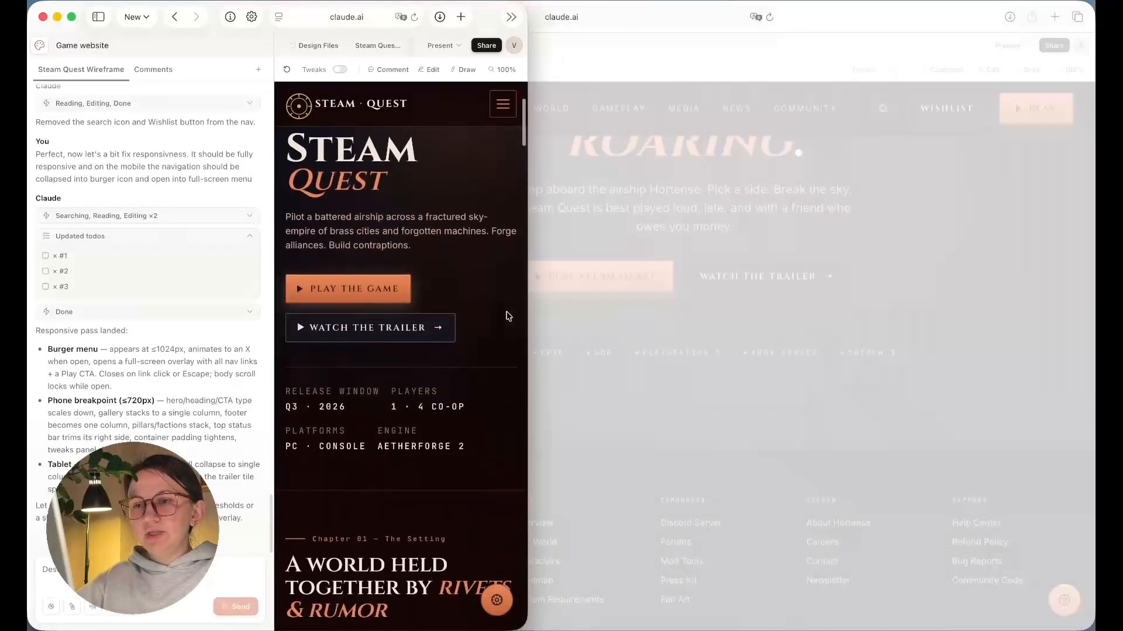
scroll(509, 316, "up", 5)
left_click_drag(528, 301, 769, 313)
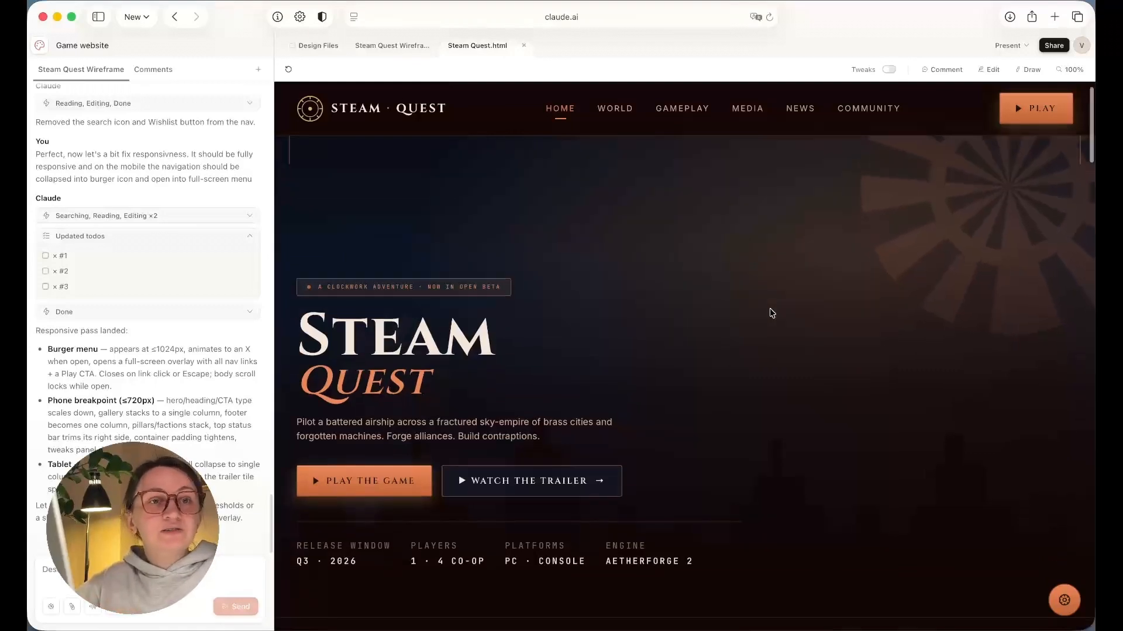
Examine the full-width page from the hero to the Chapter 02 gameplay cards and return to the hero
scroll(771, 312, "down", 5)
scroll(771, 313, "up", 4)
scroll(772, 313, "up", 1)
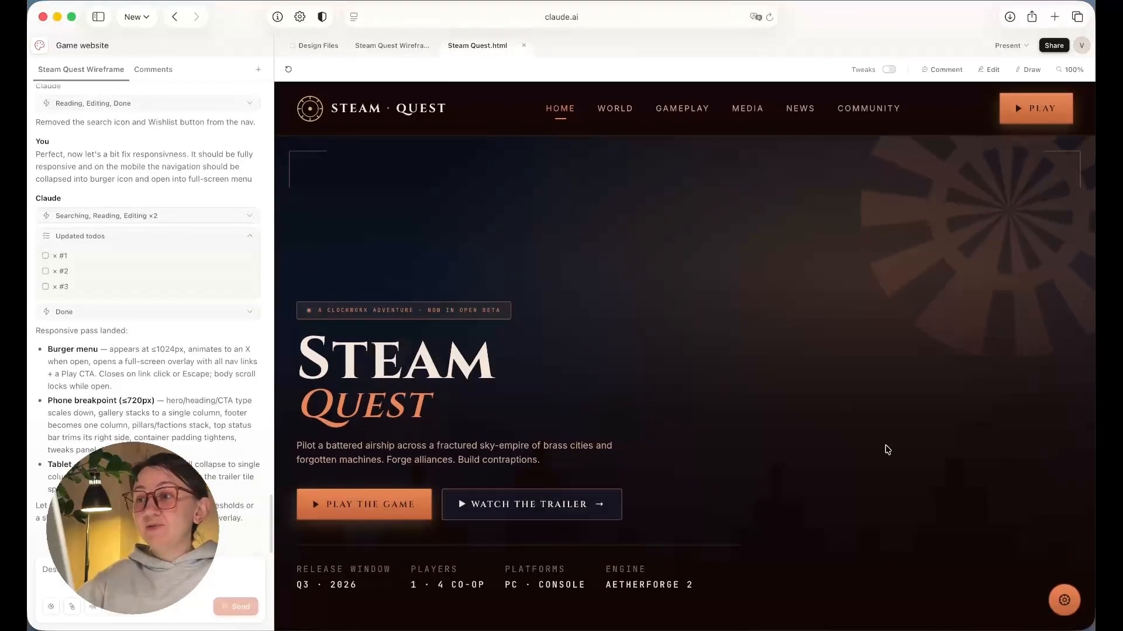
scroll(758, 405, "down", 5)
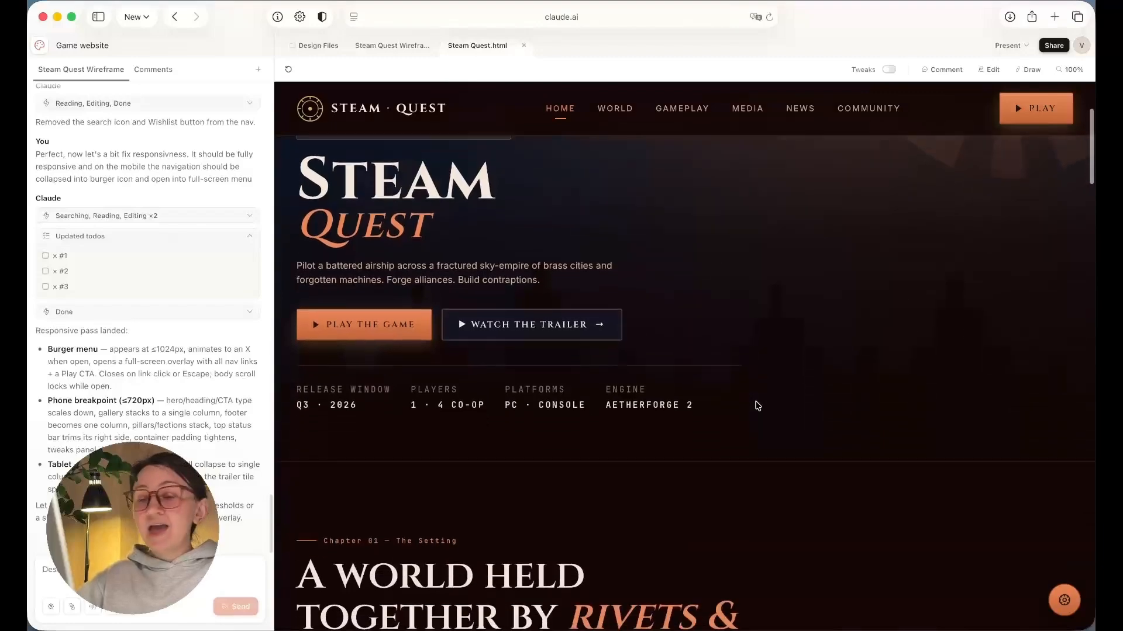
scroll(758, 405, "down", 5)
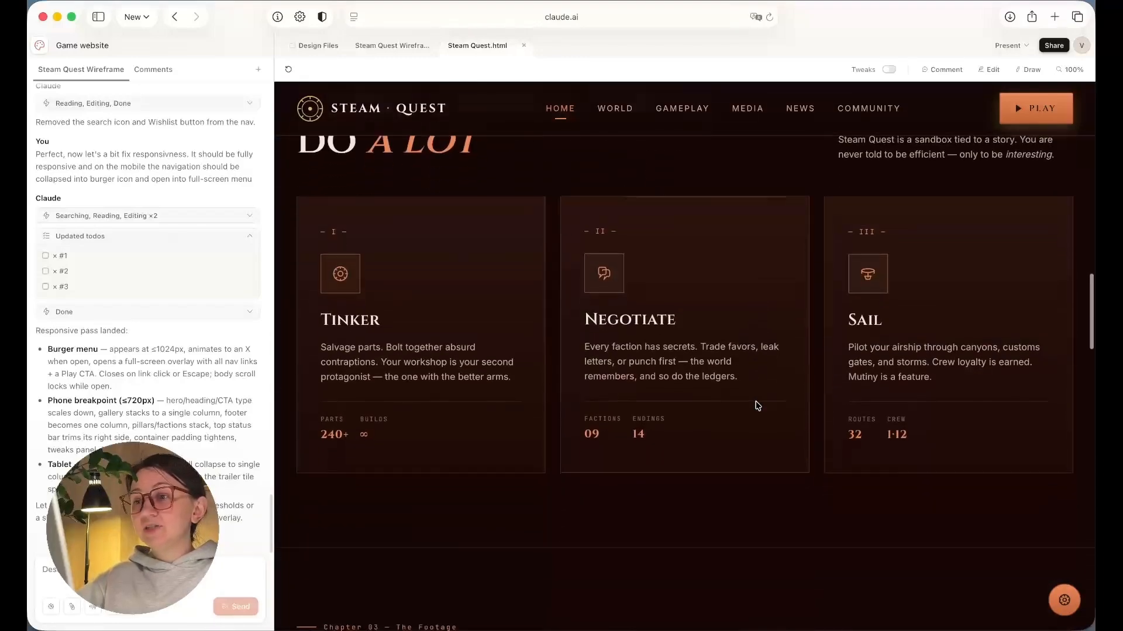
scroll(758, 405, "up", 15)
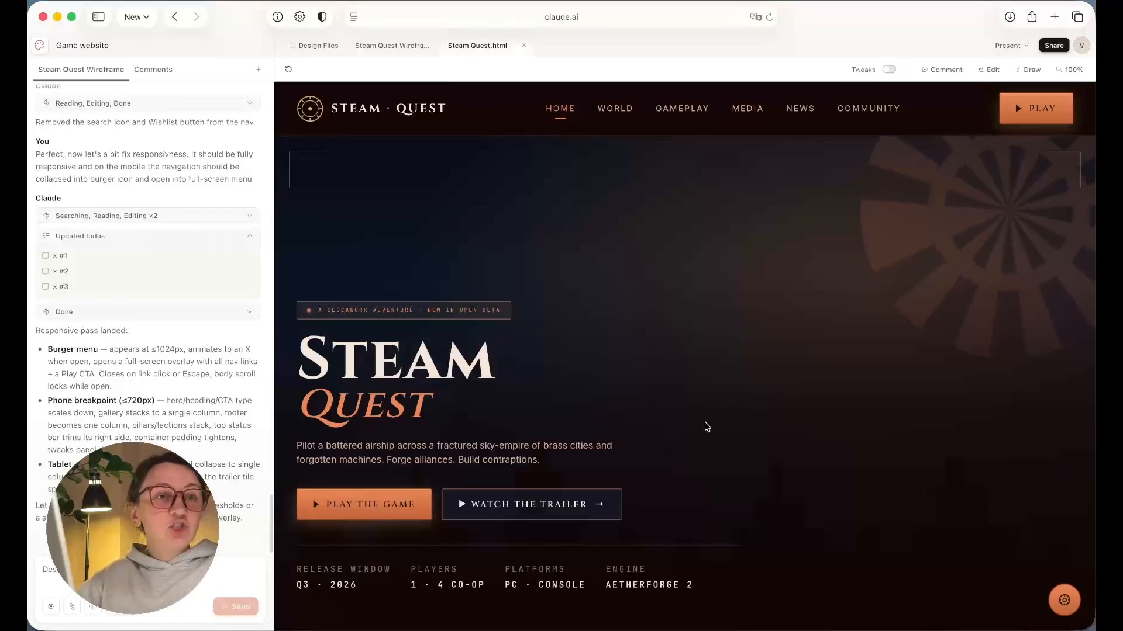
Switch to ChatGPT, choose image creation and describe a Sci-Fi steampunk female character facing away with a huge gun on a solid orange background
key("super+shift+t")
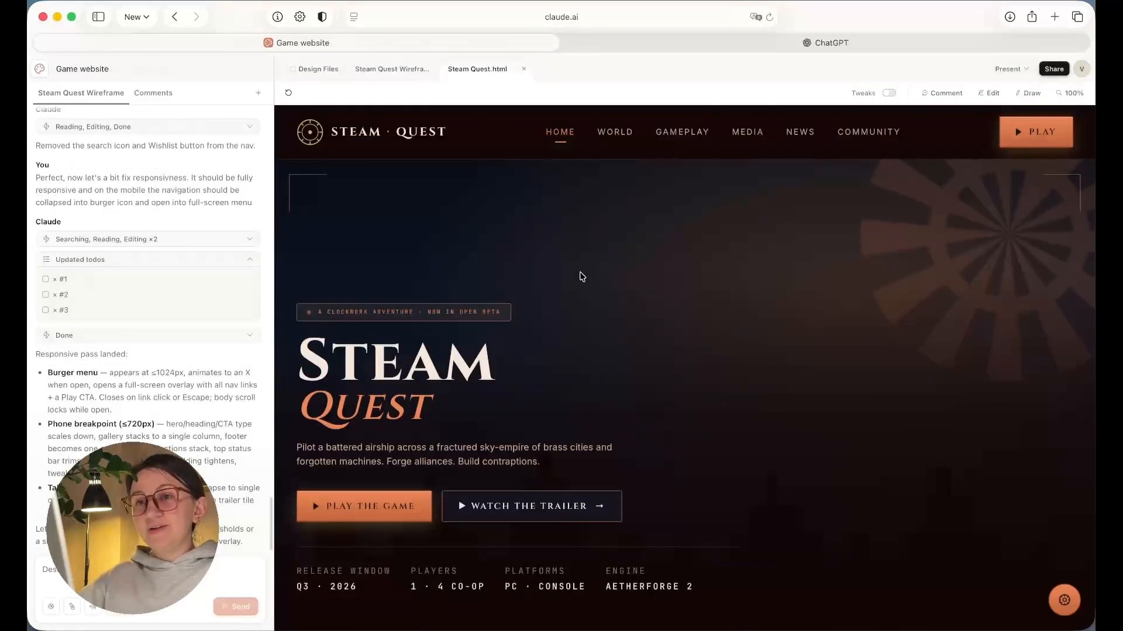
left_click(288, 92)
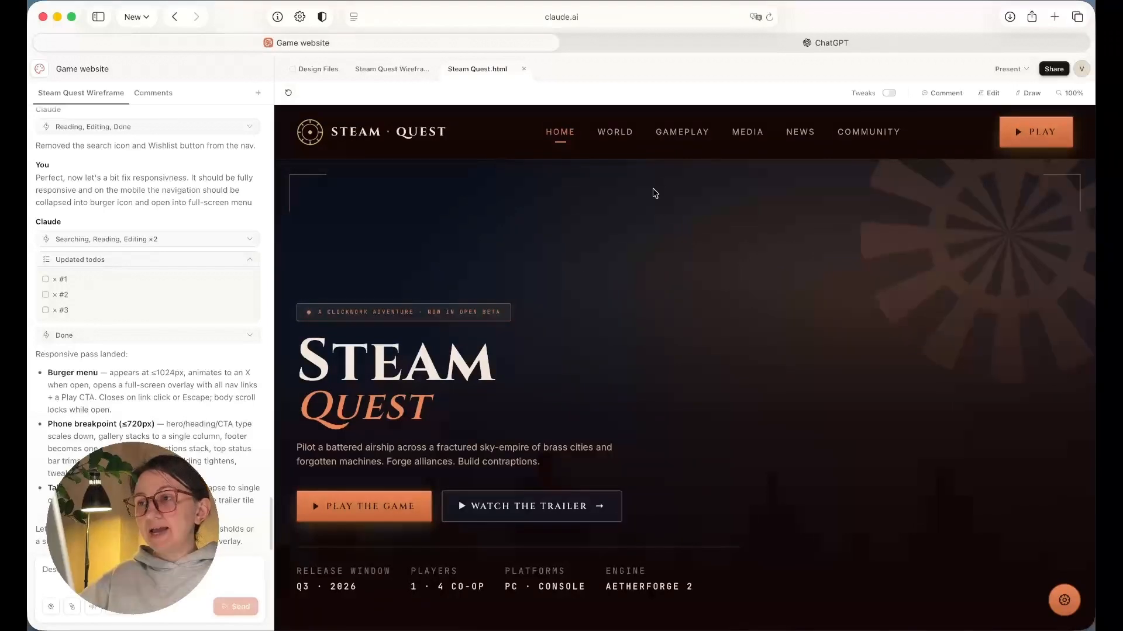
left_click(715, 42)
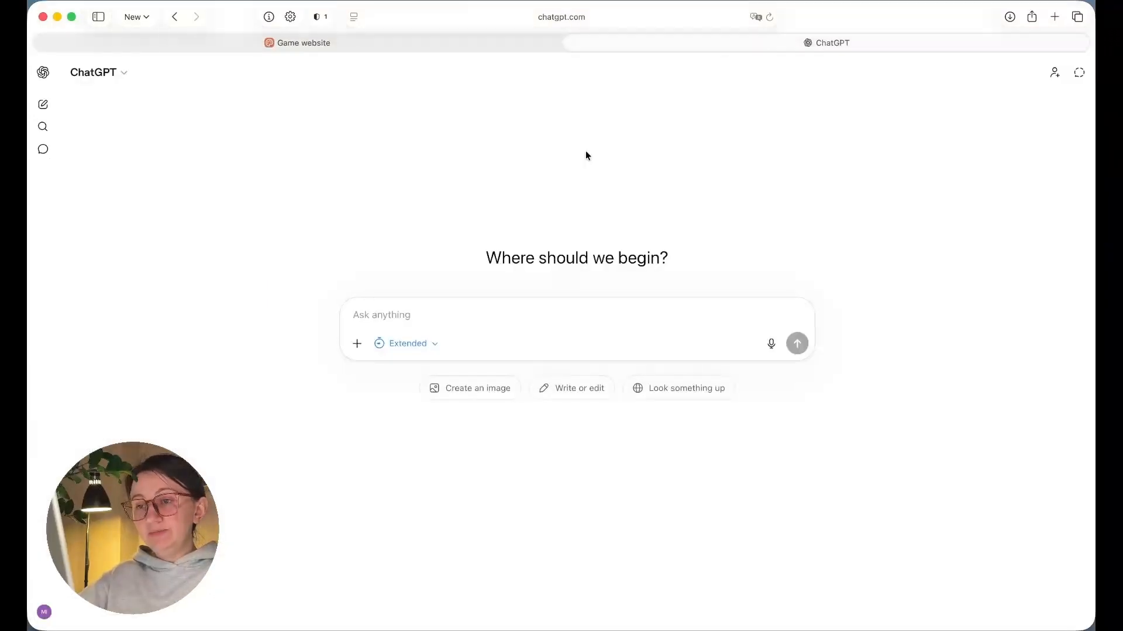
left_click(476, 388)
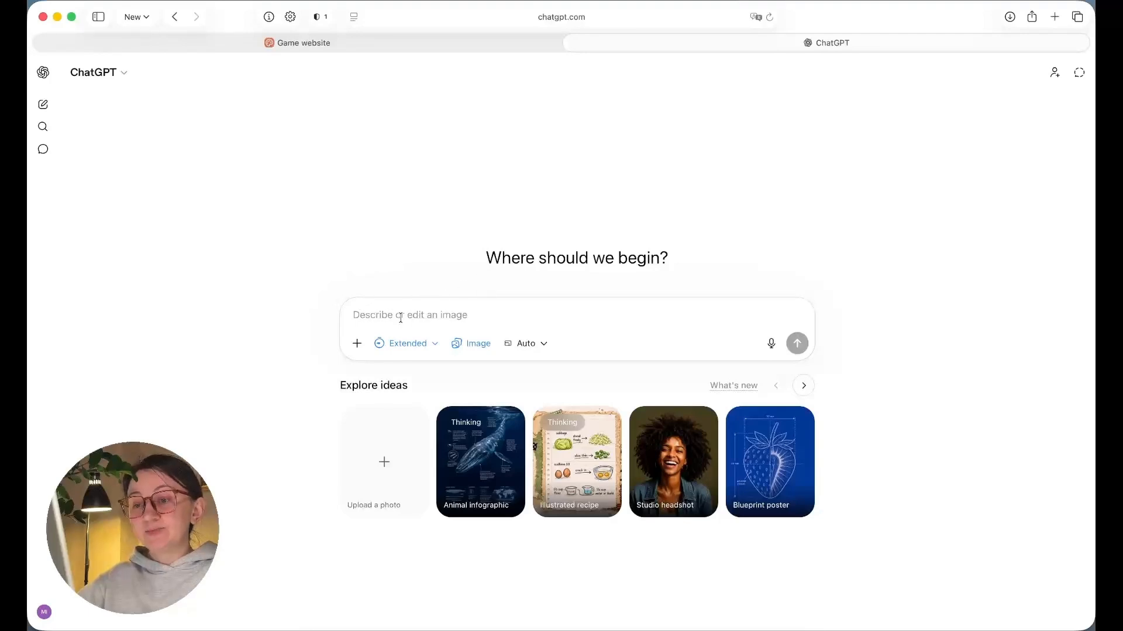
type("A Sci-Fi steampunk themed female character standing with her back facing away, holding a huge steampunk gun down by her side. Blend the cloth with the modern one, short sleeves and shorts with steampunk elements. On a durk orange solid background with subtle sci-fi details around her.")
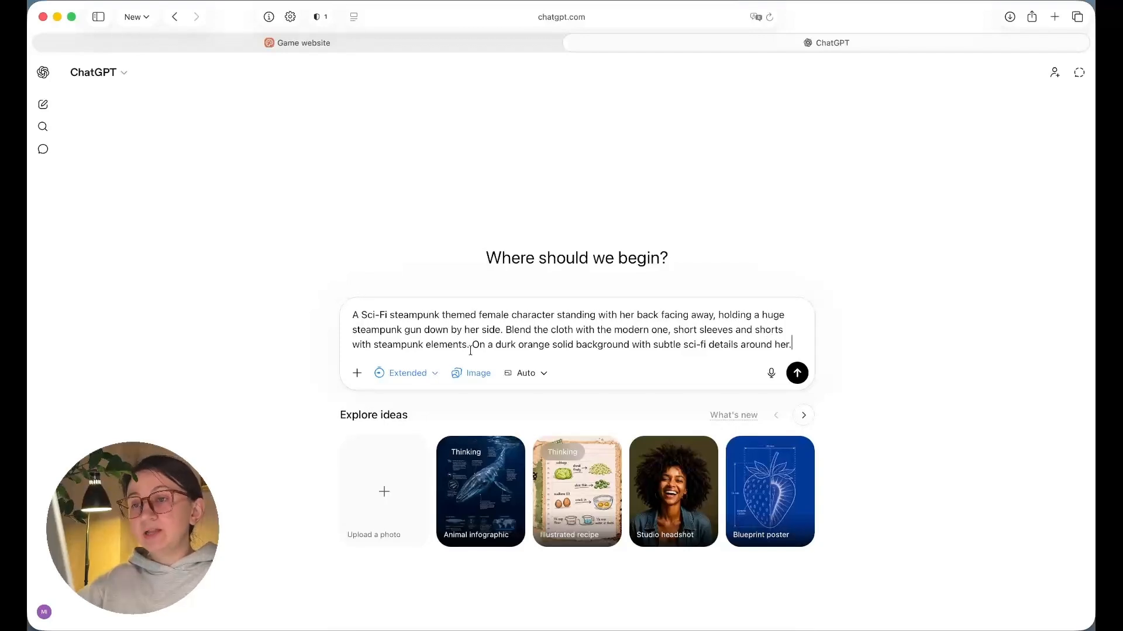
Correct the misspelled background shade in the prompt to "dark" and set the image aspect ratio to Widescreen 16:9
left_click(506, 344)
key("BackSpace")
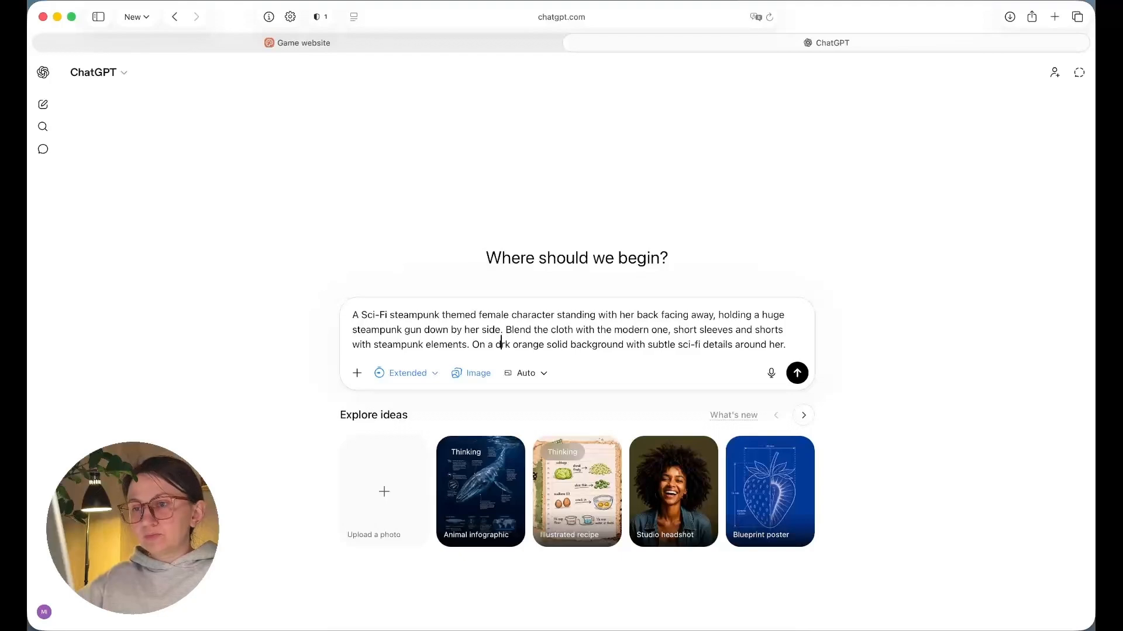
type("a")
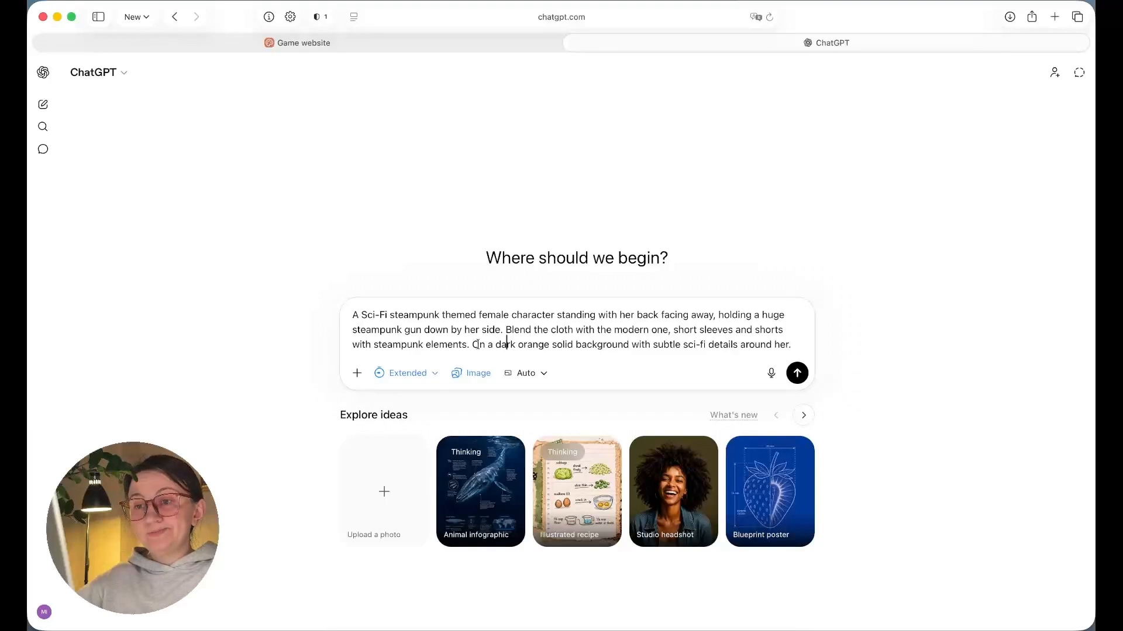
left_click(540, 373)
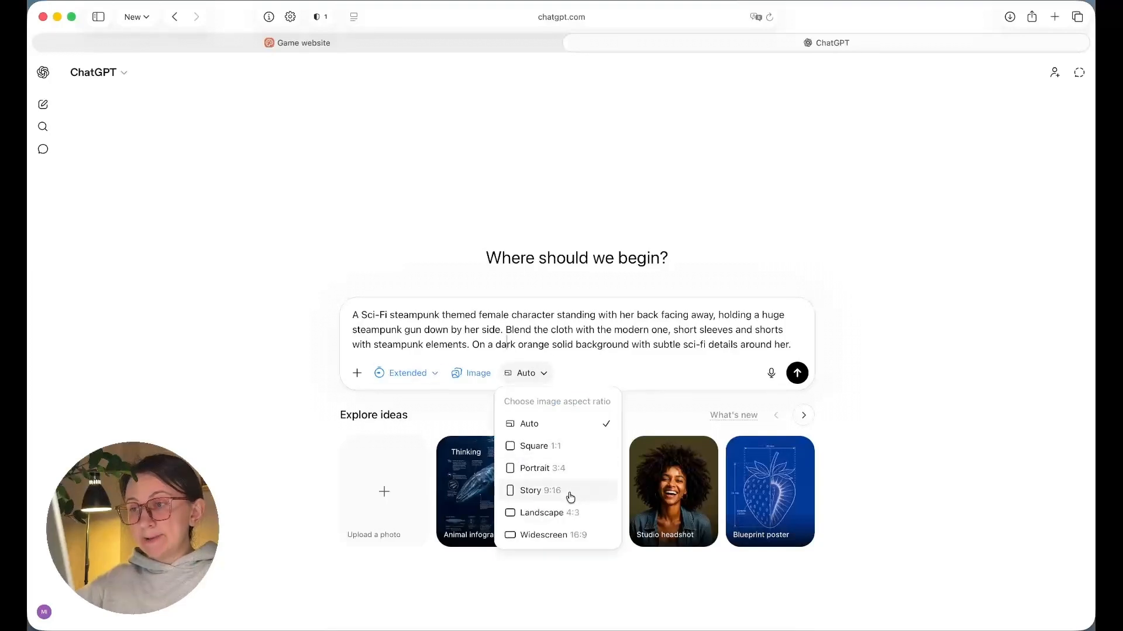
left_click(570, 535)
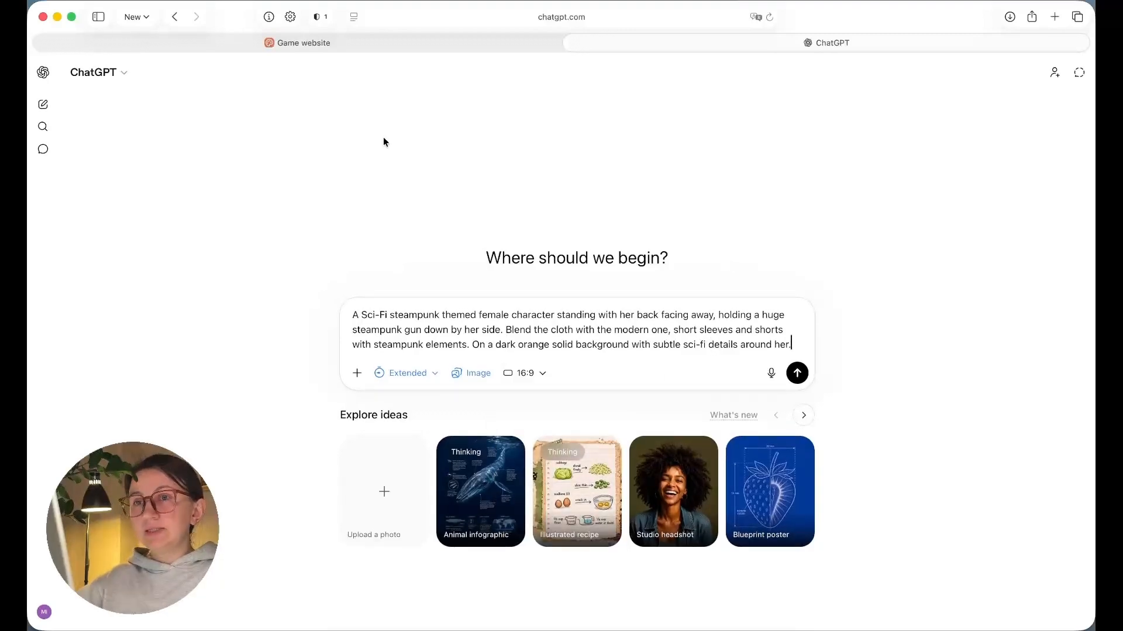
Look at the Steam Quest hero colours on the Game website page, then return to the ChatGPT image prompt
left_click(352, 45)
scroll(637, 326, "down", 1)
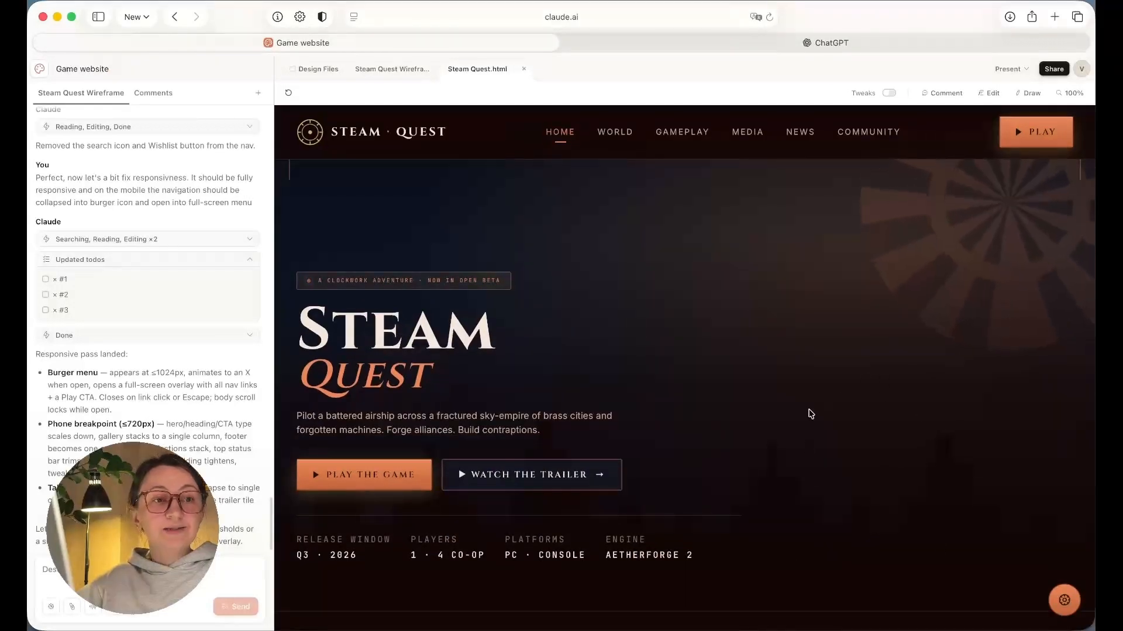
scroll(807, 414, "up", 1)
left_click(730, 37)
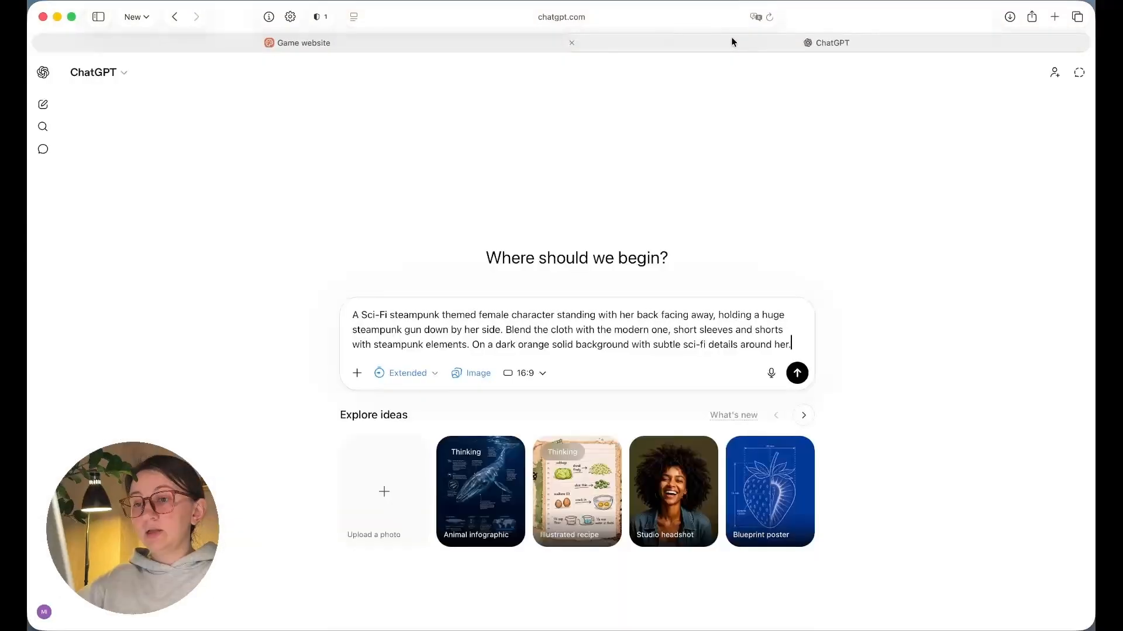
left_click(307, 44)
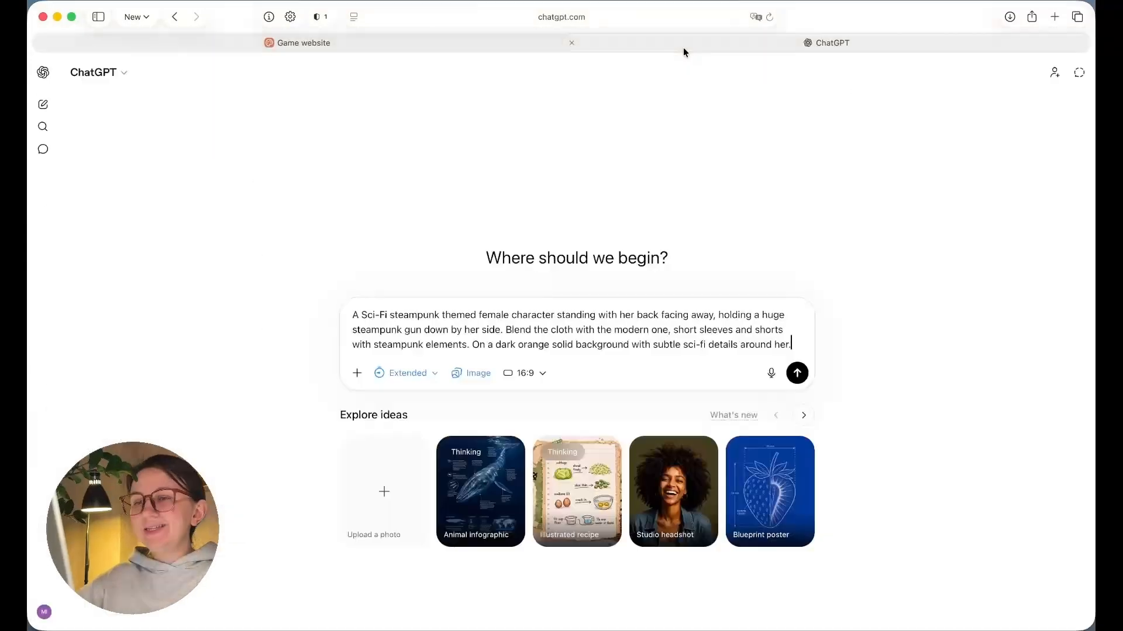
left_click(683, 45)
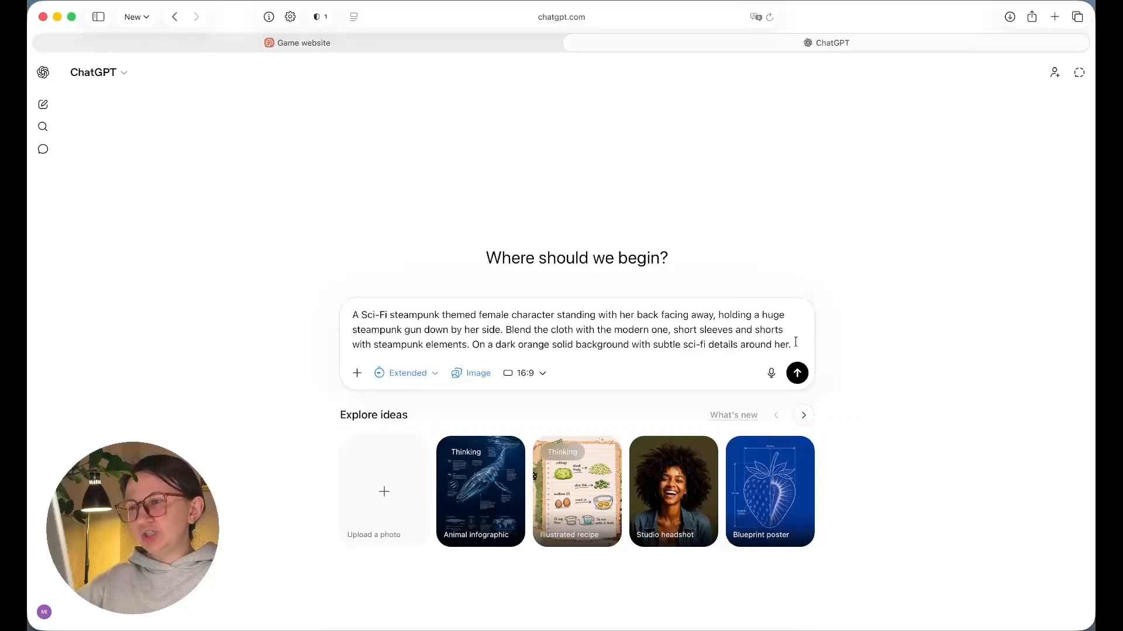
Replace "dark" with "rusty" in the background description and submit the prompt to generate the character image
double_click(503, 345)
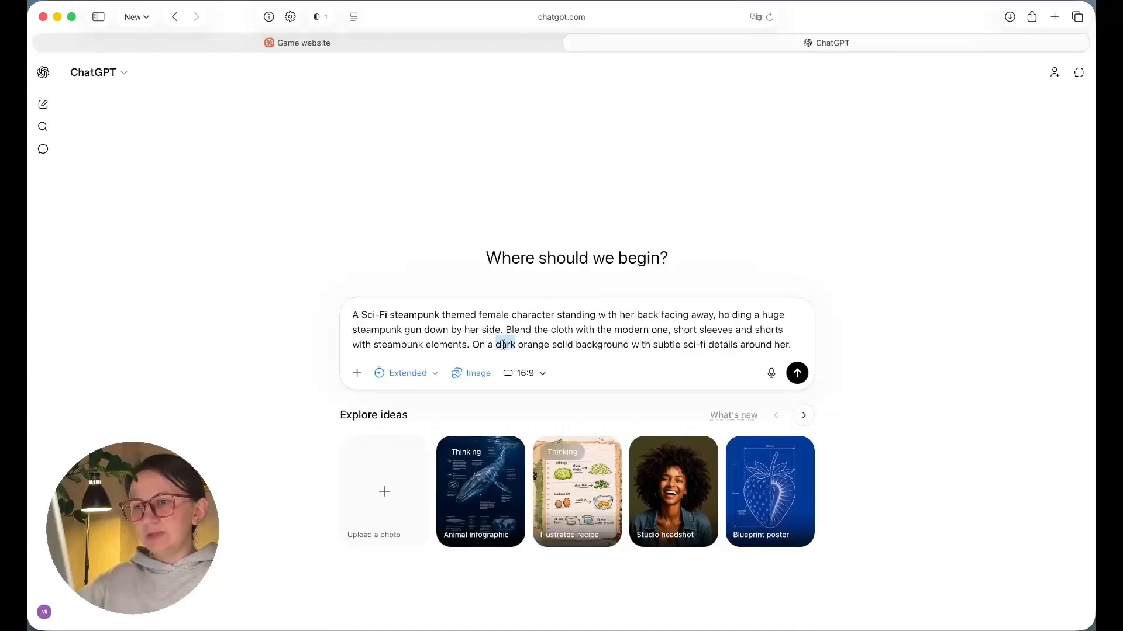
key("BackSpace")
key("BackSpace")
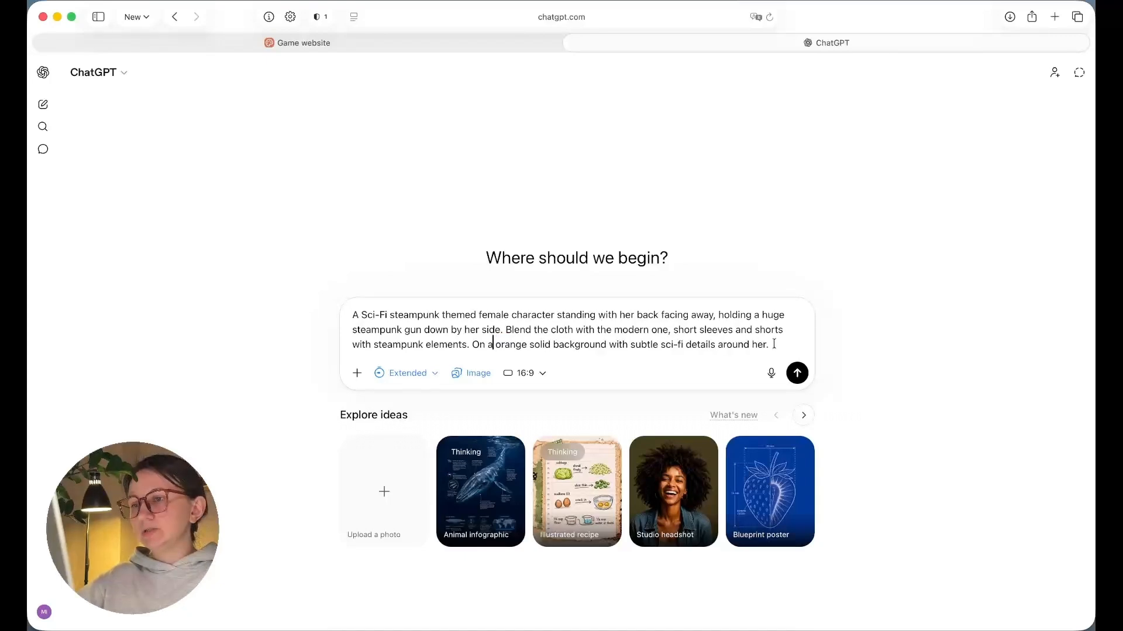
type("rusty")
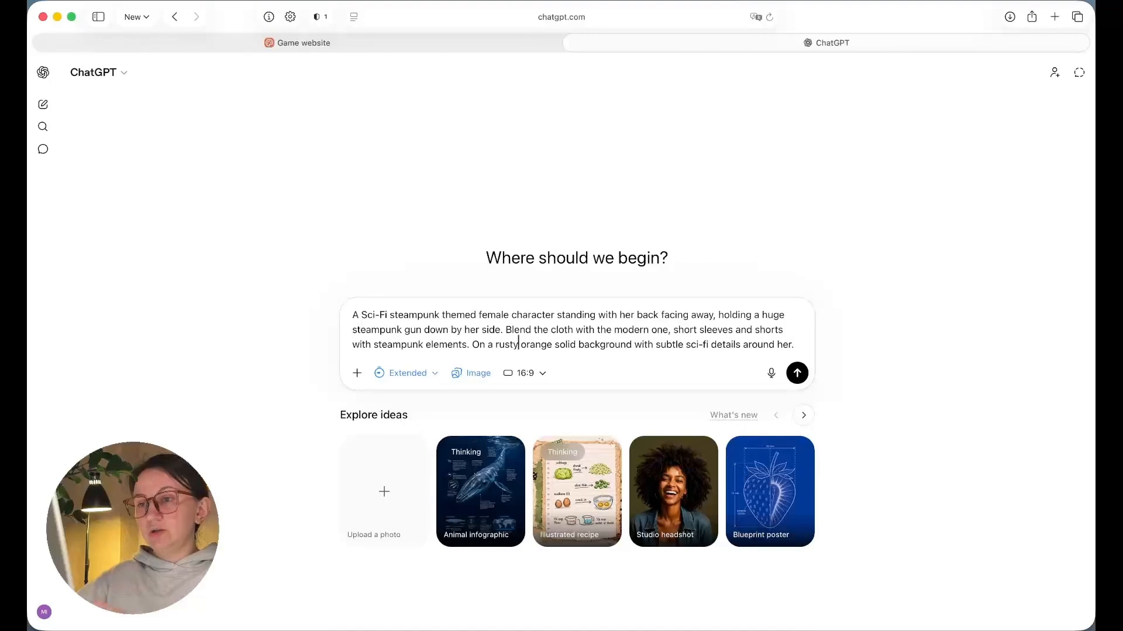
left_click(797, 373)
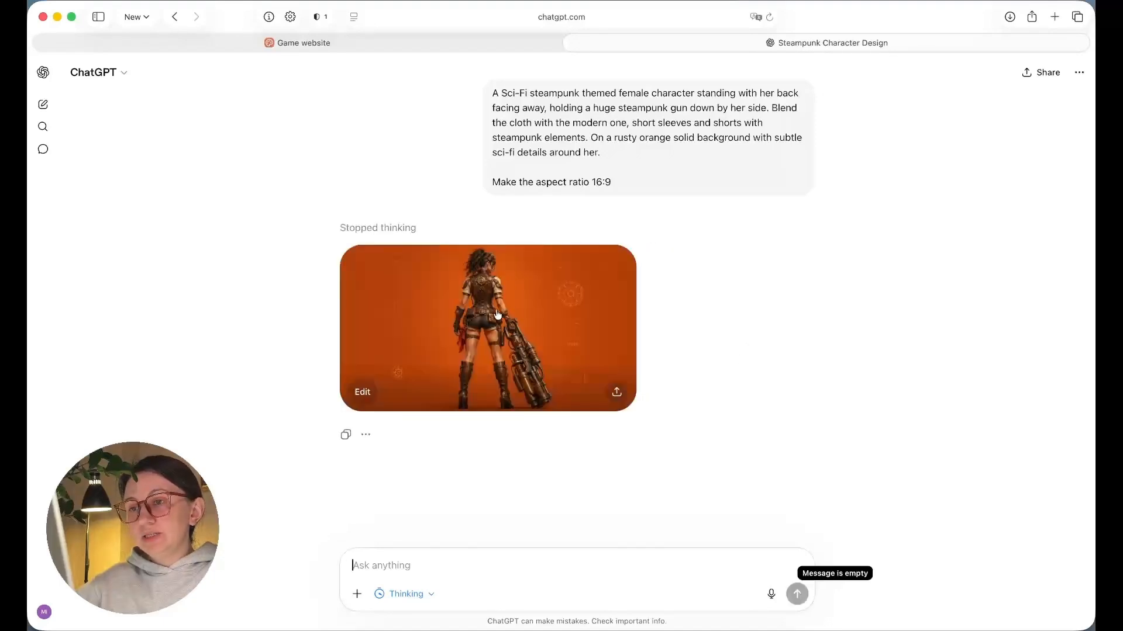
Open the generated steampunk character image, download it, and close the enlarged view
left_click(547, 305)
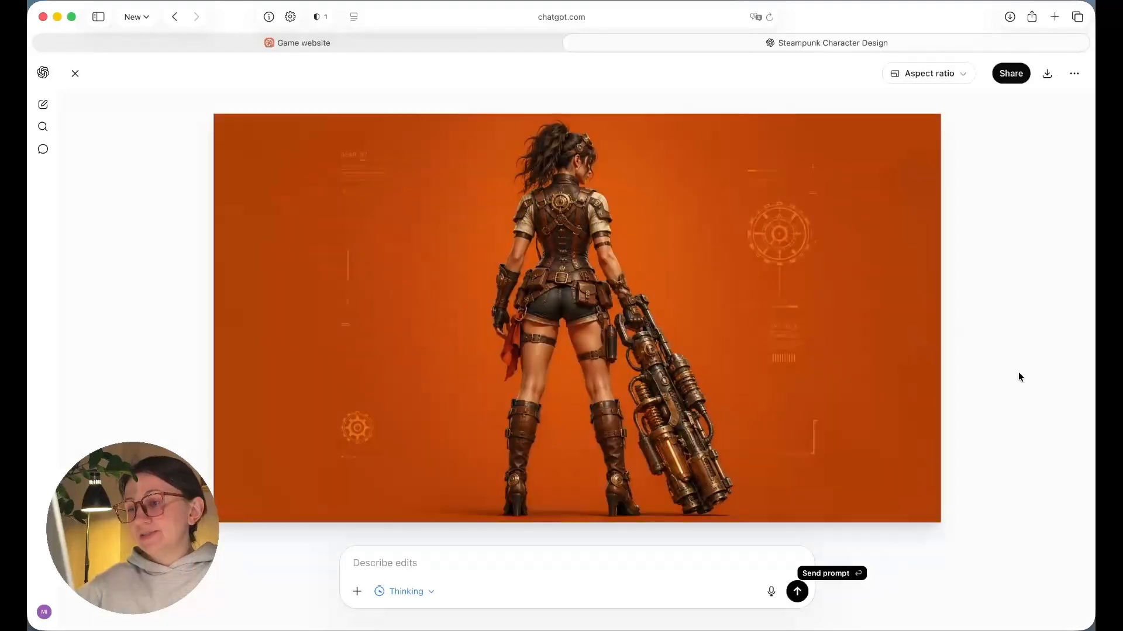
left_click(1047, 73)
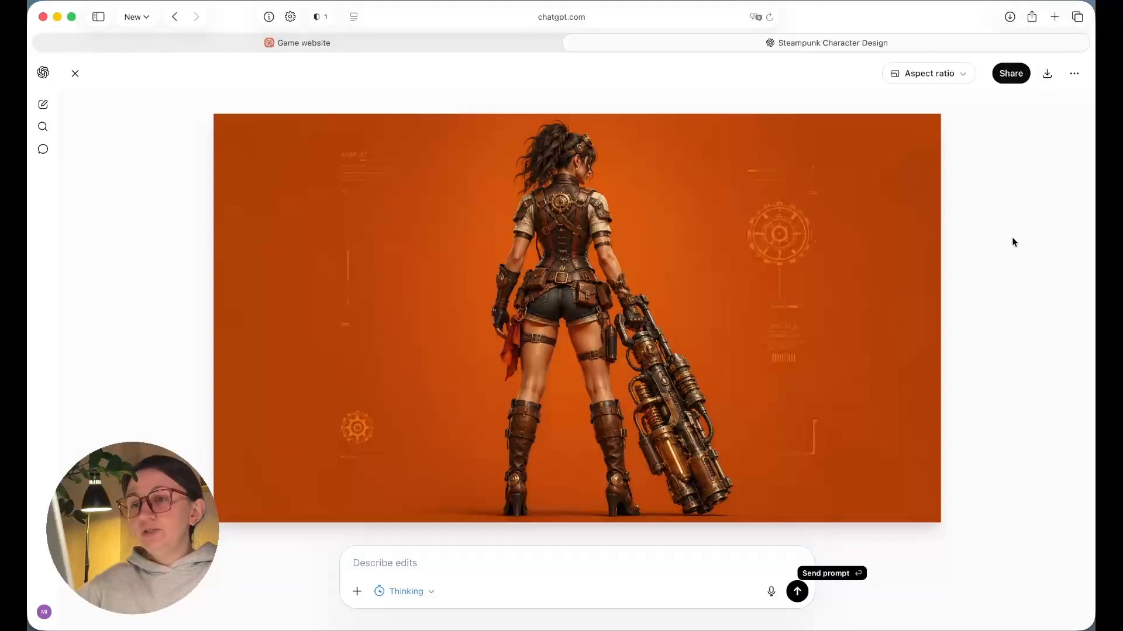
left_click(75, 73)
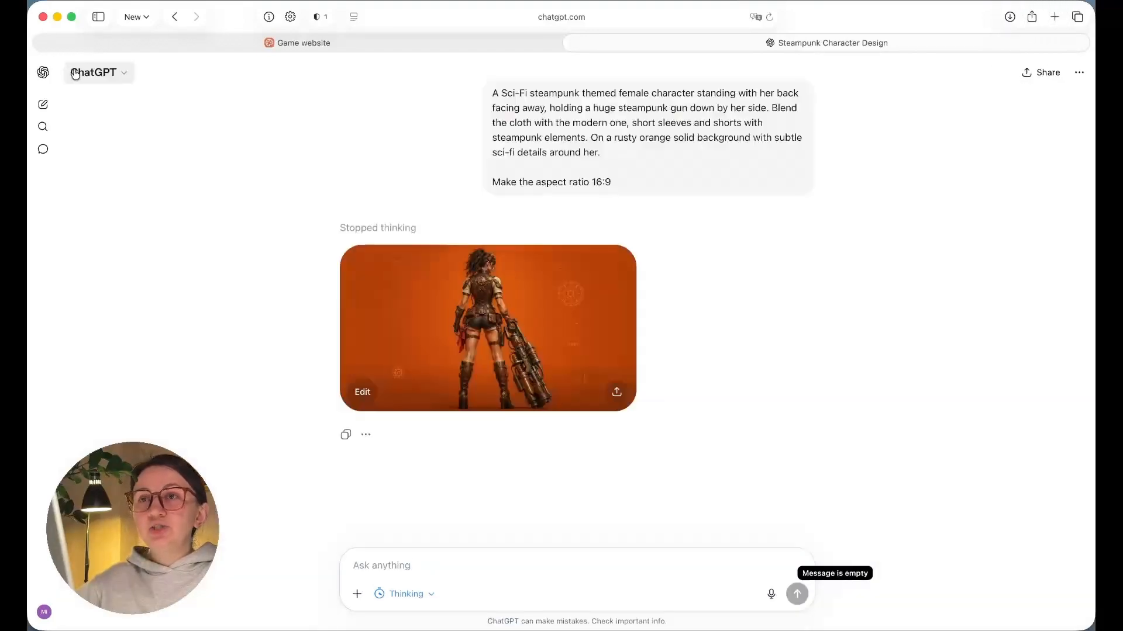
Switch to the Game website project, attach the downloaded character image, submit a prompt to place it in the hero, and review the section
left_click(310, 42)
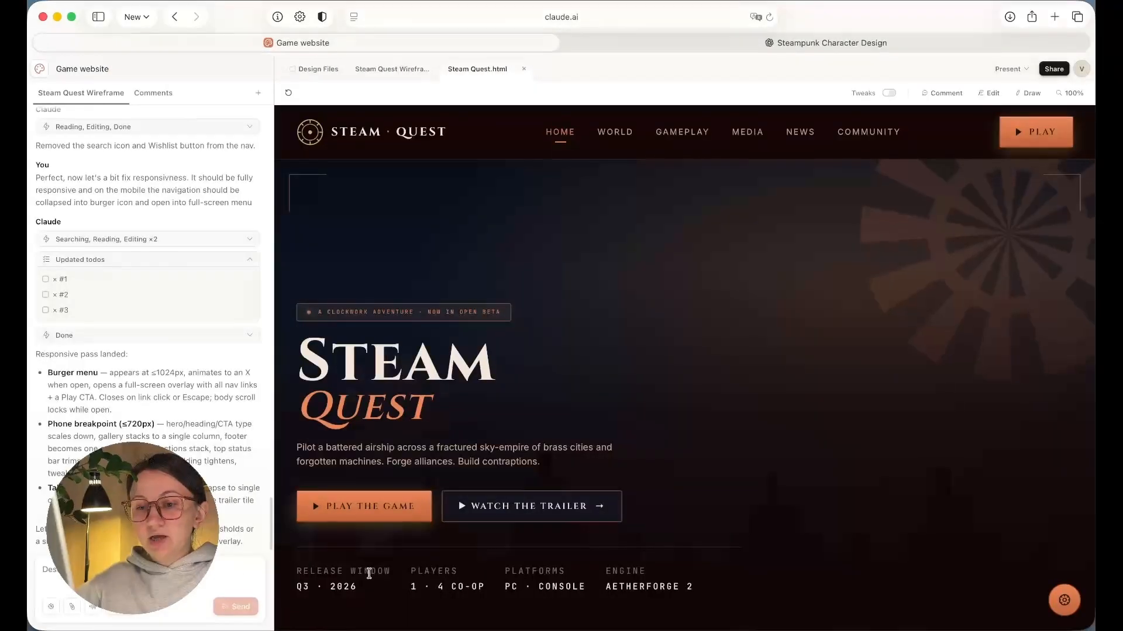
left_click(71, 605)
double_click(478, 284)
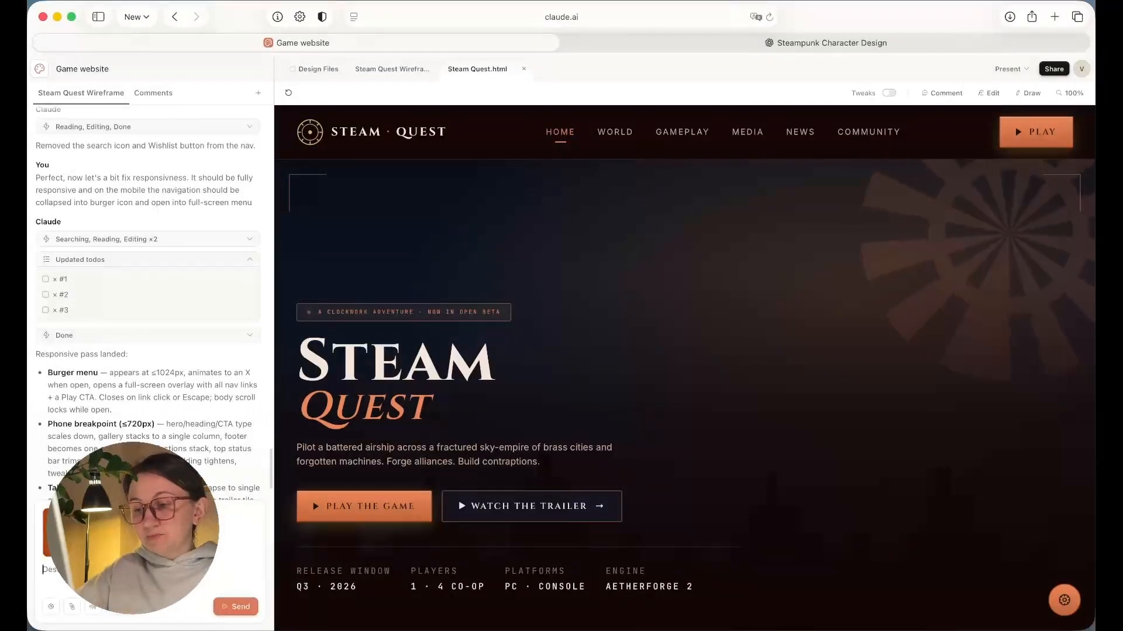
type("Plac")
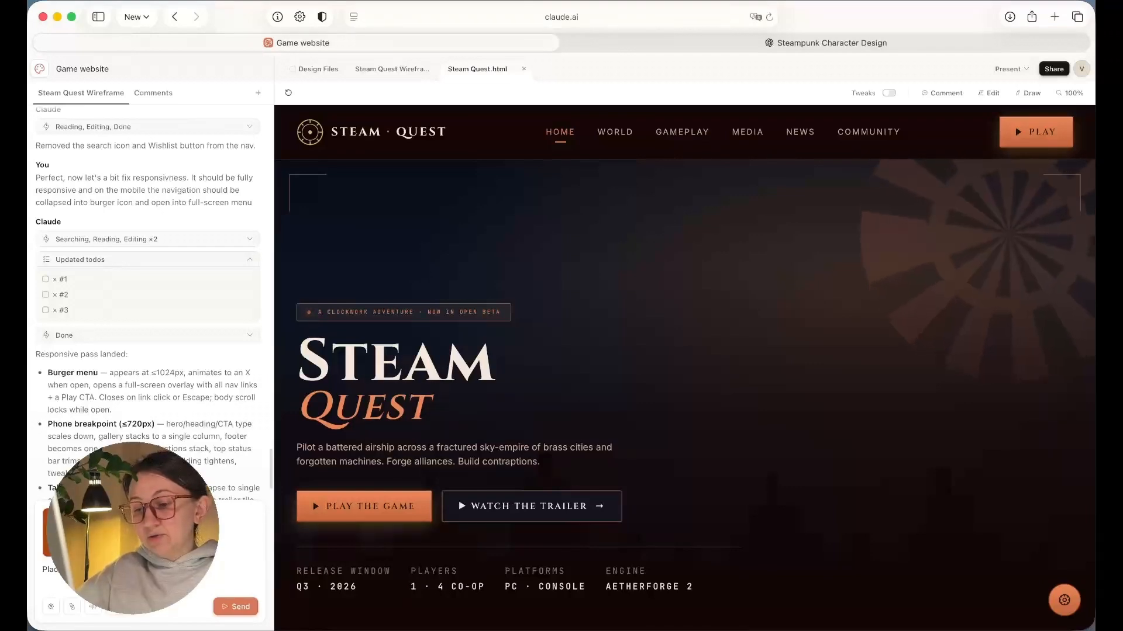
left_click(244, 608)
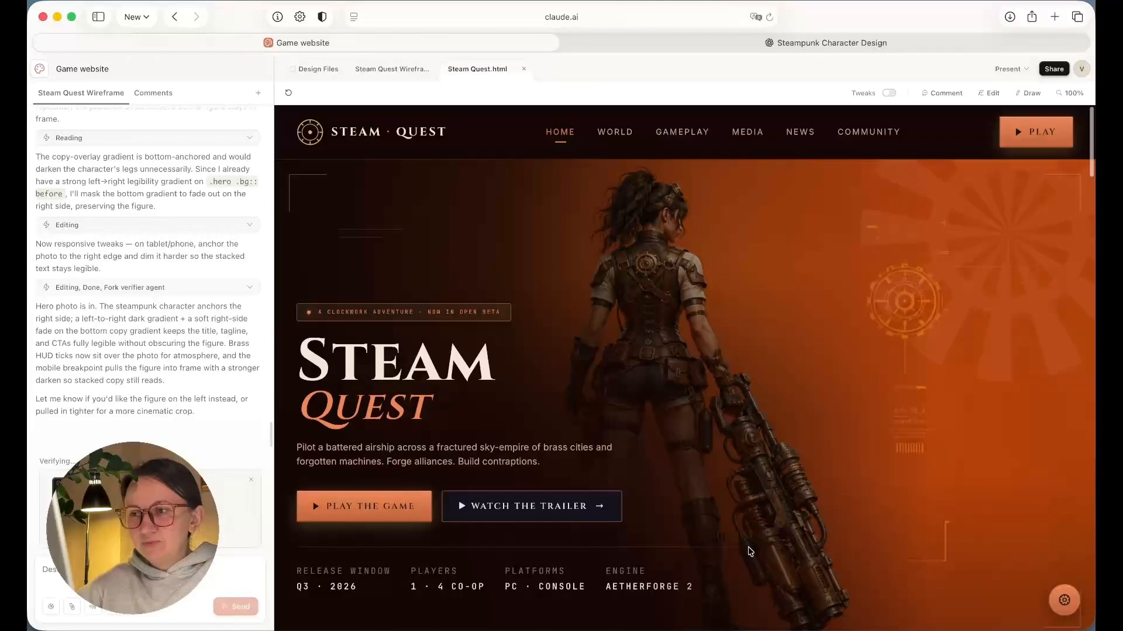
scroll(913, 469, "down", 5)
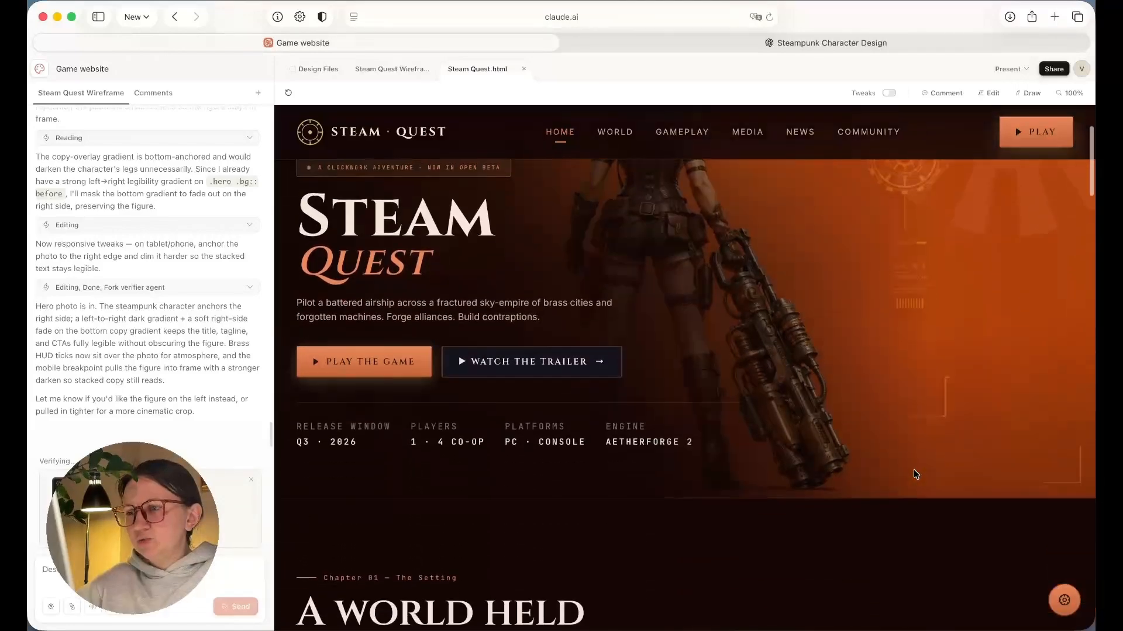
scroll(915, 475, "down", 3)
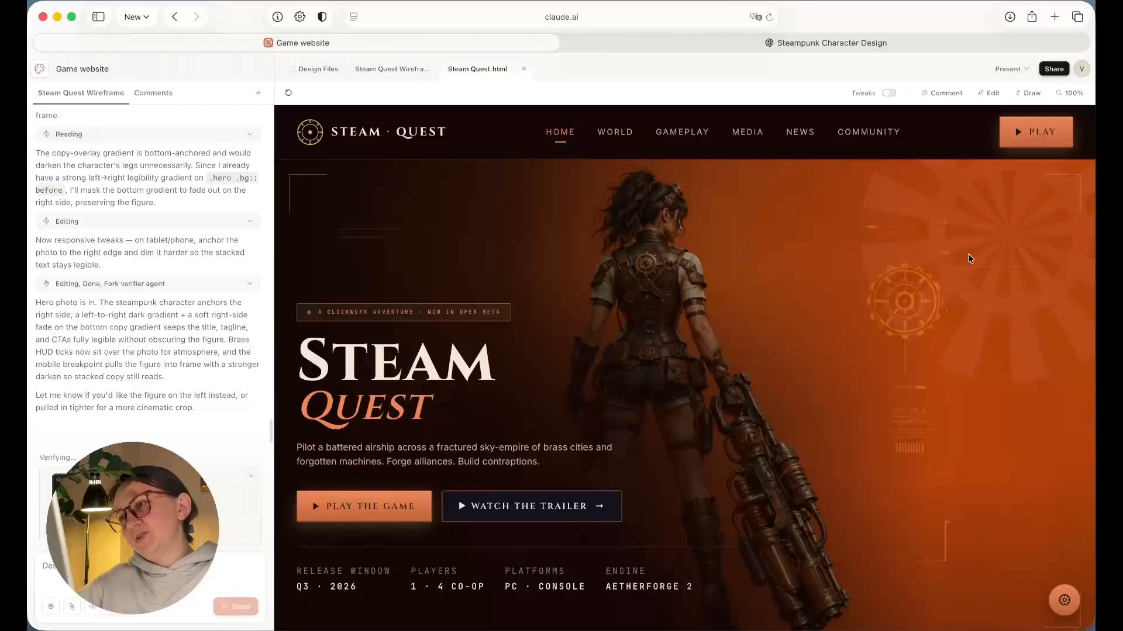
Switch to the Steampunk Character Design chat and request that the character be moved to the right side of the image
left_click(759, 41)
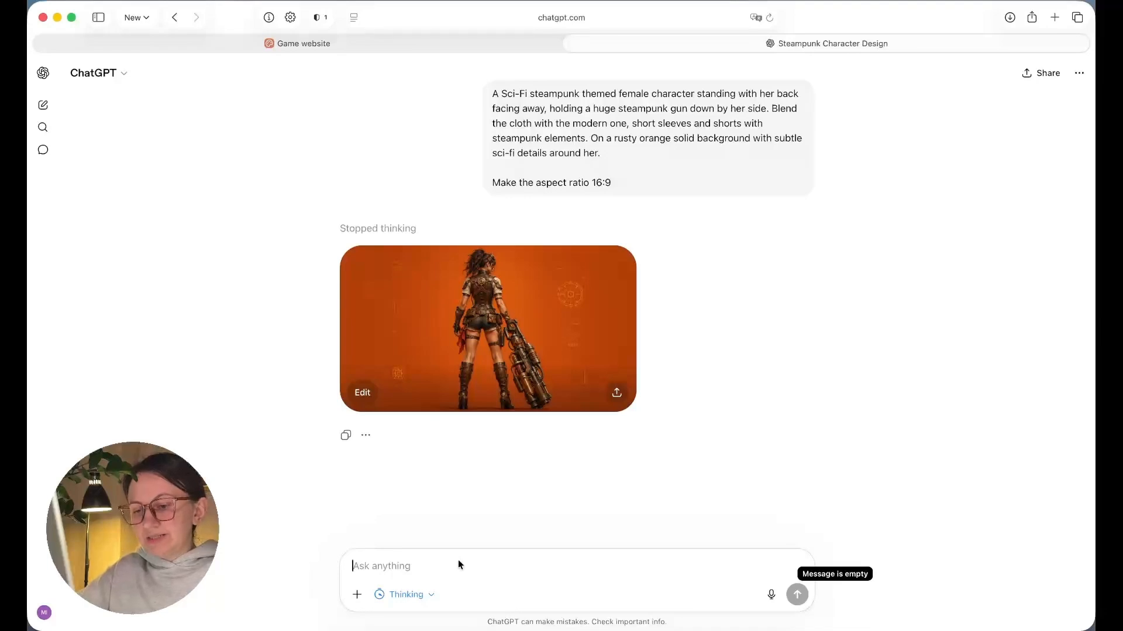
type("this is look")
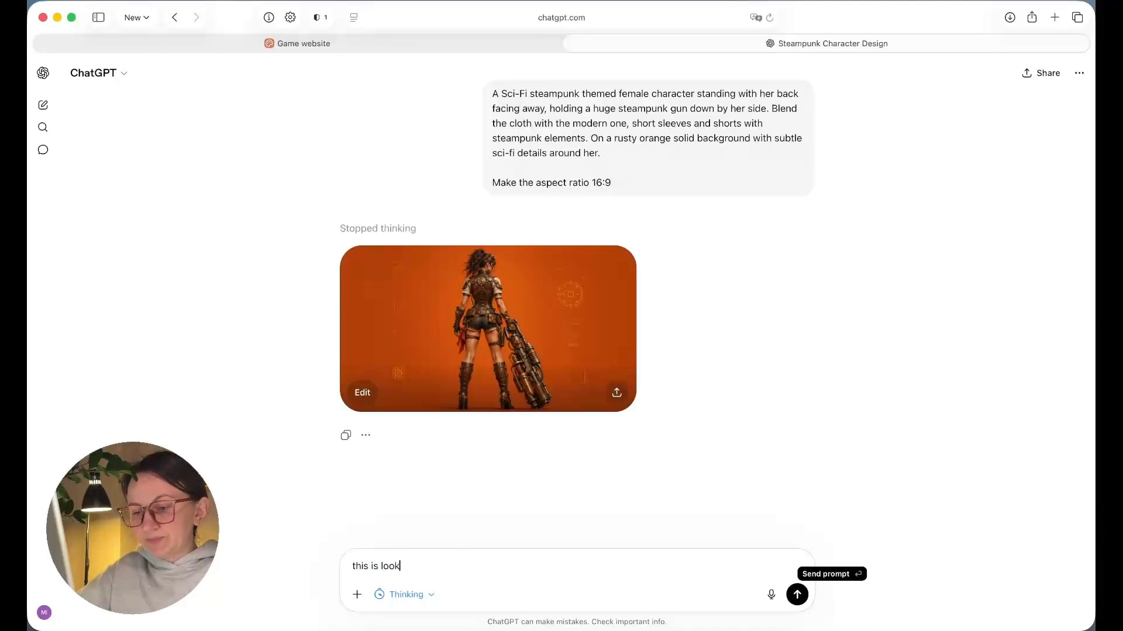
type("ing good! ")
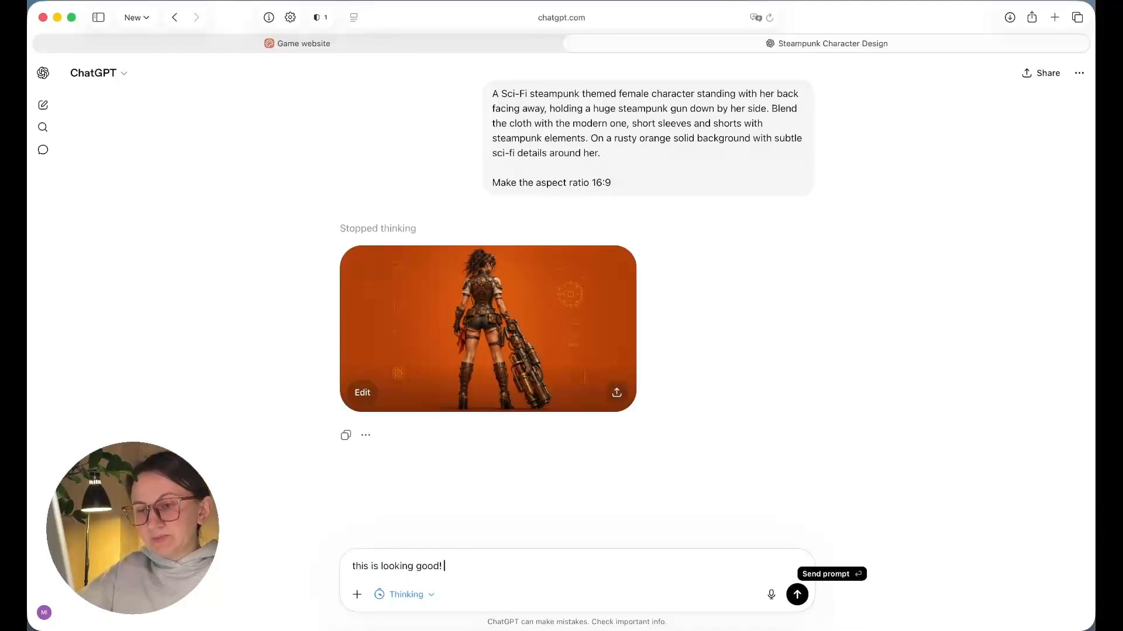
type("Could you move")
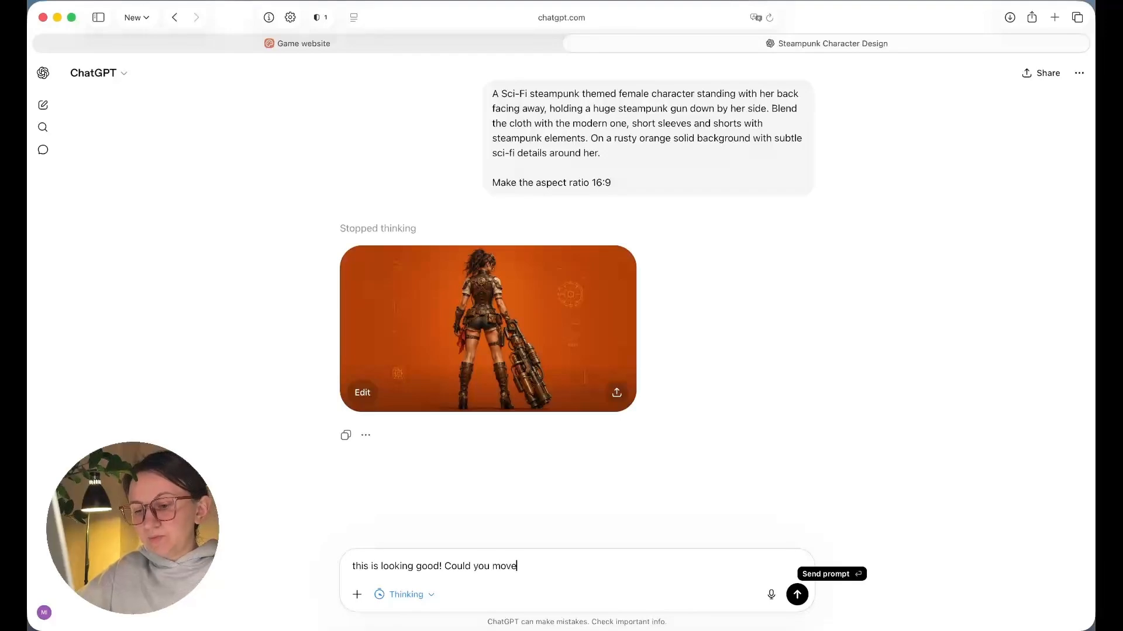
type(" charachter ")
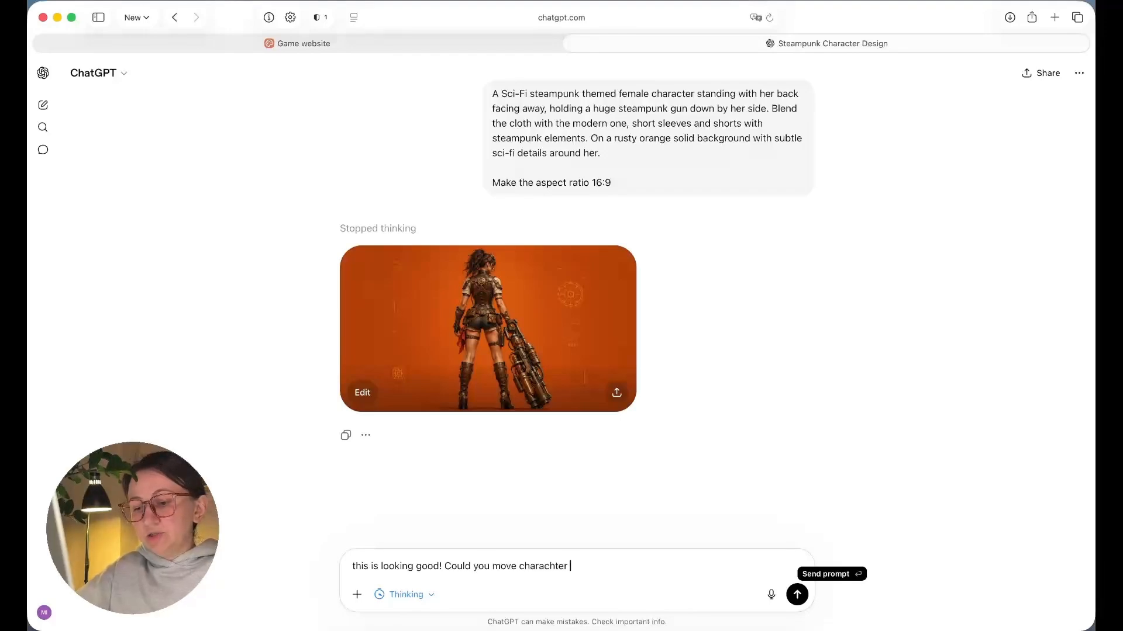
type("to the right ")
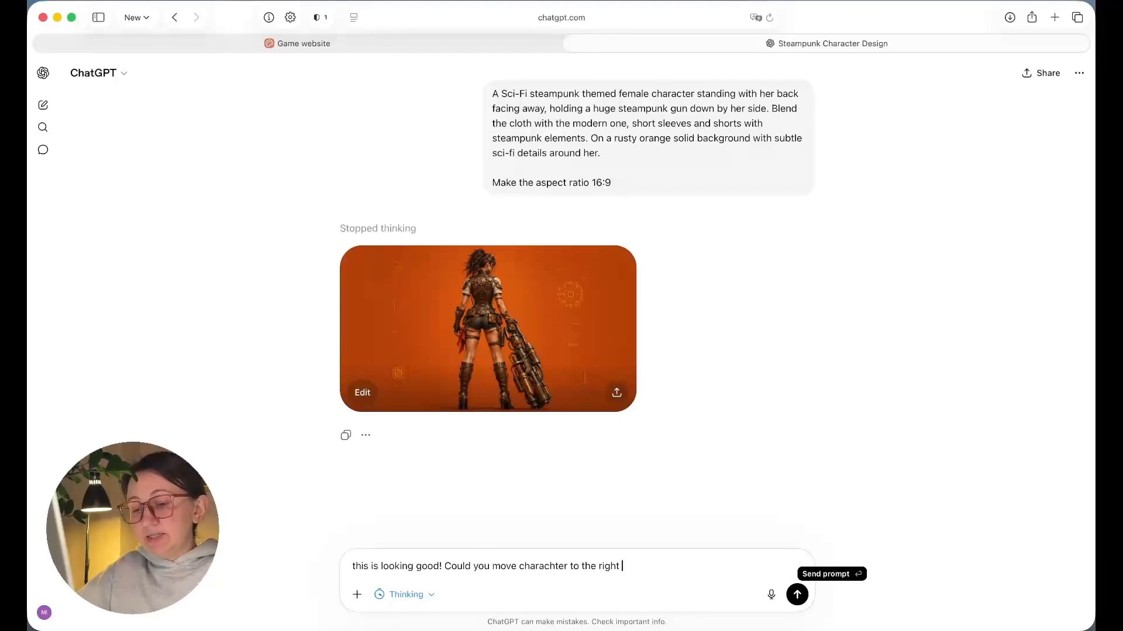
type("side of the image")
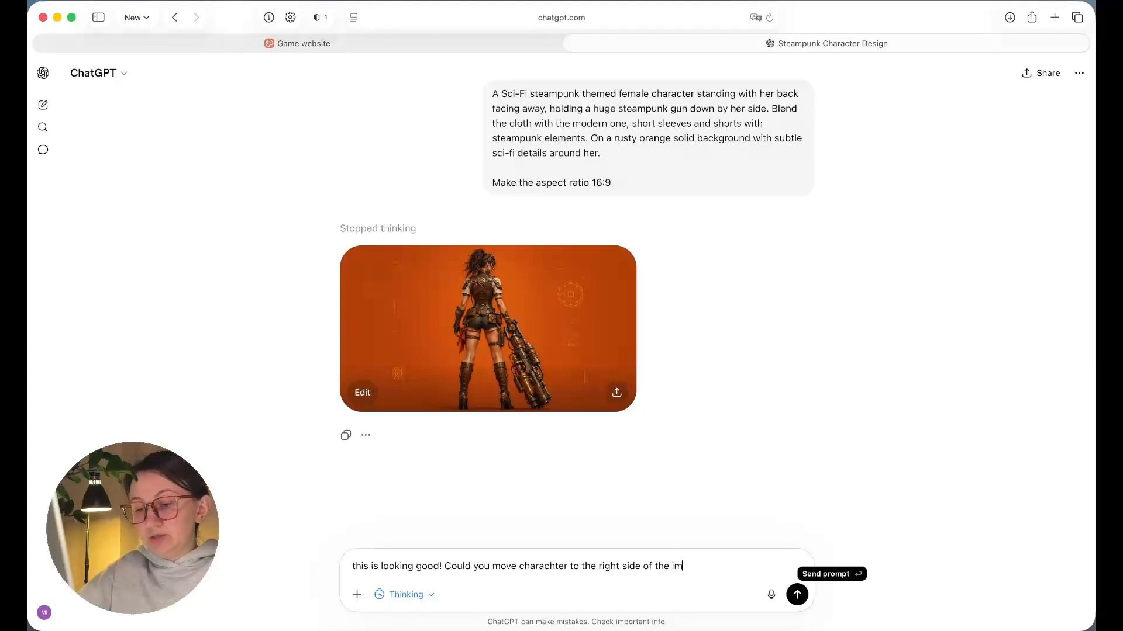
left_click(797, 594)
scroll(634, 262, "up", 5)
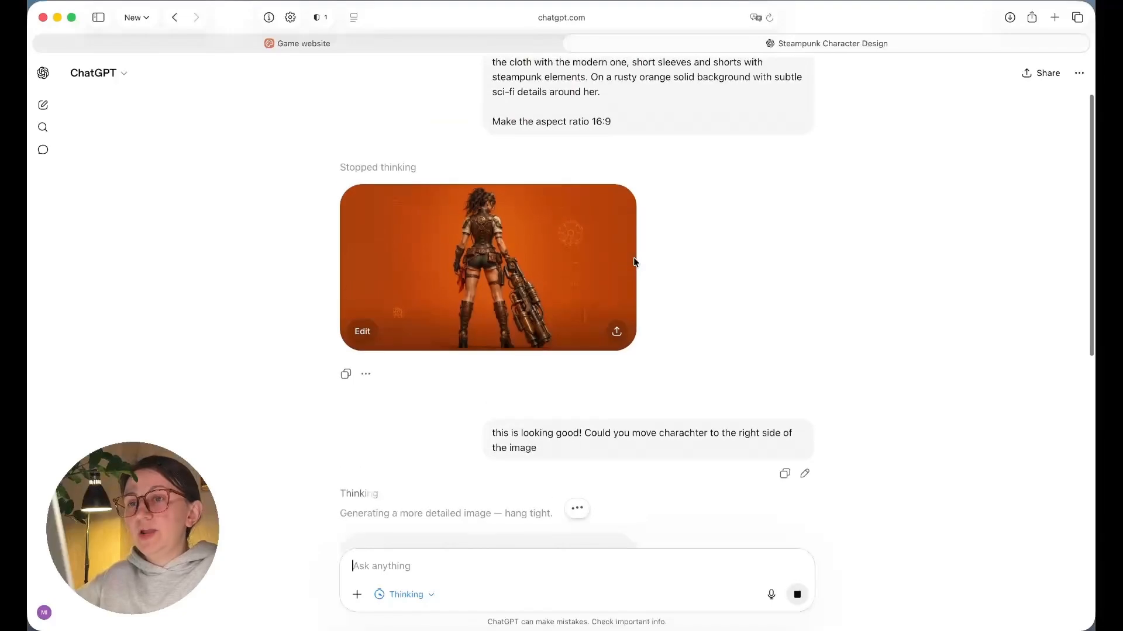
scroll(634, 262, "down", 10)
scroll(634, 262, "up", 8)
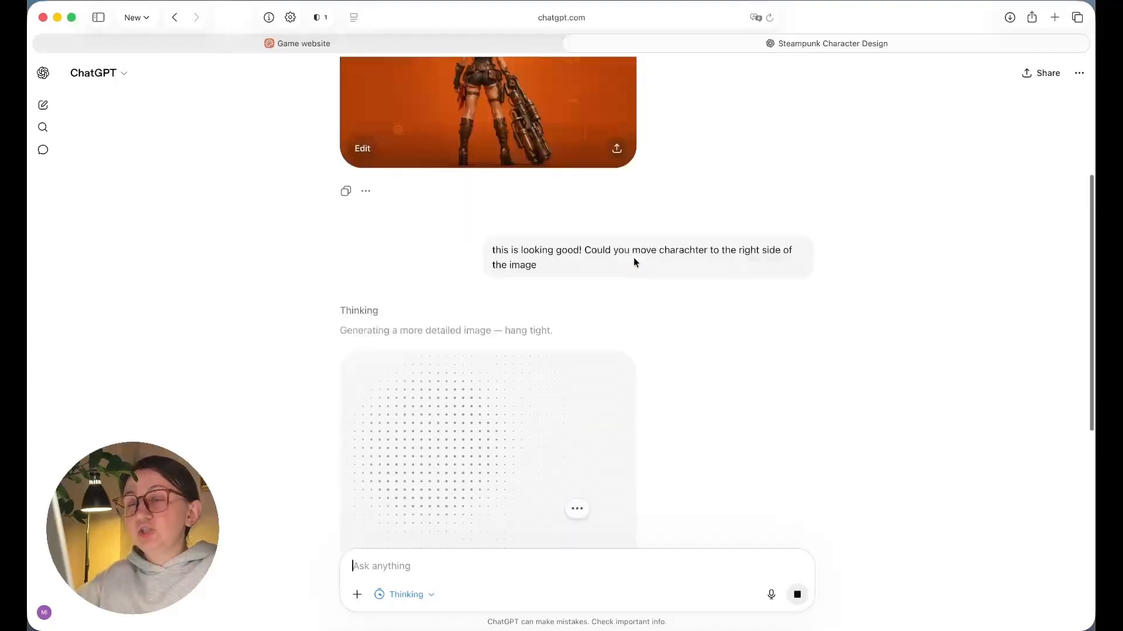
scroll(634, 262, "down", 3)
scroll(634, 259, "down", 2)
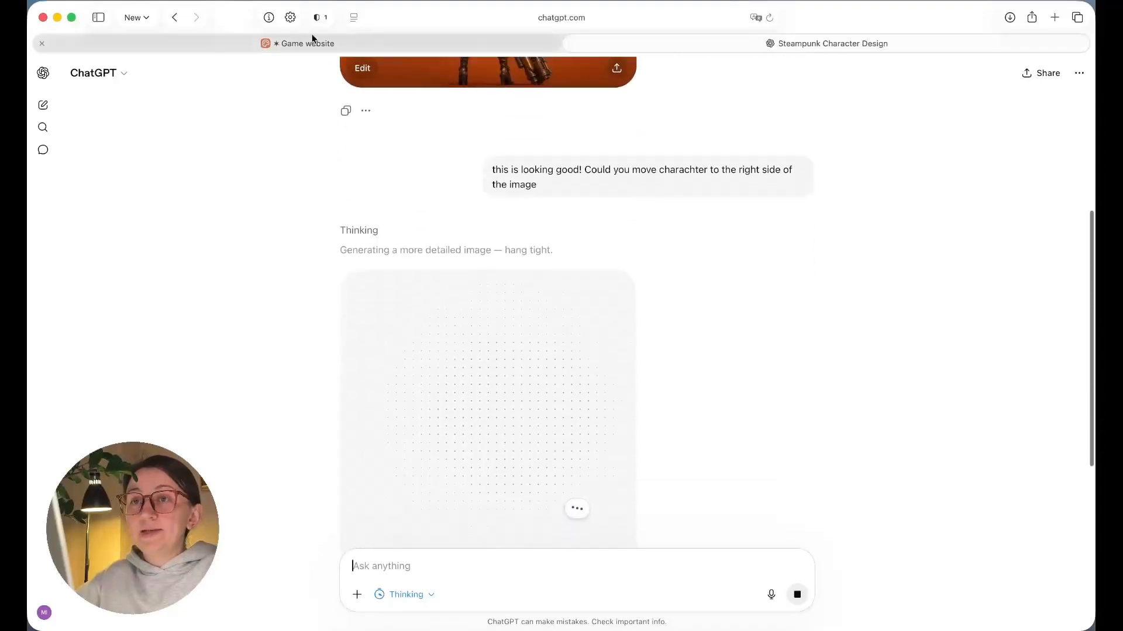
On the Game website hero, circle the Watch the Trailer arrow and the Play the Game triangle with Draw, noting "remove" for each
left_click(303, 43)
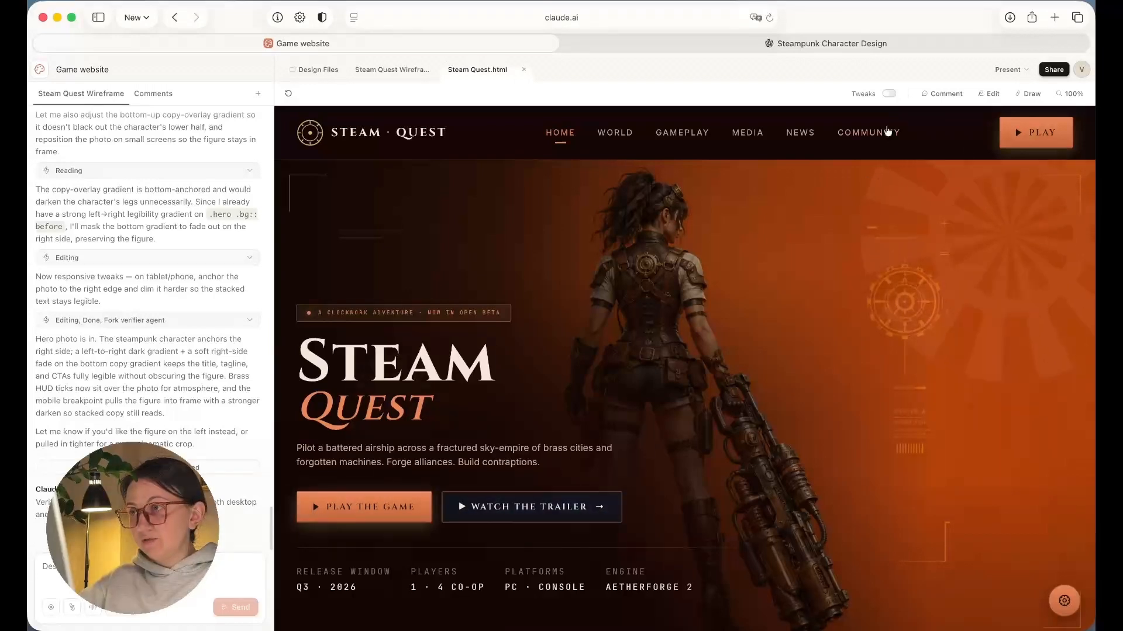
left_click(1021, 95)
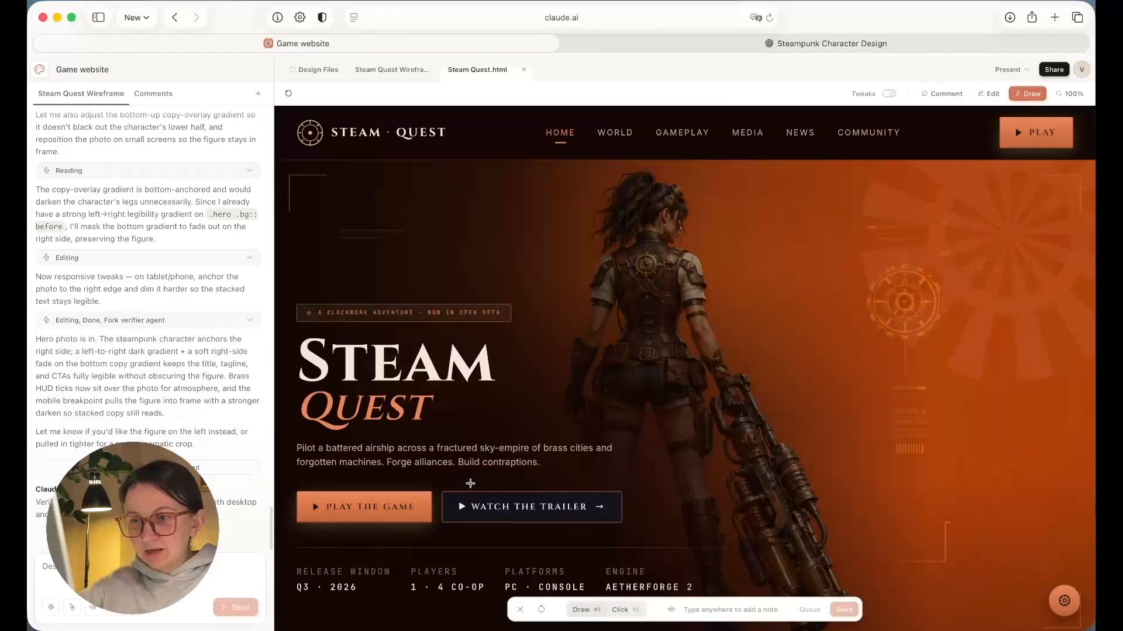
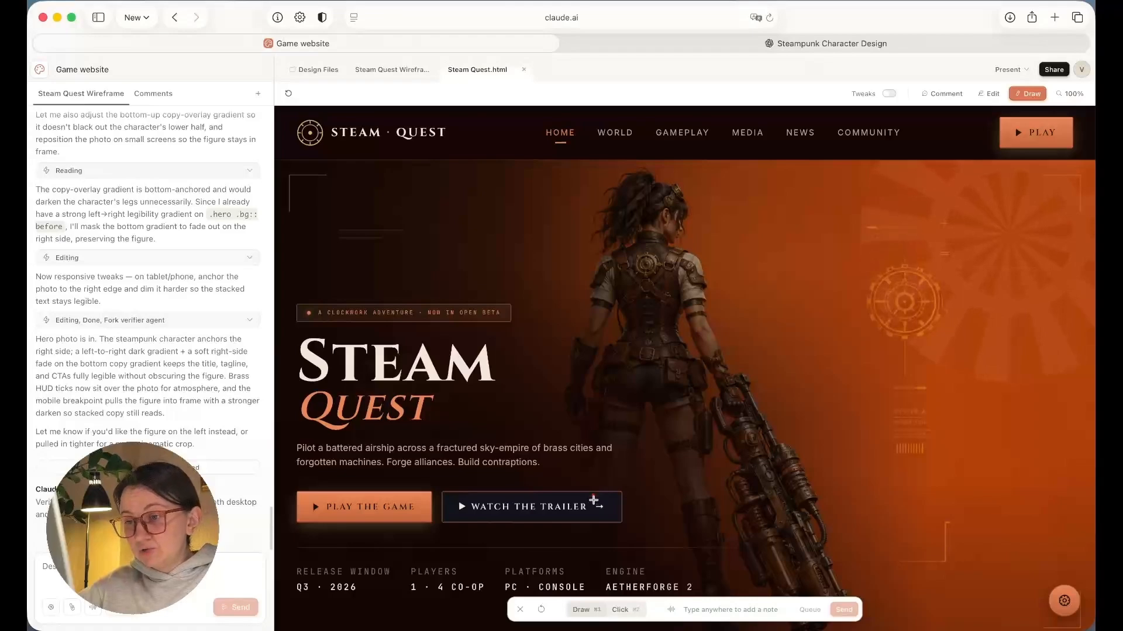
mouse_move(593, 500)
left_mouse_down()
mouse_move(608, 506)
mouse_move(603, 494)
left_mouse_up()
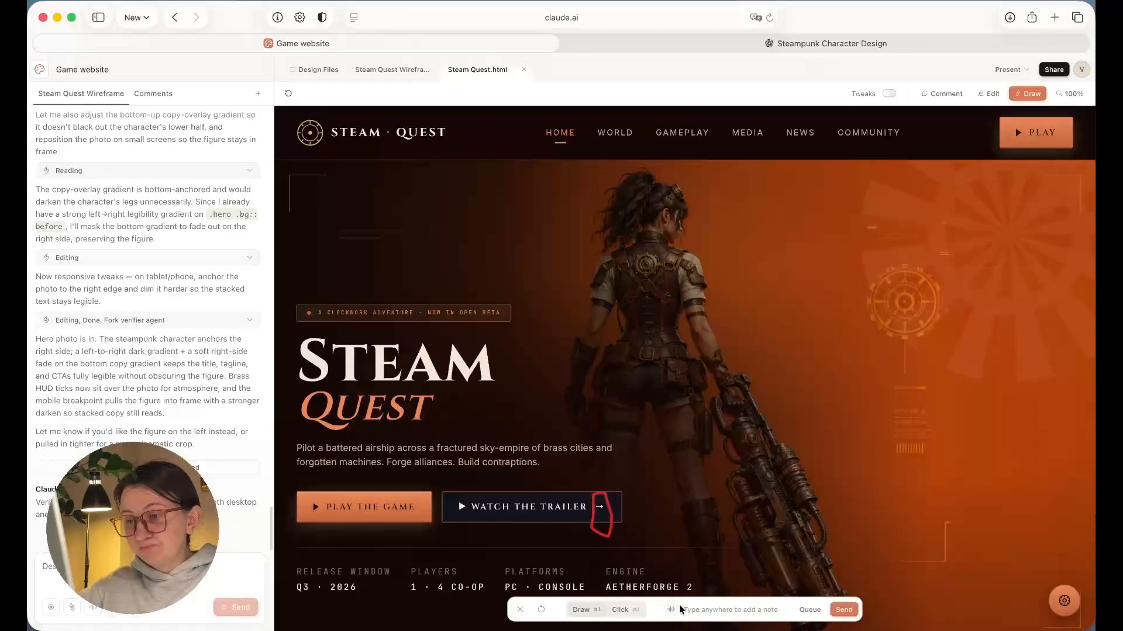
type("remove")
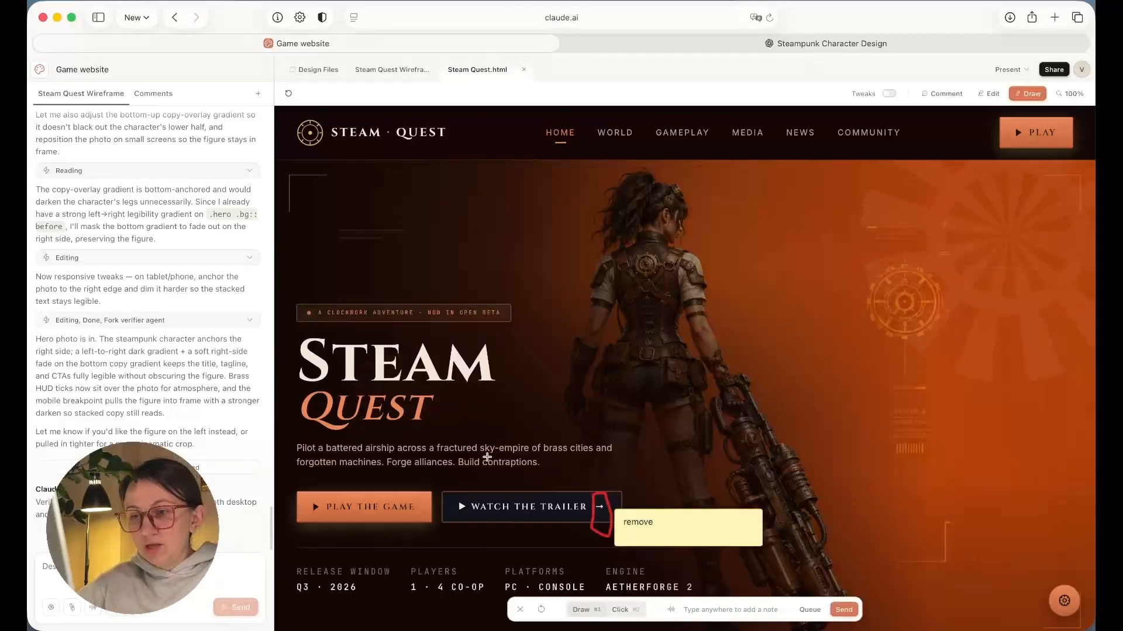
mouse_move(308, 492)
left_mouse_down()
mouse_move(309, 515)
mouse_move(325, 512)
mouse_move(319, 488)
mouse_move(328, 525)
left_mouse_up()
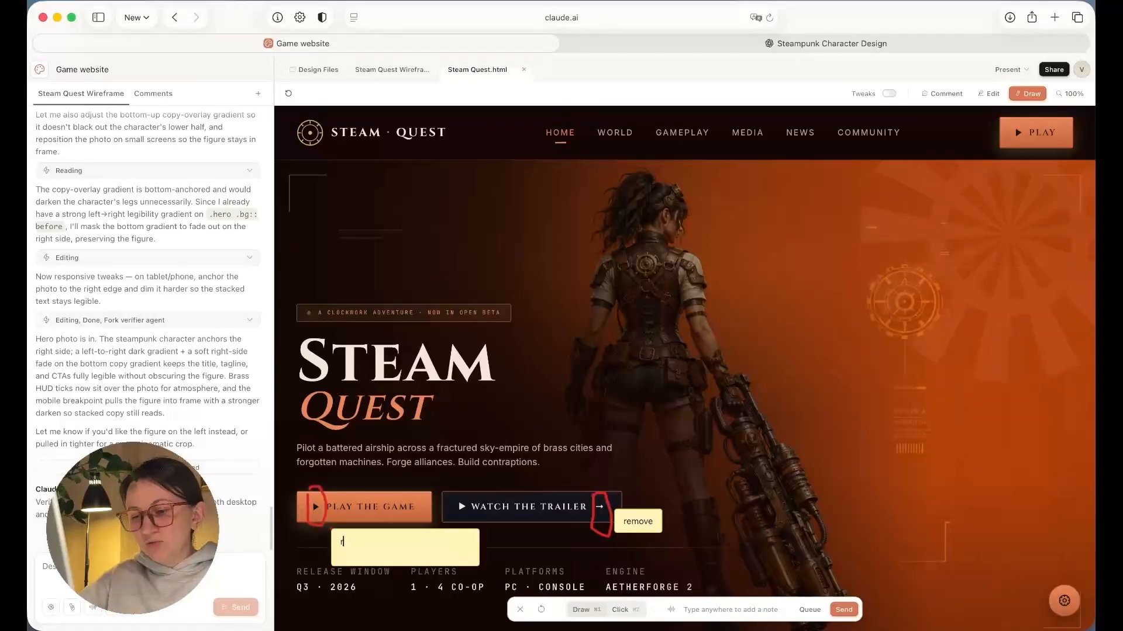
type("remove")
Circle the release, players, platforms and engine strip, add the note "make these texts smaller", and send the markup
mouse_move(686, 556)
left_mouse_down()
mouse_move(272, 570)
mouse_move(357, 617)
mouse_move(649, 594)
mouse_move(723, 554)
mouse_move(688, 556)
mouse_move(708, 563)
left_mouse_up()
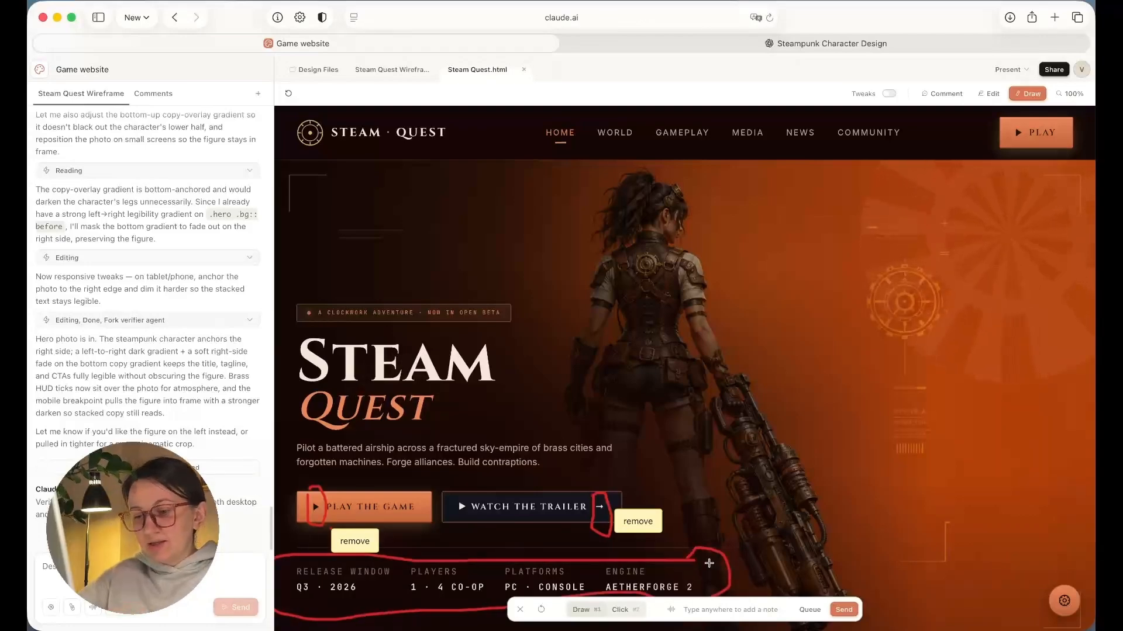
type("make these te")
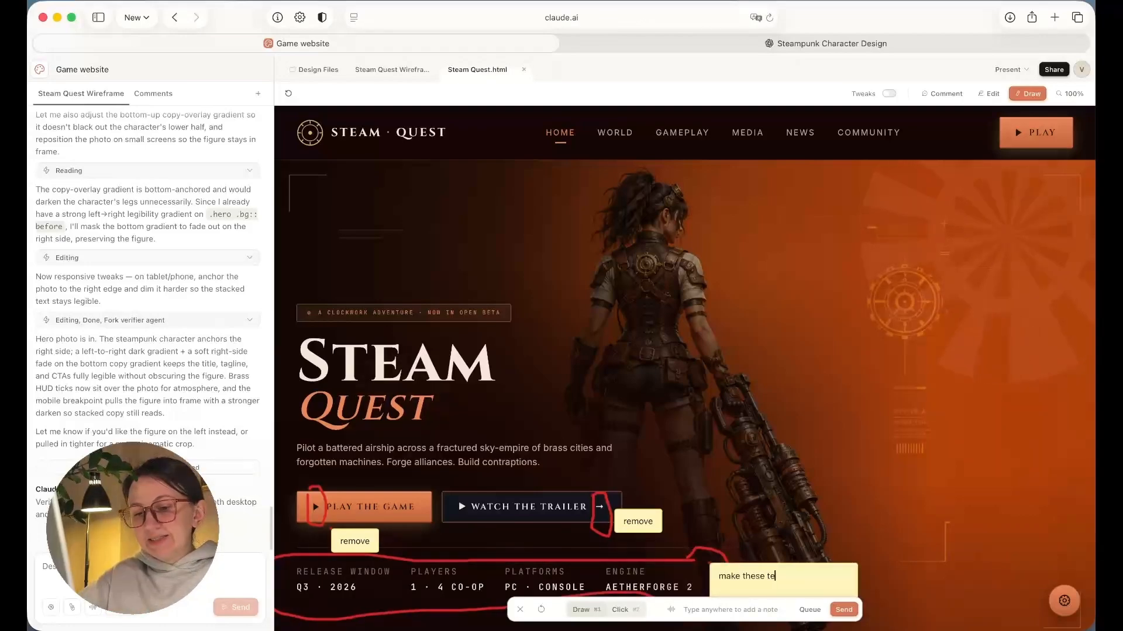
type("xts smaller")
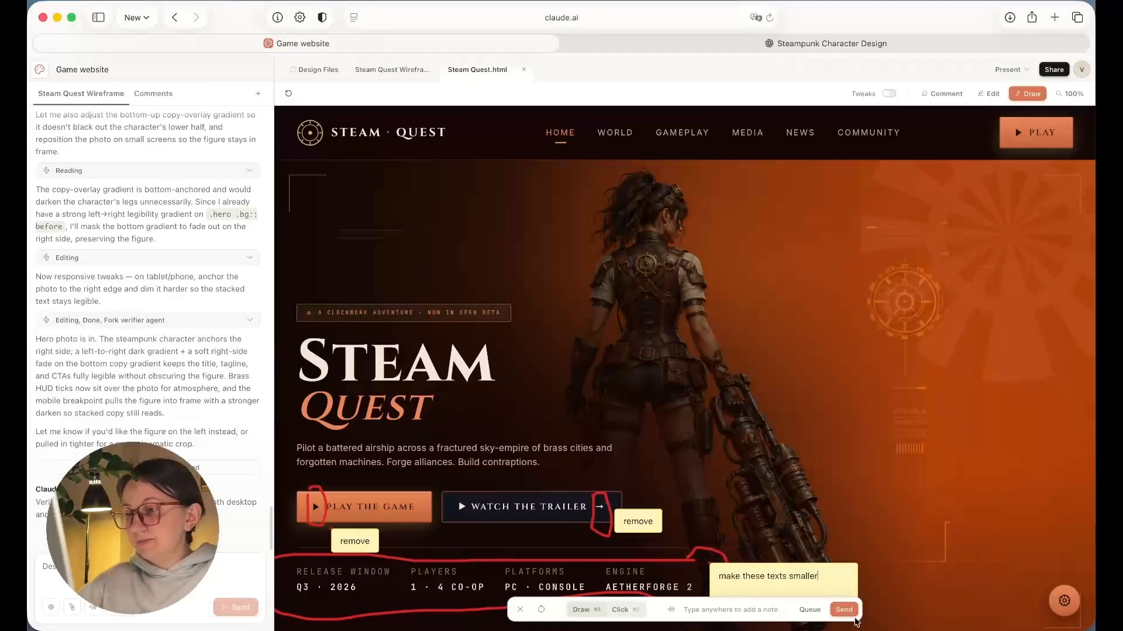
left_click(846, 611)
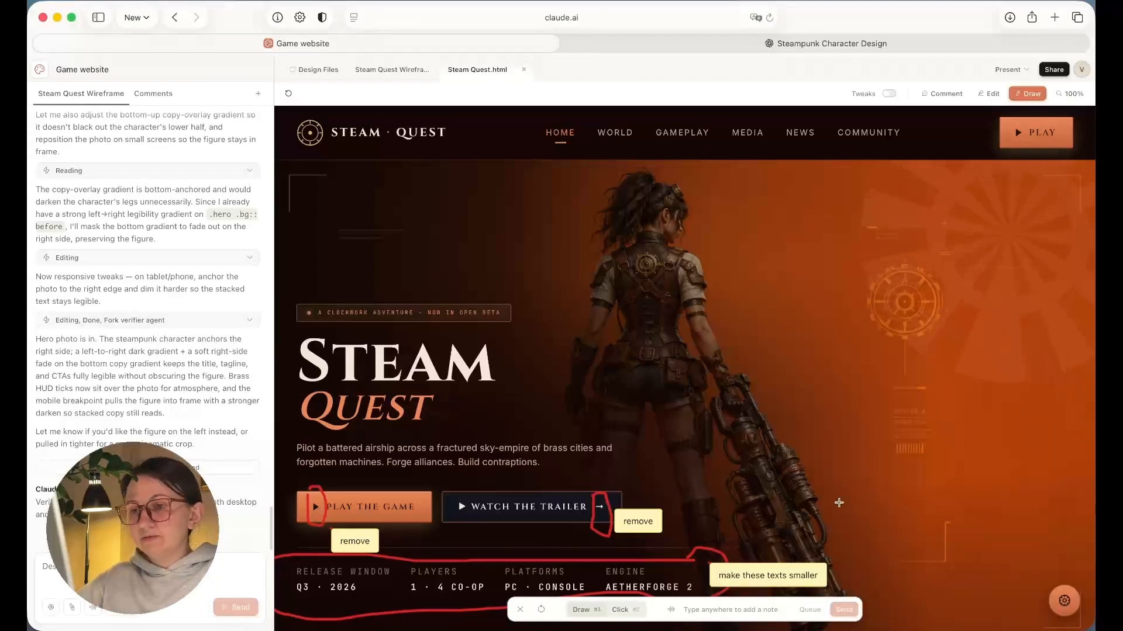
Switch back to ChatGPT, open the revised image with the character on the right side, and download it
left_click(740, 45)
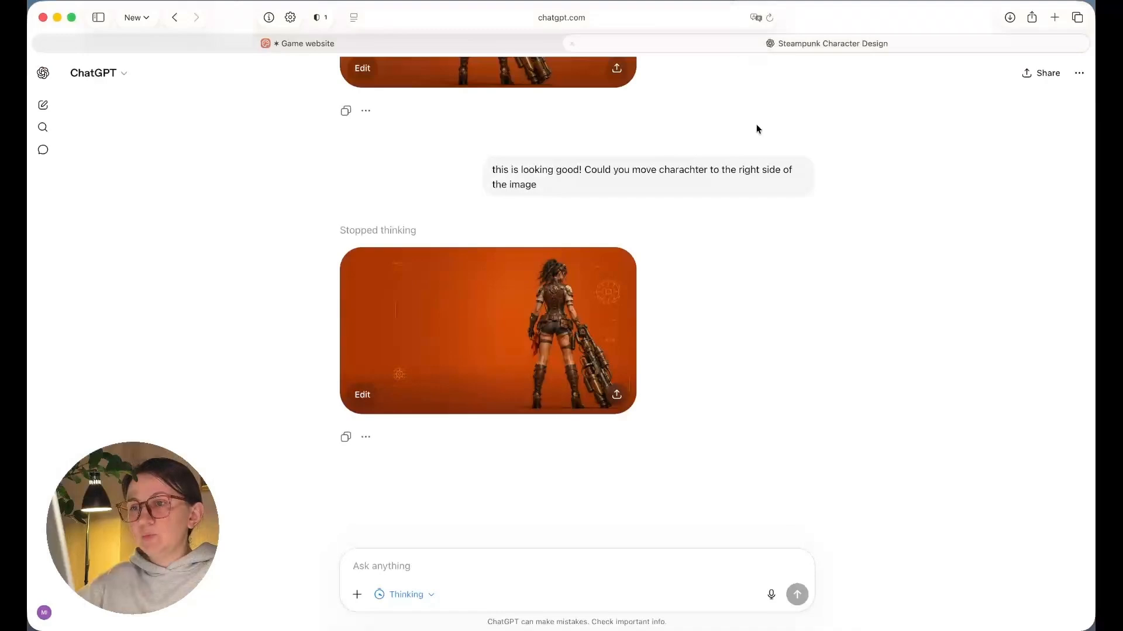
left_click(527, 370)
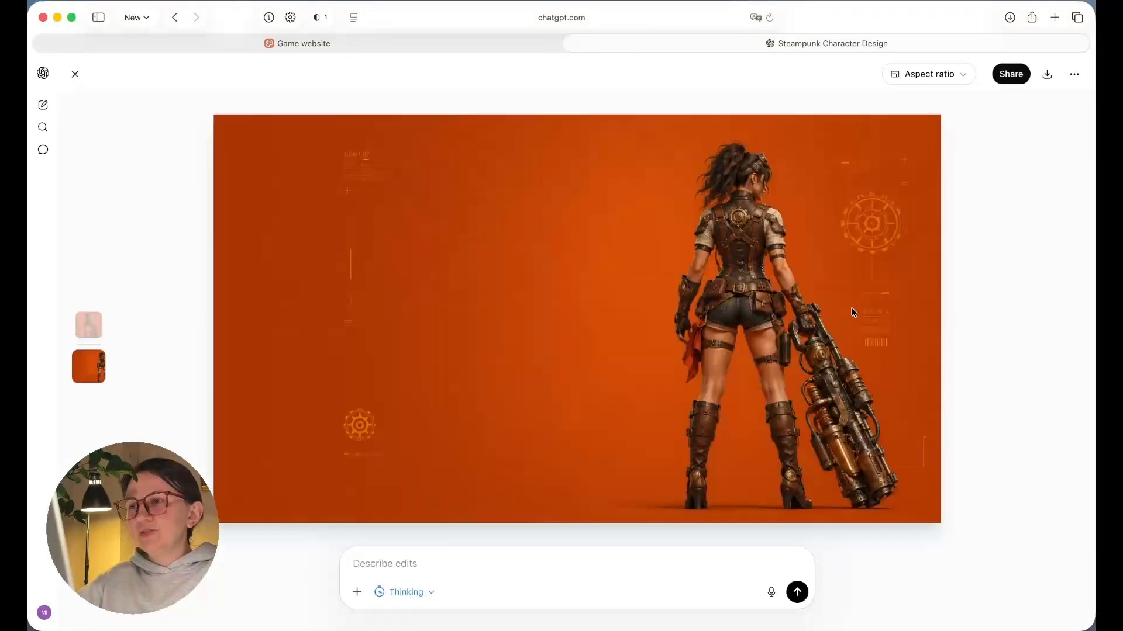
mouse_move(469, 629)
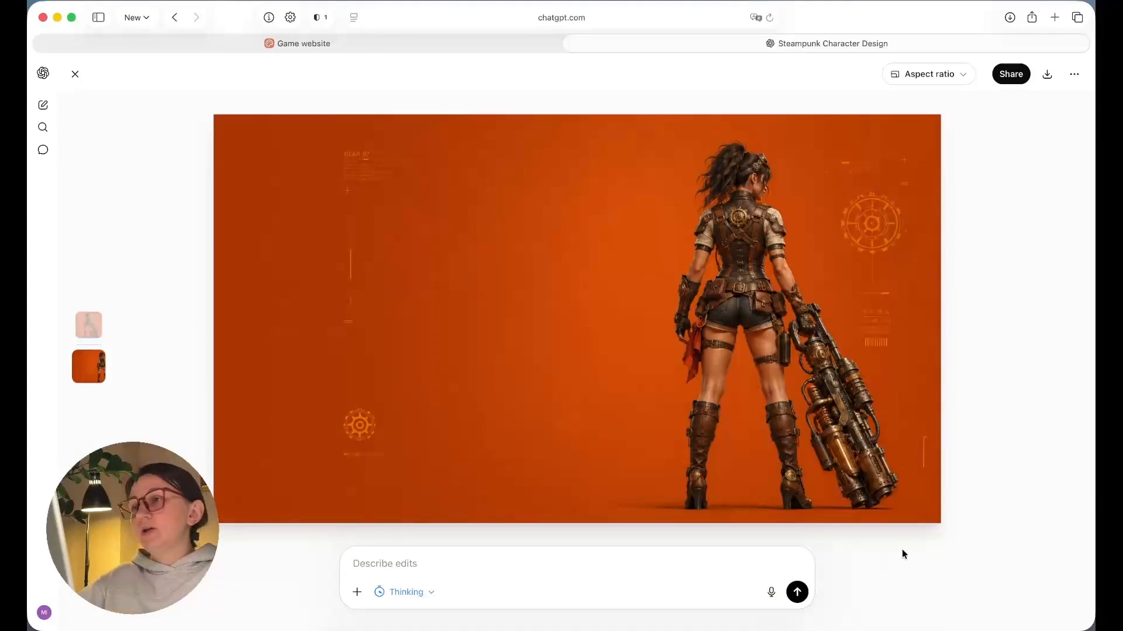
left_click(1053, 79)
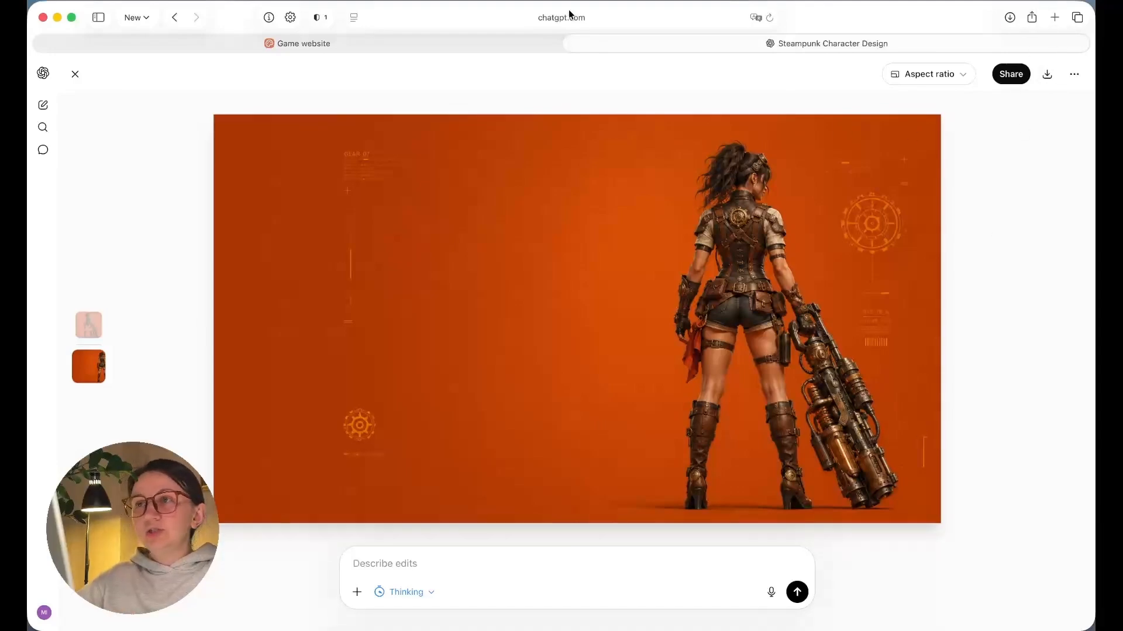
Return to the Game website and examine the hero's edited buttons and info strip along with the page below
left_click(385, 39)
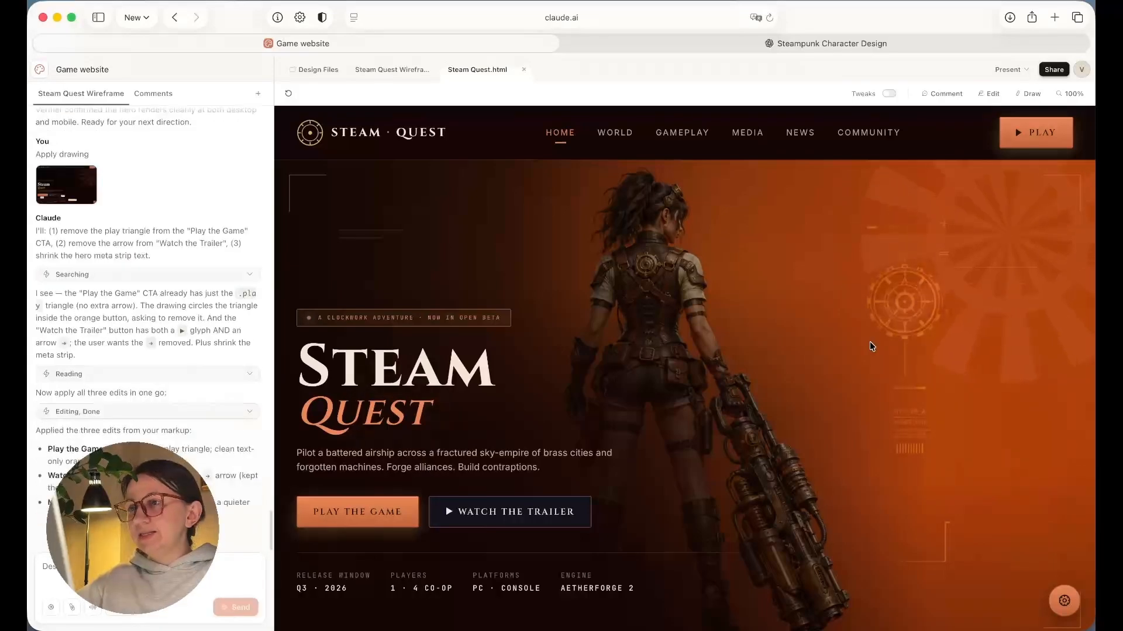
scroll(870, 343, "down", 10)
scroll(869, 346, "up", 10)
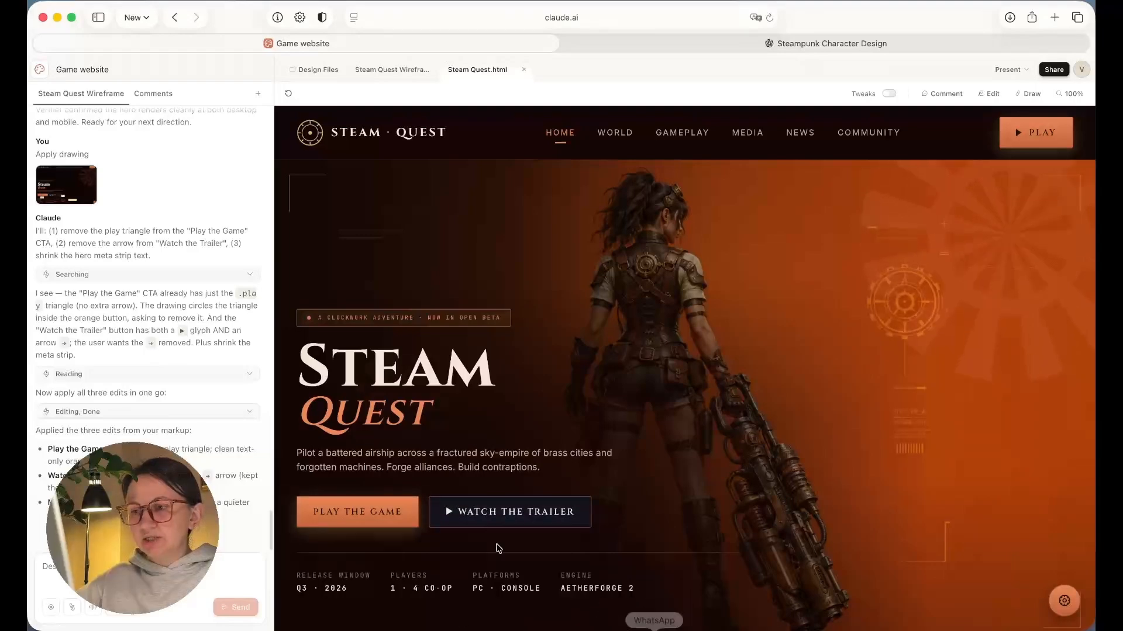
Attach the downloaded character image and send the request "replace background image on the Hero"
left_click(72, 607)
left_click(440, 274)
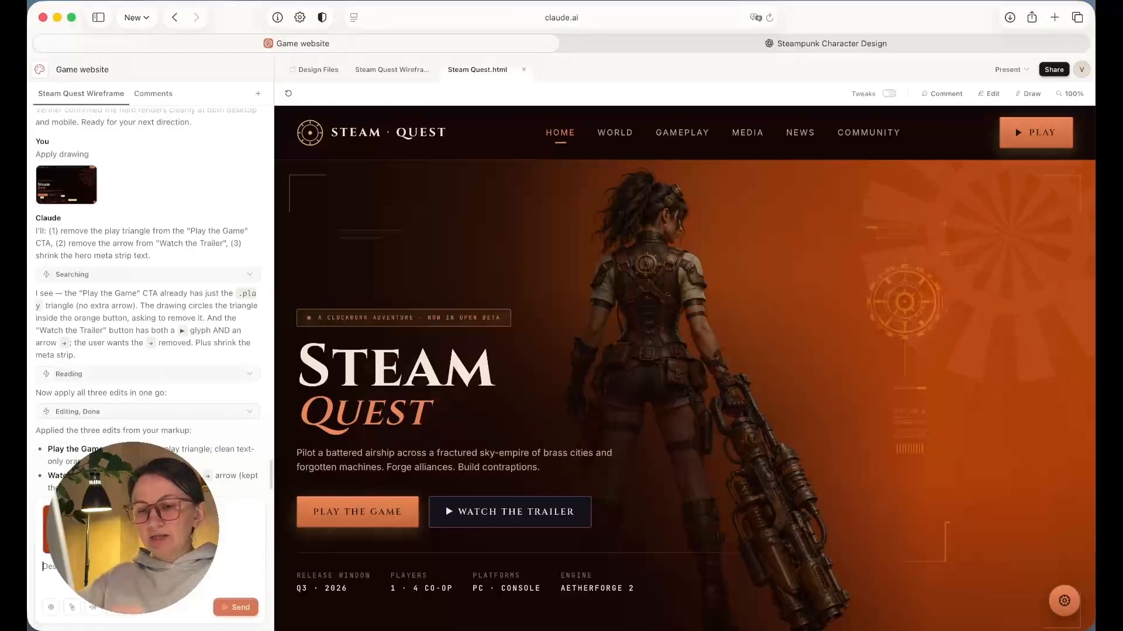
type("repl")
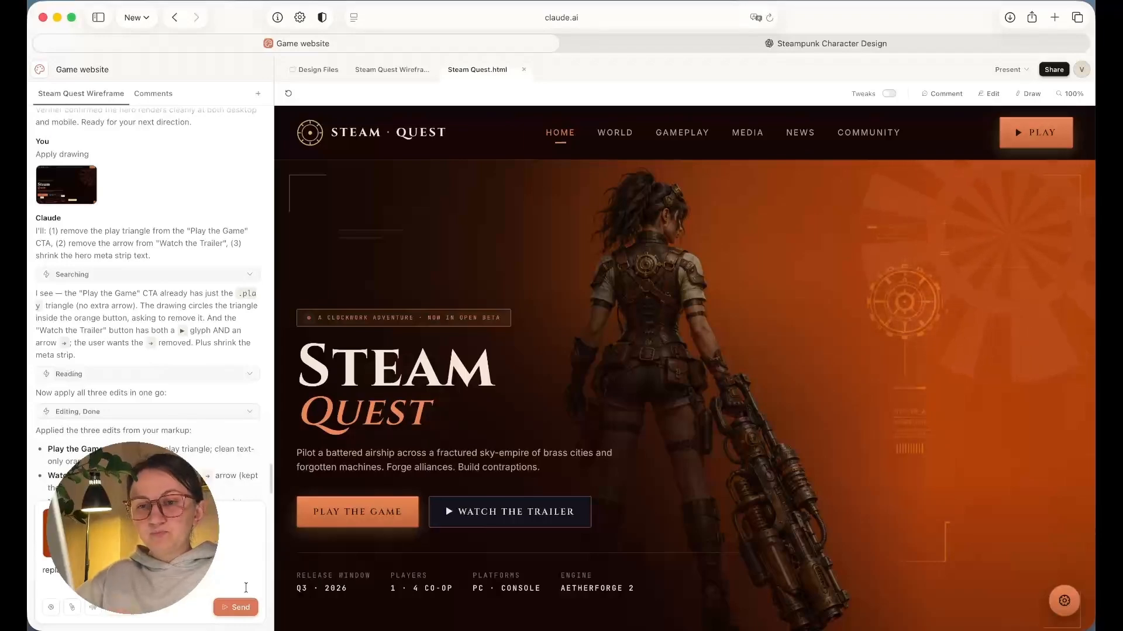
key("Return")
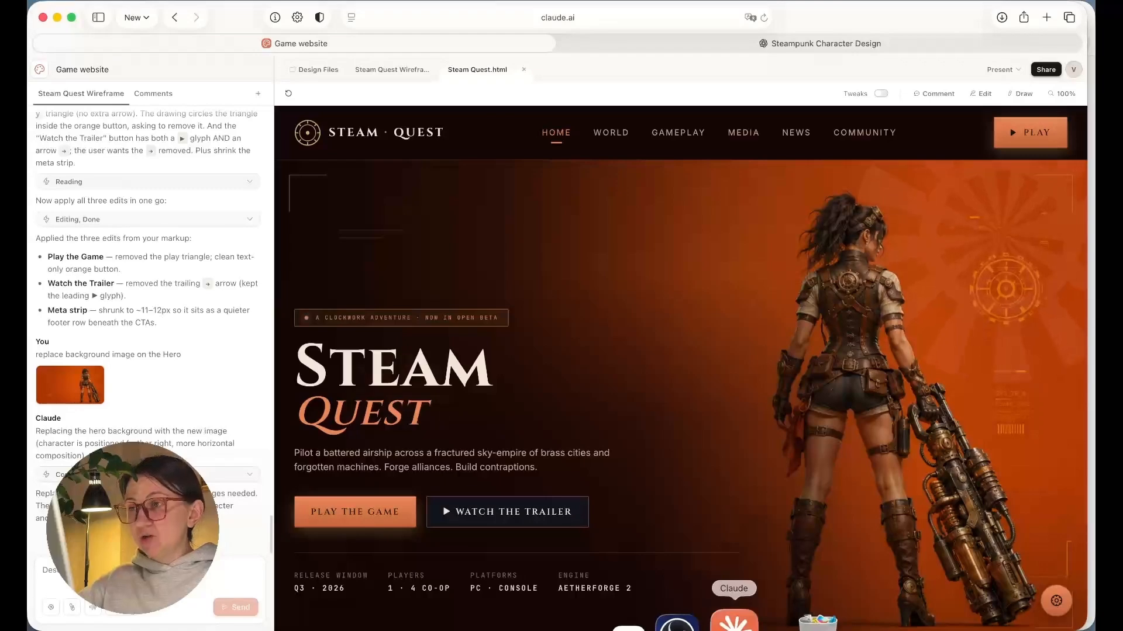
Switch to the Claude desktop app and review the plan usage limits, including the Claude Design weekly limit
left_click(734, 623)
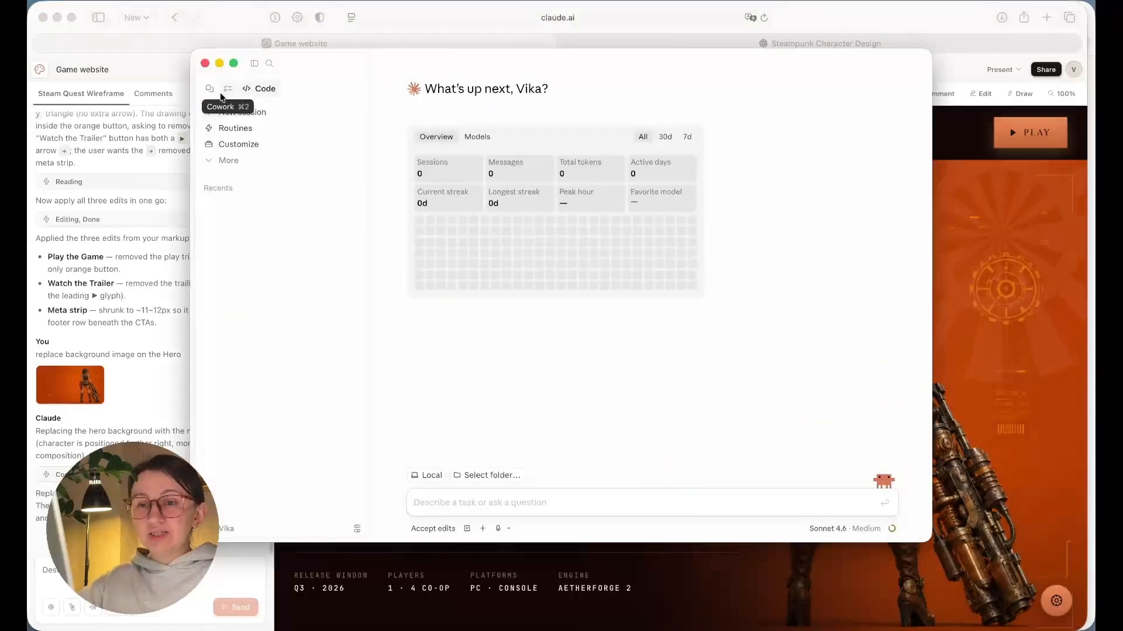
left_click(226, 528)
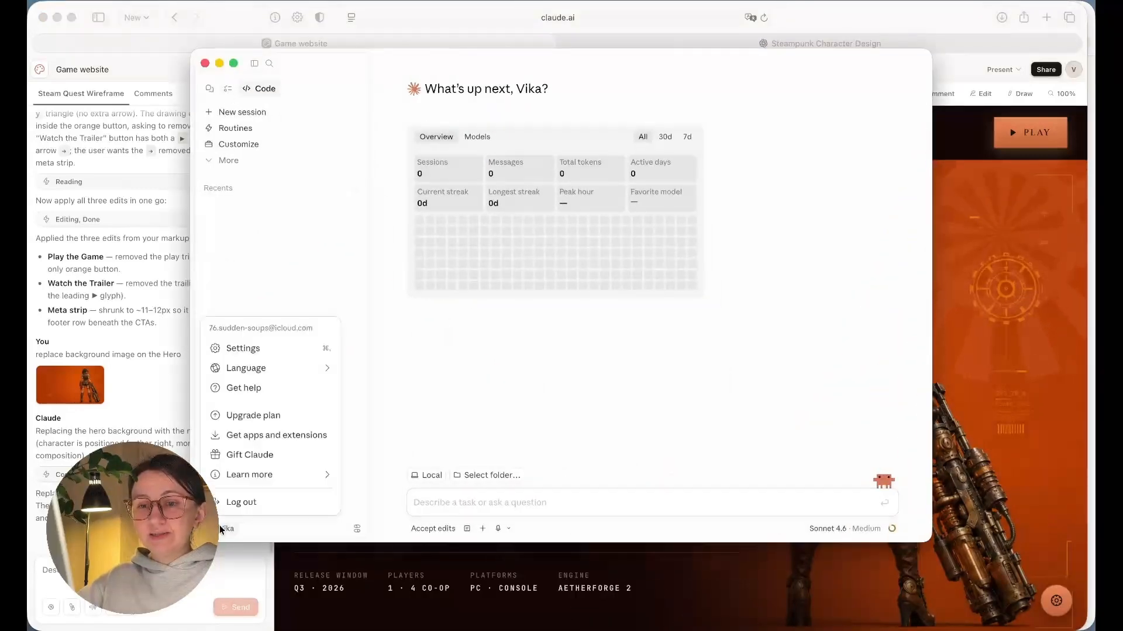
left_click(249, 349)
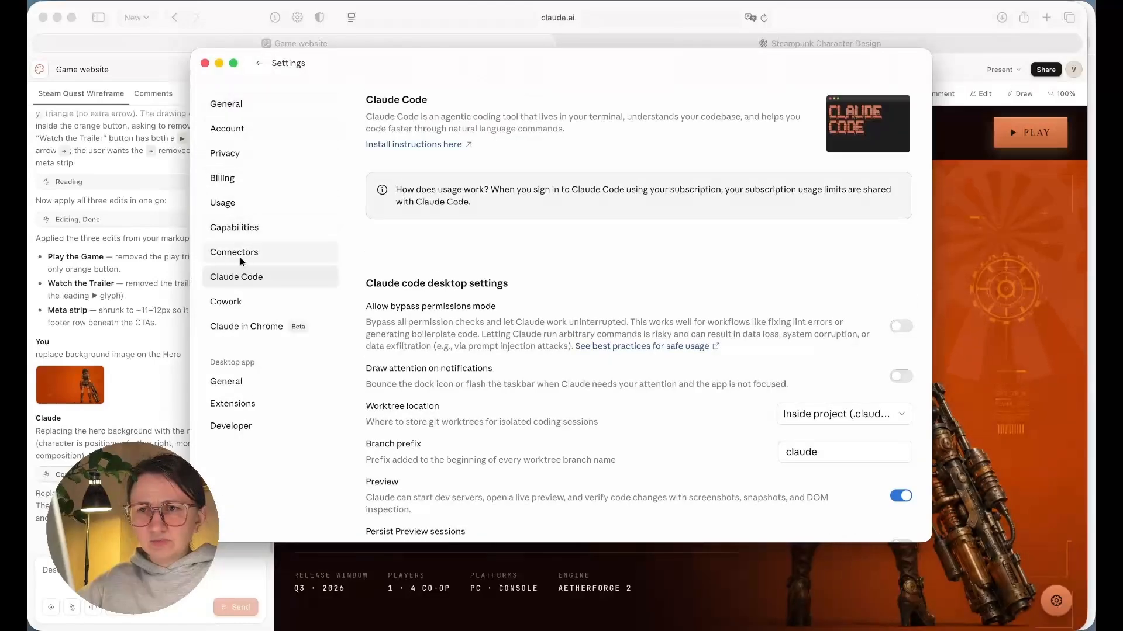
left_click(240, 205)
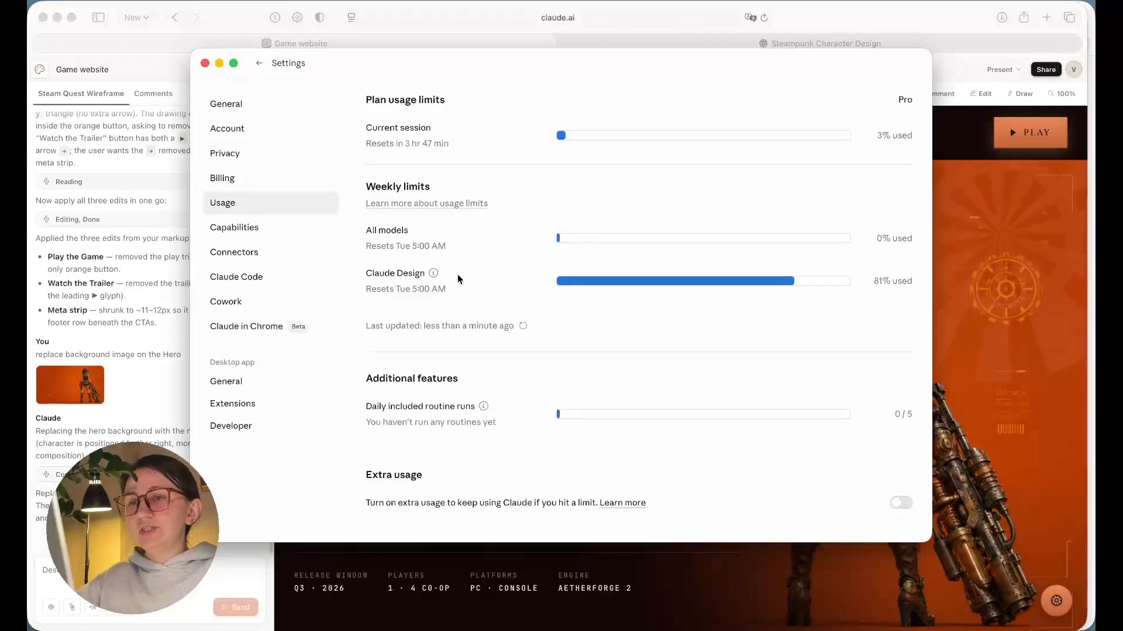
key("Escape")
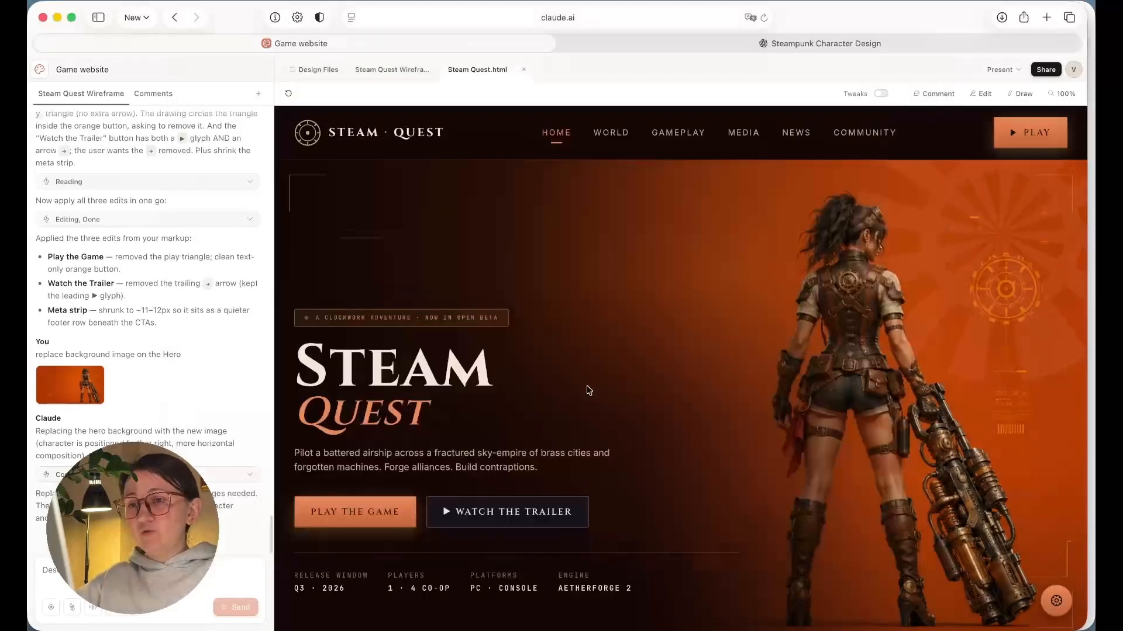
scroll(591, 389, "down", 15)
scroll(591, 389, "up", 15)
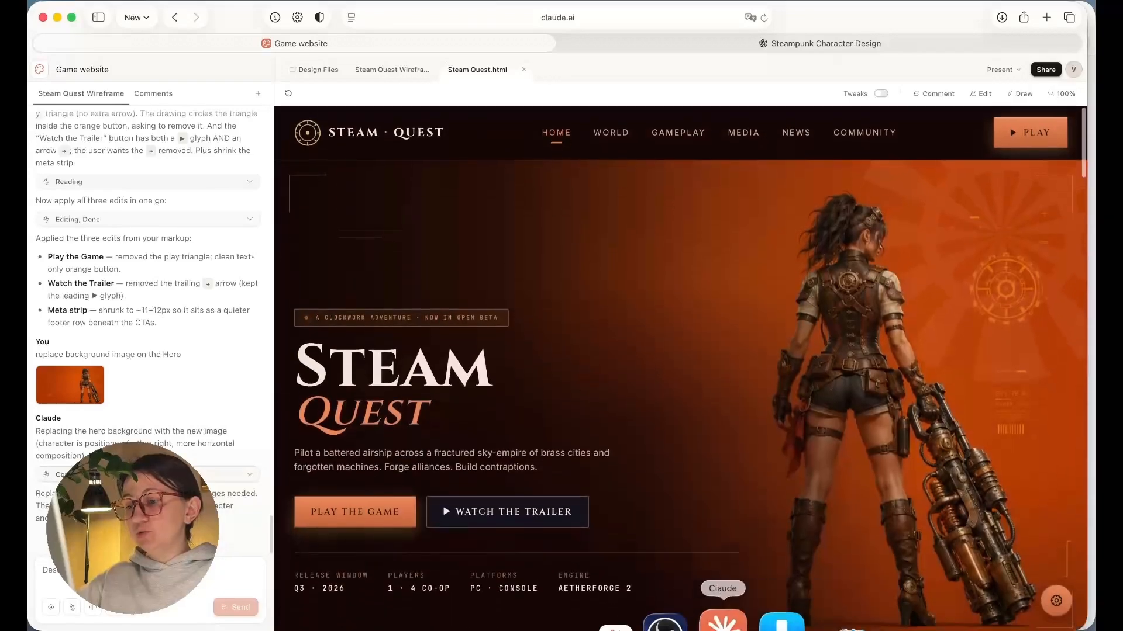
left_click(722, 621)
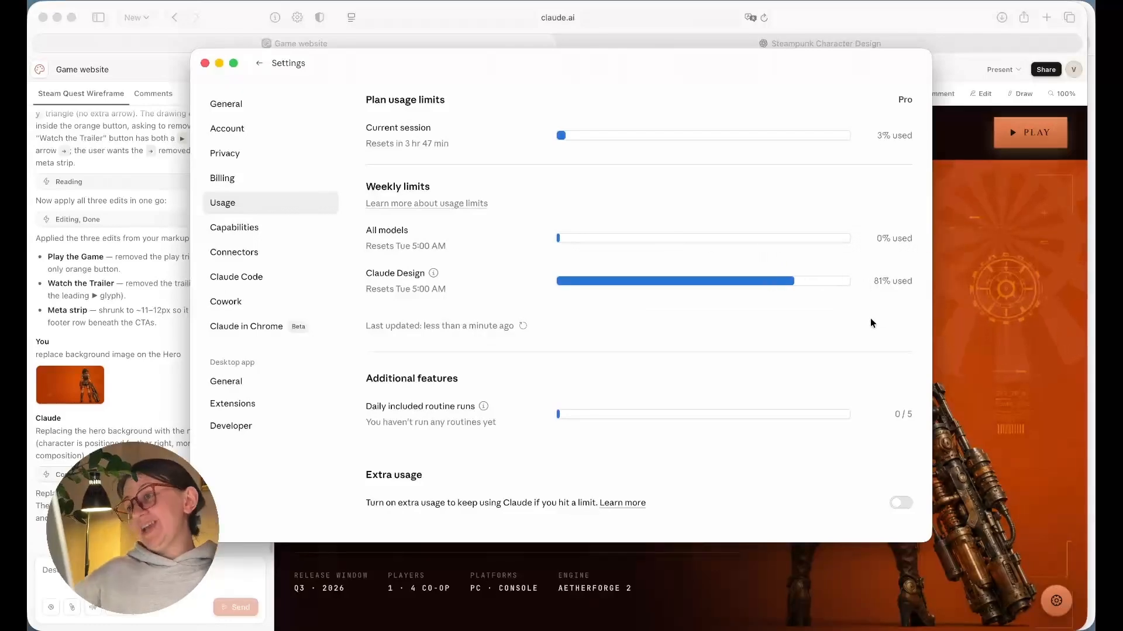
left_click(219, 63)
Examine the Steam Quest page from the updated hero through the setting, gameplay, footage and cast sections to the closing call to action
scroll(638, 386, "down", 5)
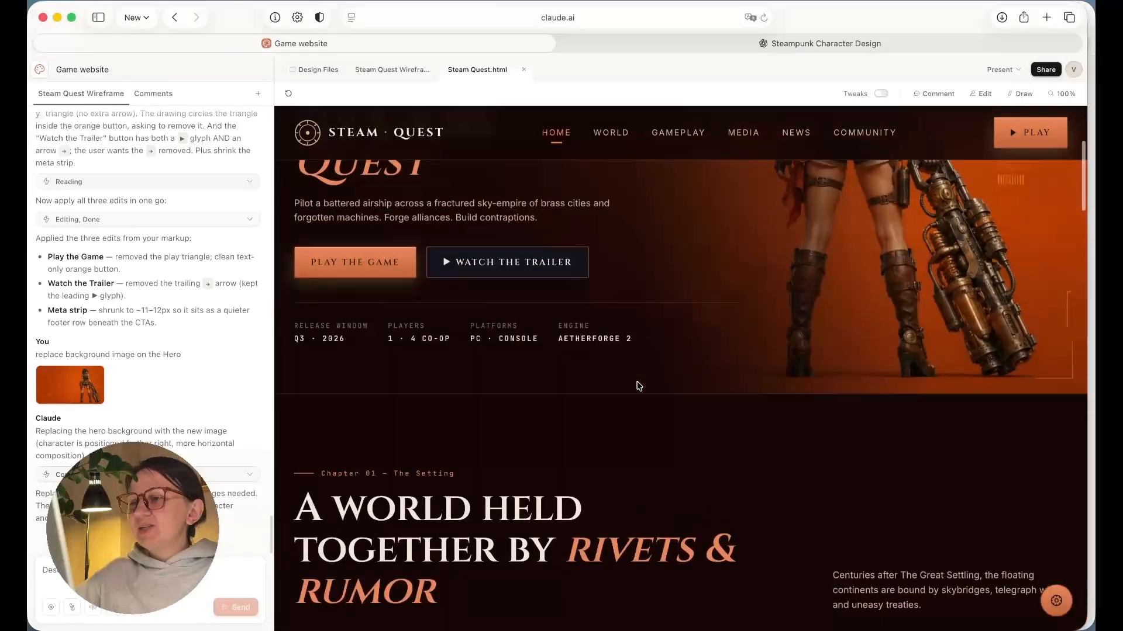
scroll(639, 386, "down", 10)
scroll(639, 386, "up", 5)
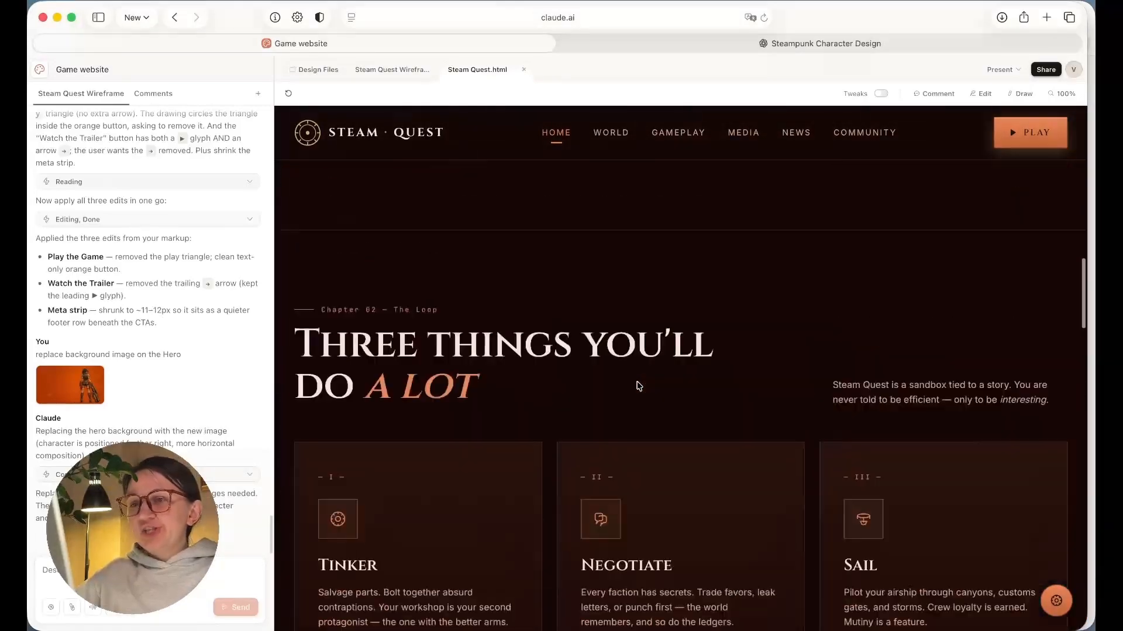
scroll(638, 386, "down", 10)
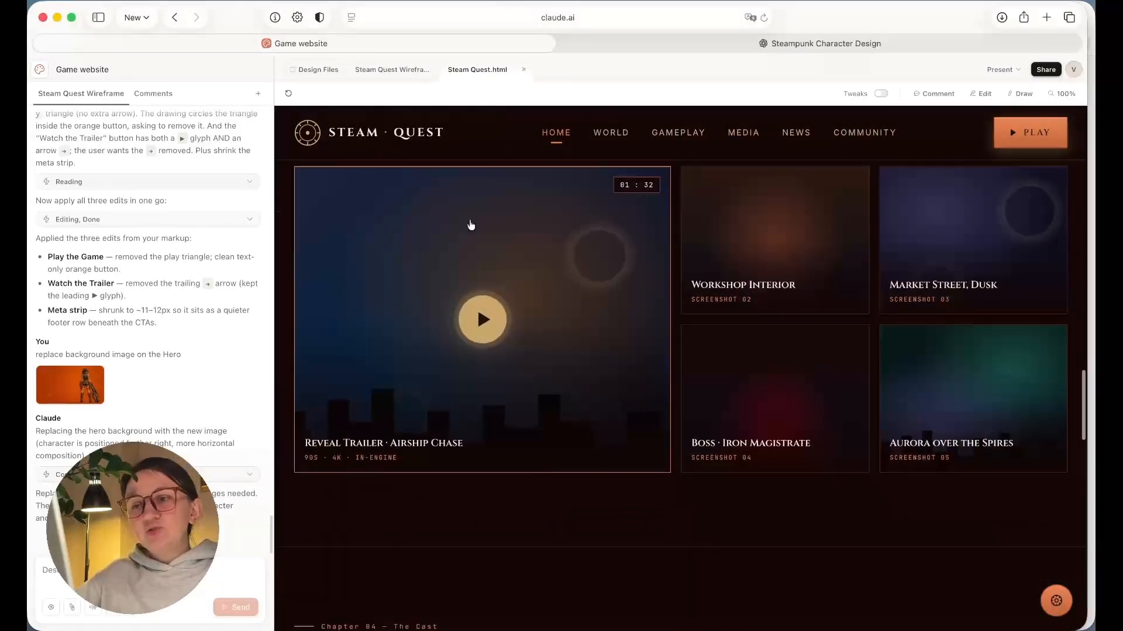
scroll(636, 476, "down", 8)
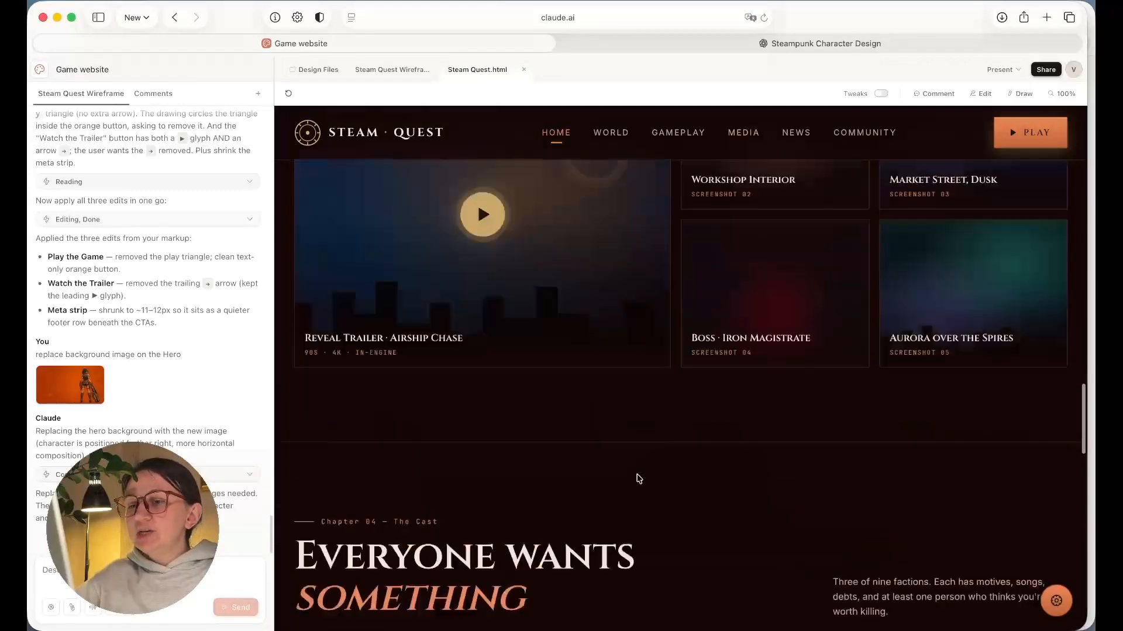
scroll(638, 479, "down", 3)
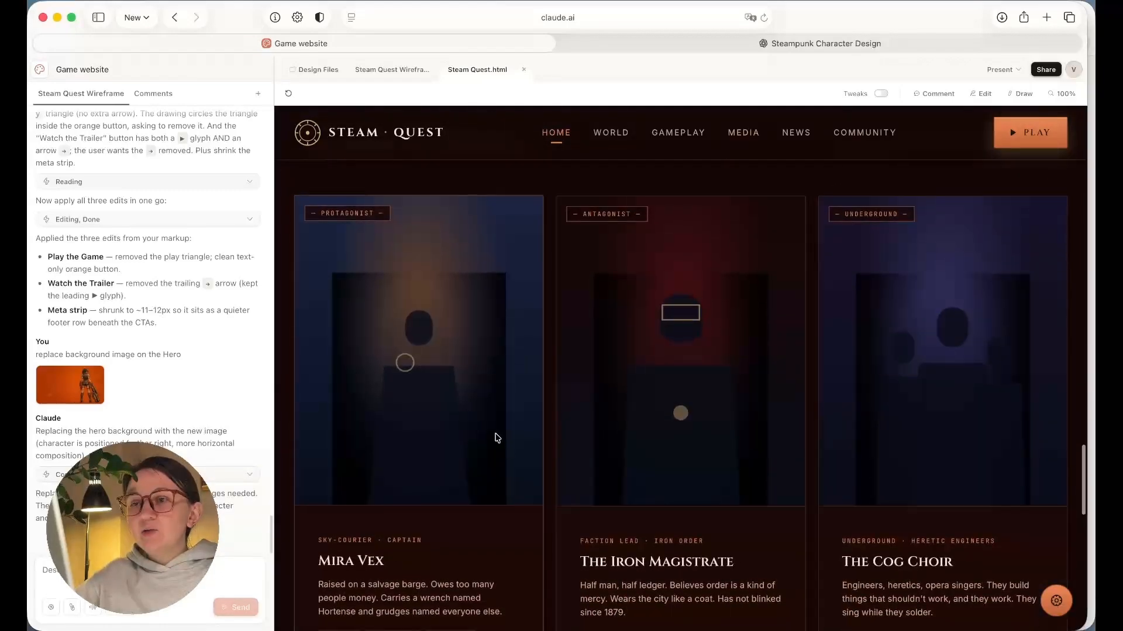
scroll(745, 386, "down", 2)
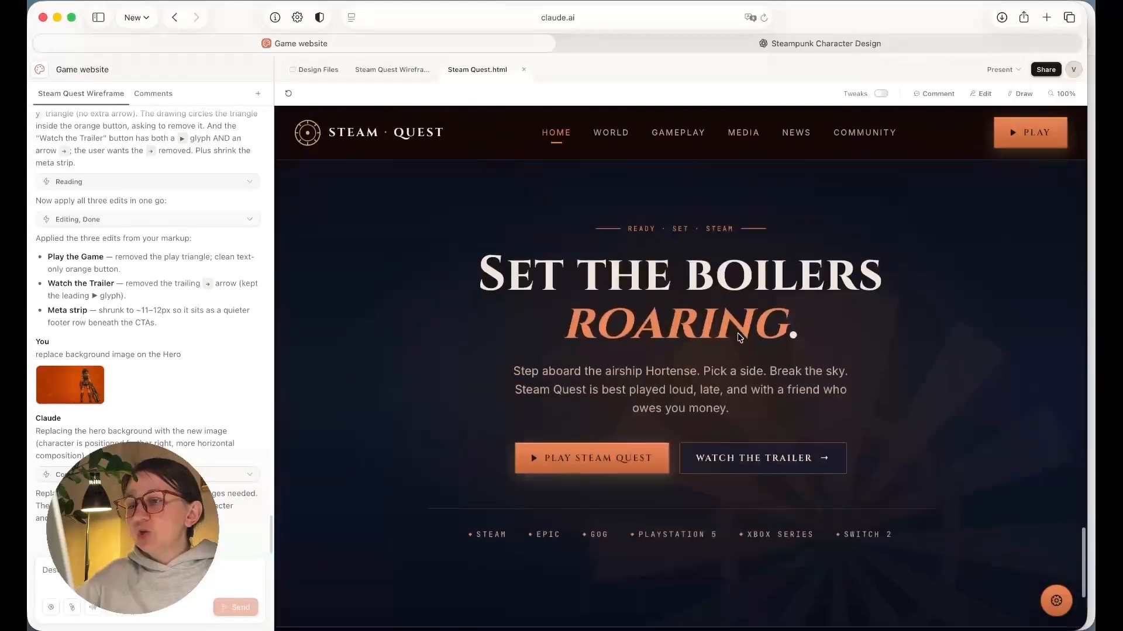
scroll(740, 345, "down", 5)
scroll(740, 338, "up", 20)
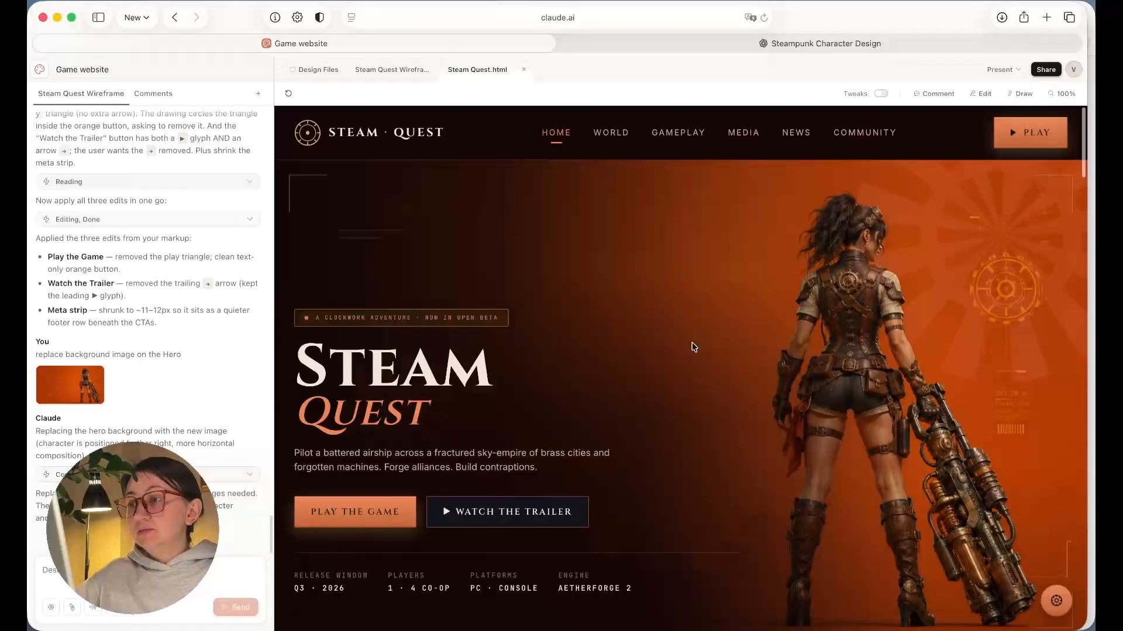
scroll(693, 347, "down", 1)
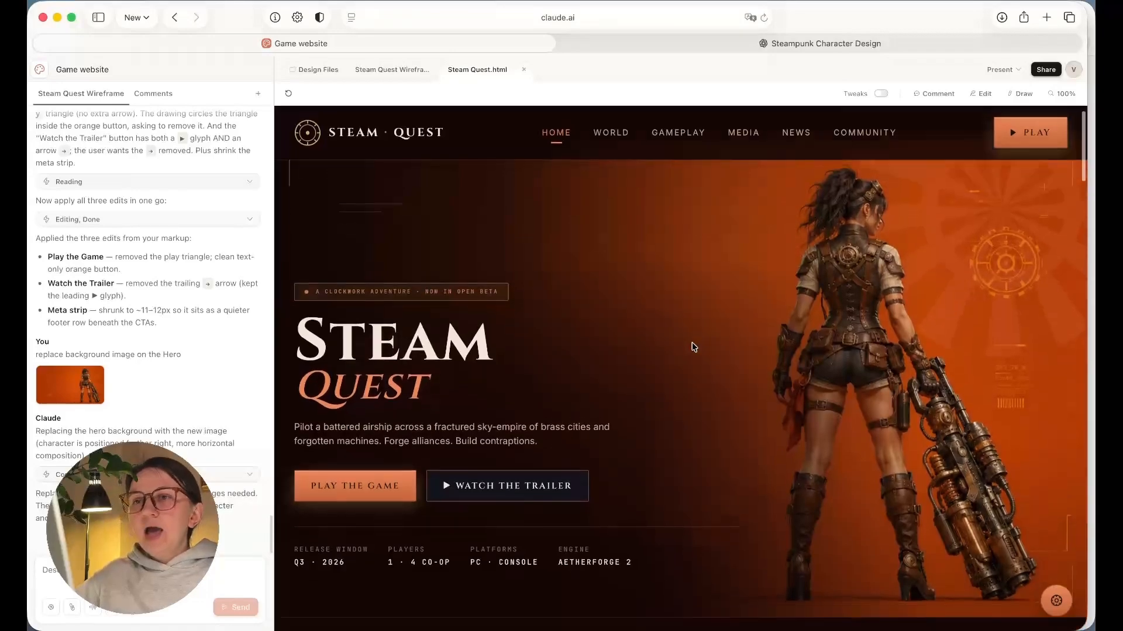
scroll(691, 346, "down", 5)
scroll(691, 346, "up", 6)
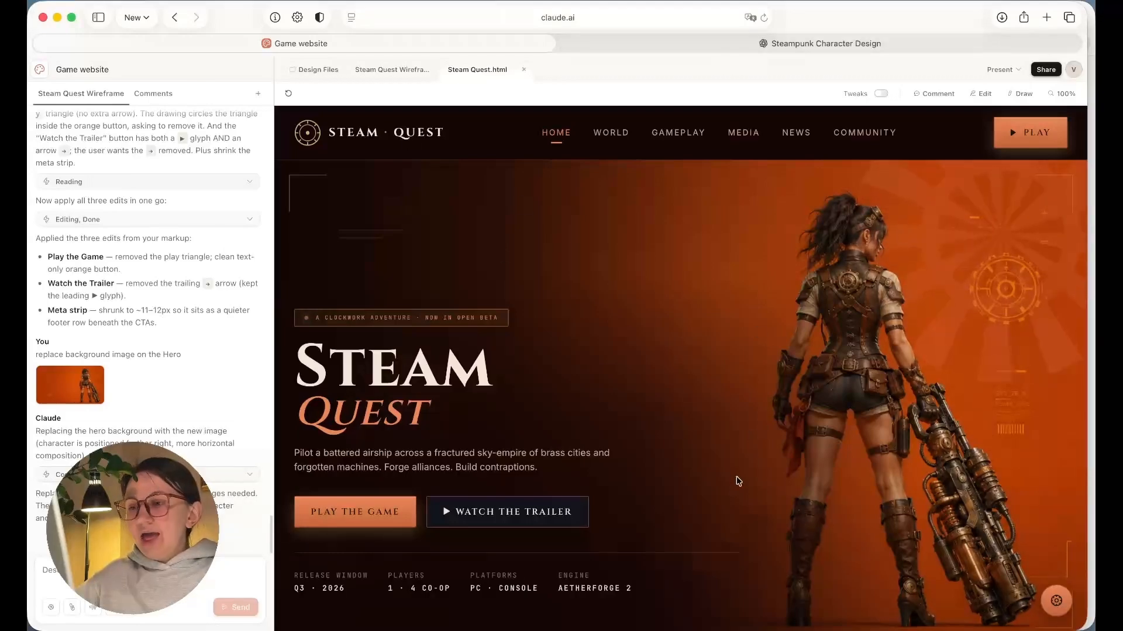
Recheck the Claude Design usage in the desktop app, and view the Game website project's sharing and export options
left_click(726, 620)
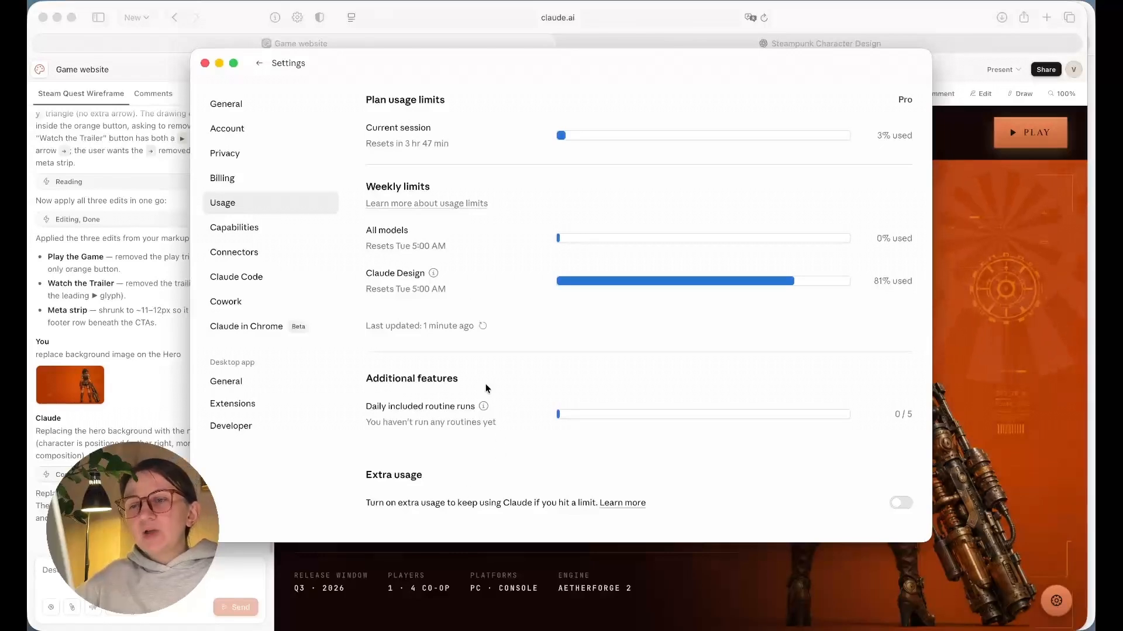
left_click(323, 558)
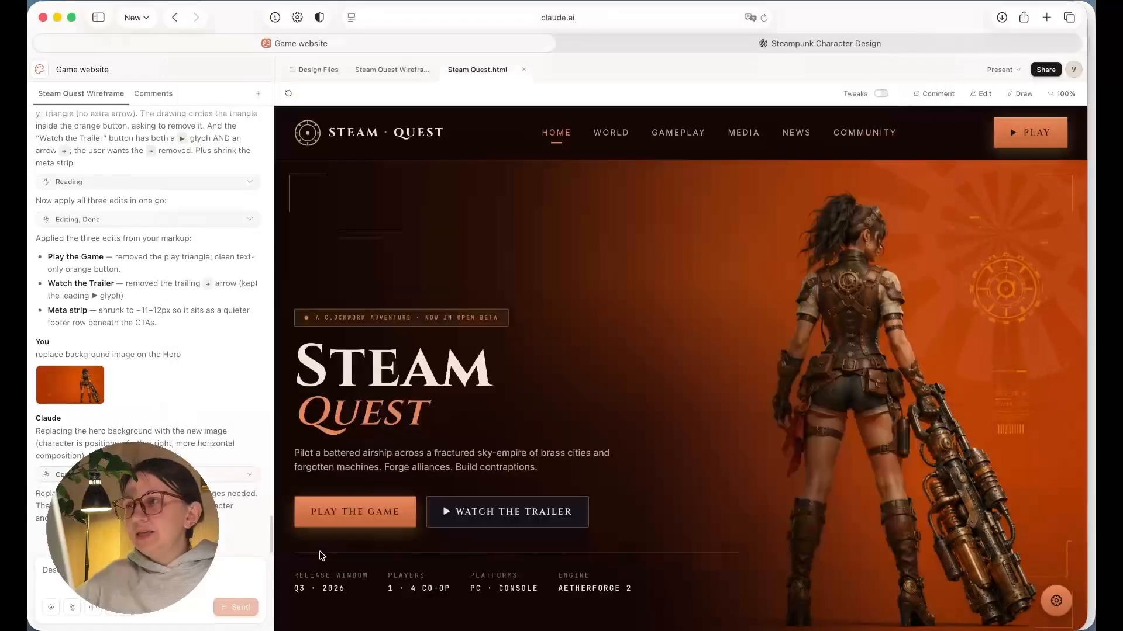
left_click(1046, 70)
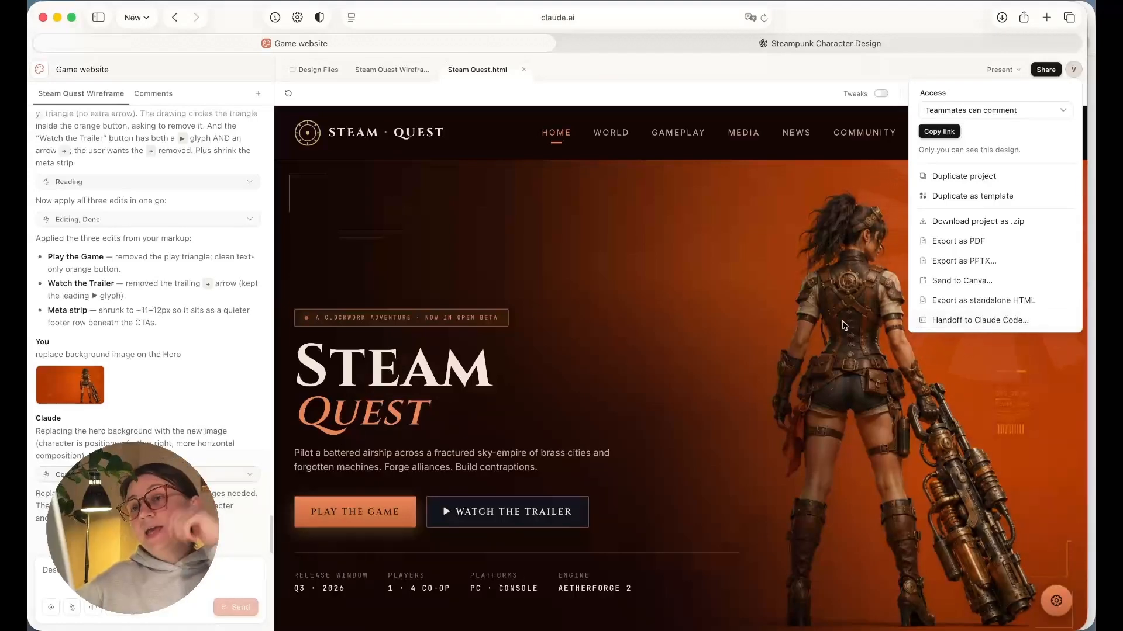
left_click(749, 293)
Examine the hero, the Chapter 01 setting section and the three gameplay cards of the page once more
scroll(750, 292, "down", 2)
scroll(750, 294, "down", 5)
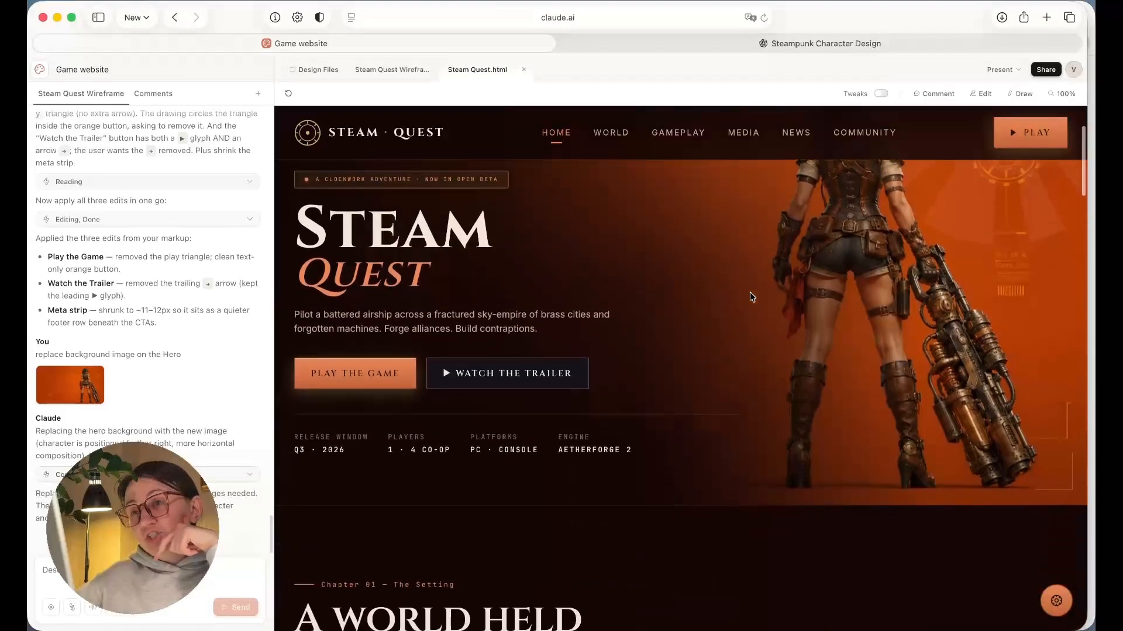
scroll(750, 295, "up", 6)
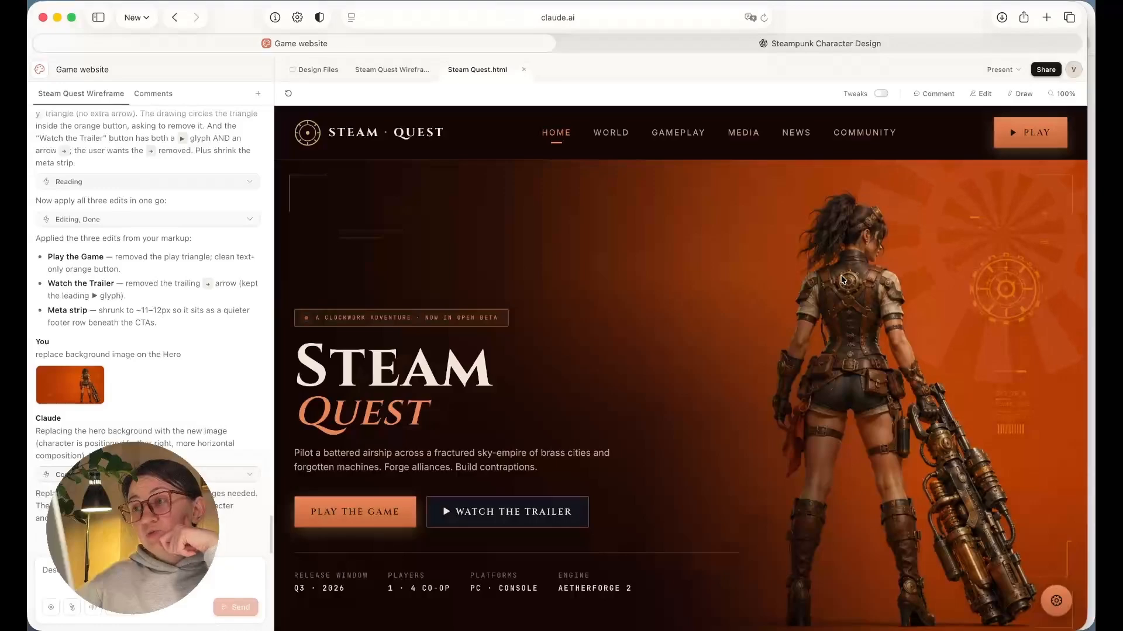
scroll(842, 280, "down", 8)
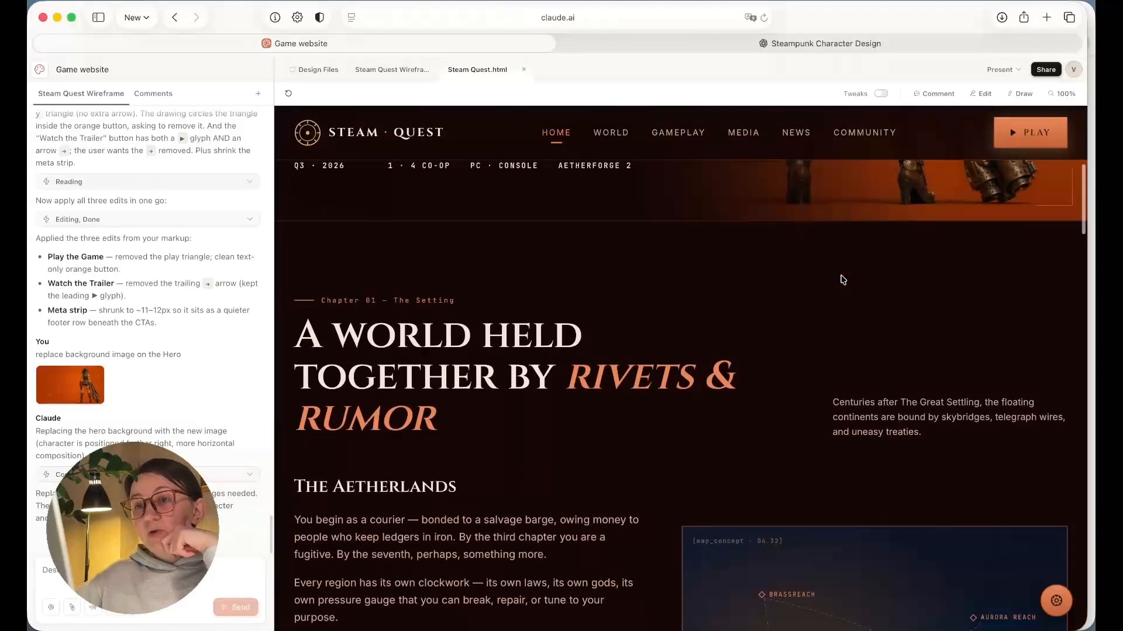
scroll(842, 280, "down", 5)
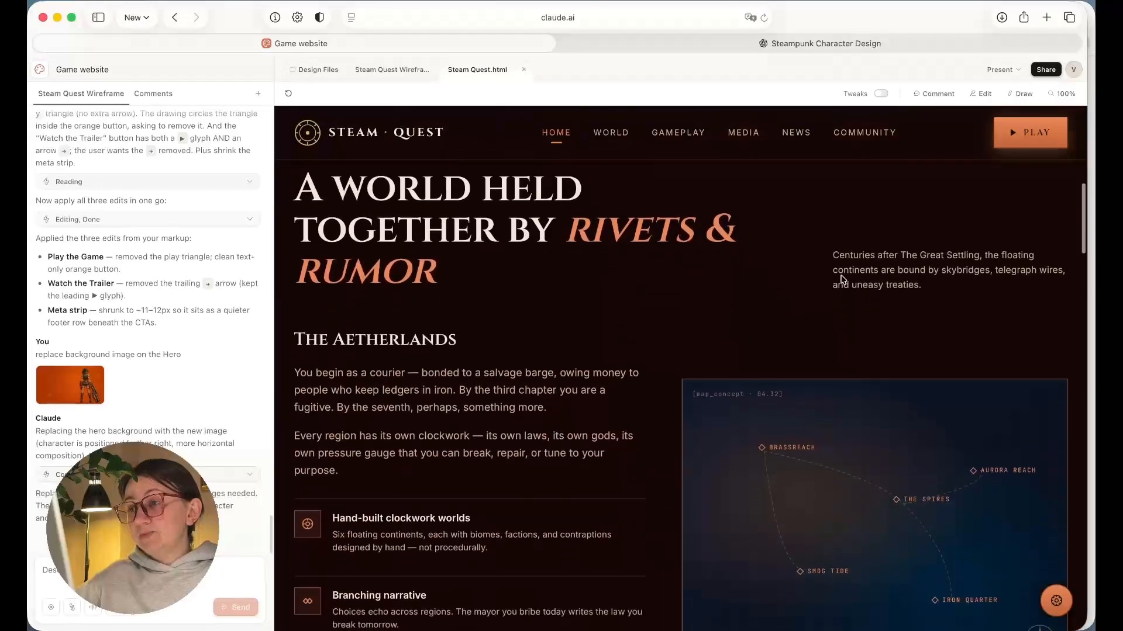
scroll(842, 280, "down", 20)
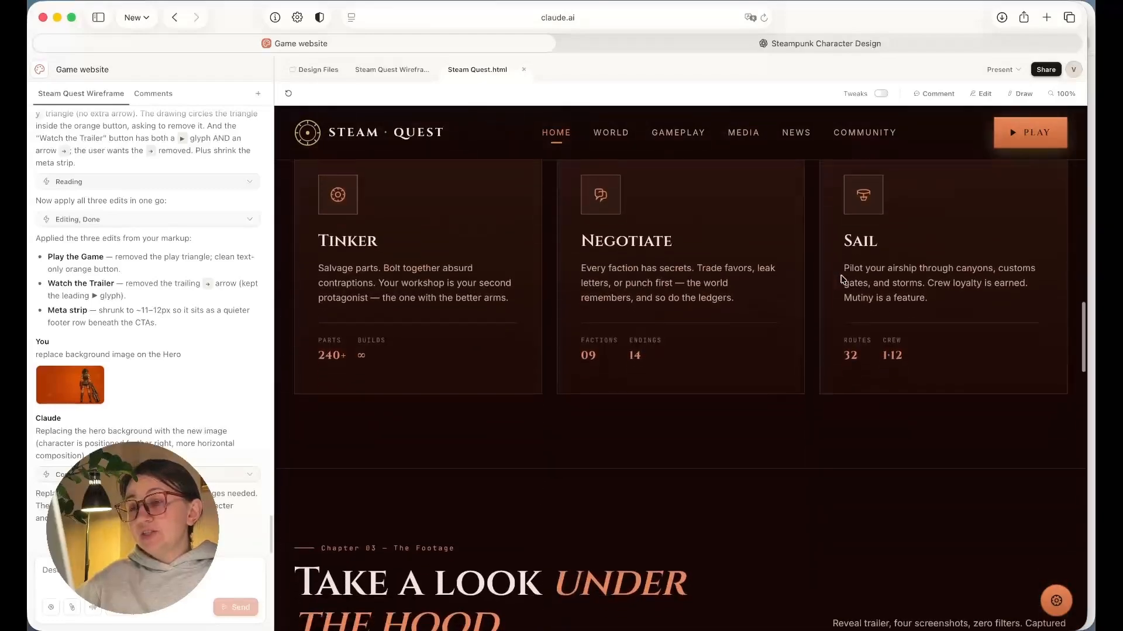
scroll(840, 278, "up", 20)
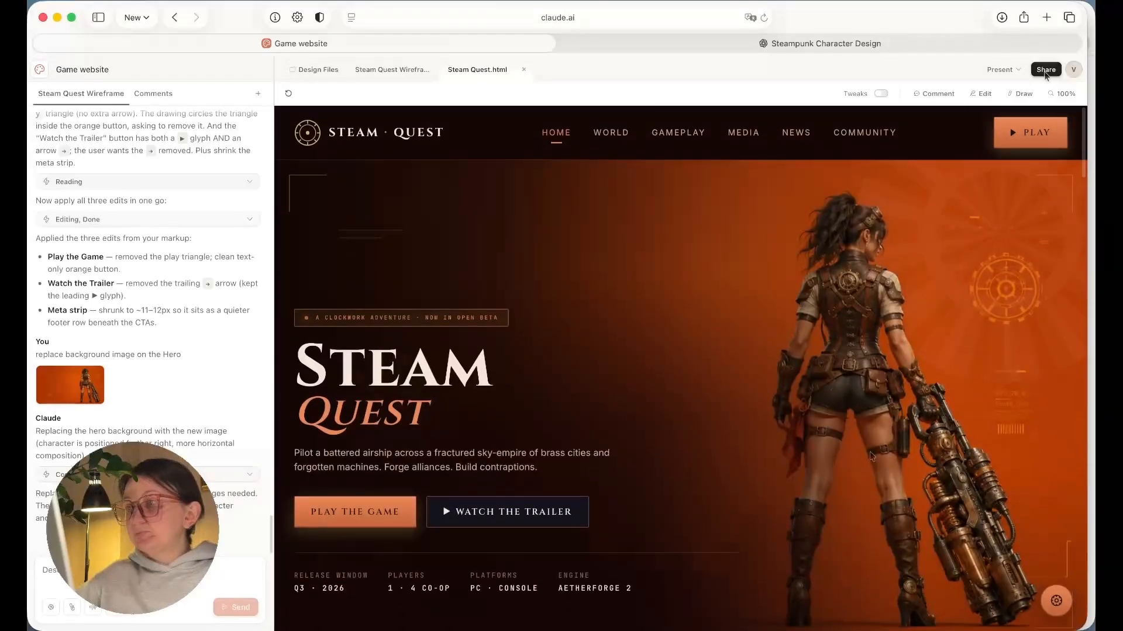
Copy the Claude Code handoff command that sends Steam Quest.html to a local coding agent
left_click(1045, 70)
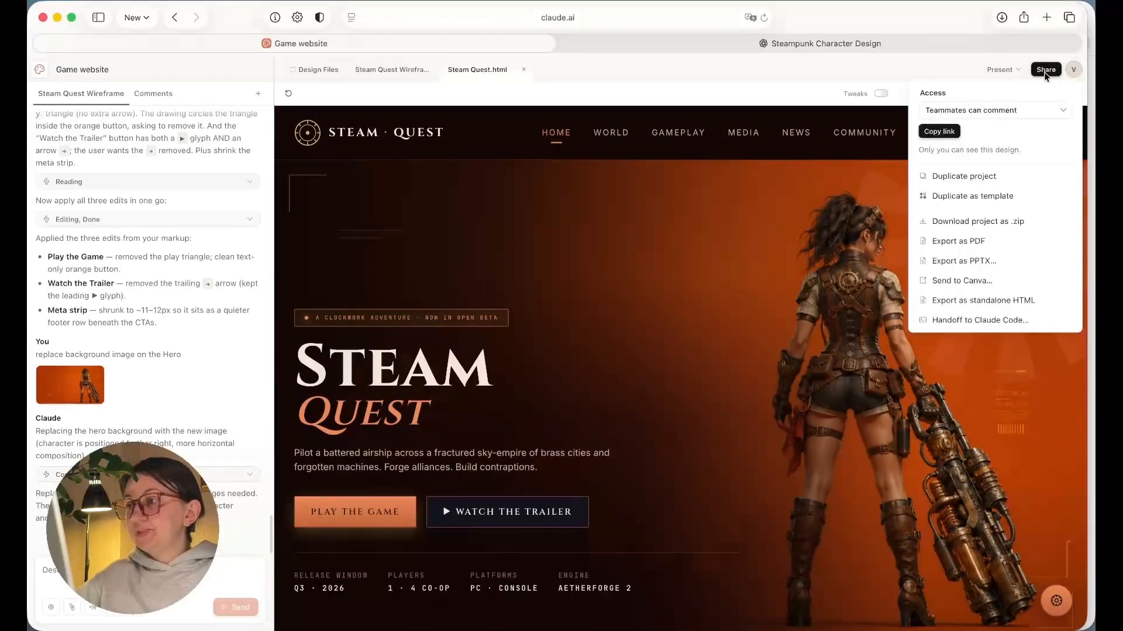
left_click(978, 322)
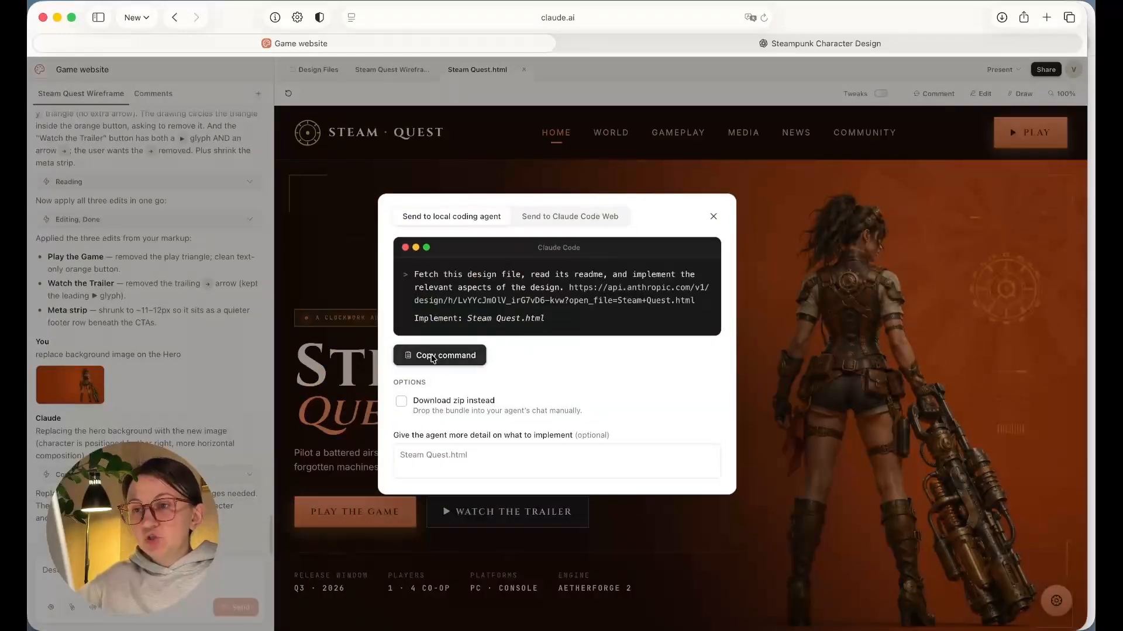
left_click(445, 356)
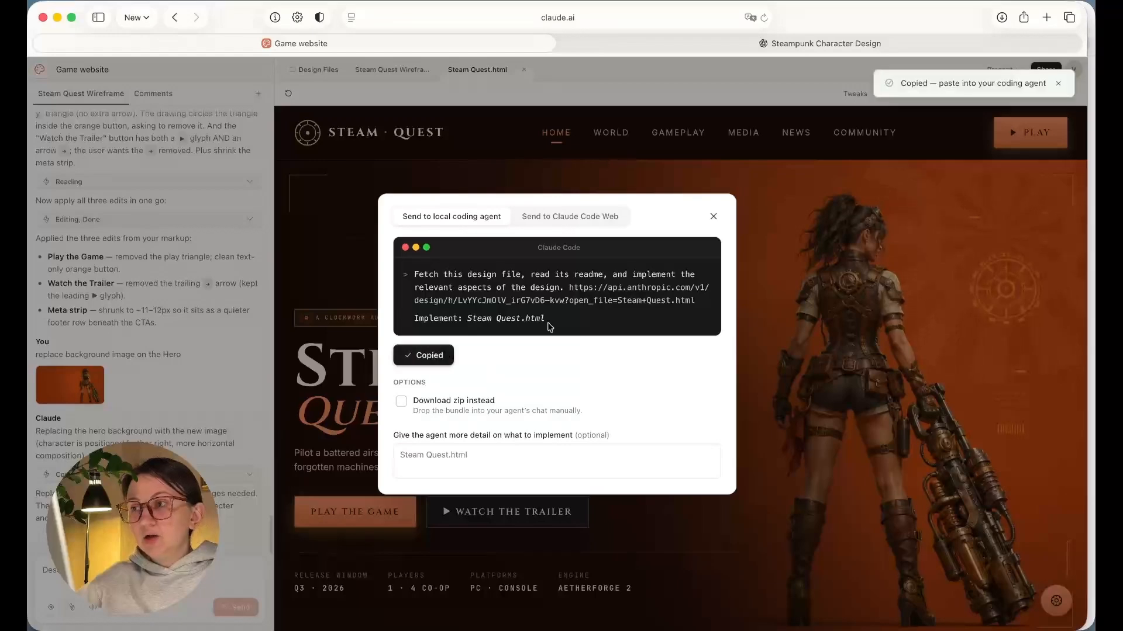
left_click(712, 217)
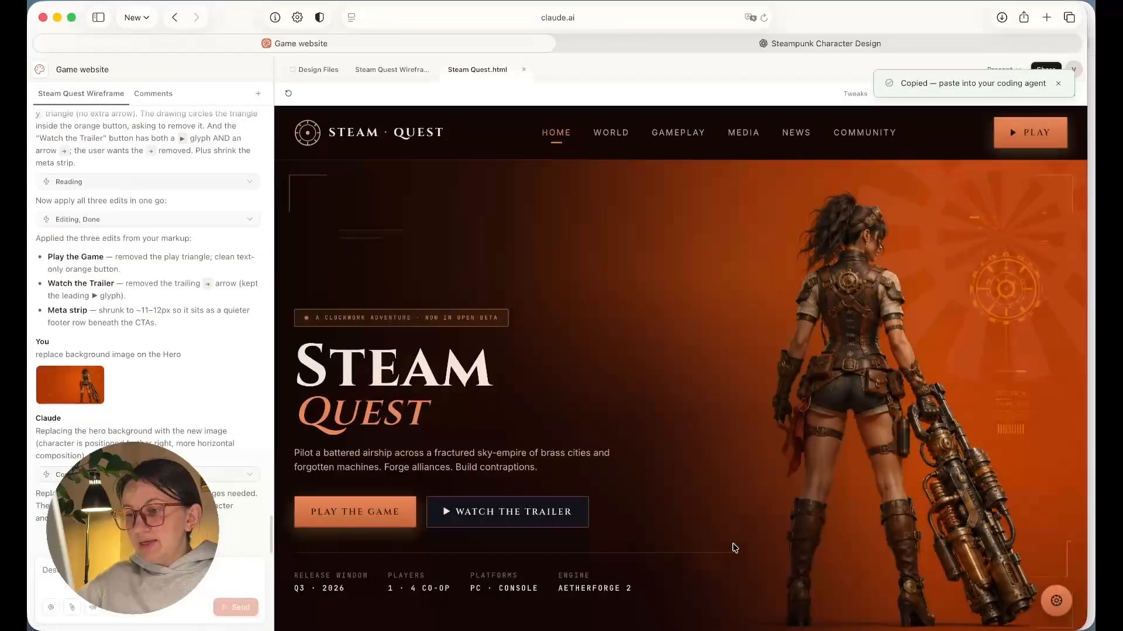
Switch to the Claude desktop app and submit the copied handoff command in a Code session for the Steam Quest folder
left_click(725, 621)
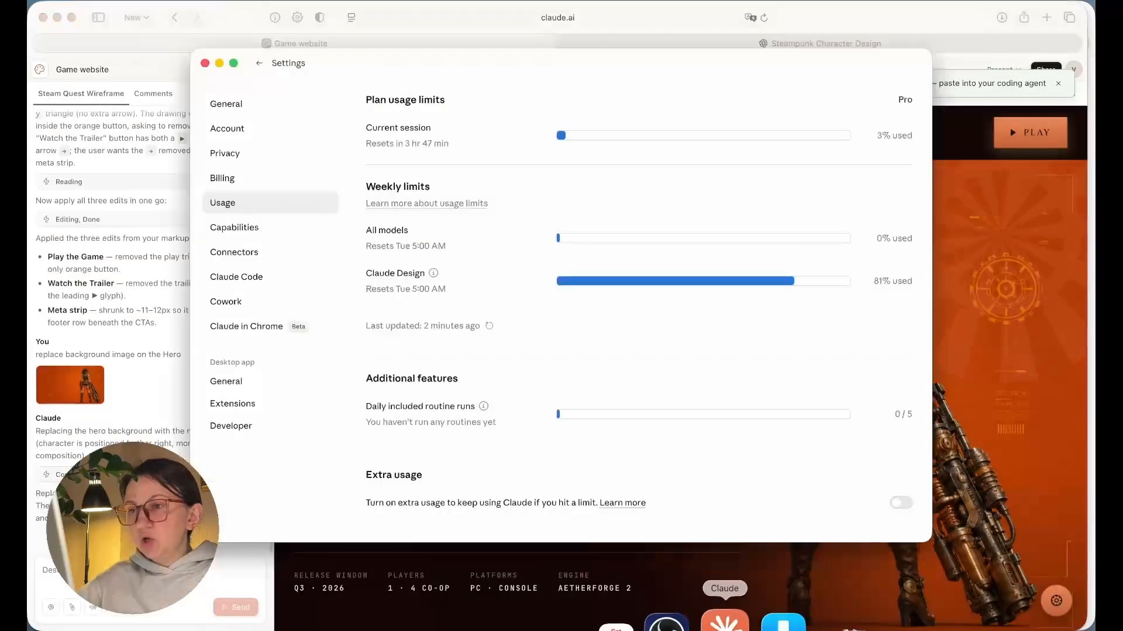
left_click(225, 104)
left_click(260, 63)
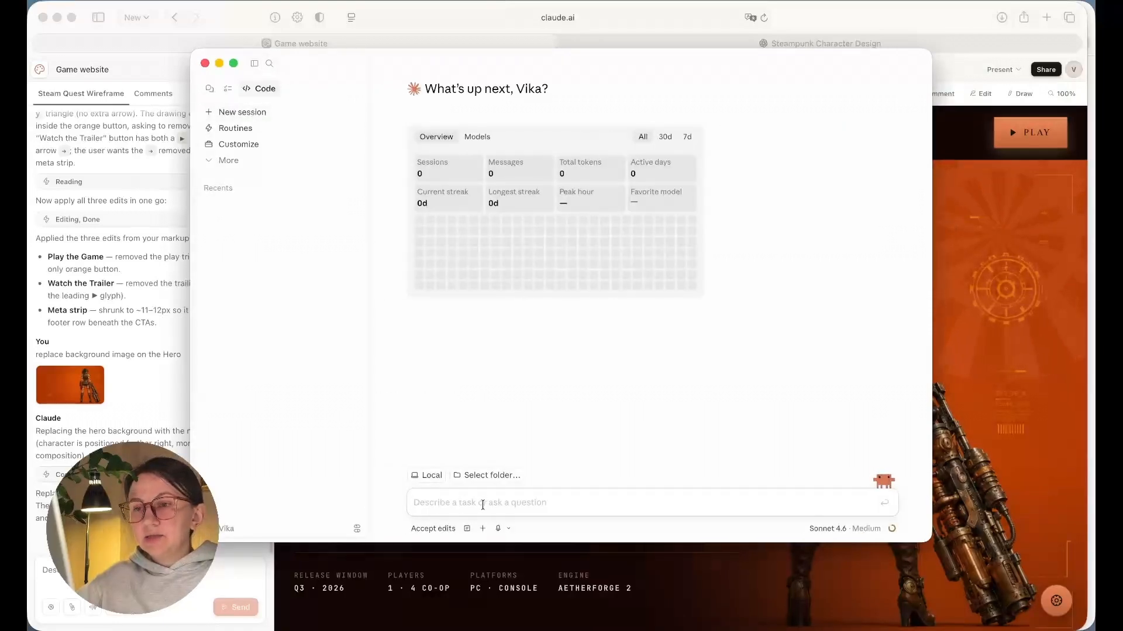
key("super+v")
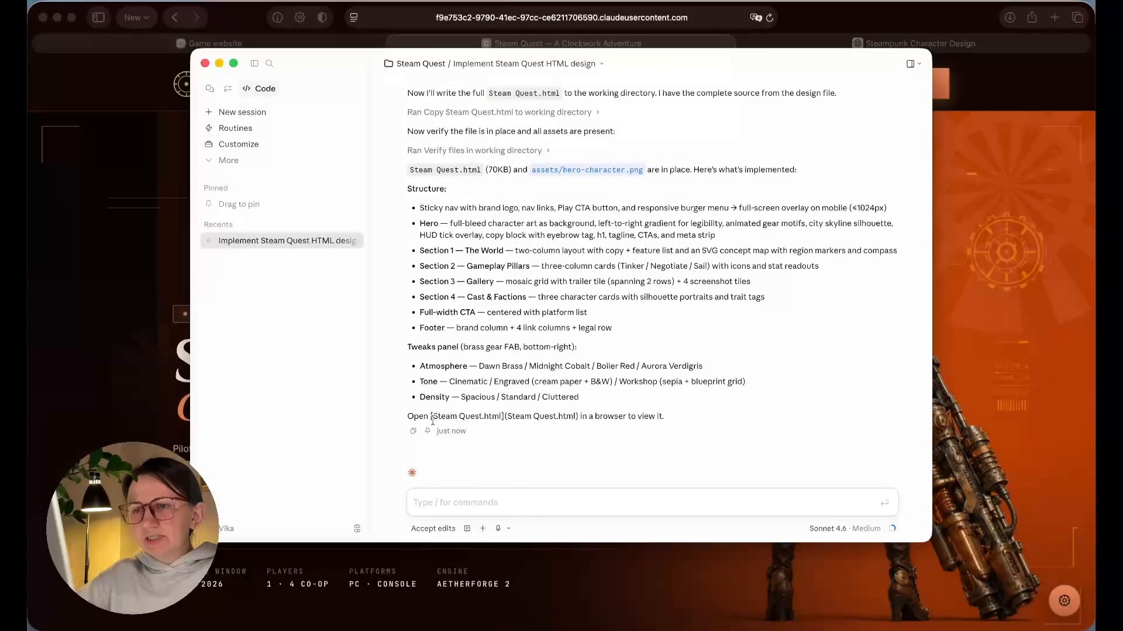
Switch to Finder and open Steam Quest.html from the Steam Quest folder in Downloads
left_click_drag(432, 417, 512, 412)
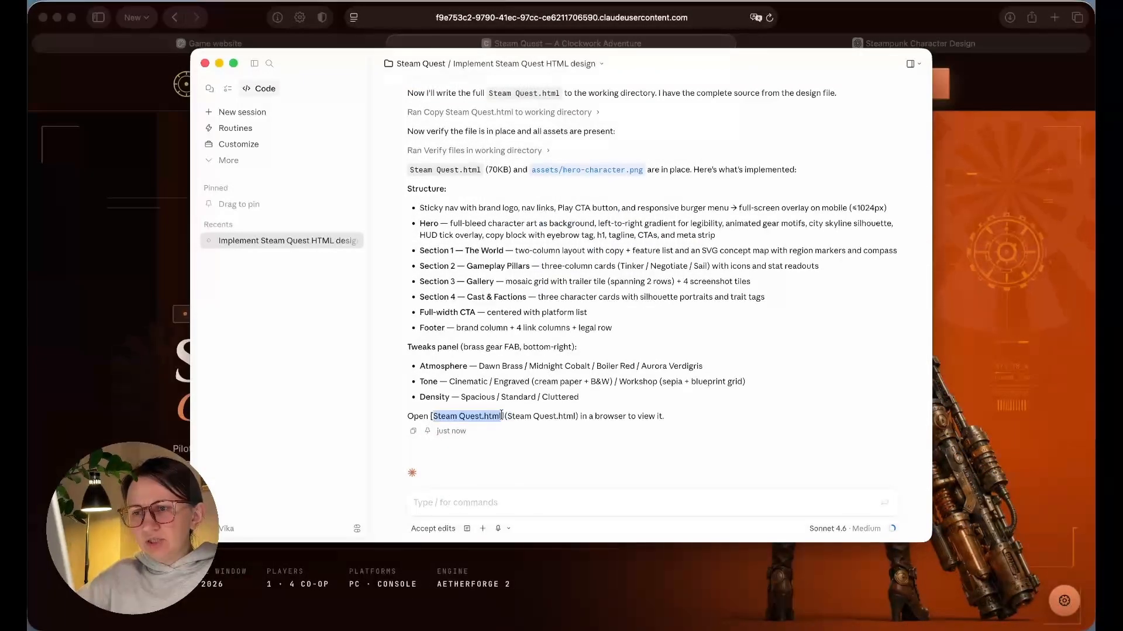
left_click(329, 620)
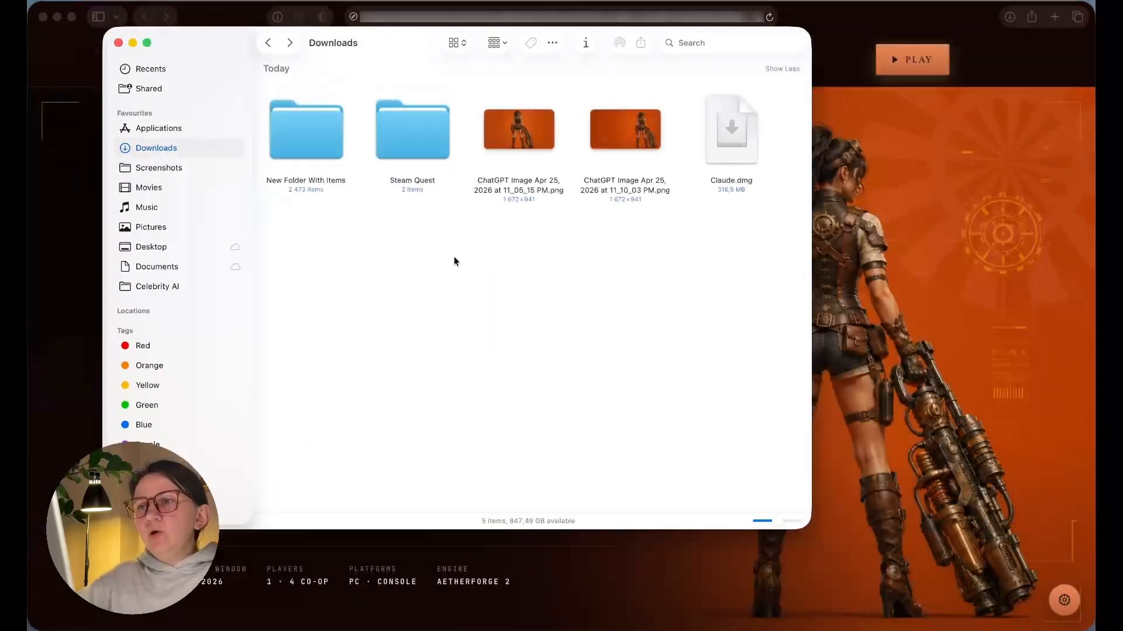
double_click(416, 143)
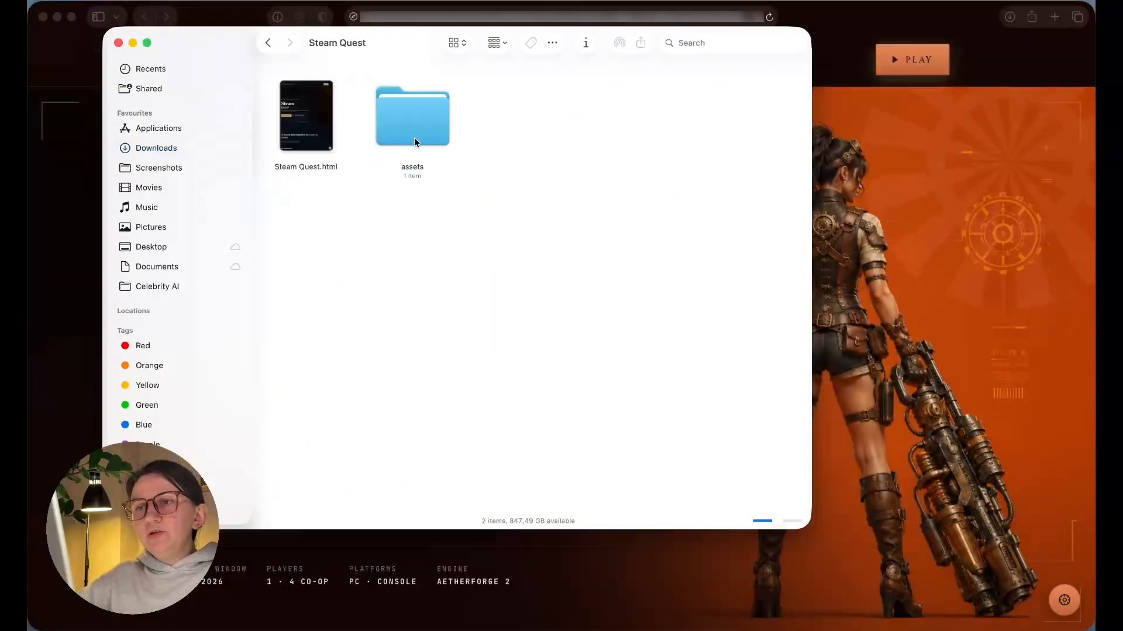
double_click(311, 124)
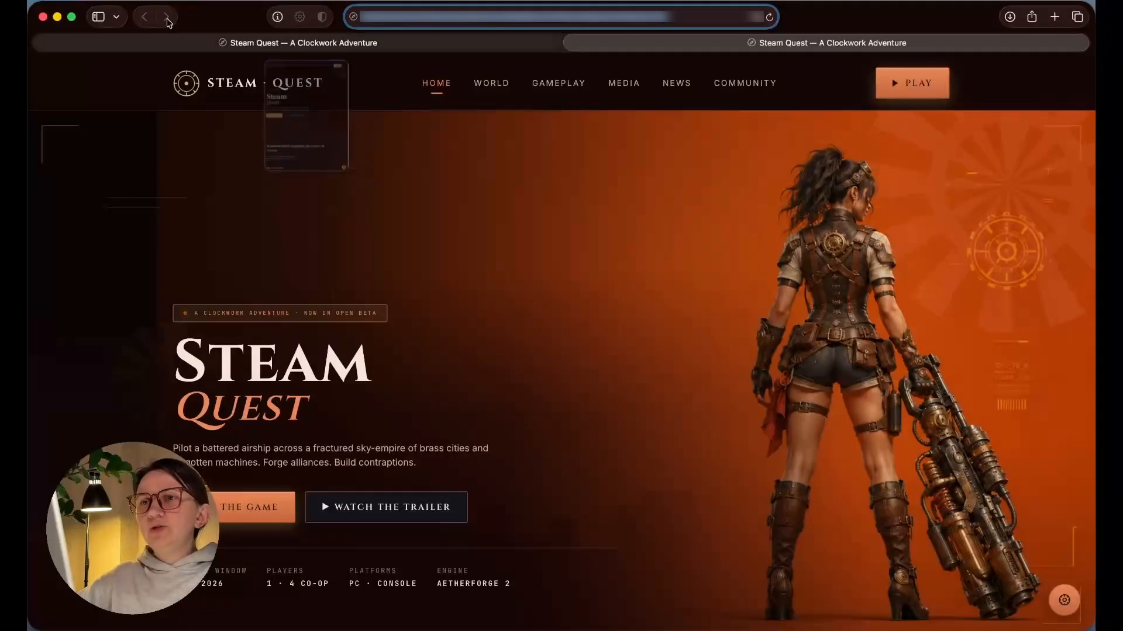
Close the open Steam Quest page previews and reopen the local Steam Quest.html from the Steam Quest folder
left_click(42, 17)
left_click(398, 44)
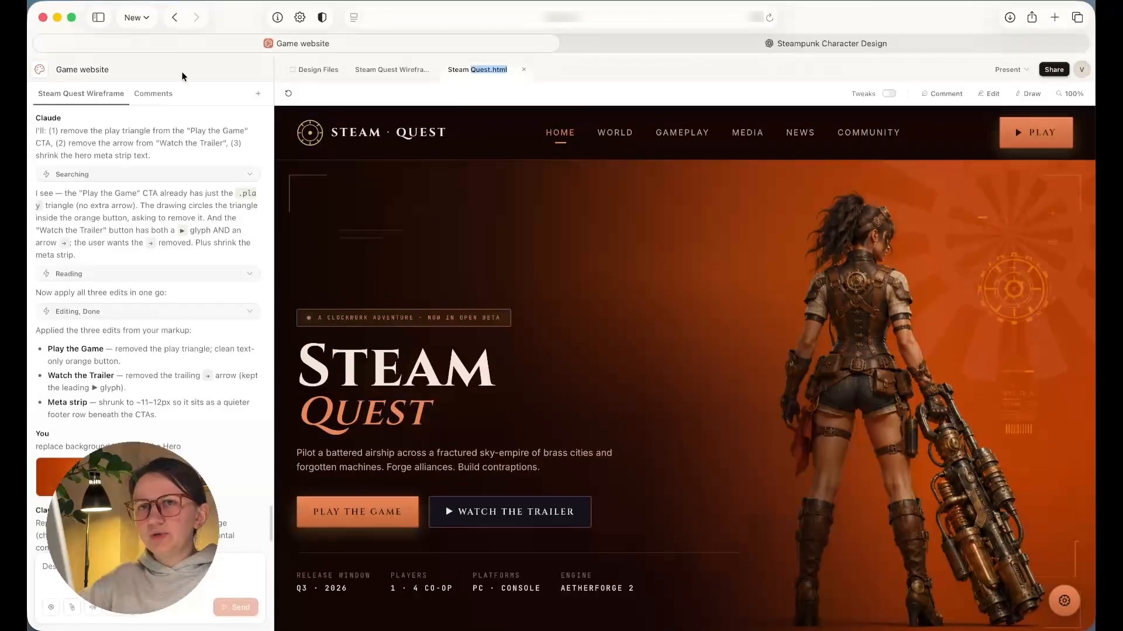
left_click(348, 621)
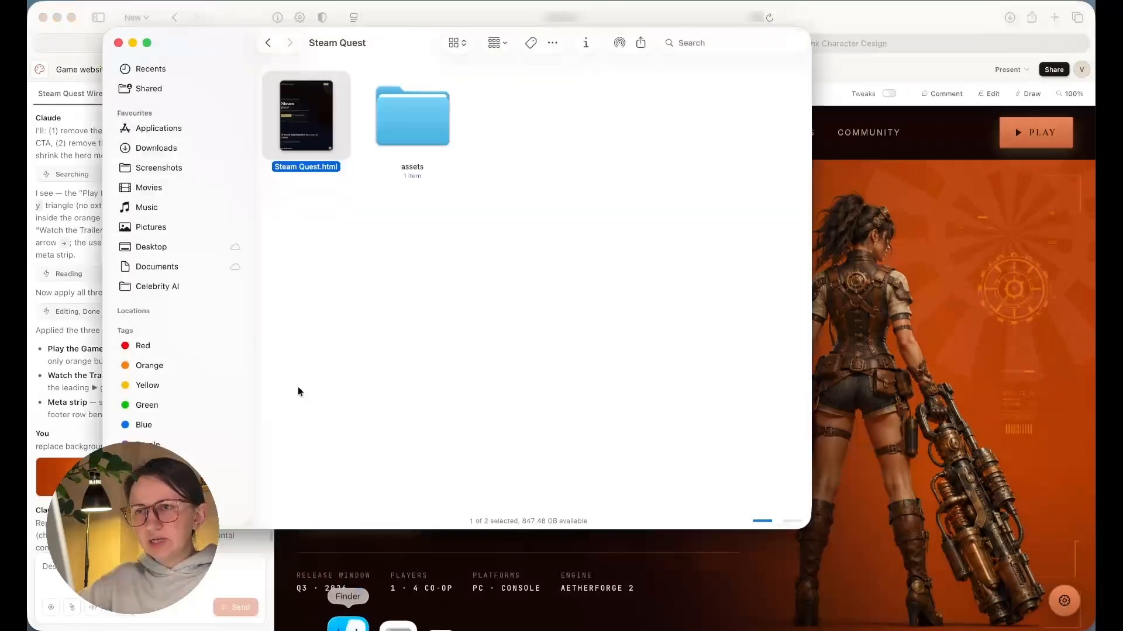
double_click(304, 120)
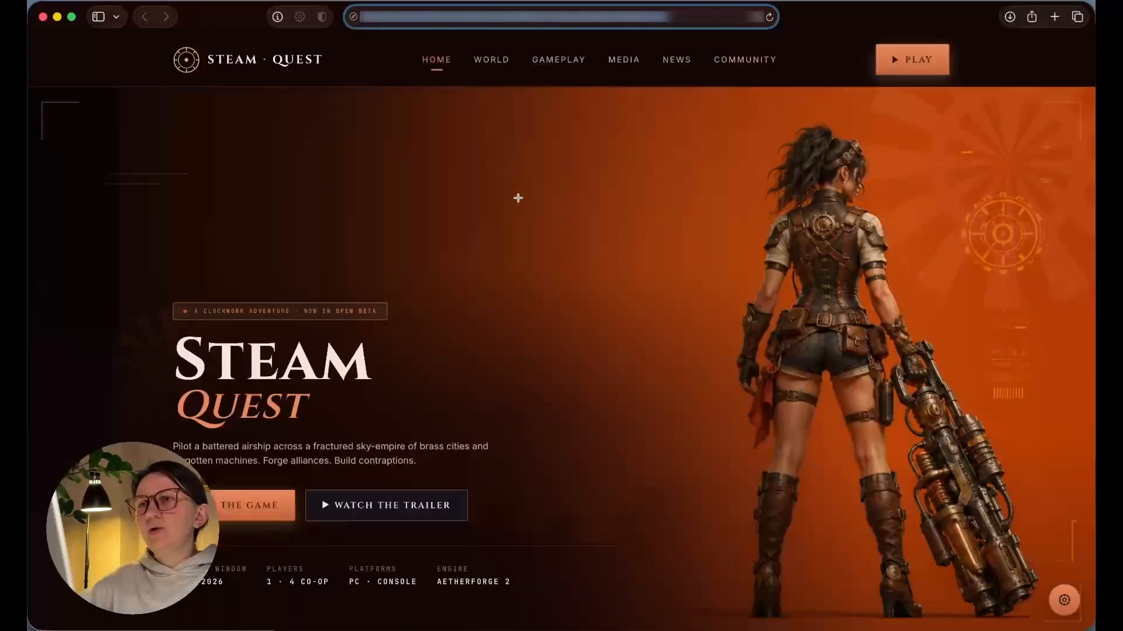
Review the local Steam Quest page from the hero through the Aetherlands, footage gallery and cast sections to the footer
scroll(493, 250, "down", 10)
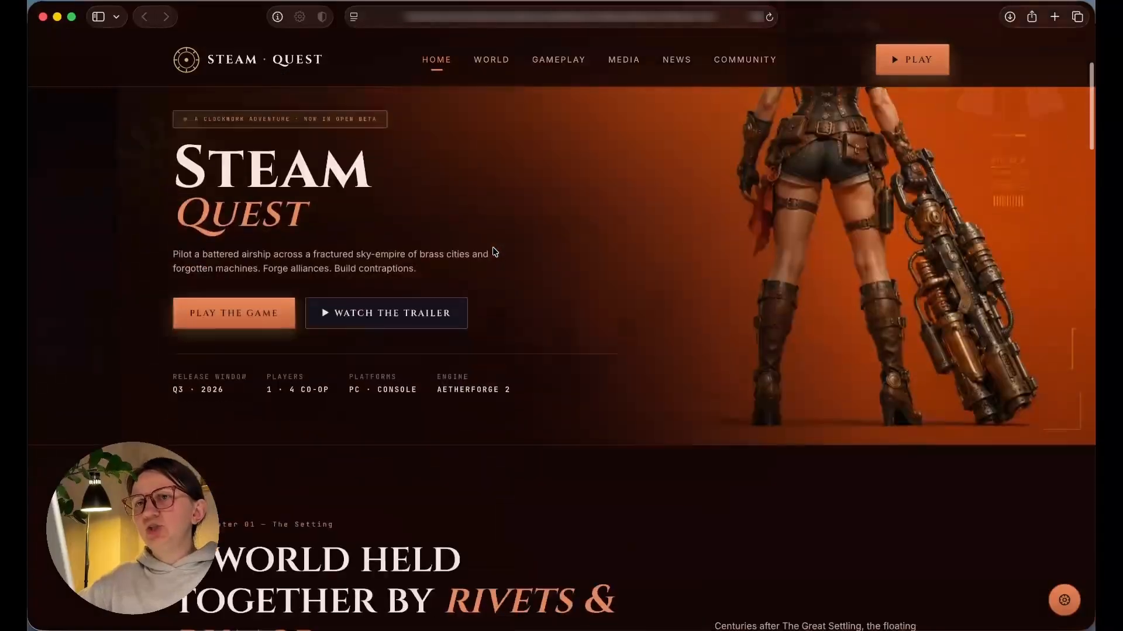
scroll(494, 250, "up", 10)
scroll(494, 252, "down", 1)
scroll(495, 252, "down", 20)
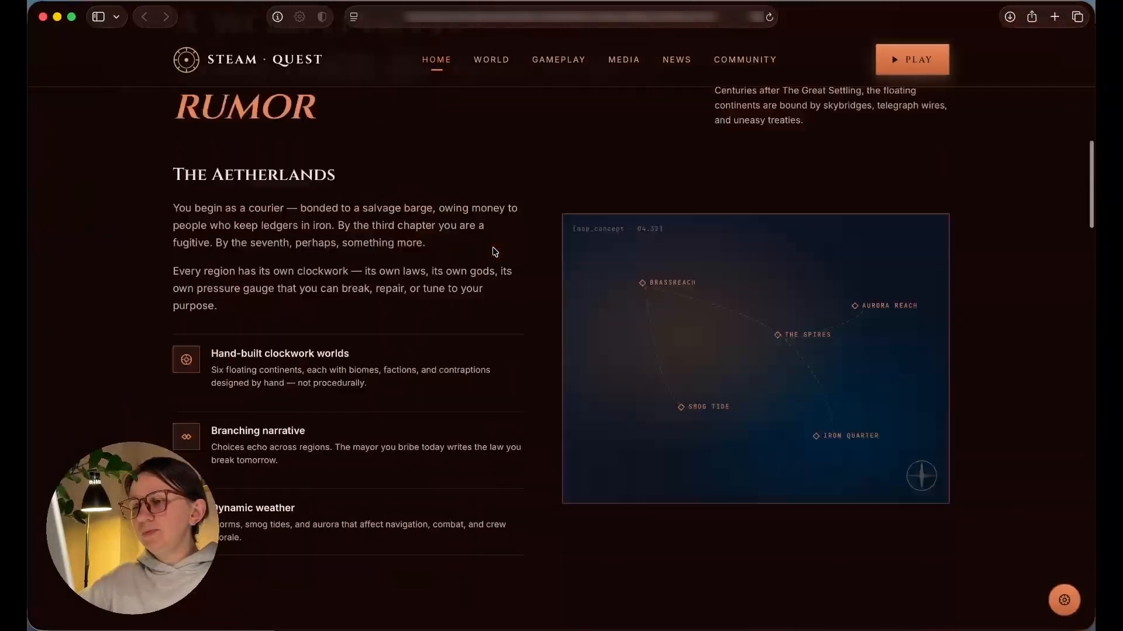
scroll(493, 251, "down", 5)
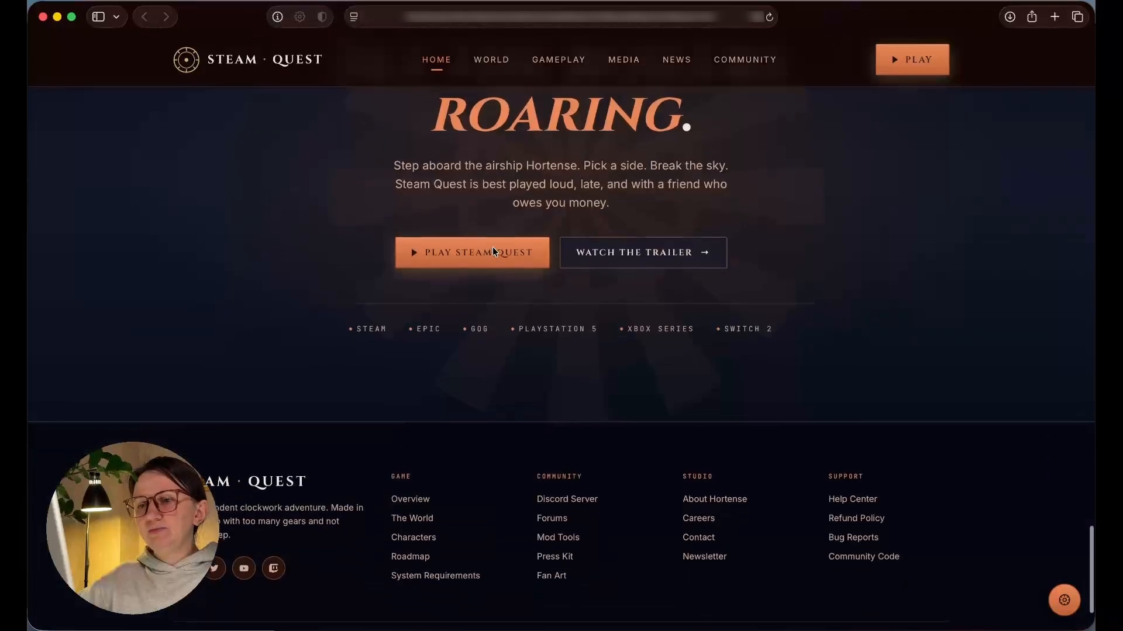
scroll(491, 251, "up", 20)
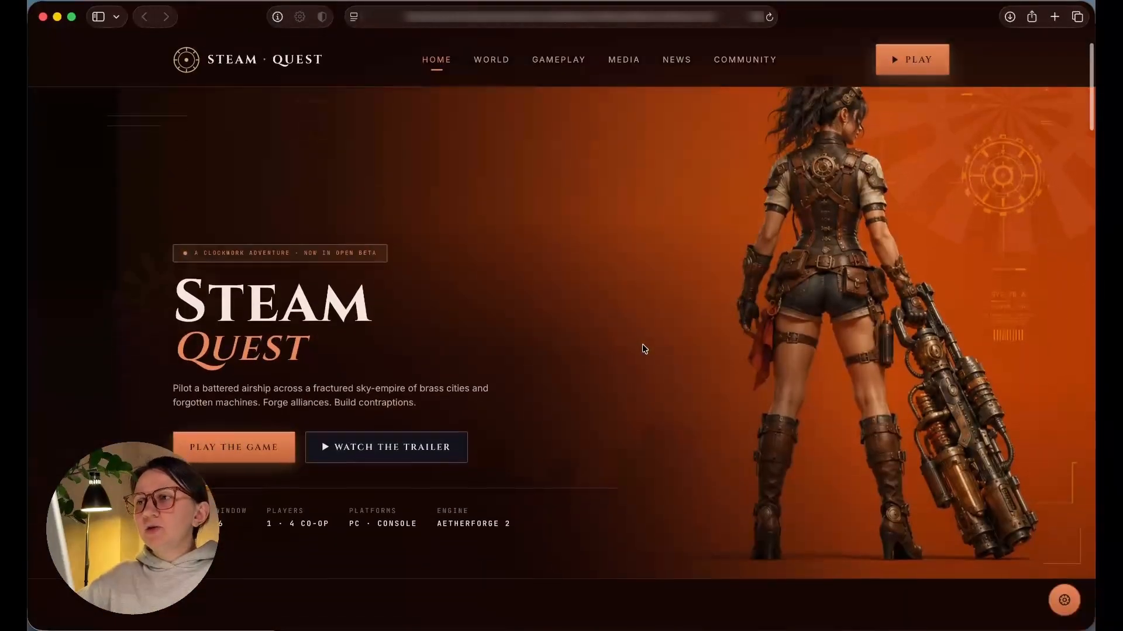
scroll(643, 348, "down", 15)
scroll(644, 349, "down", 12)
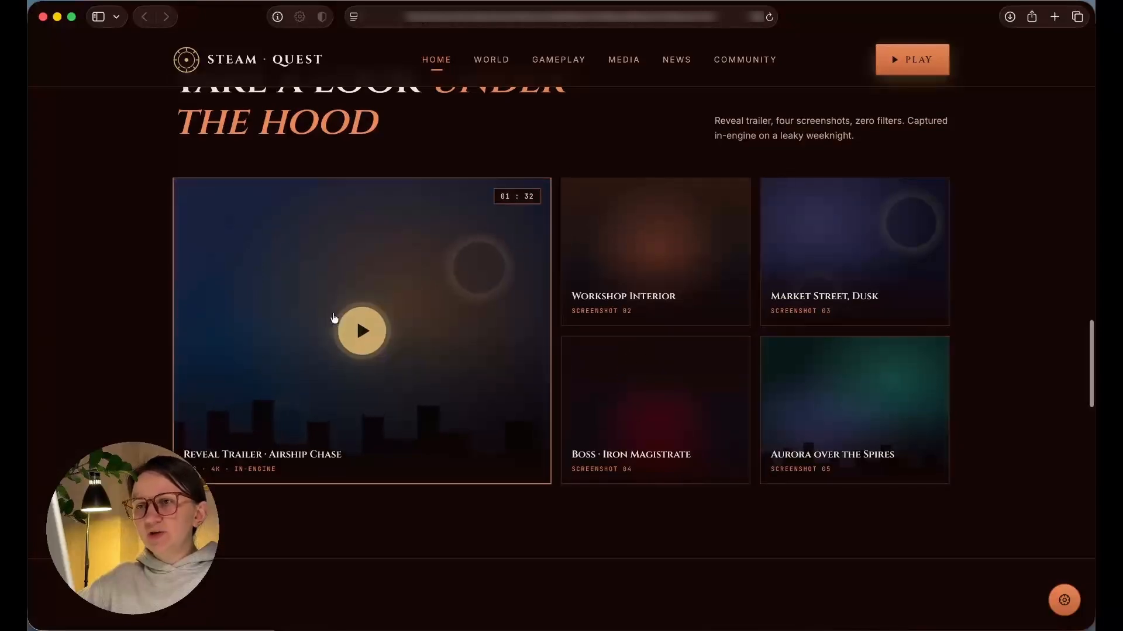
scroll(332, 406, "up", 3)
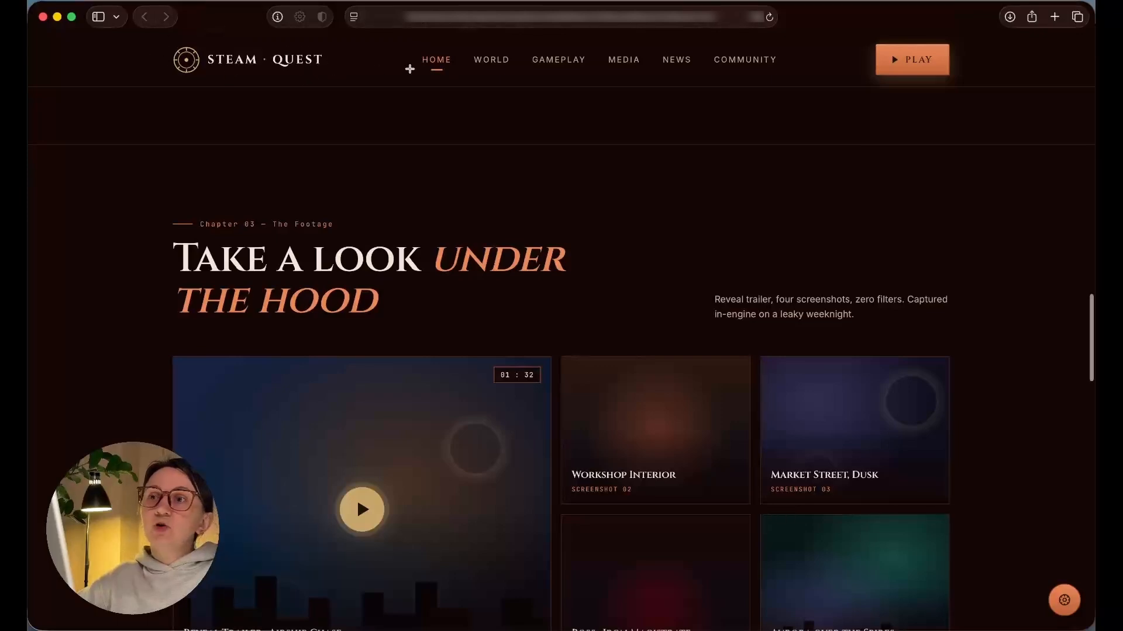
scroll(680, 147, "up", 20)
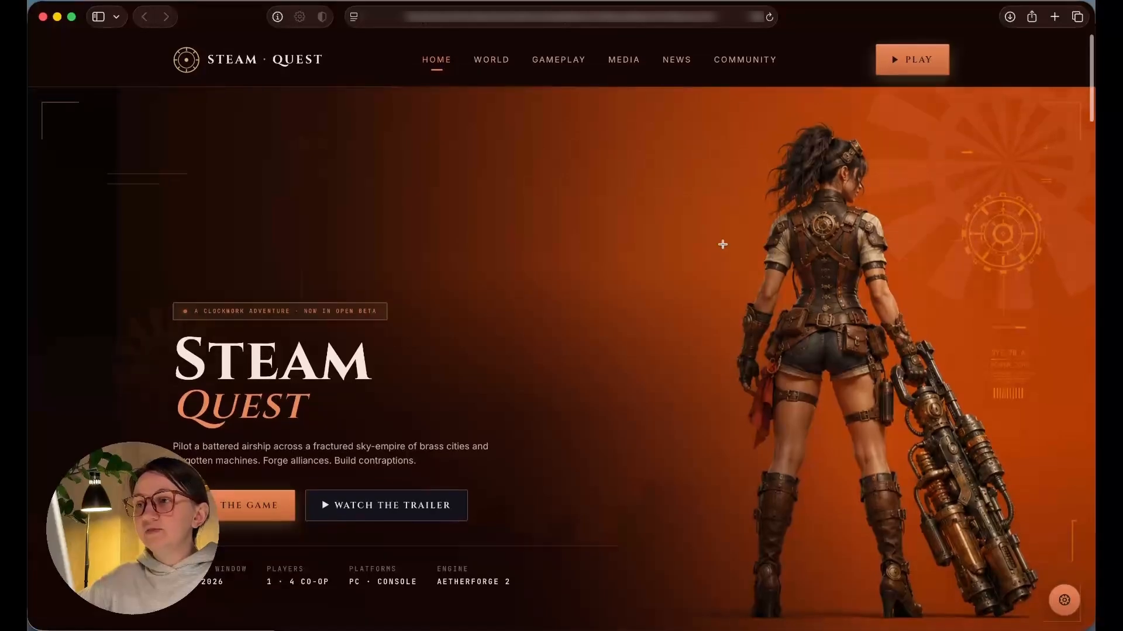
scroll(723, 245, "down", 10)
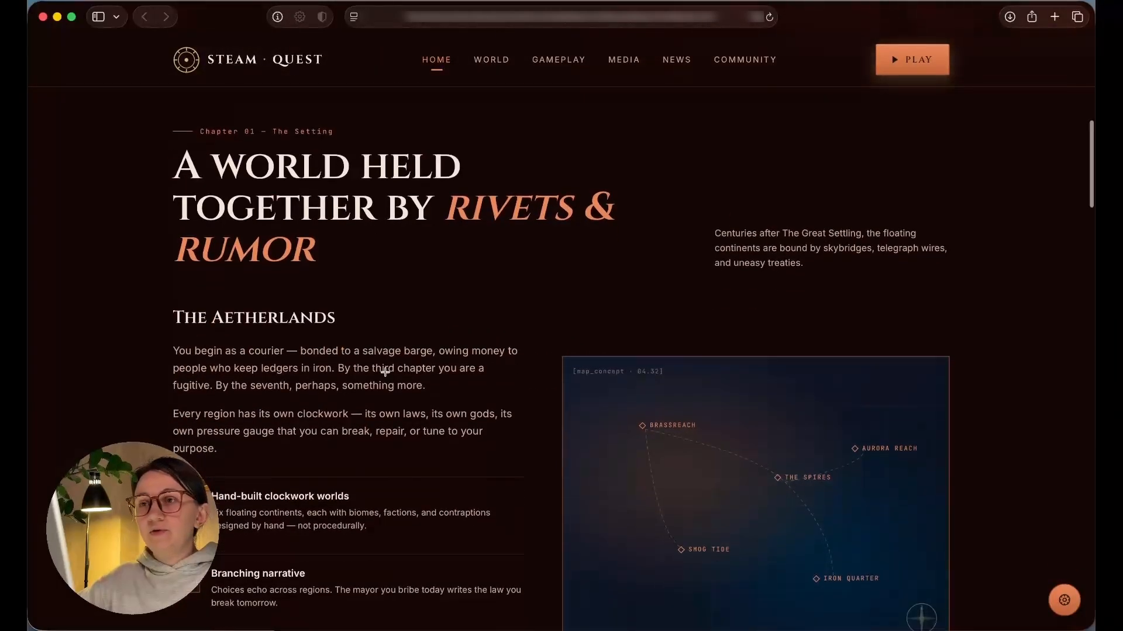
scroll(385, 373, "down", 20)
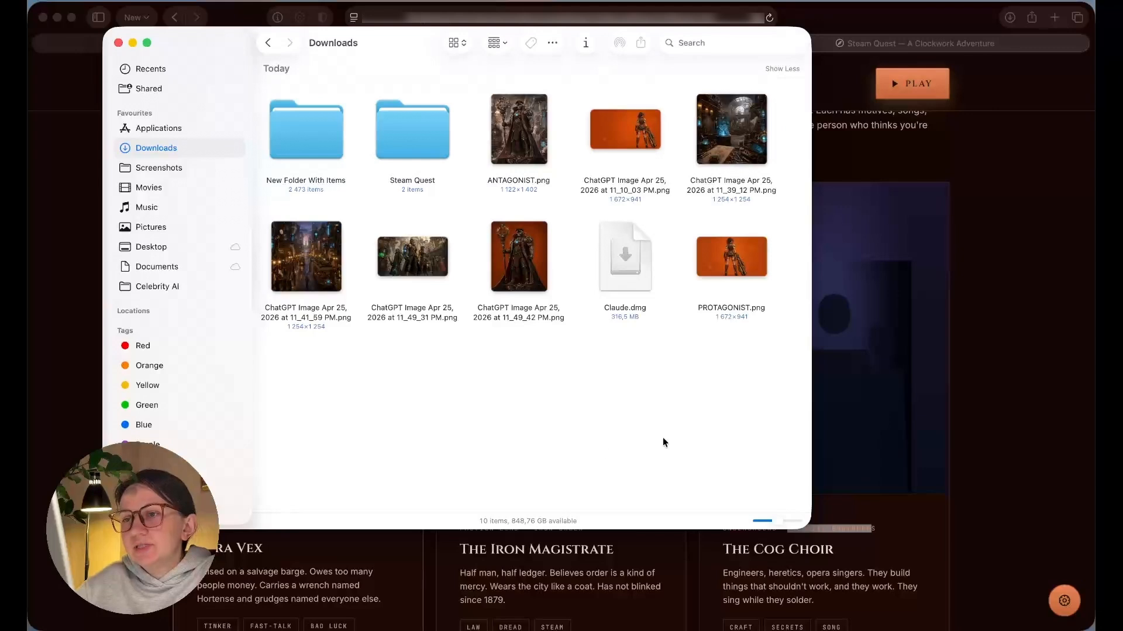
left_click(522, 143)
right_click(522, 143)
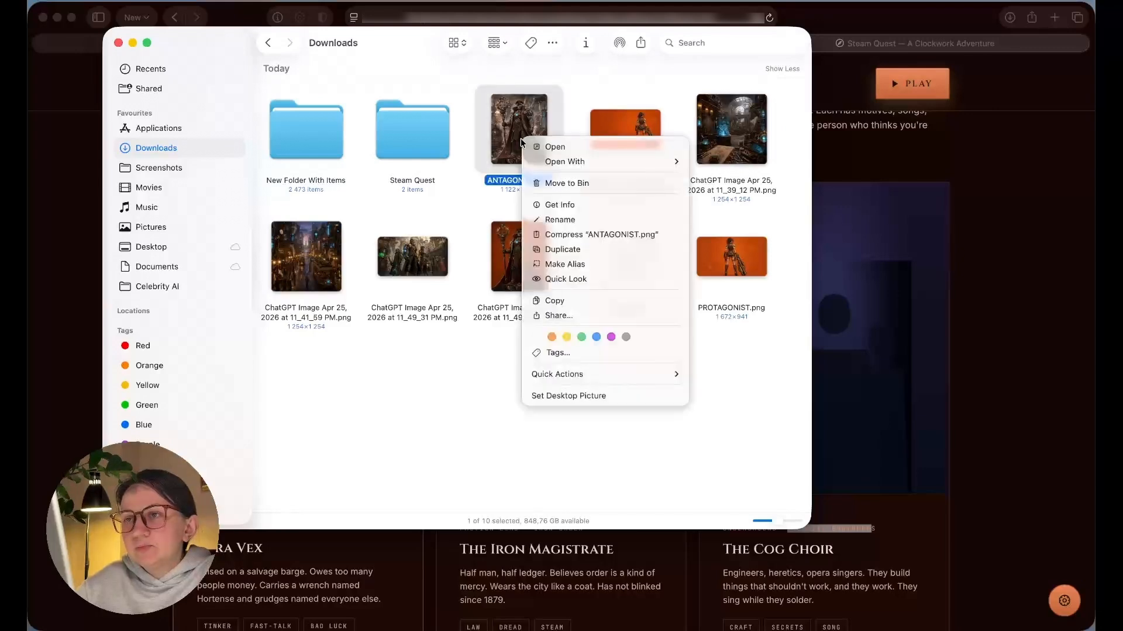
left_click(486, 175)
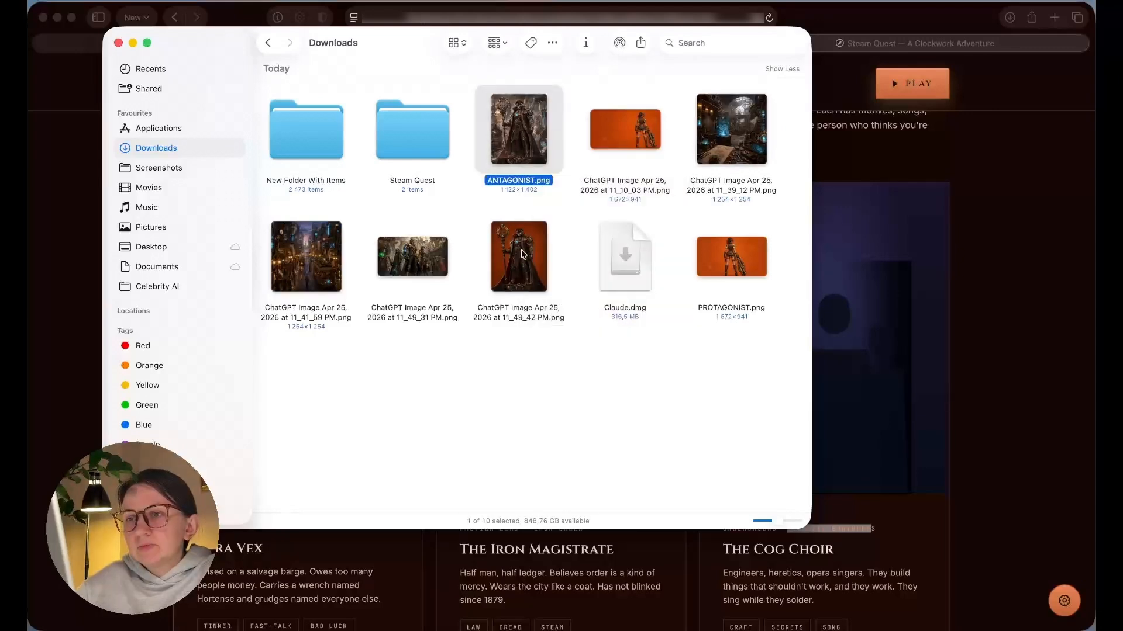
Move PROTAGONIST.png and the ChatGPT images stamped 11_49_42 PM and 11_49_31 PM into the Steam Quest folder, and open that folder
left_click(523, 254)
left_click_drag(531, 291, 409, 136)
left_click_drag(622, 280, 413, 140)
left_click_drag(424, 276, 413, 139)
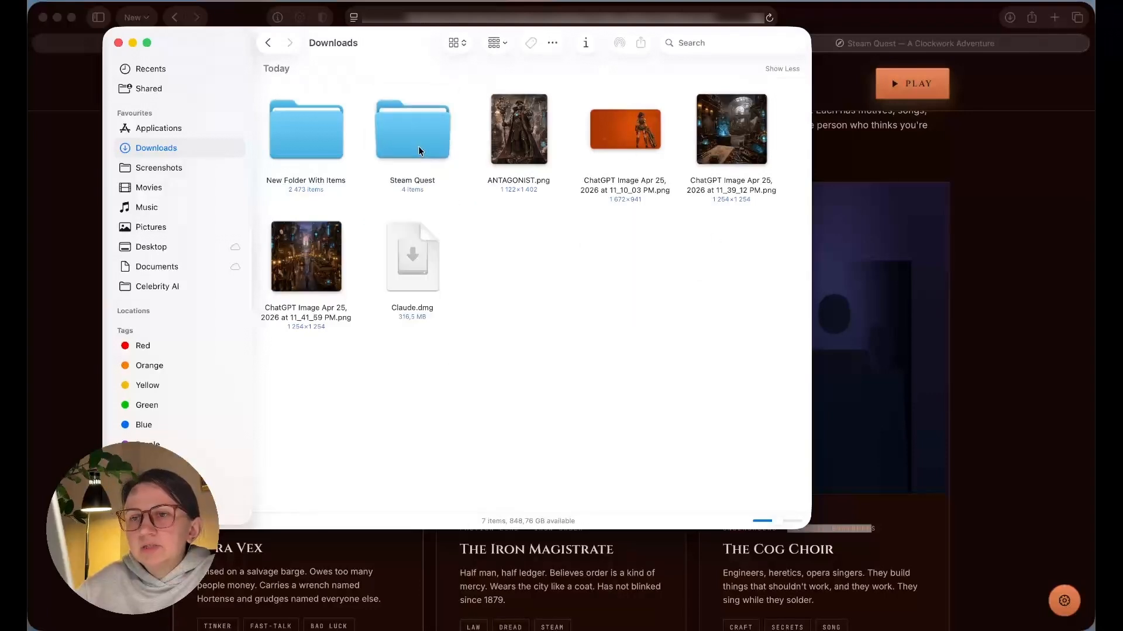
double_click(412, 129)
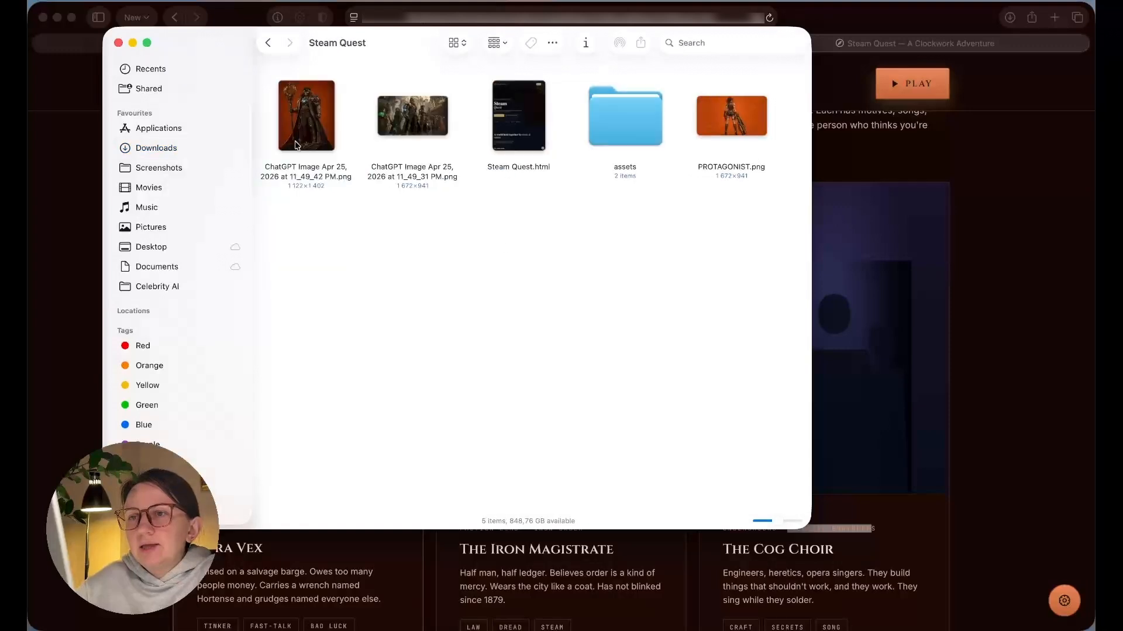
Copy the word ANTAGONIST from the Iron Magistrate card's label and rename the 11_49_42 PM image with it
left_click(947, 236)
double_click(494, 201)
key("super+c")
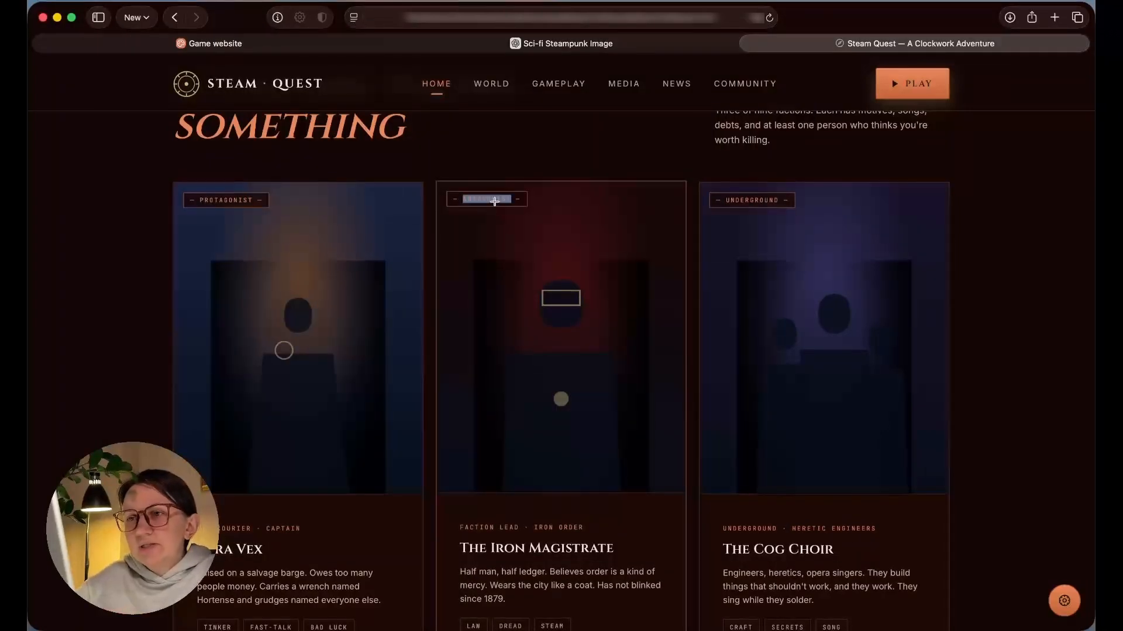
key("super+Tab")
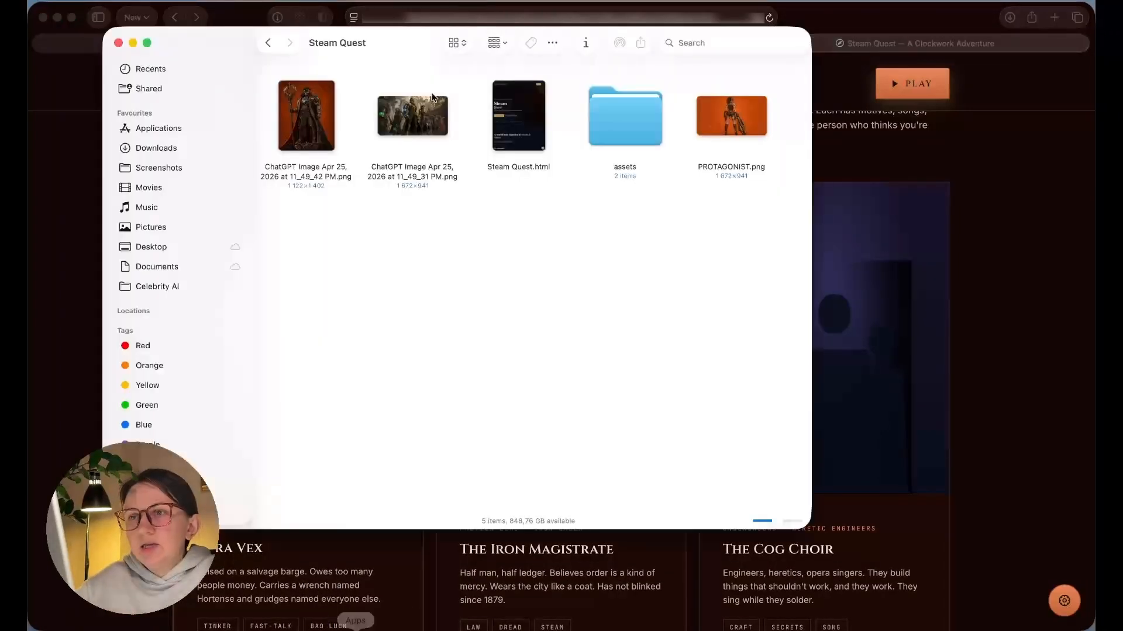
right_click(294, 145)
left_click(325, 225)
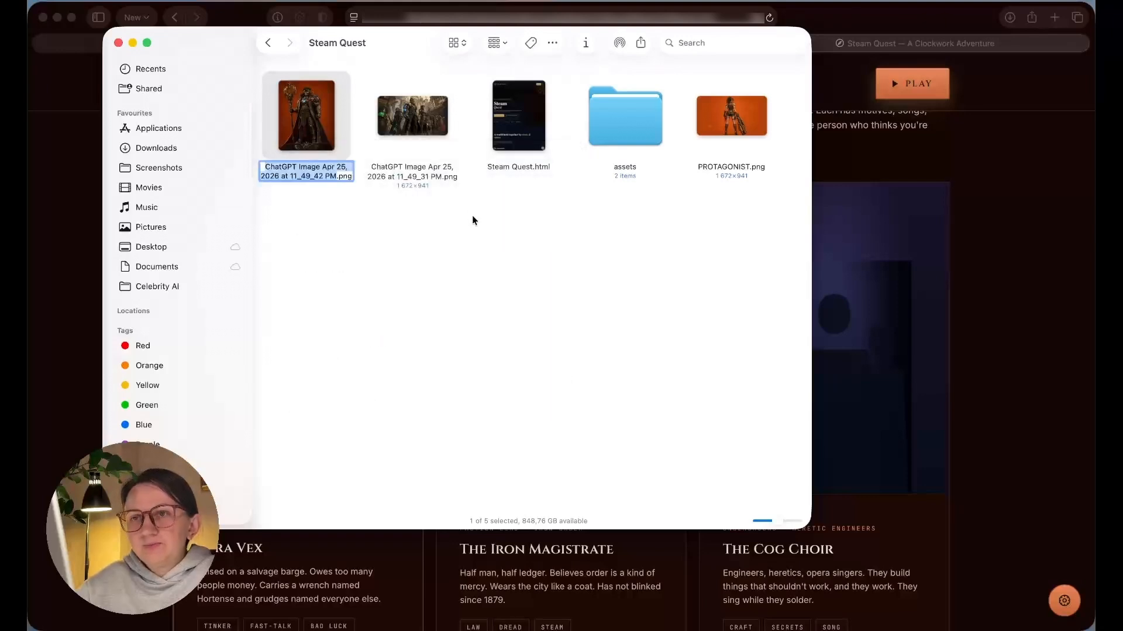
key("super+v")
left_click(472, 236)
Check the Cog Choir card's label on the page and rename the 11_49_31 PM image as UNDERGROUND
left_click(1037, 325)
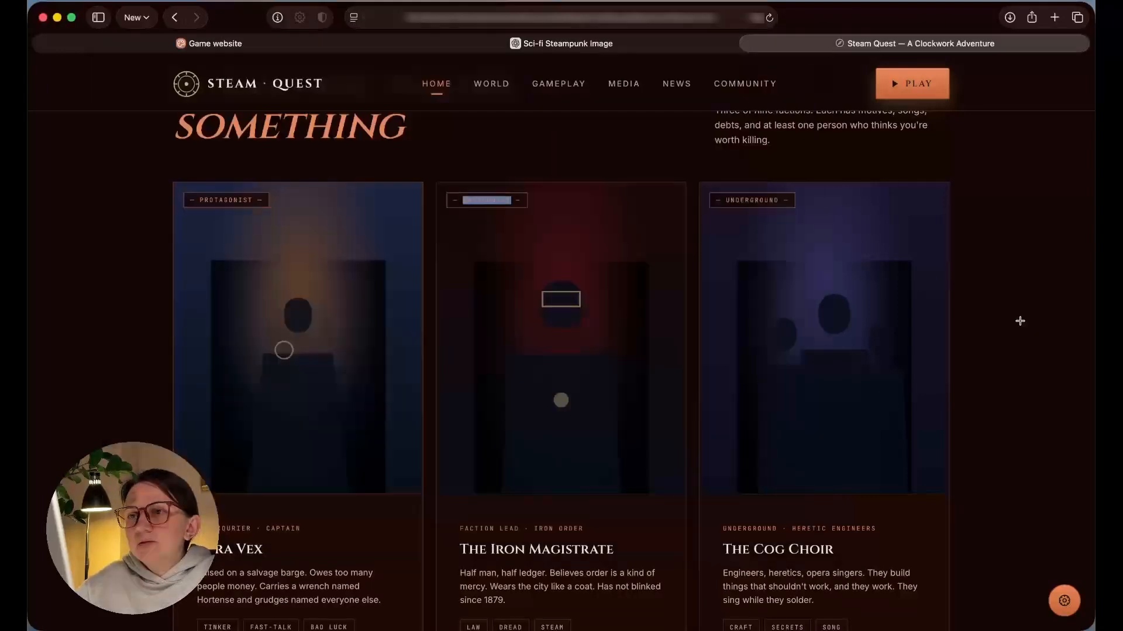
double_click(747, 199)
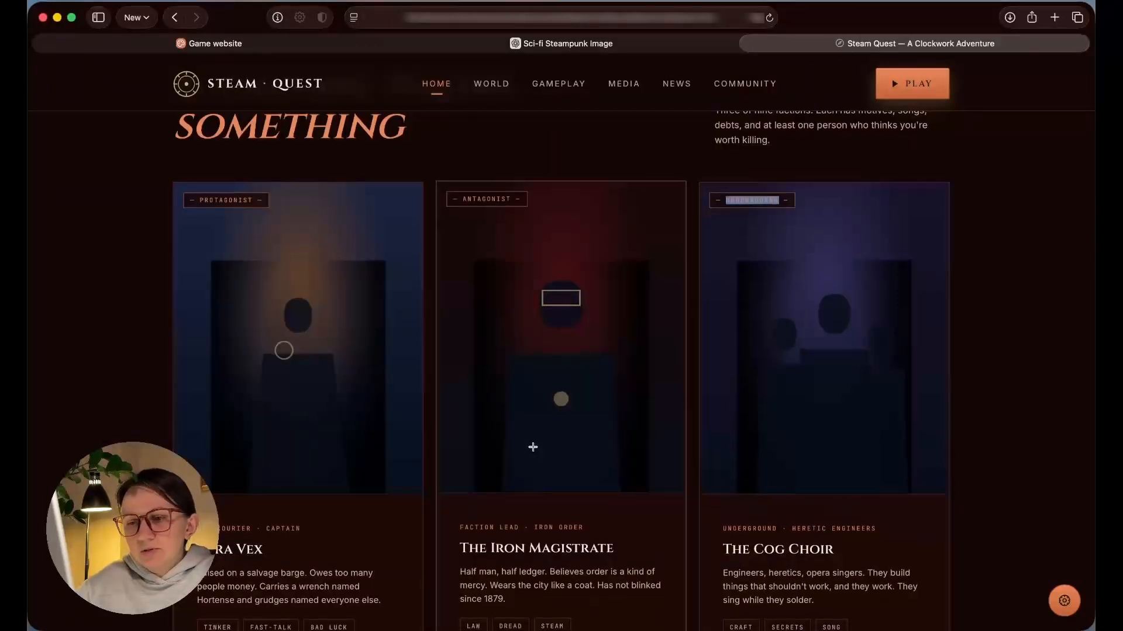
mouse_move(462, 619)
left_click(322, 624)
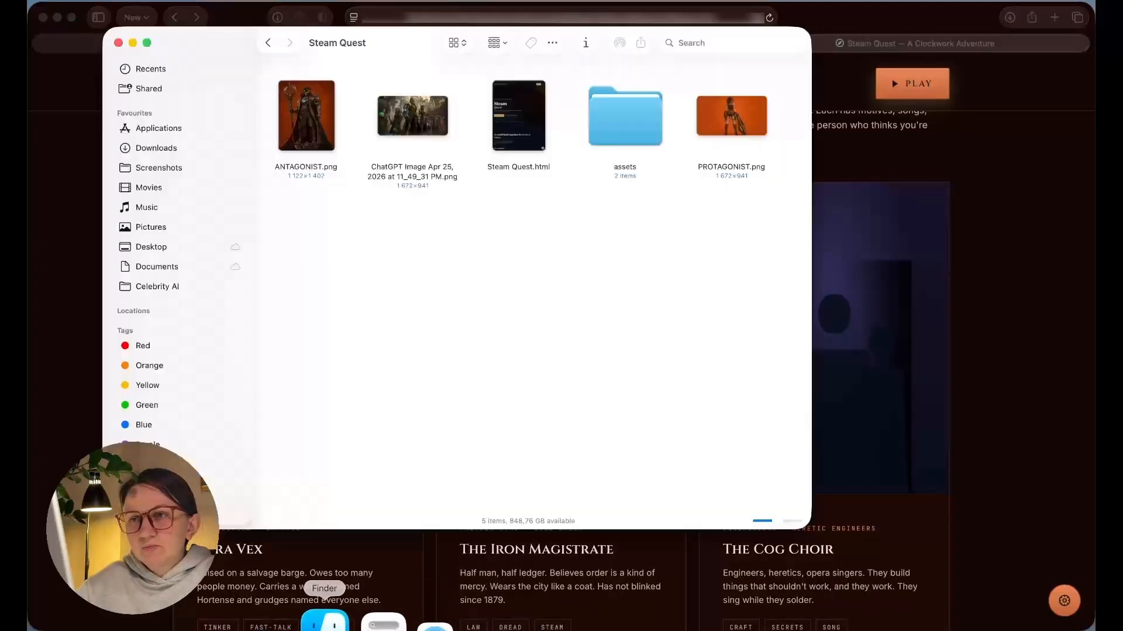
right_click(418, 93)
left_click(457, 173)
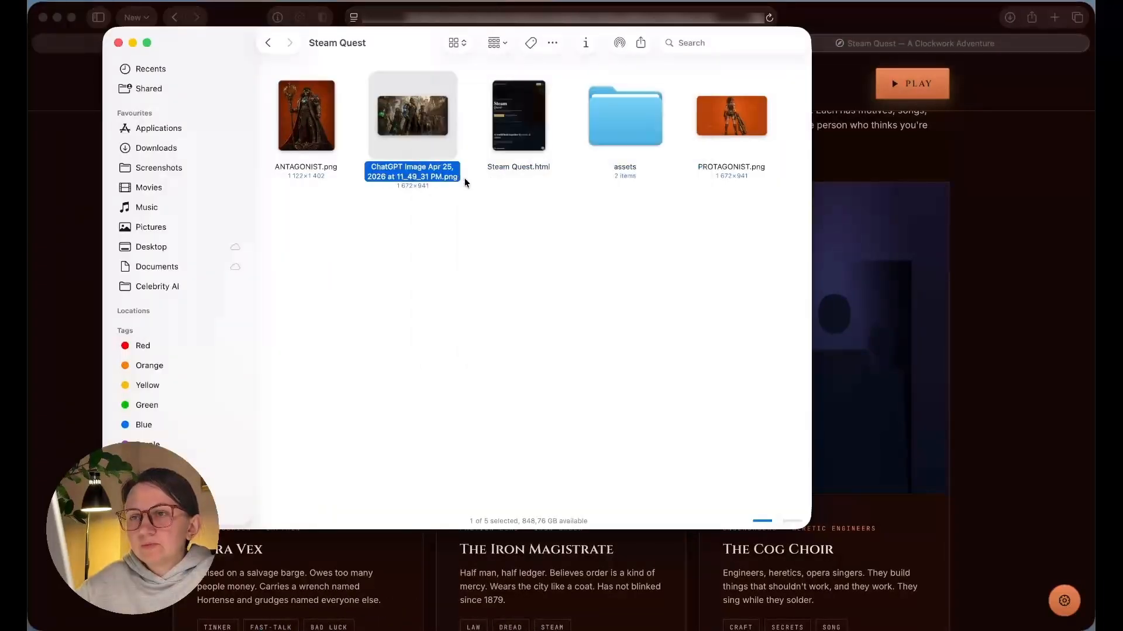
type("UNDERGROUND")
key("Return")
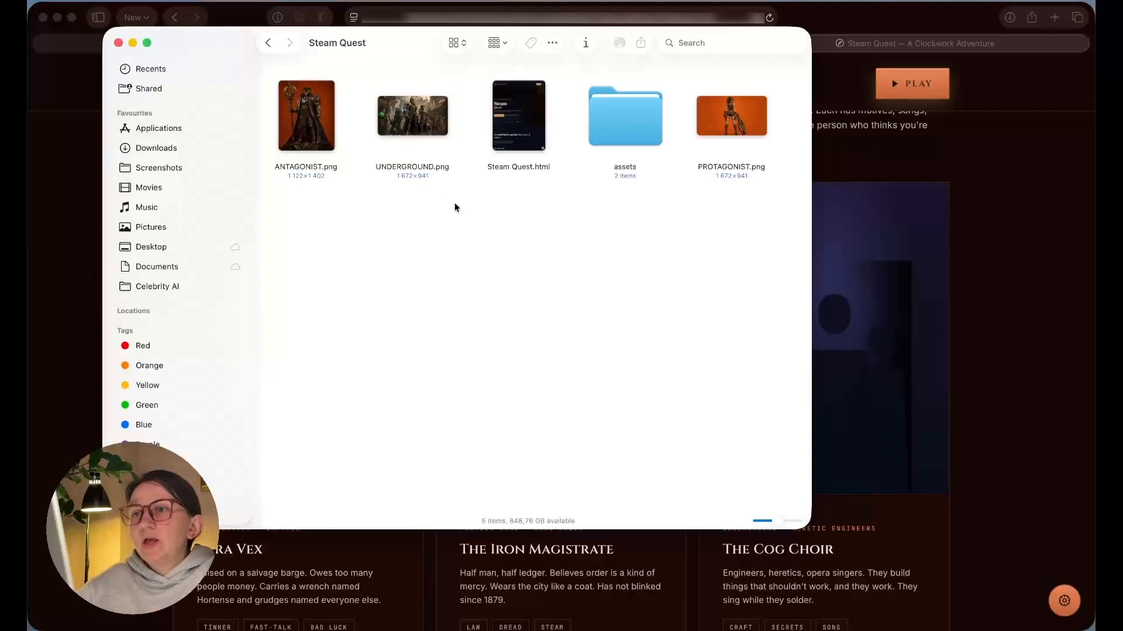
Move PROTAGONIST.png, UNDERGROUND.png and ANTAGONIST.png together into the assets folder
left_click(731, 134)
left_click(413, 117, "super")
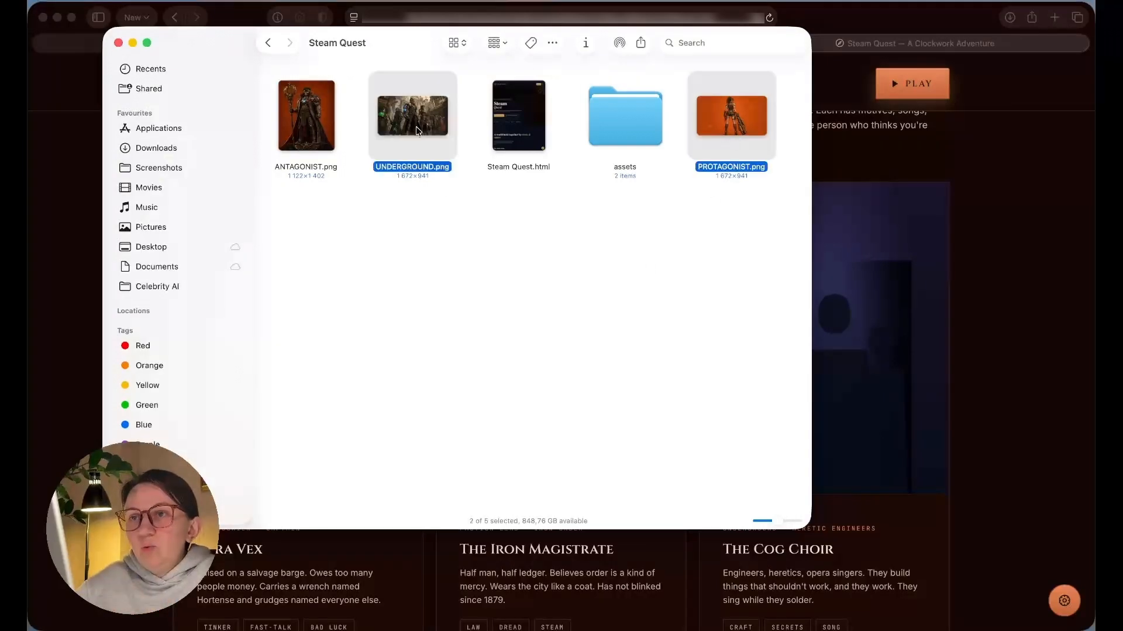
left_click(306, 117, "super")
left_click_drag(306, 117, 617, 110)
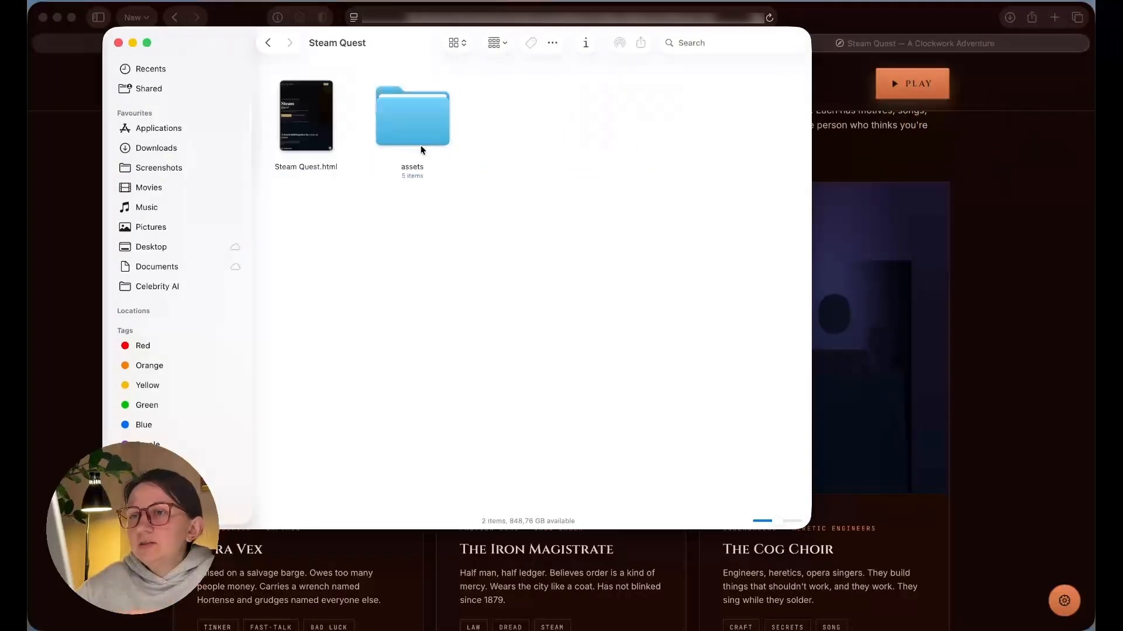
Check the cast section's title on the Steam Quest page and switch to the design session in Claude
left_click(953, 309)
scroll(580, 295, "up", 3)
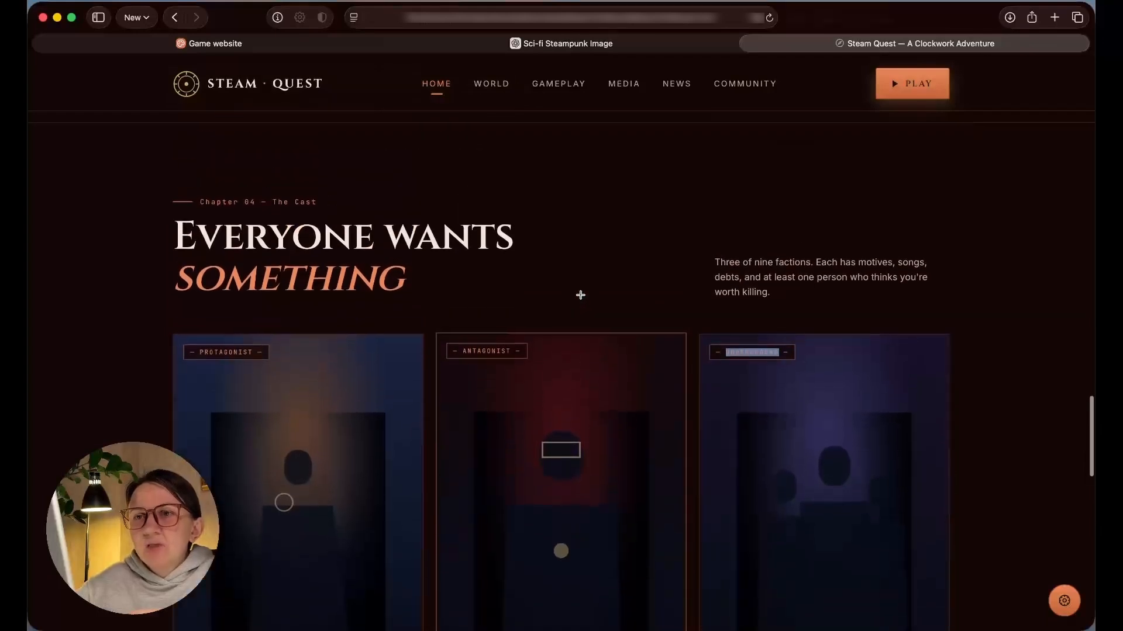
left_click_drag(175, 230, 430, 277)
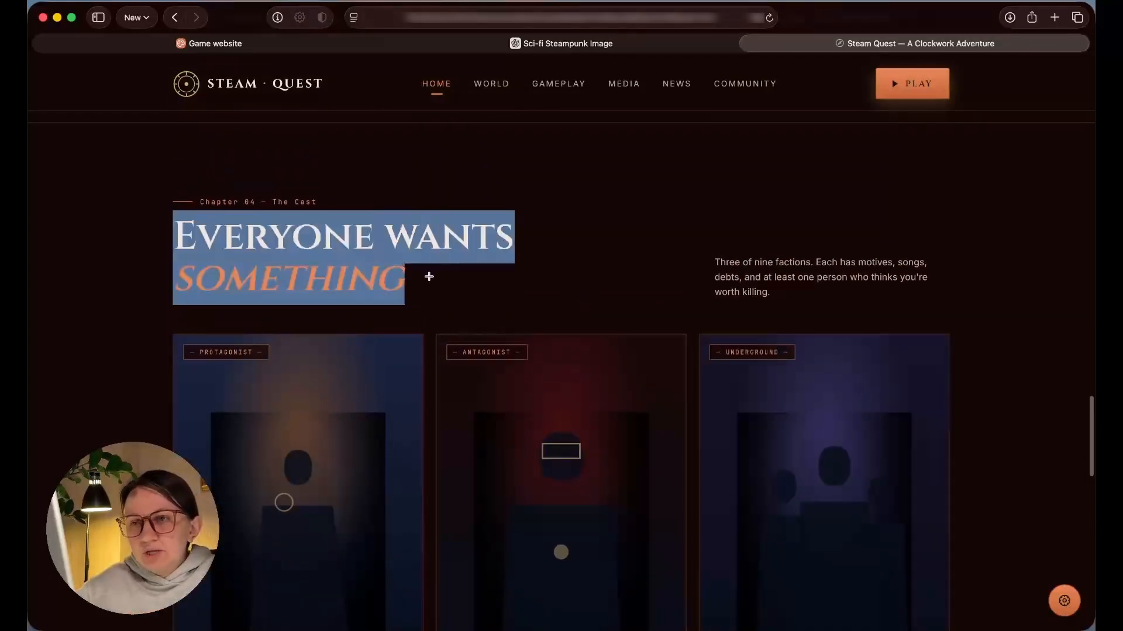
left_click(430, 298)
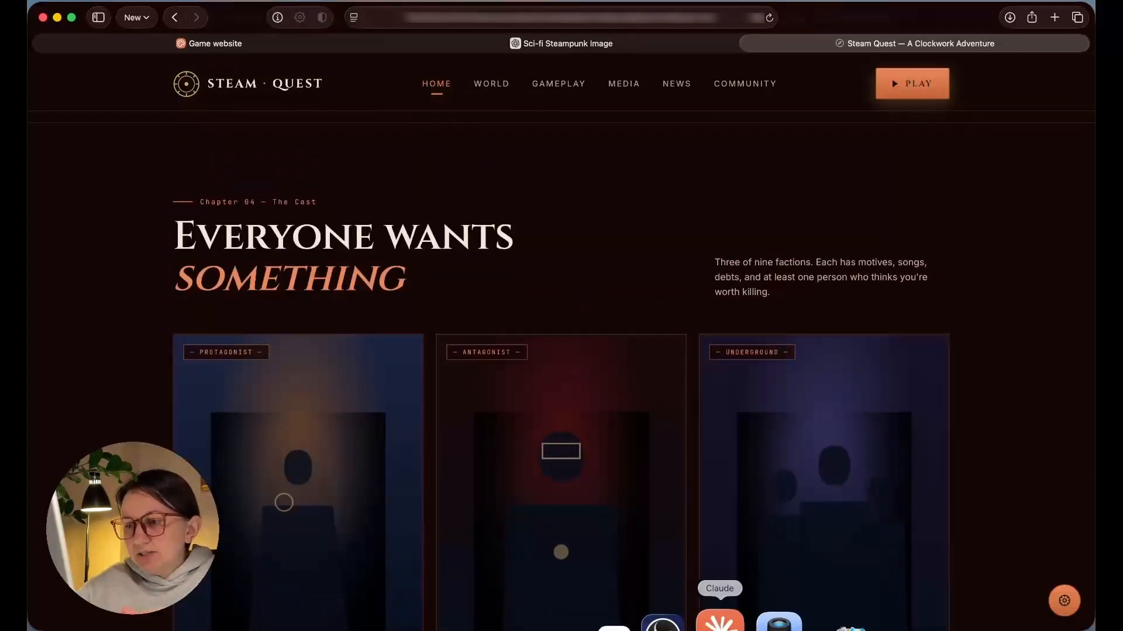
left_click(720, 619)
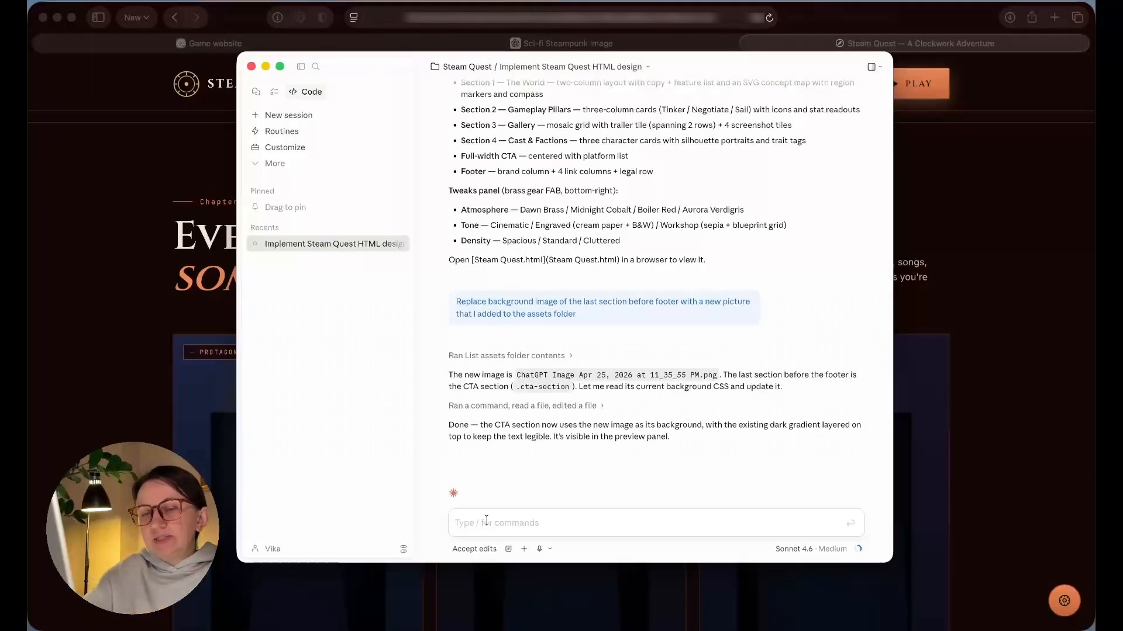
Ask Claude to replace the character pictures in the section "Everyone wants something" with the matched images added to the assets folder
type("Could you")
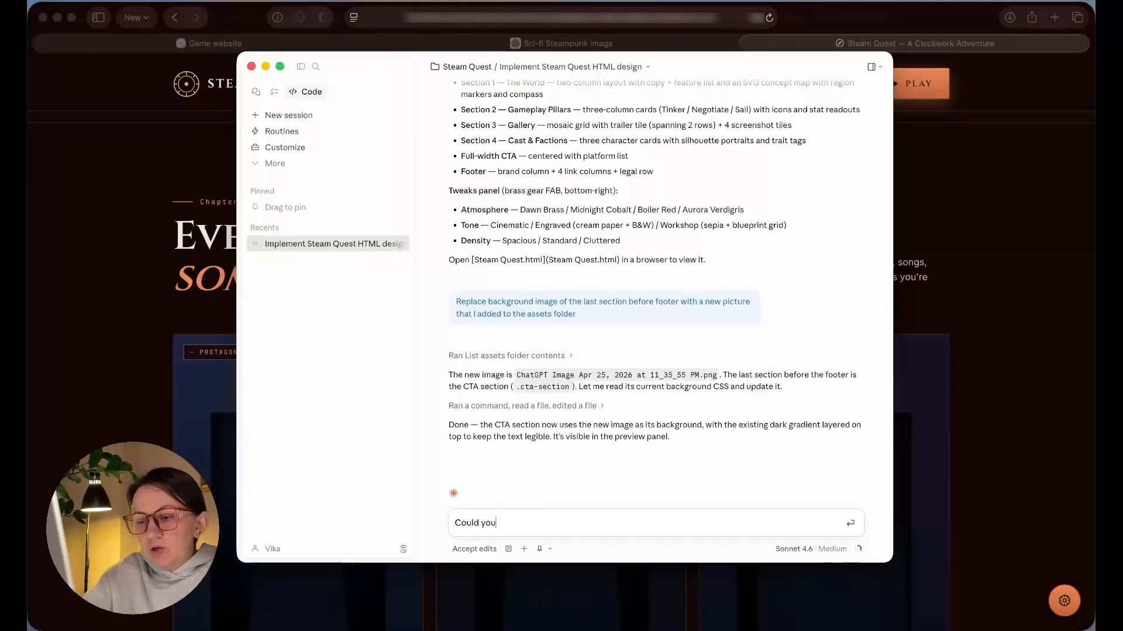
type(" replace ")
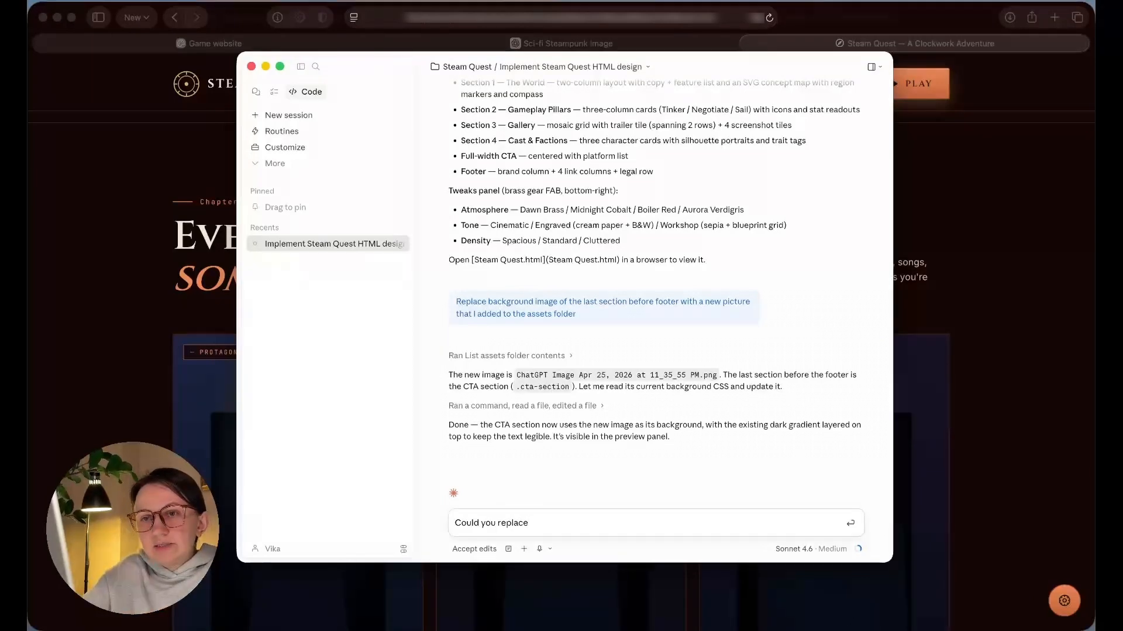
type("character")
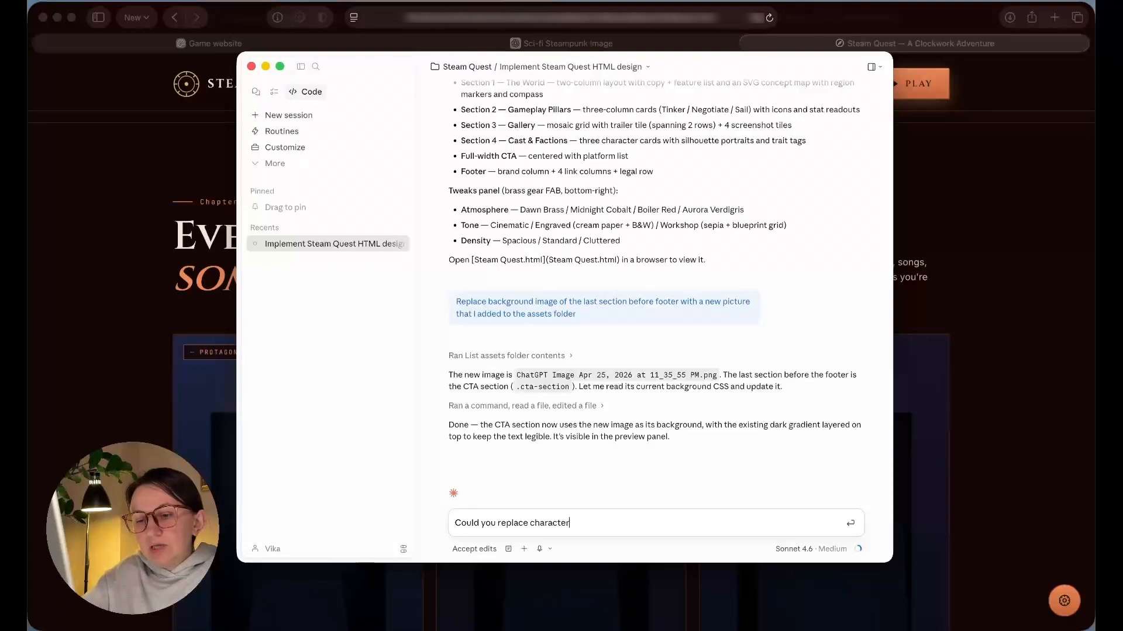
type(" pictures with ")
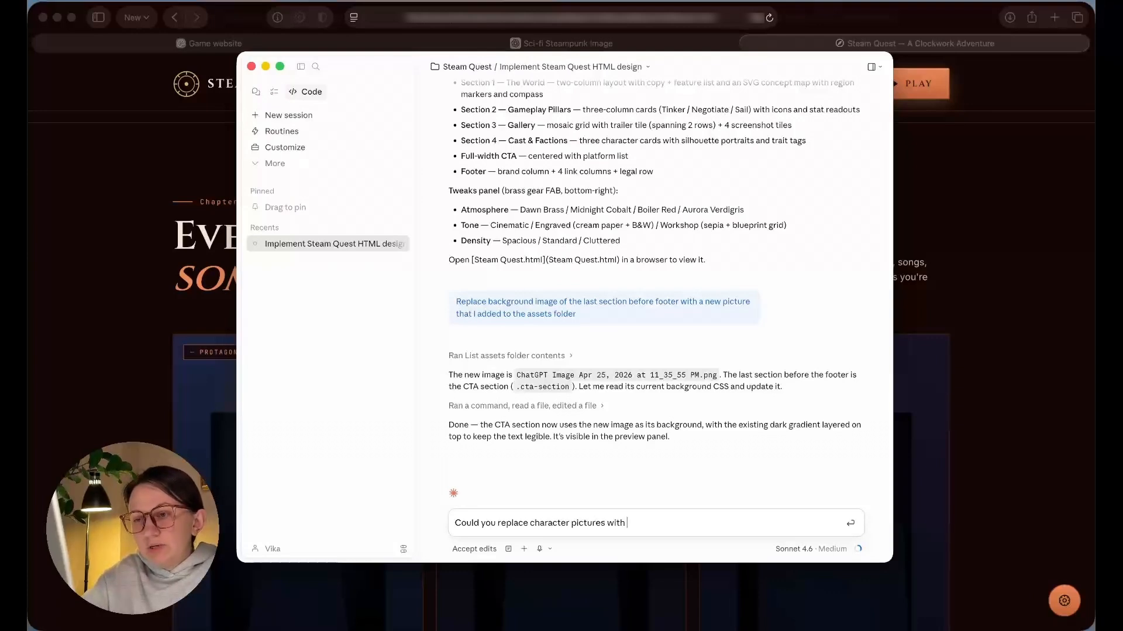
type("new ")
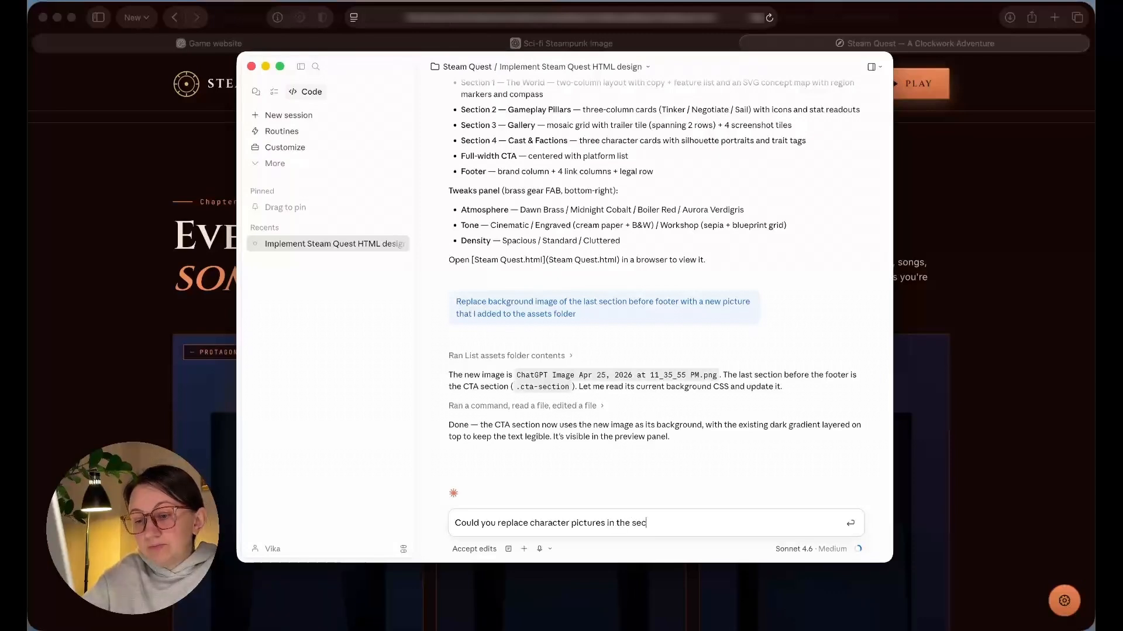
type("n “Everyone wants something” ")
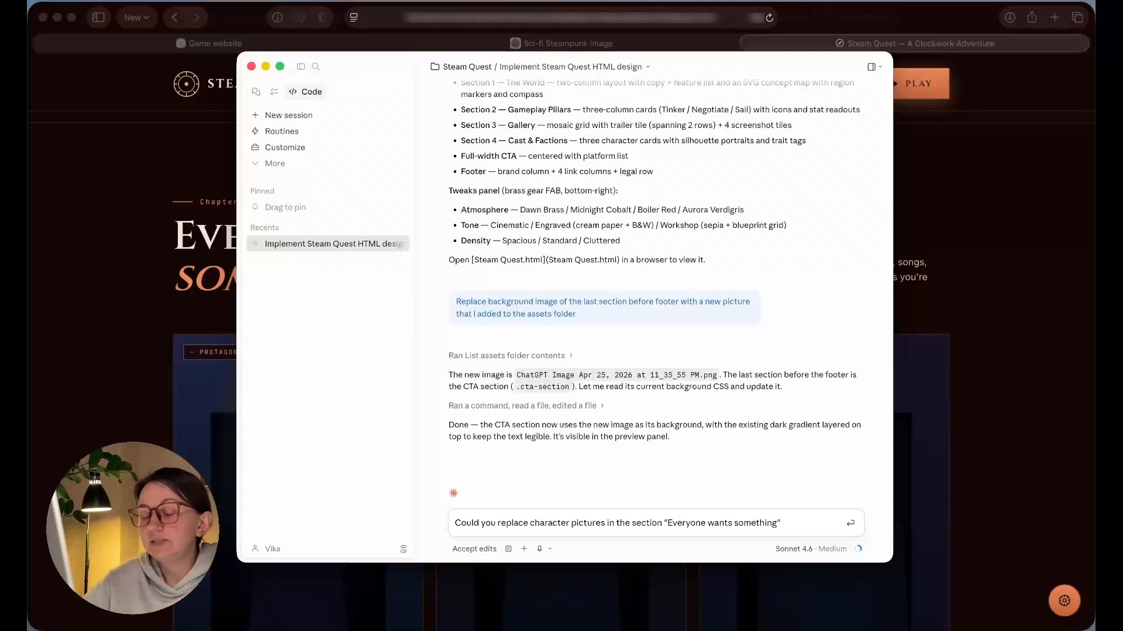
type("with")
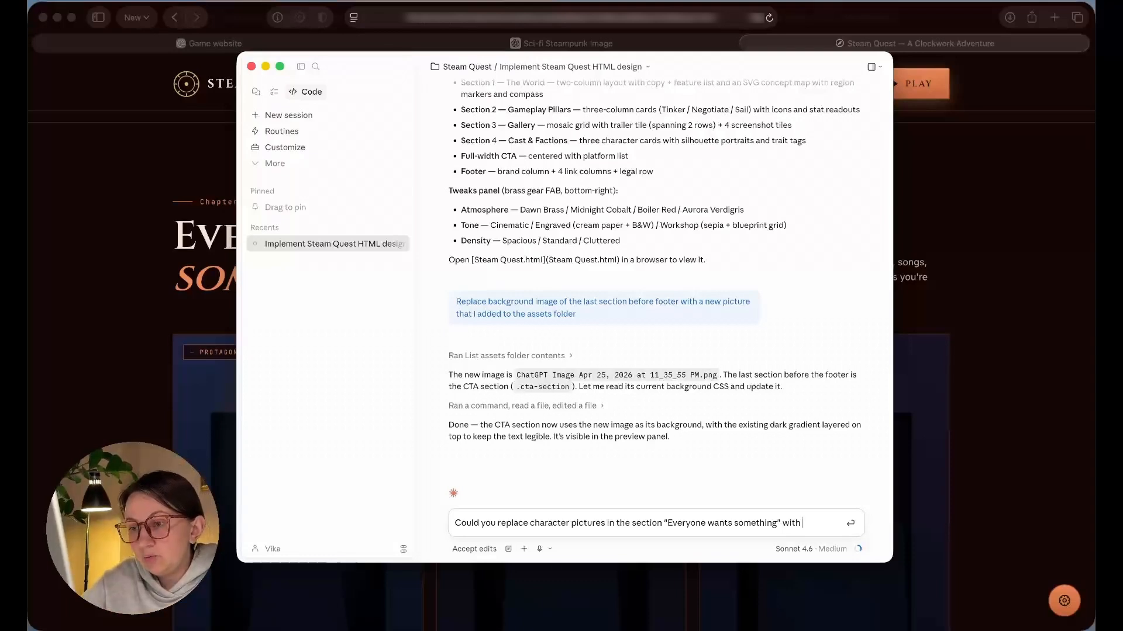
type(" image")
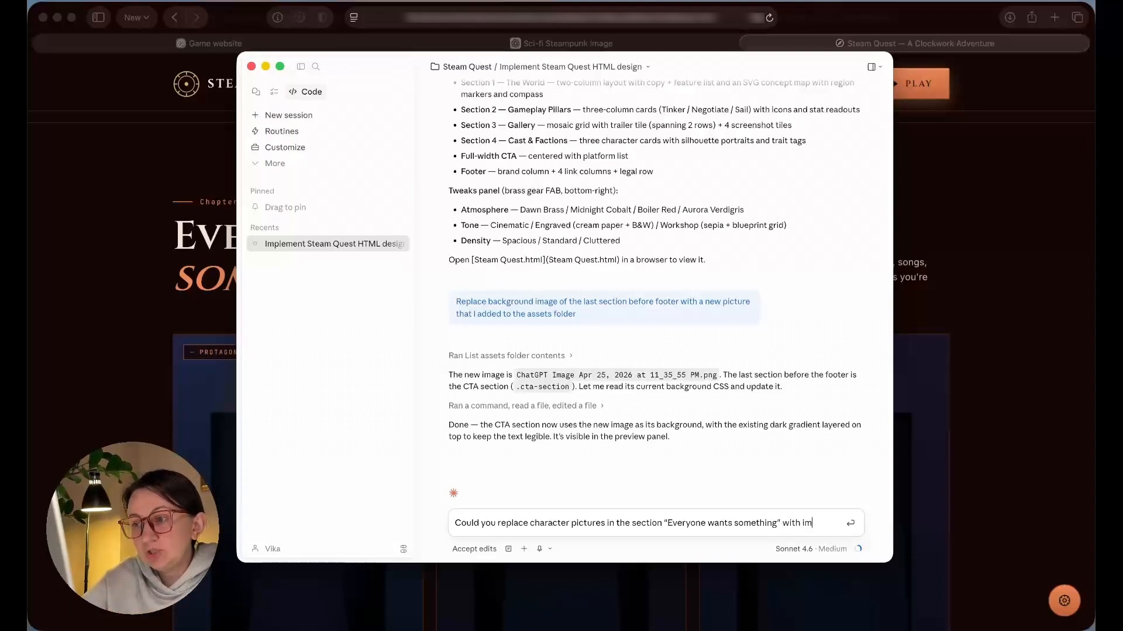
key("BackSpace")
key("BackSpace")
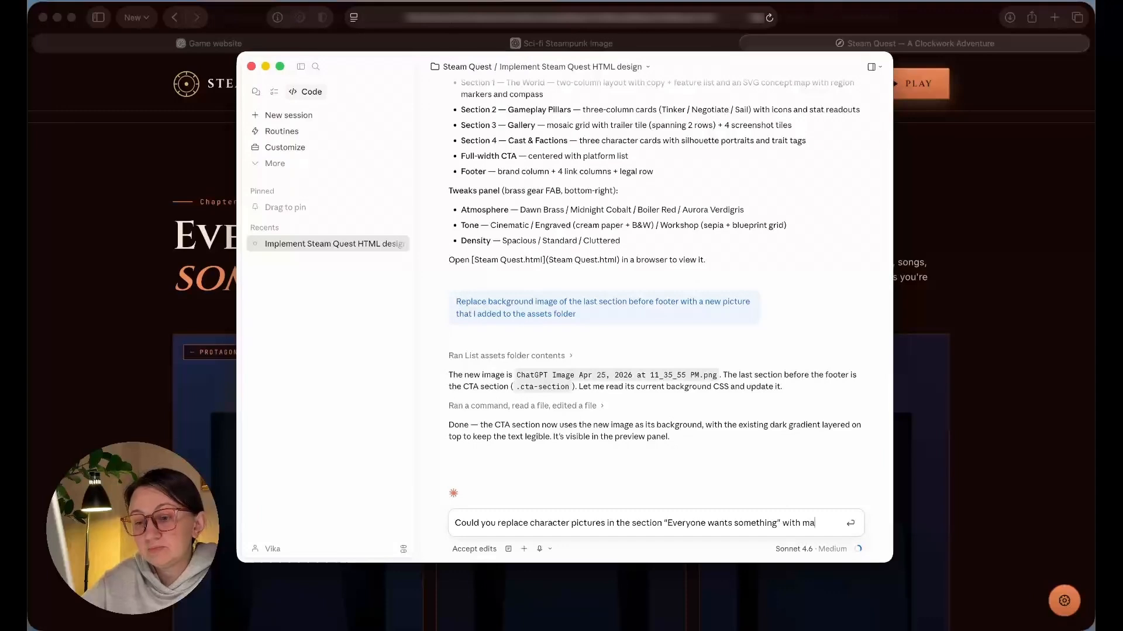
type("matched images th")
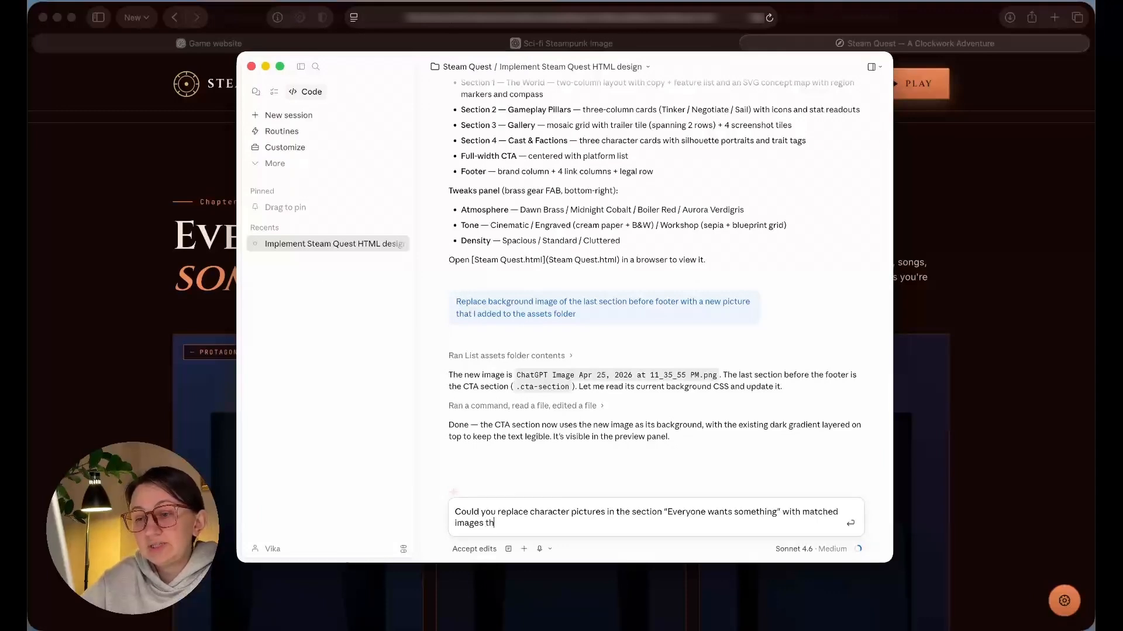
type("at I added to ")
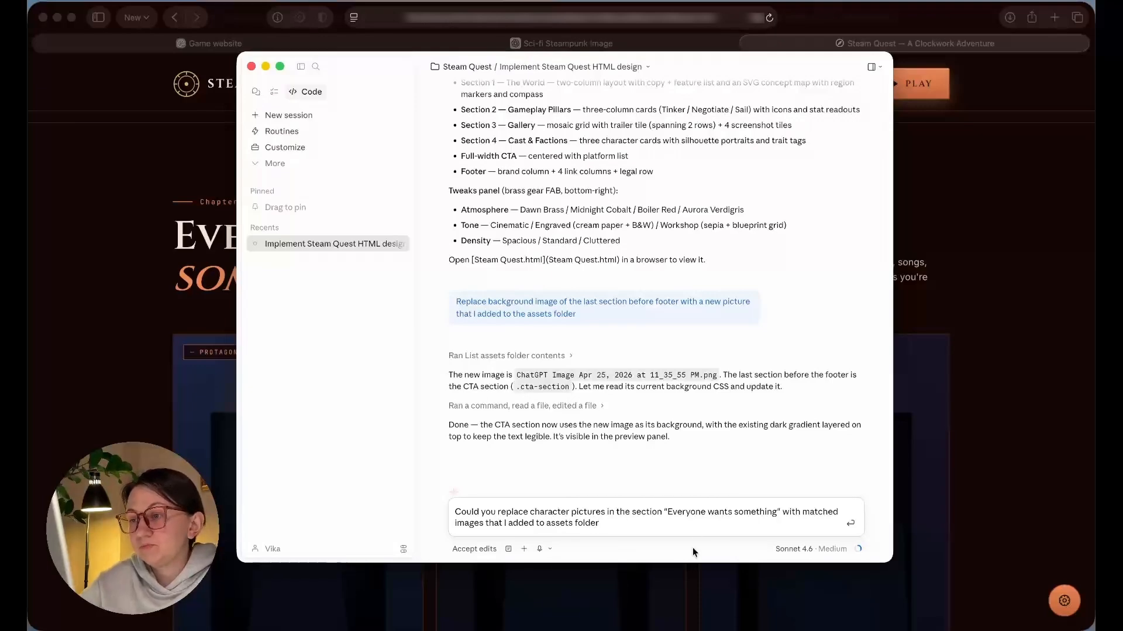
type("assets folder")
left_click(849, 524)
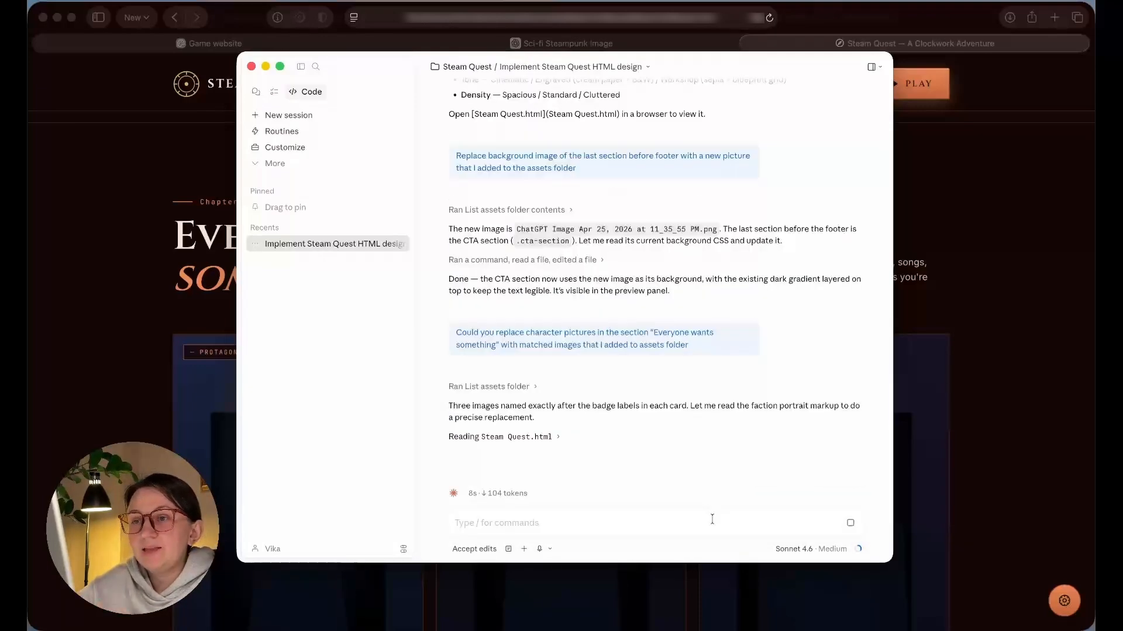
View the cast section in the browser, return to Claude and close the Steam Quest.html preview
left_click(132, 351)
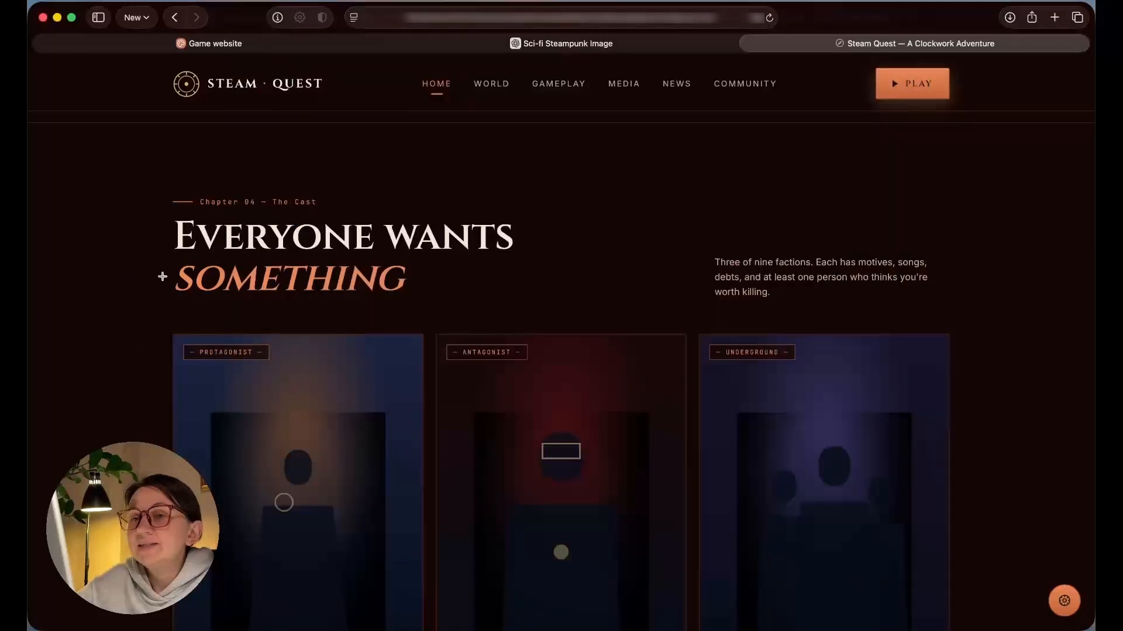
scroll(183, 307, "down", 3)
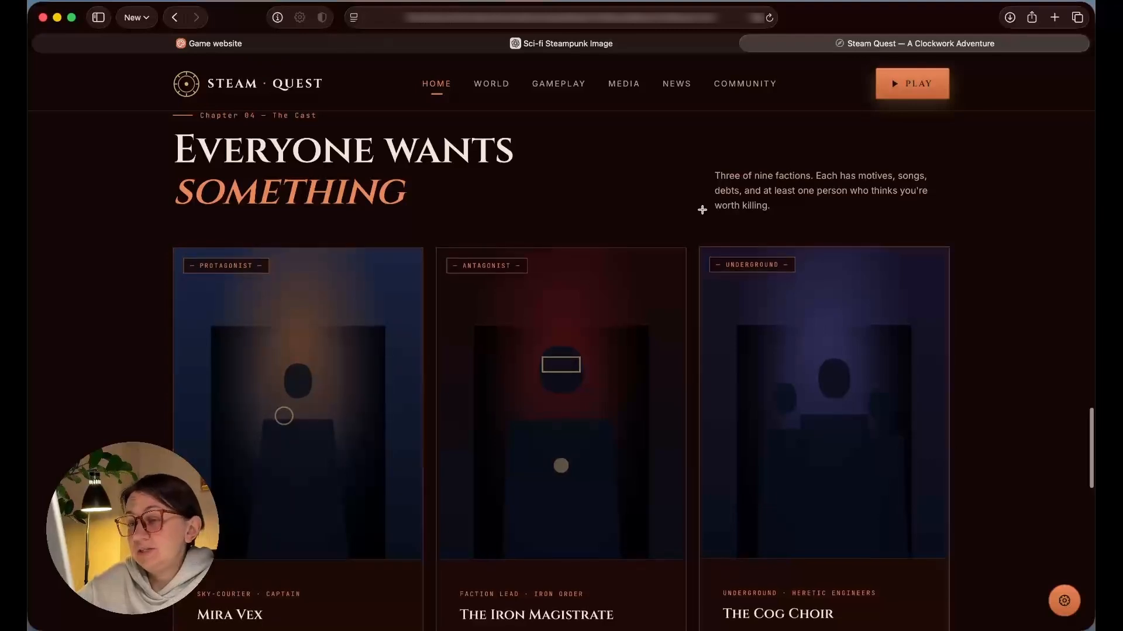
scroll(701, 209, "up", 1)
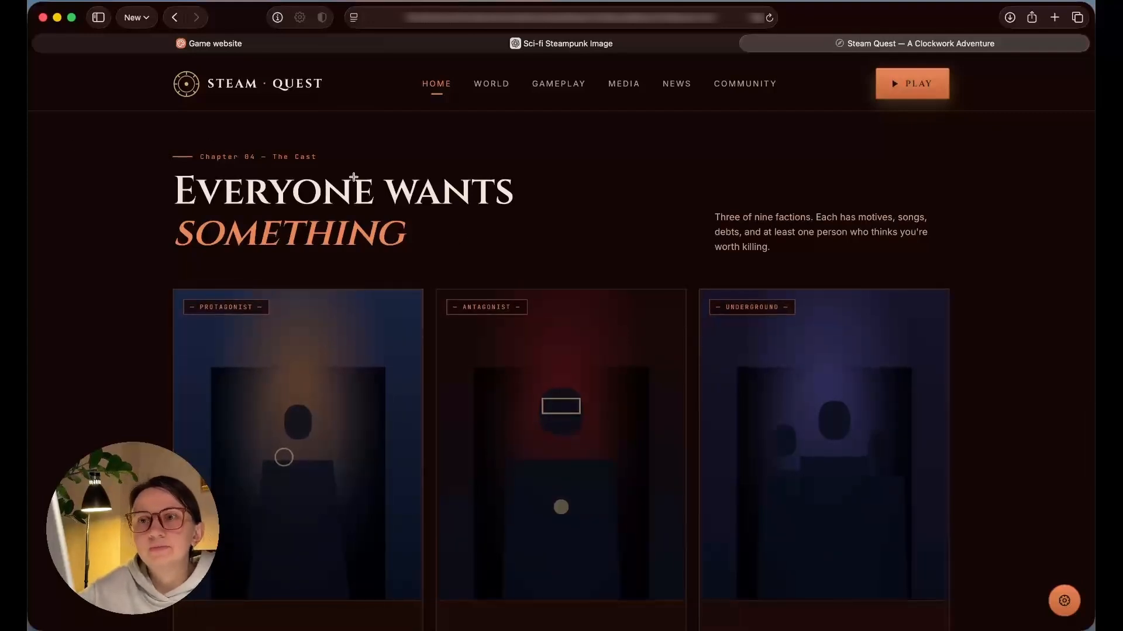
left_click(725, 623)
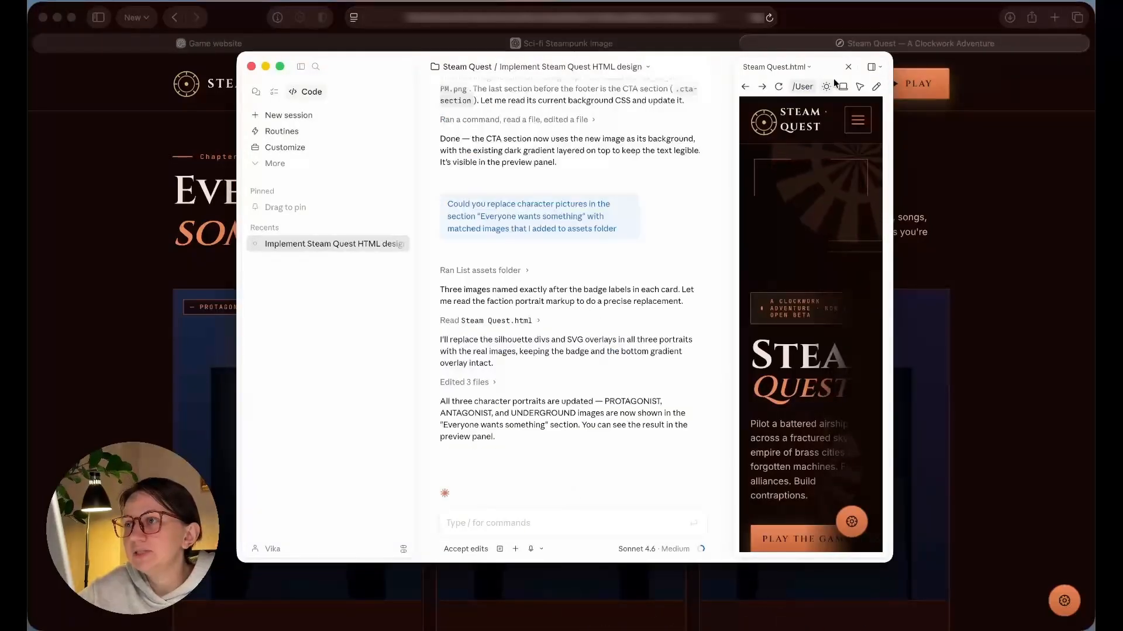
left_click(848, 66)
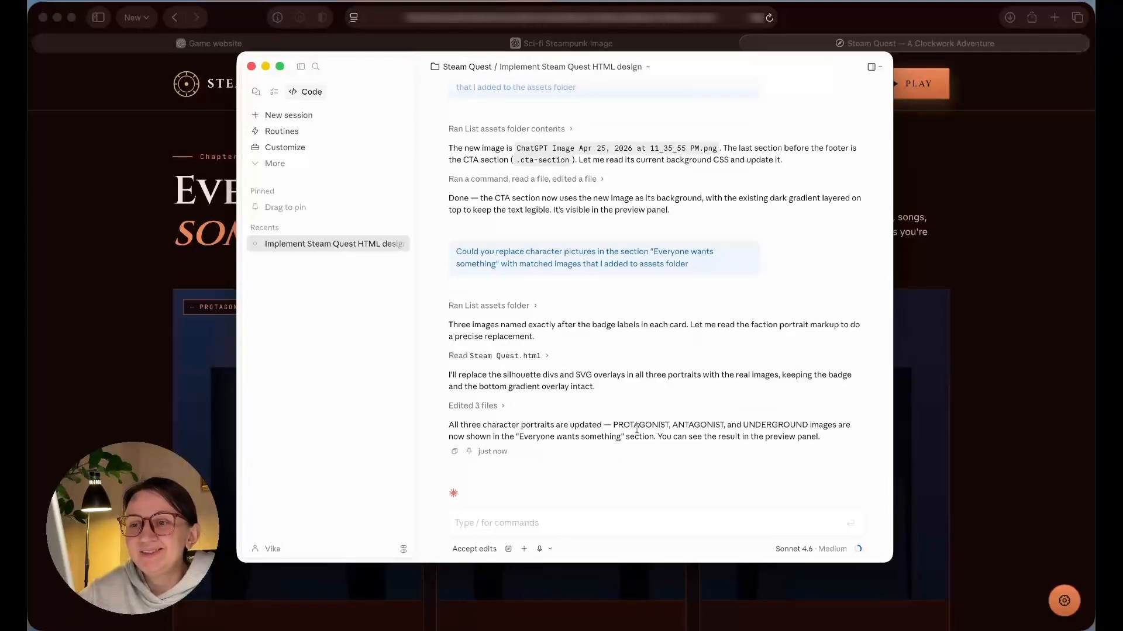
Switch to the Steam Quest page in the browser and examine the portraits on the Protagonist, Antagonist and Underground cards
left_click(1005, 471)
scroll(694, 251, "up", 10)
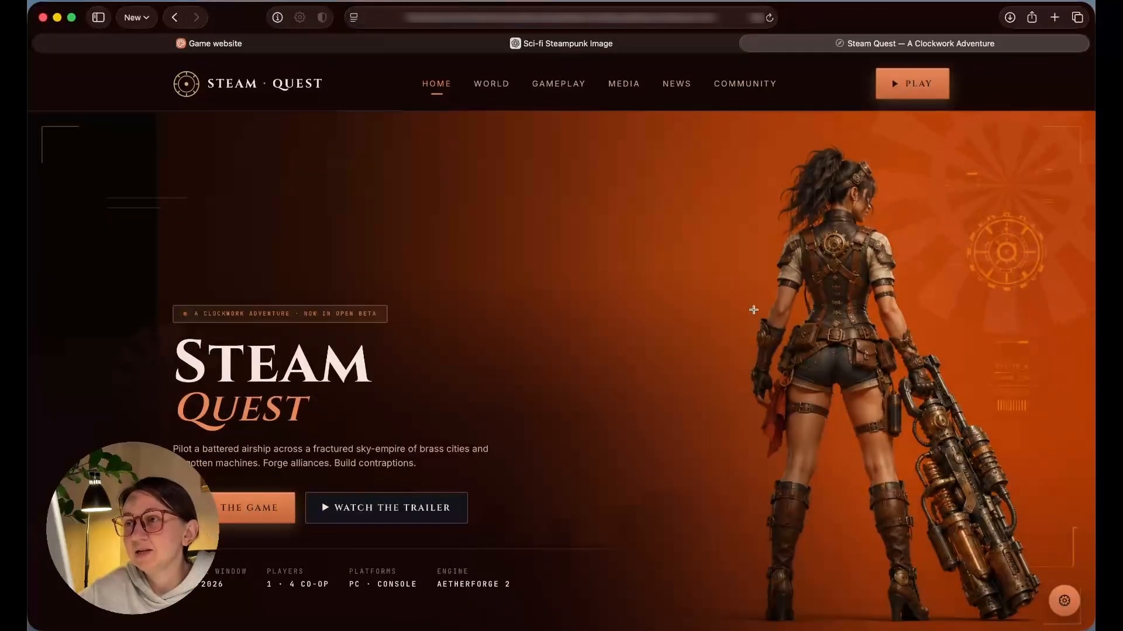
scroll(754, 314, "down", 3)
scroll(754, 314, "down", 20)
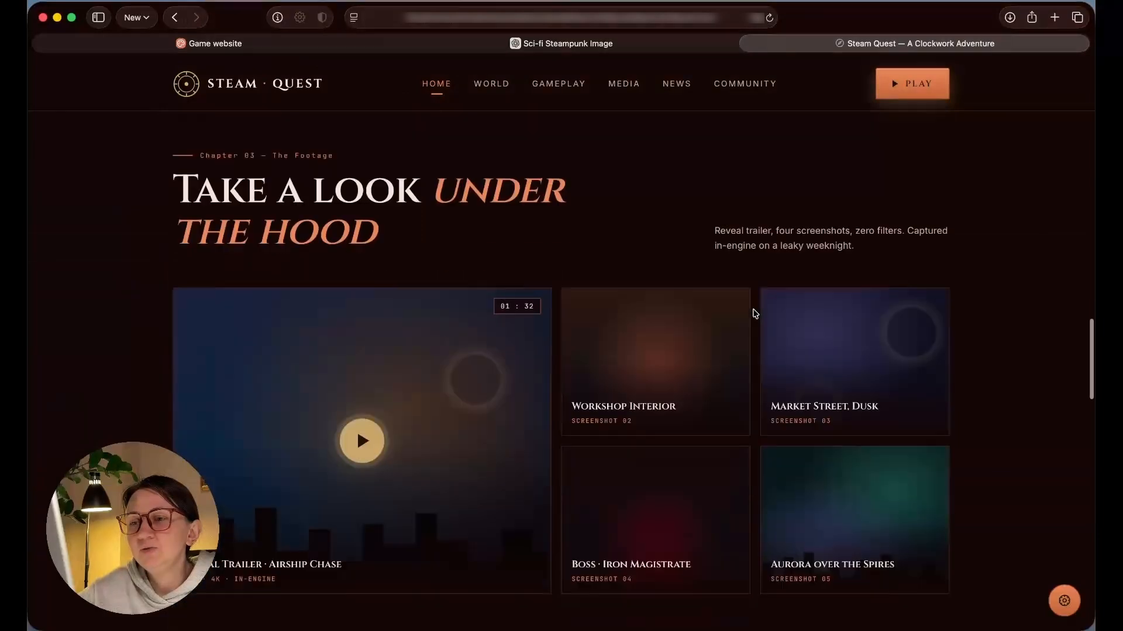
scroll(753, 310, "down", 6)
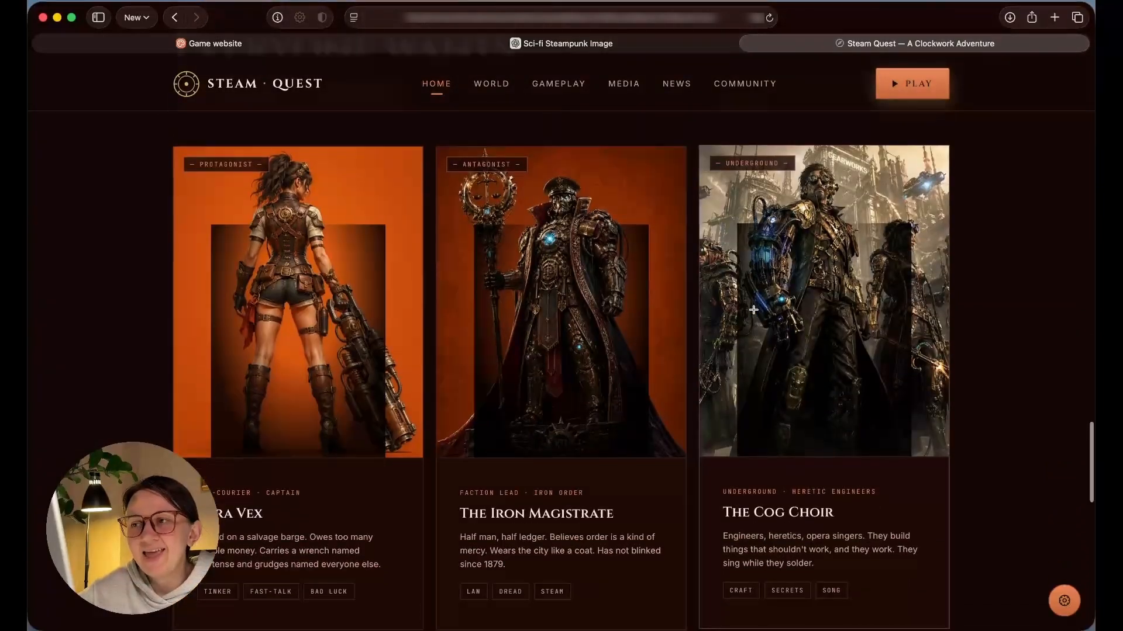
scroll(754, 310, "up", 2)
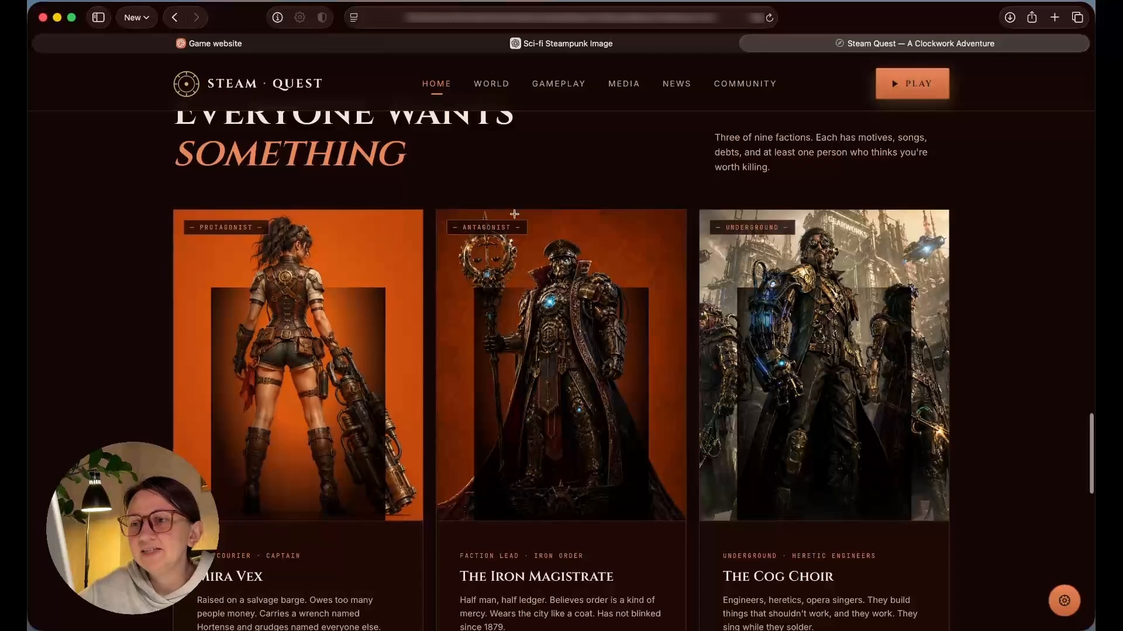
scroll(1021, 309, "down", 1)
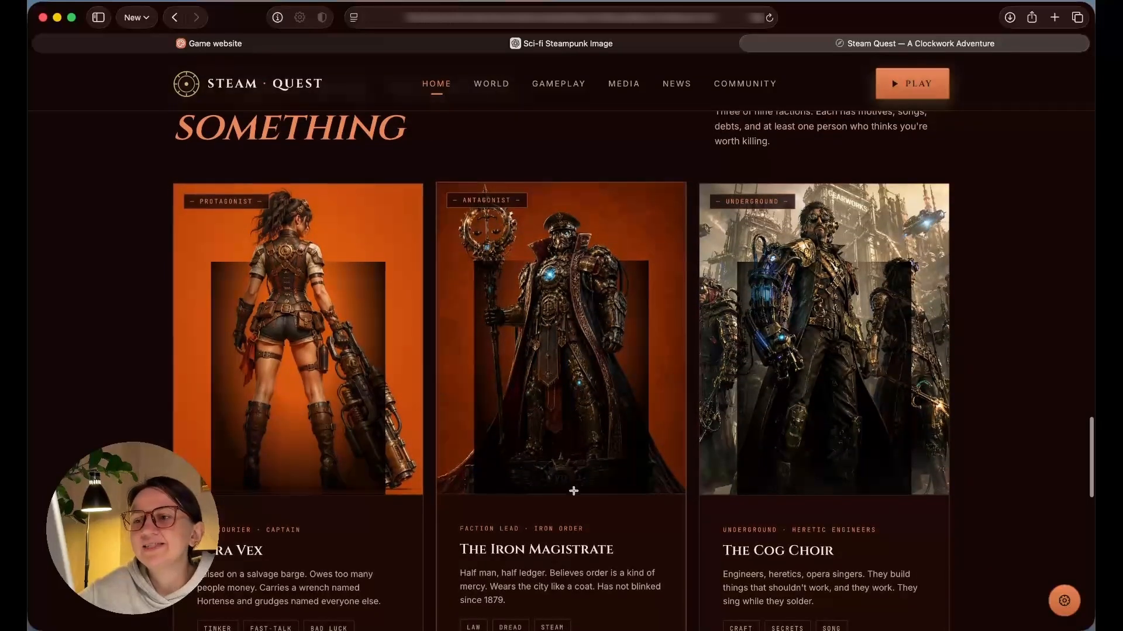
scroll(1026, 354, "down", 2)
scroll(1026, 353, "down", 1)
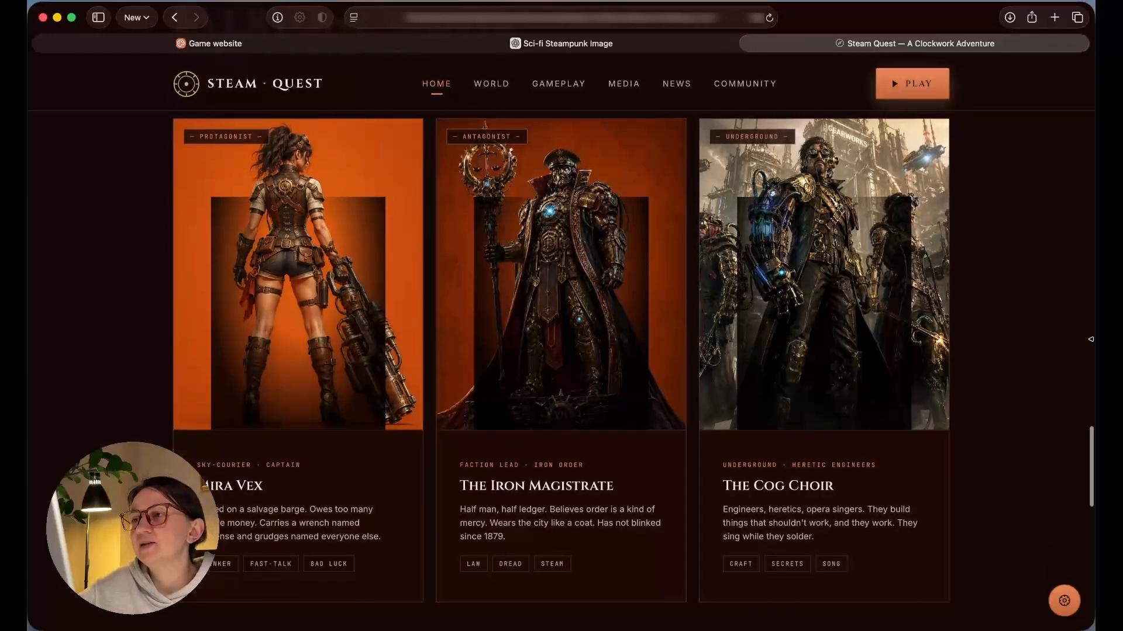
scroll(1090, 339, "up", 7)
scroll(1091, 339, "up", 9)
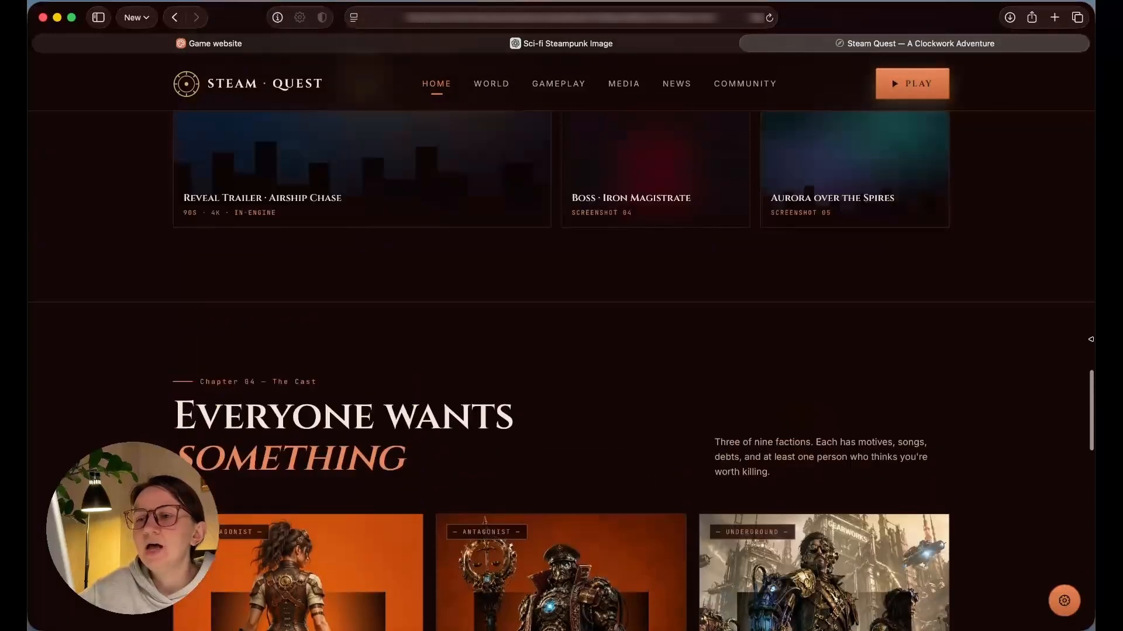
scroll(1090, 339, "down", 9)
scroll(1090, 339, "up", 3)
scroll(1090, 339, "down", 20)
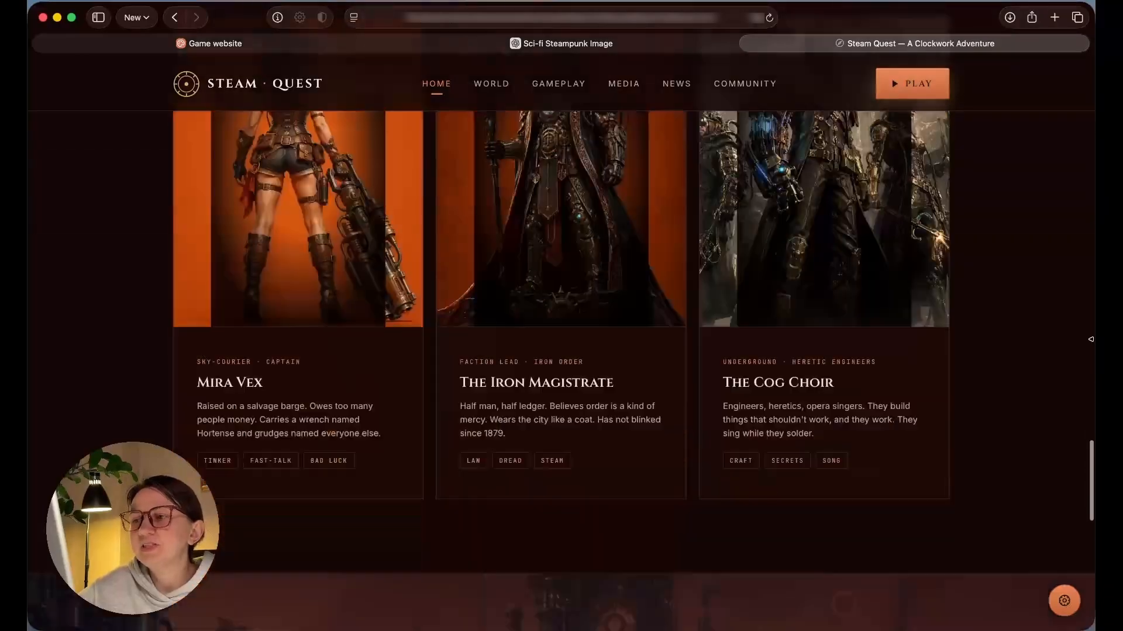
scroll(1091, 339, "up", 20)
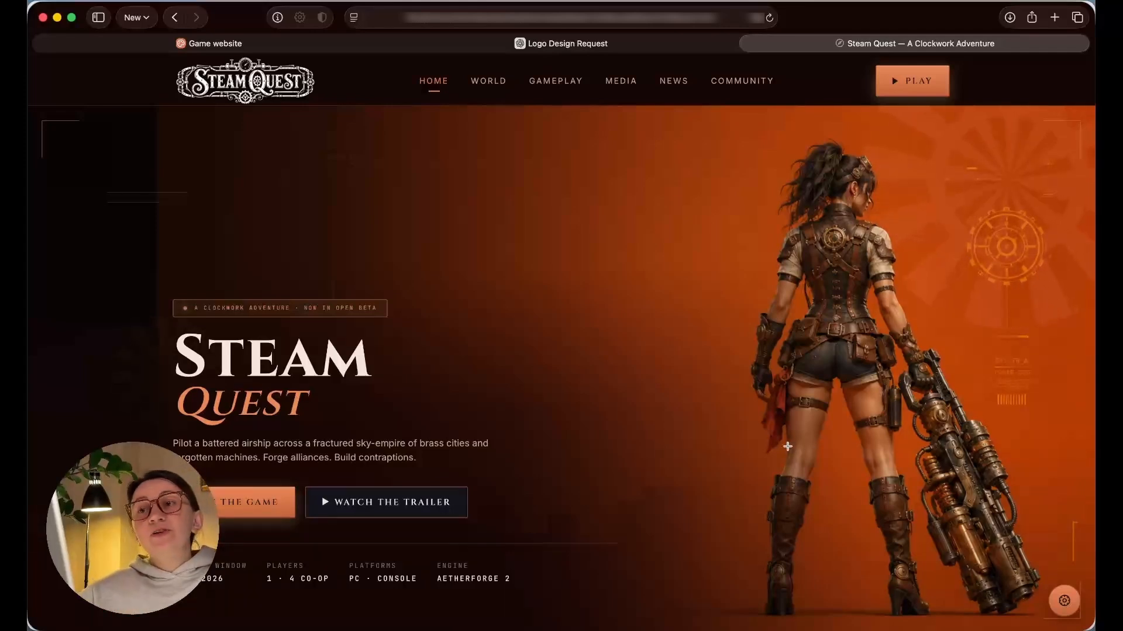
Review the page's header logo, hero section and the Chapter 01 setting section with its concept map
scroll(714, 384, "down", 5)
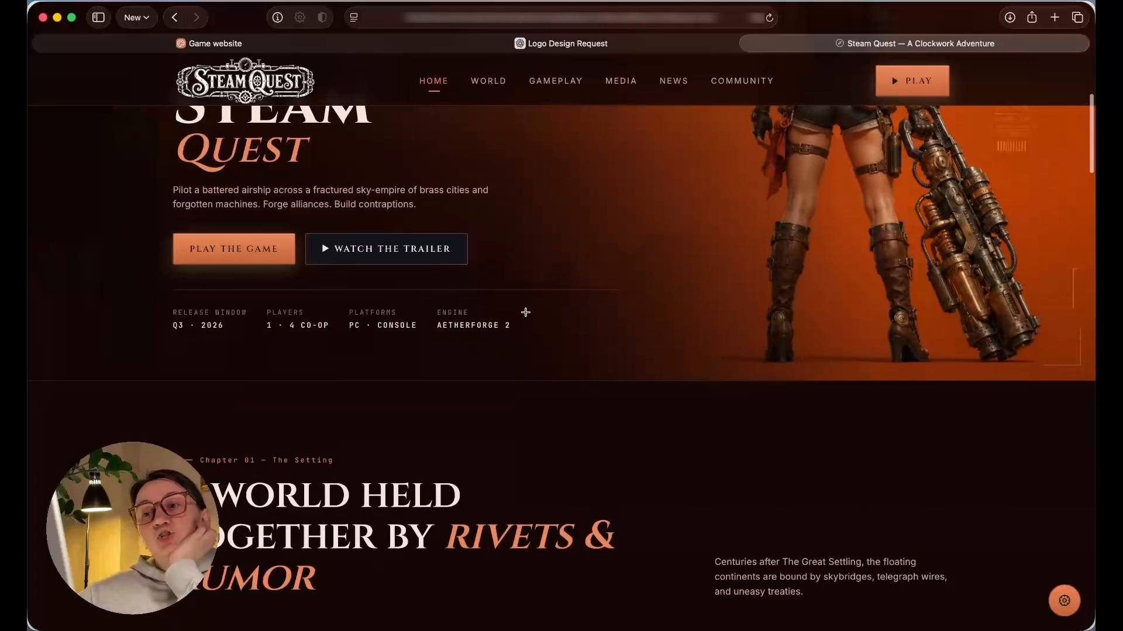
scroll(503, 291, "down", 6)
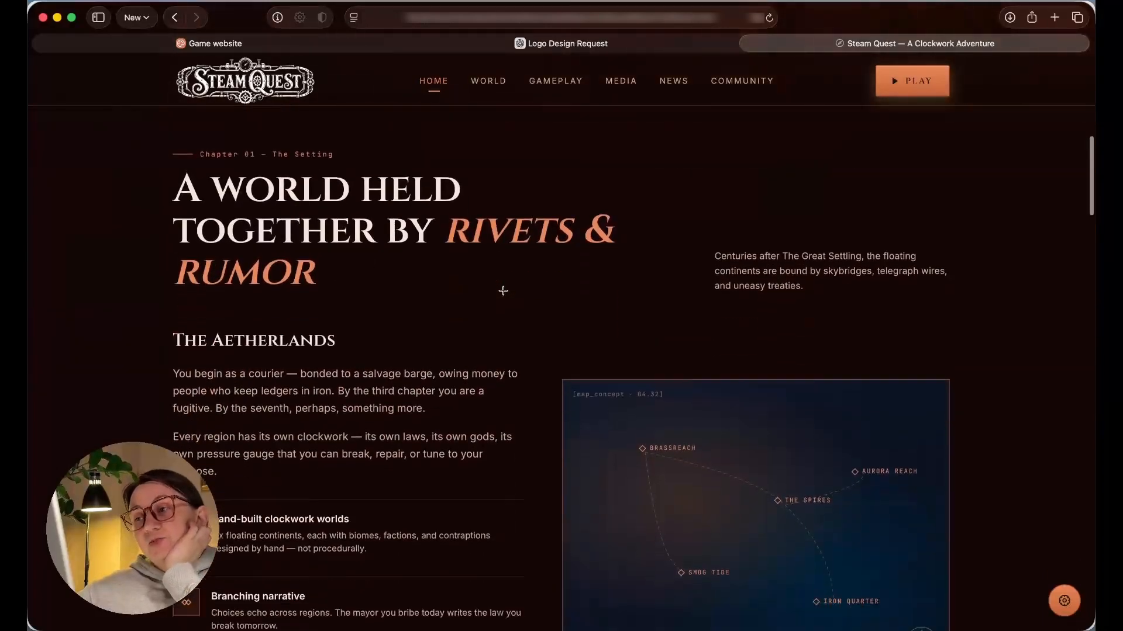
scroll(503, 291, "down", 8)
scroll(503, 291, "up", 4)
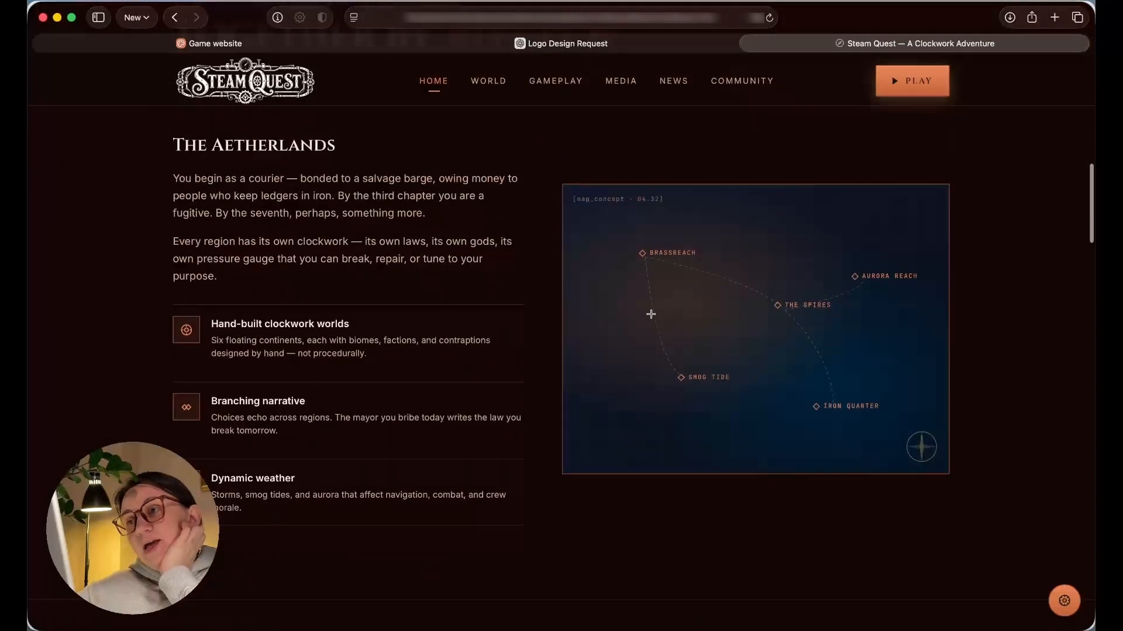
scroll(1004, 496, "up", 10)
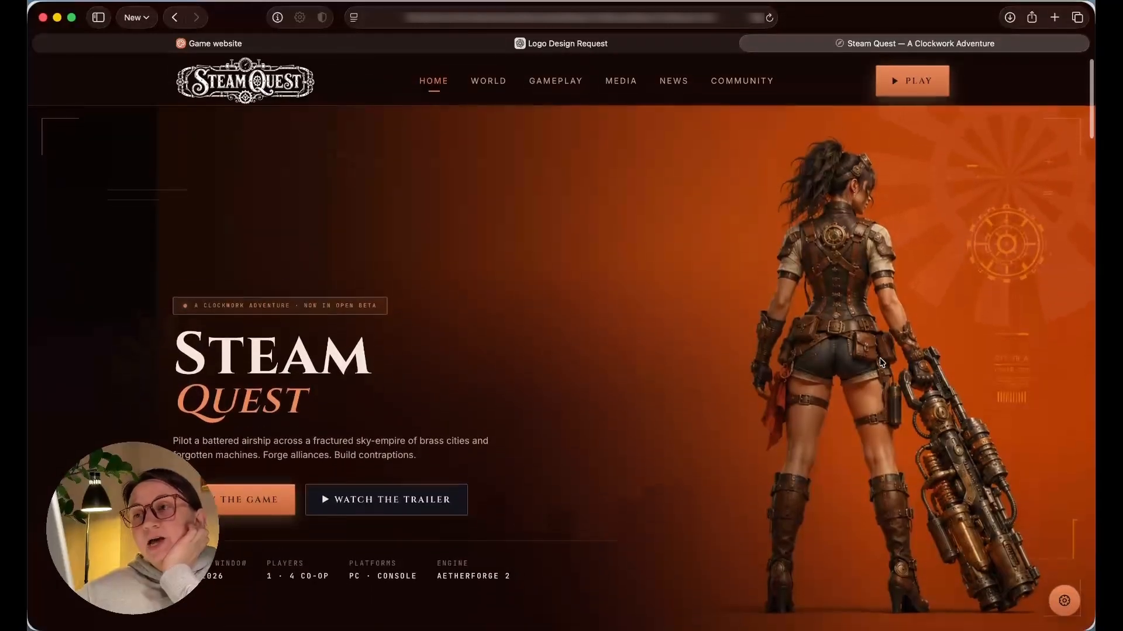
scroll(591, 253, "down", 1)
scroll(592, 253, "down", 15)
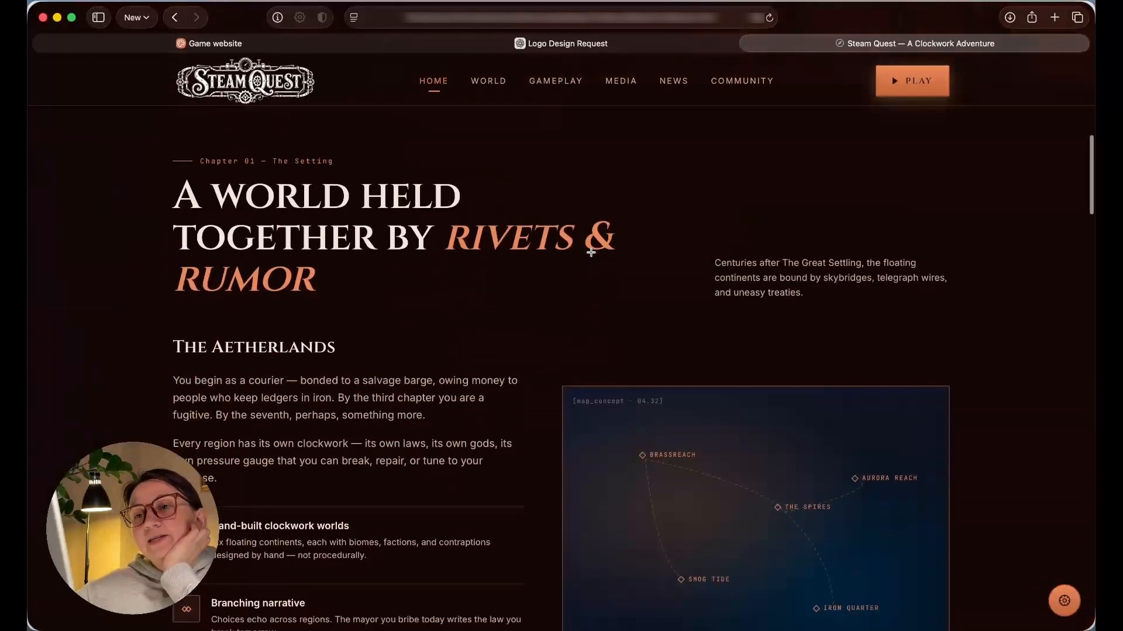
Review the Steam Quest page from the Chapter 03 footage gallery to the footer, then return to the hero section
scroll(516, 510, "down", 15)
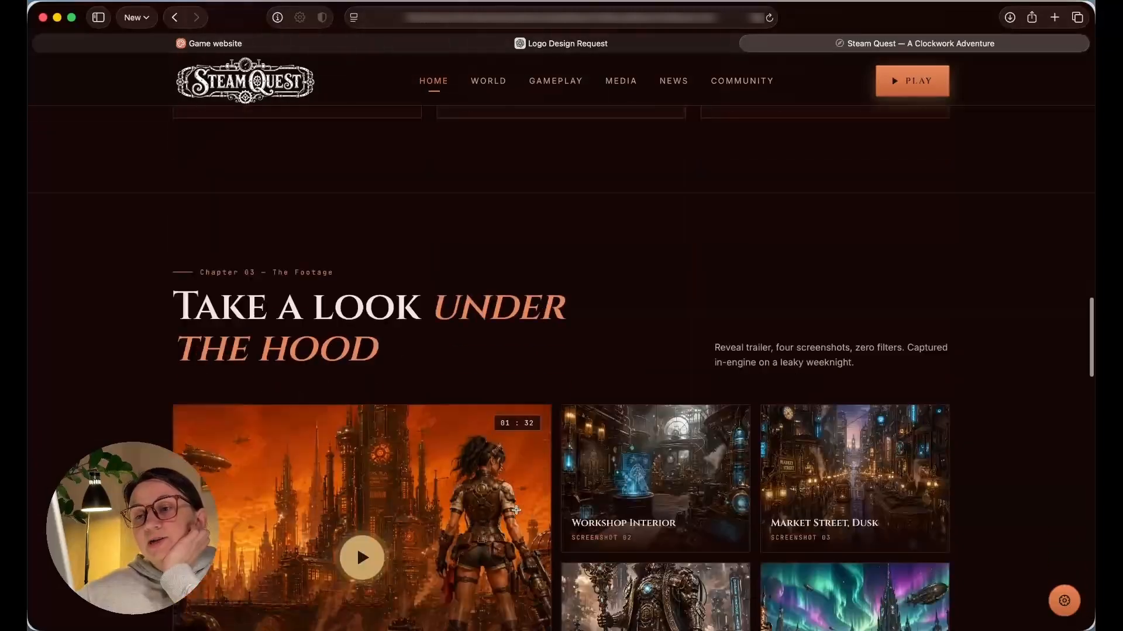
scroll(516, 511, "down", 20)
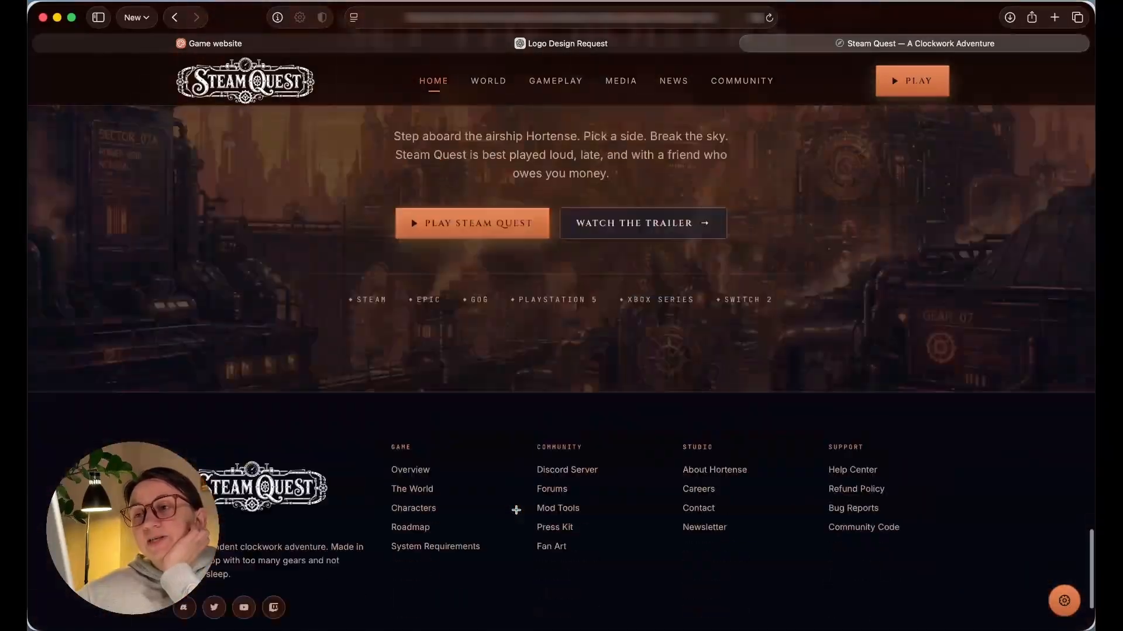
scroll(516, 511, "up", 8)
scroll(516, 510, "up", 20)
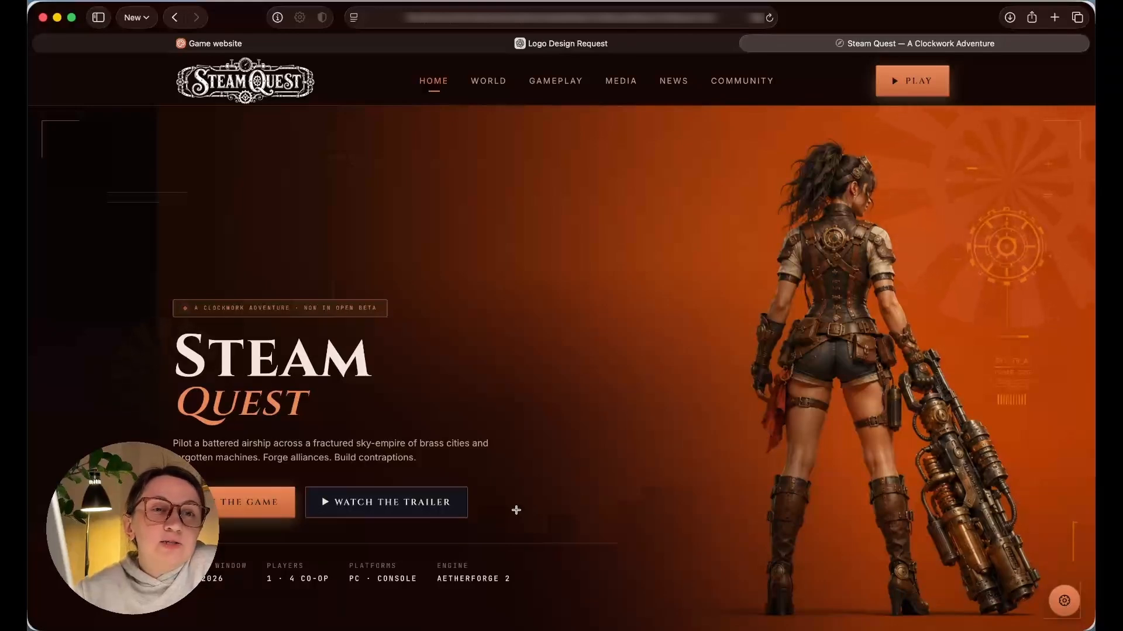
Examine the Chapter 02 gameplay cards and the character cards, and go back to the hero section
scroll(629, 292, "down", 2)
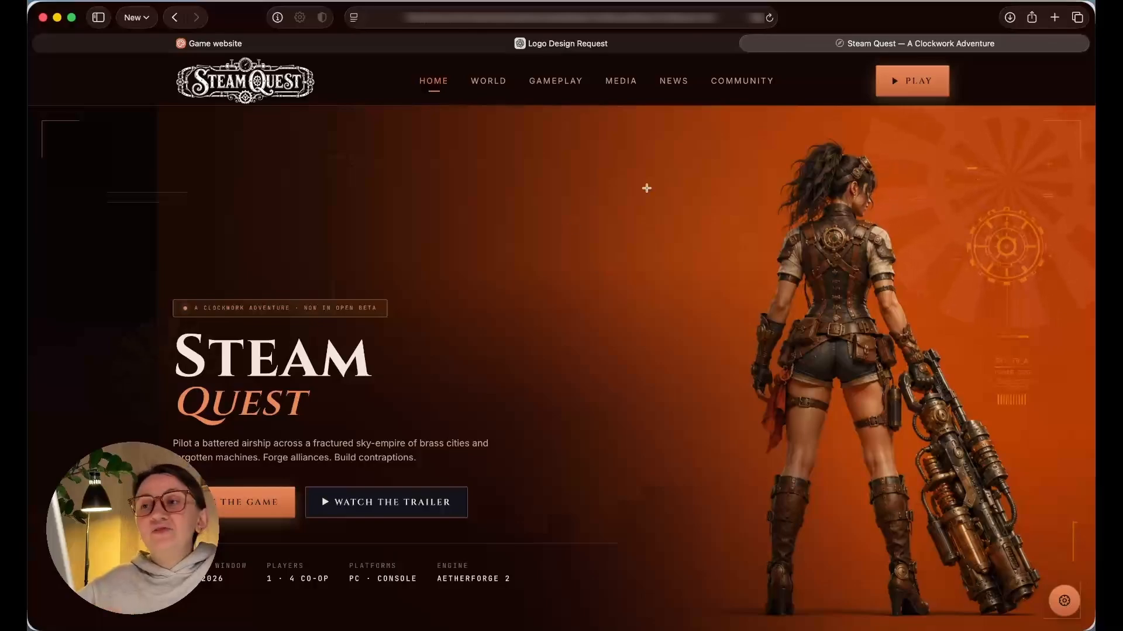
scroll(667, 278, "down", 20)
scroll(667, 277, "down", 20)
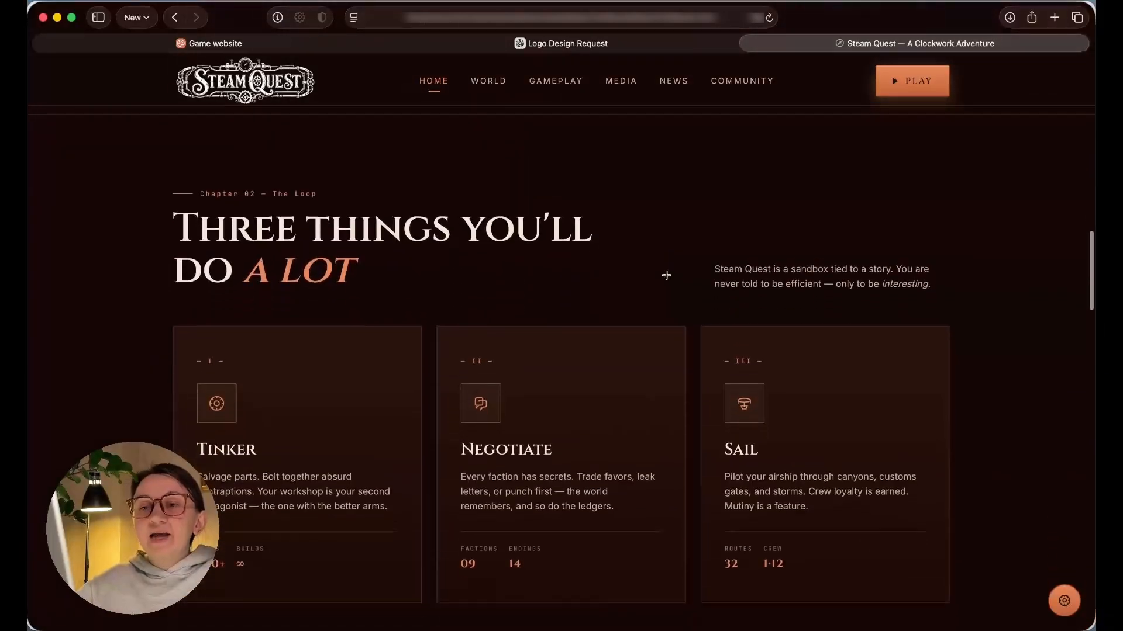
scroll(667, 275, "down", 15)
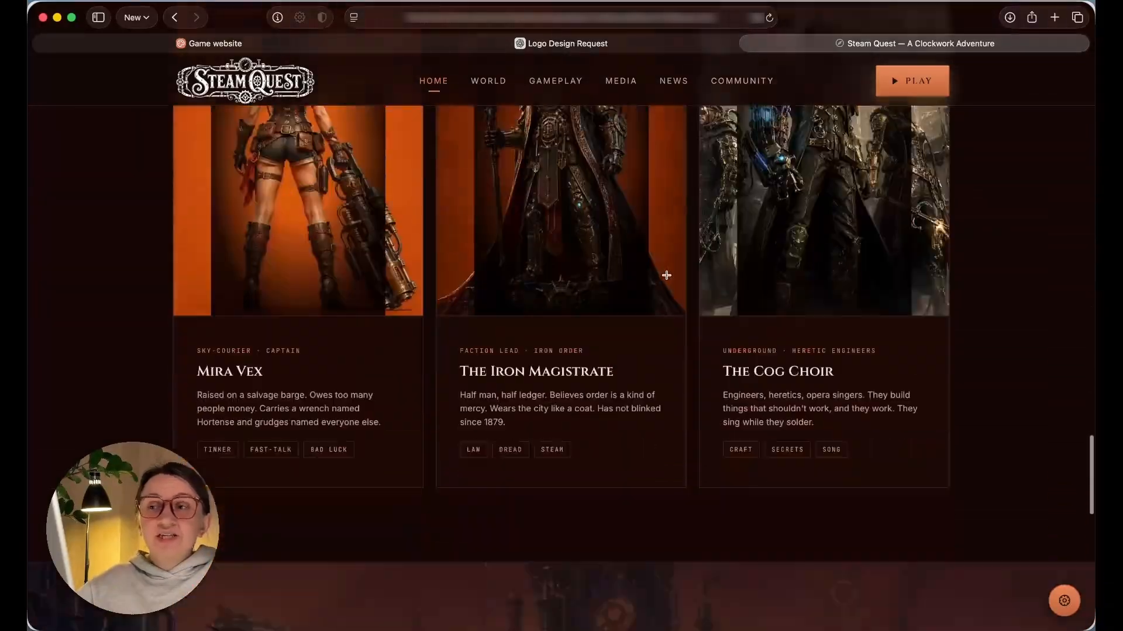
scroll(667, 275, "up", 20)
scroll(667, 276, "up", 15)
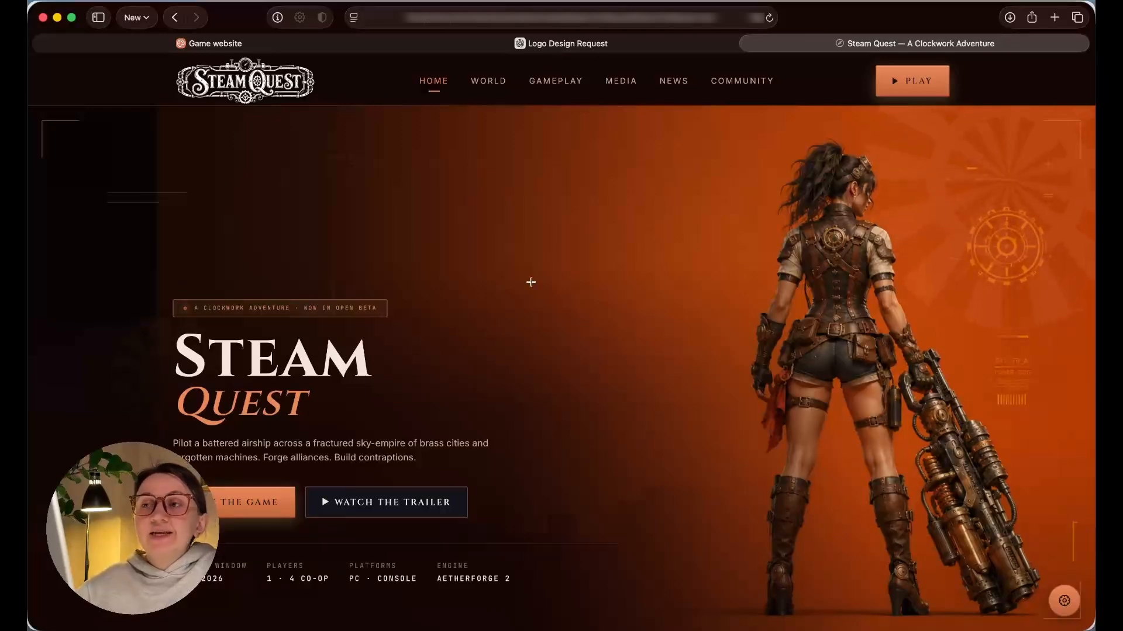
scroll(531, 283, "down", 4)
scroll(531, 285, "up", 4)
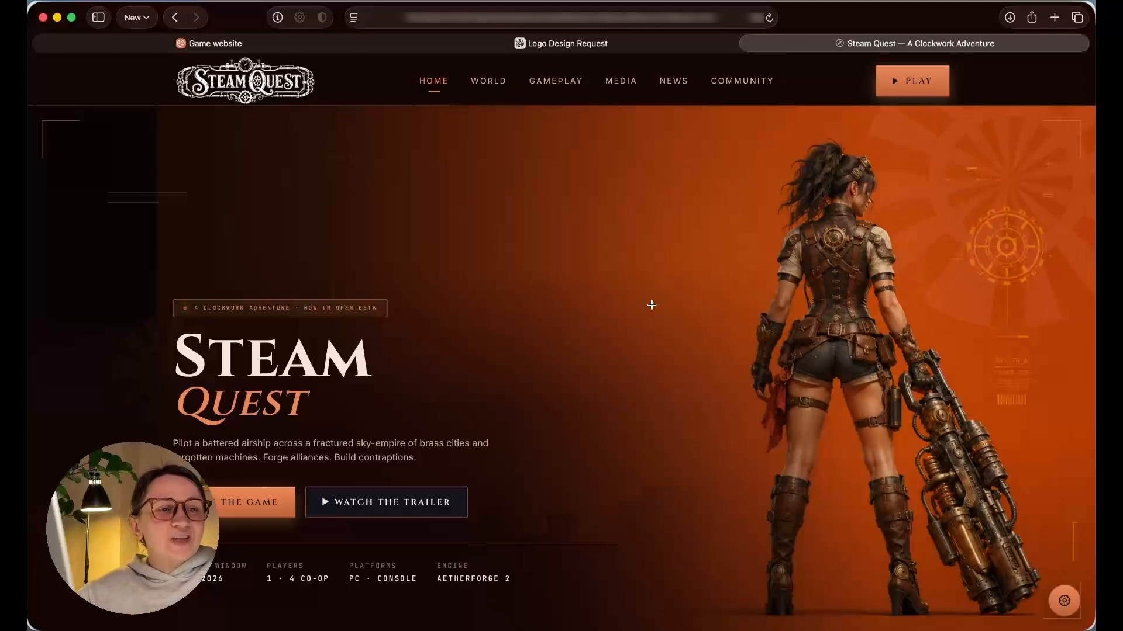
scroll(651, 305, "down", 4)
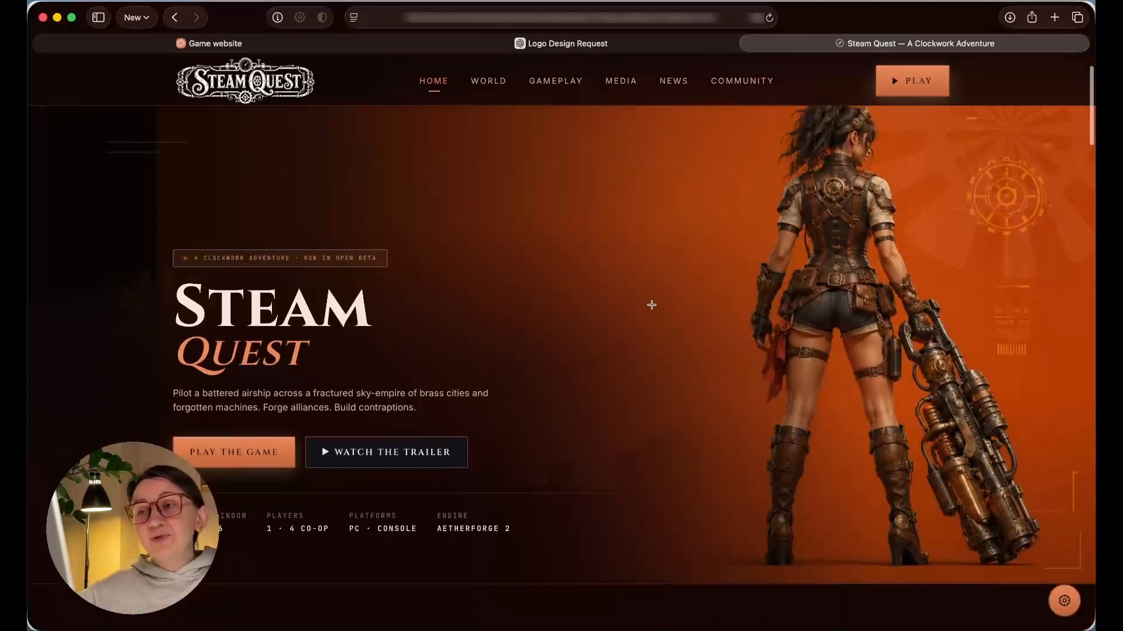
scroll(652, 305, "up", 4)
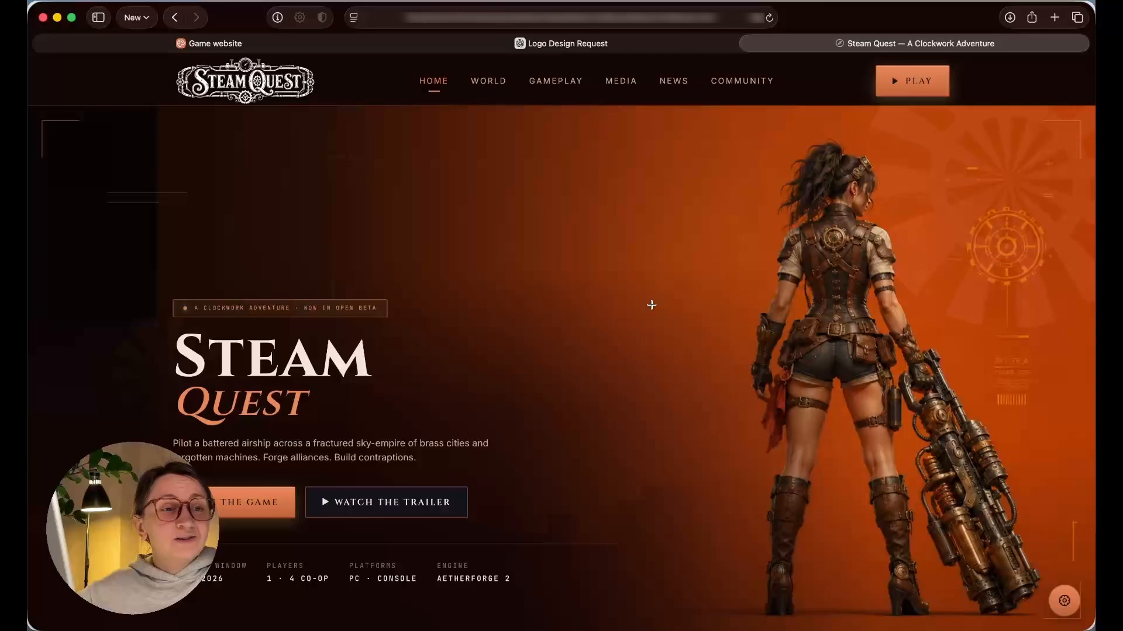
scroll(651, 305, "down", 10)
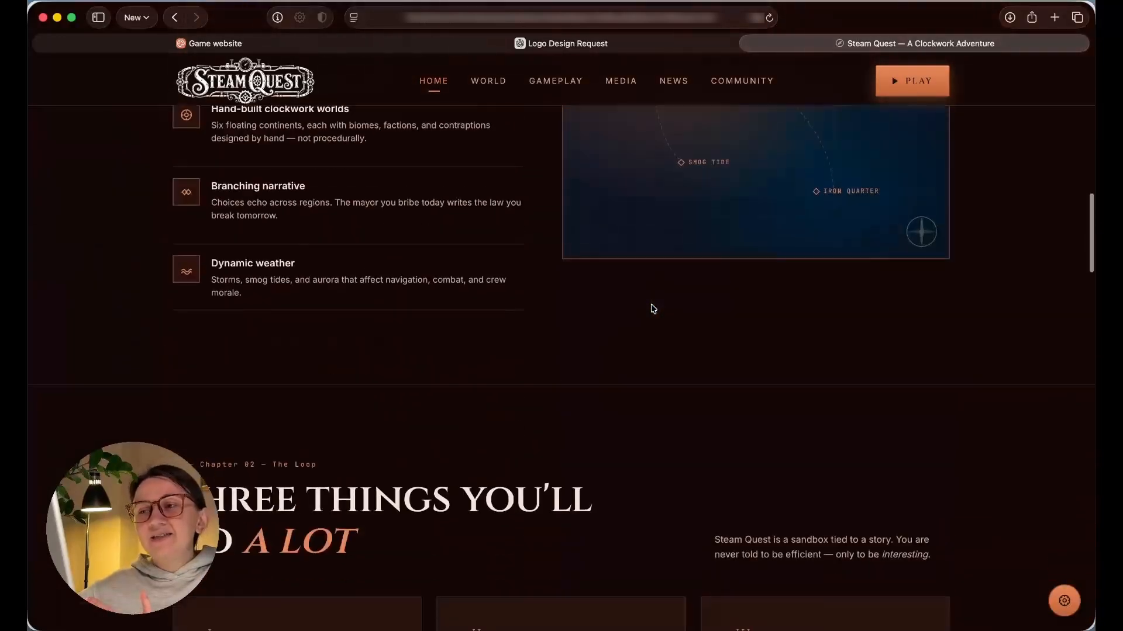
scroll(653, 308, "down", 5)
scroll(653, 309, "up", 6)
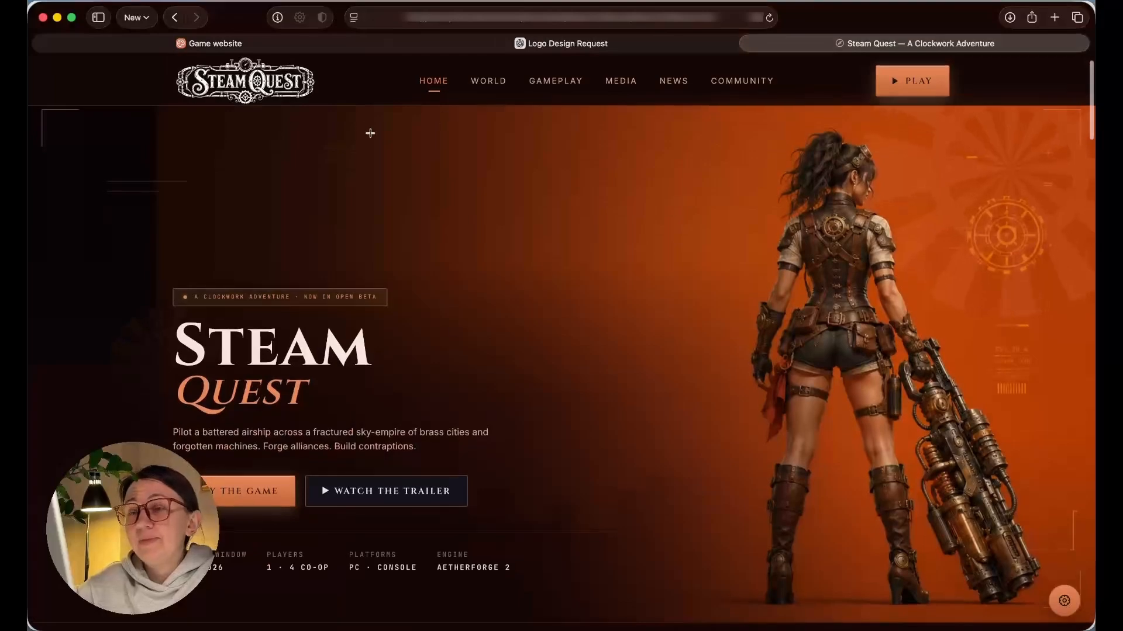
Examine the replaced images in the footage gallery and the character cards, plus the footer logo, and return to the hero
scroll(591, 193, "down", 20)
scroll(591, 194, "down", 8)
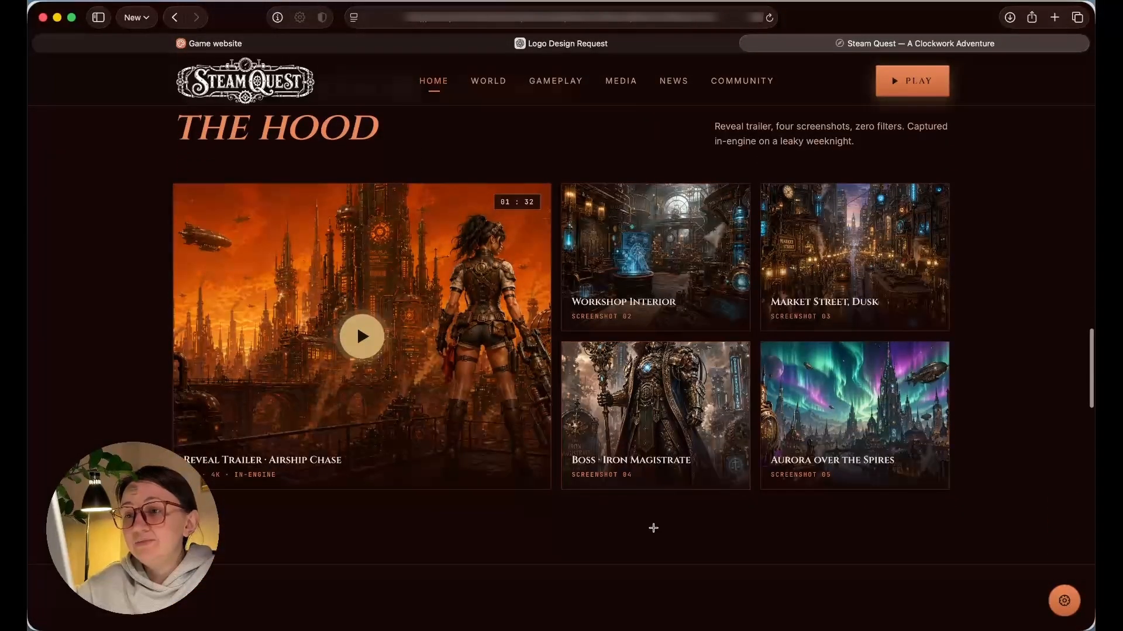
scroll(652, 526, "down", 10)
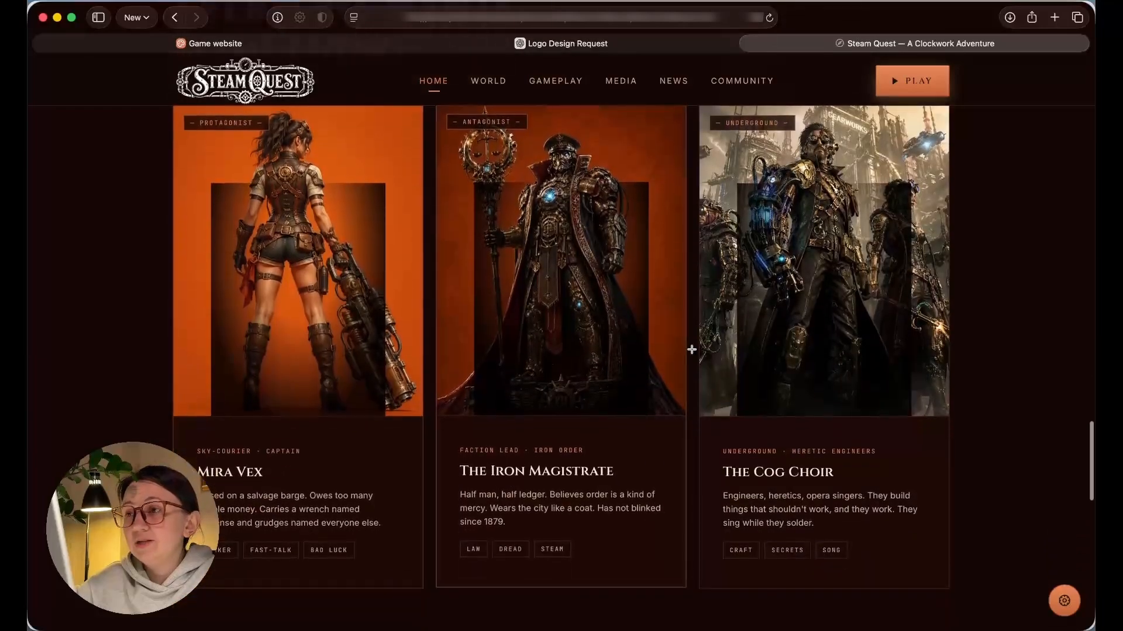
scroll(690, 350, "down", 10)
scroll(842, 436, "down", 5)
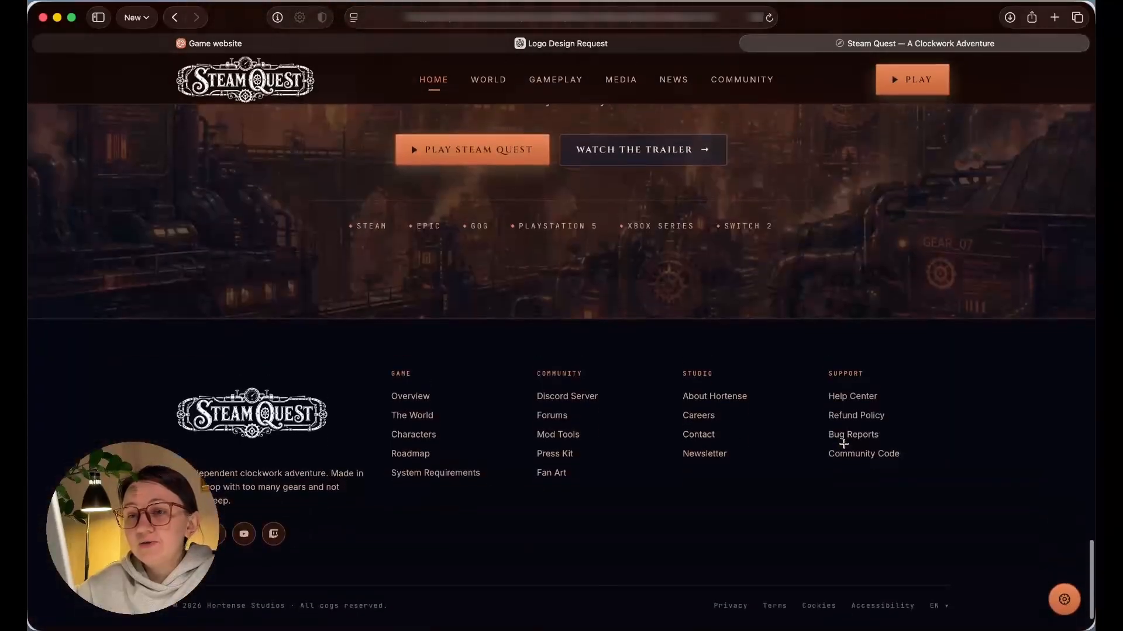
scroll(844, 443, "up", 20)
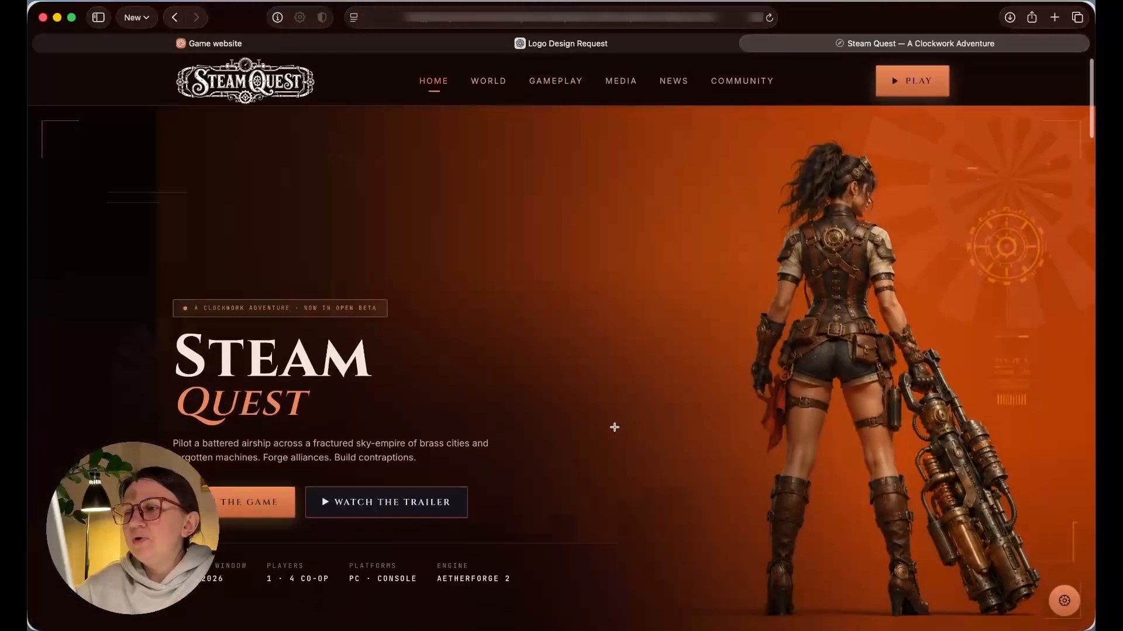
Review the Chapter 01 setting section with its concept map, the Chapter 02 cards and the page footer
scroll(571, 420, "down", 10)
scroll(572, 416, "down", 10)
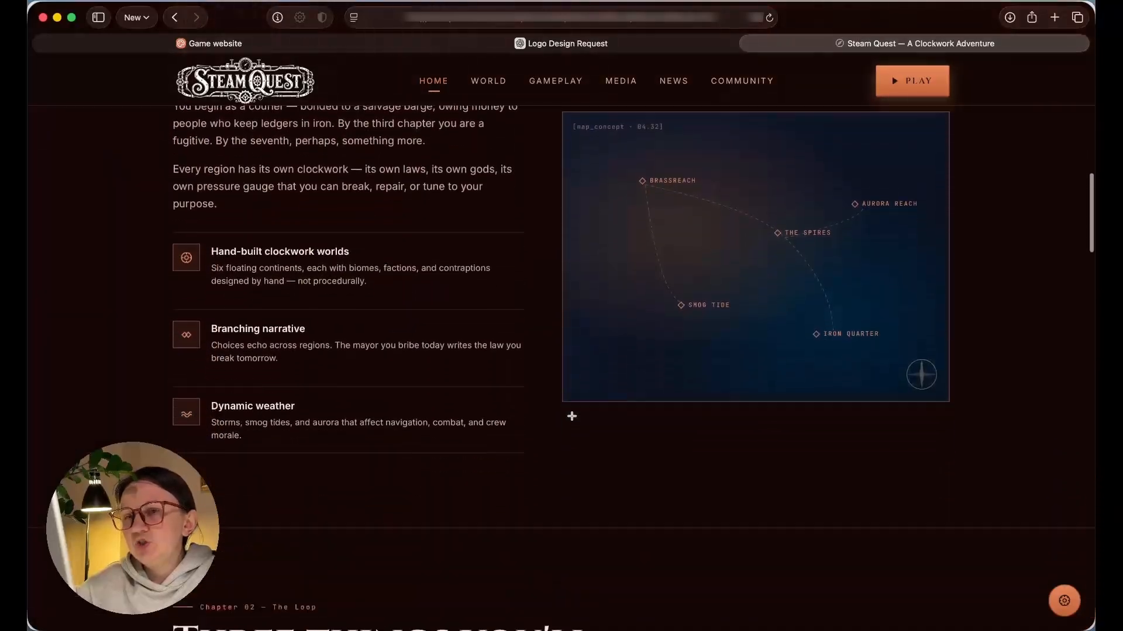
scroll(571, 416, "down", 8)
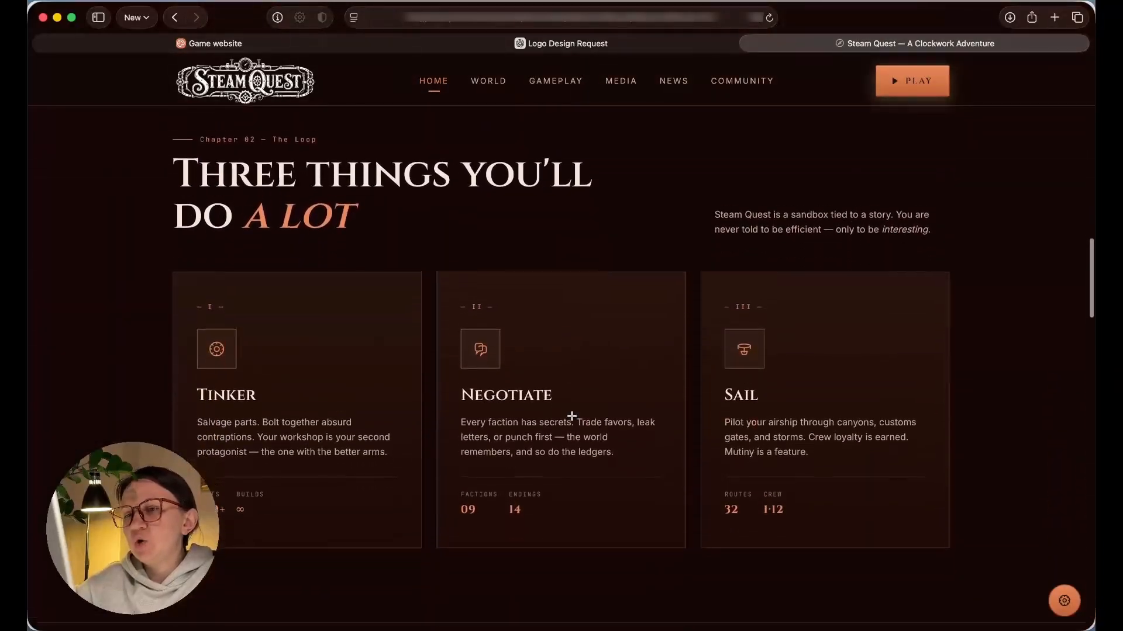
scroll(572, 416, "up", 15)
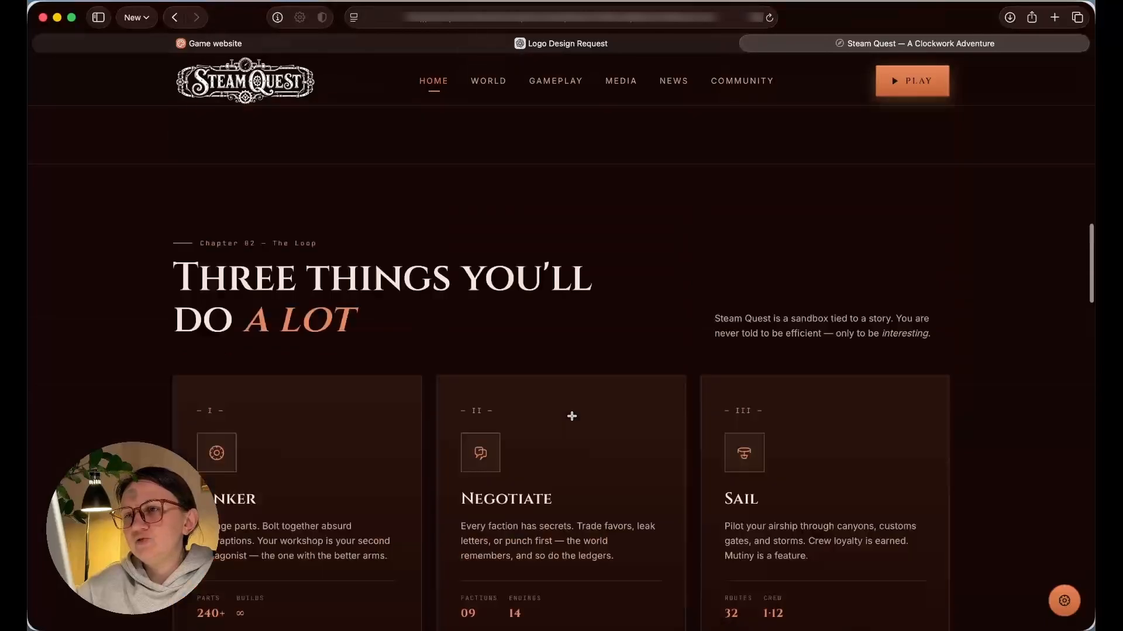
scroll(572, 416, "up", 7)
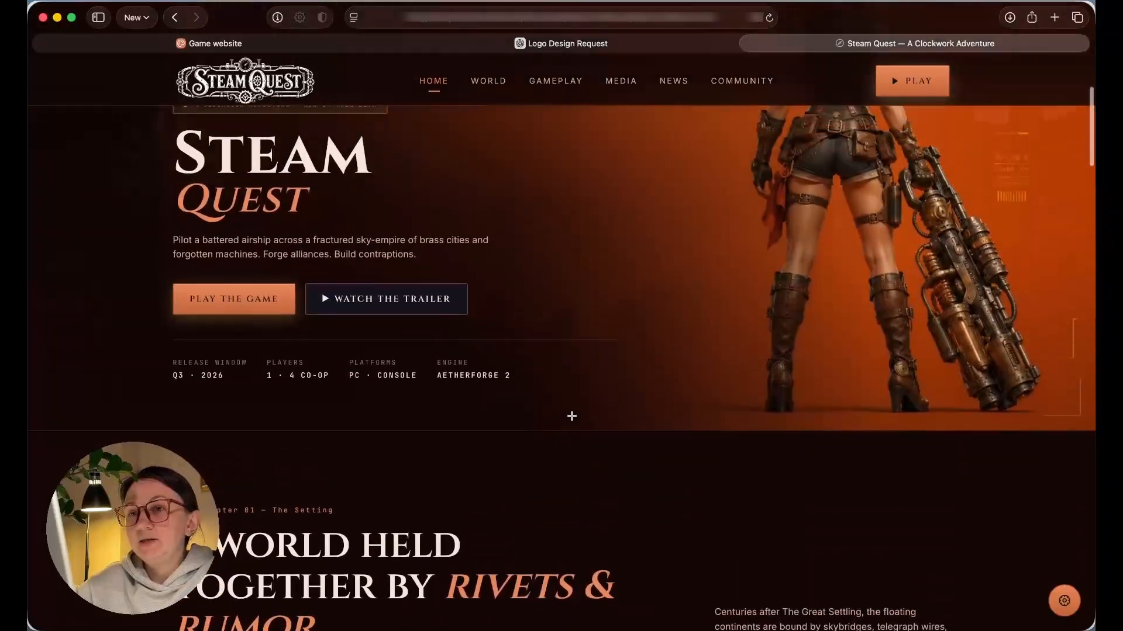
scroll(573, 419, "down", 20)
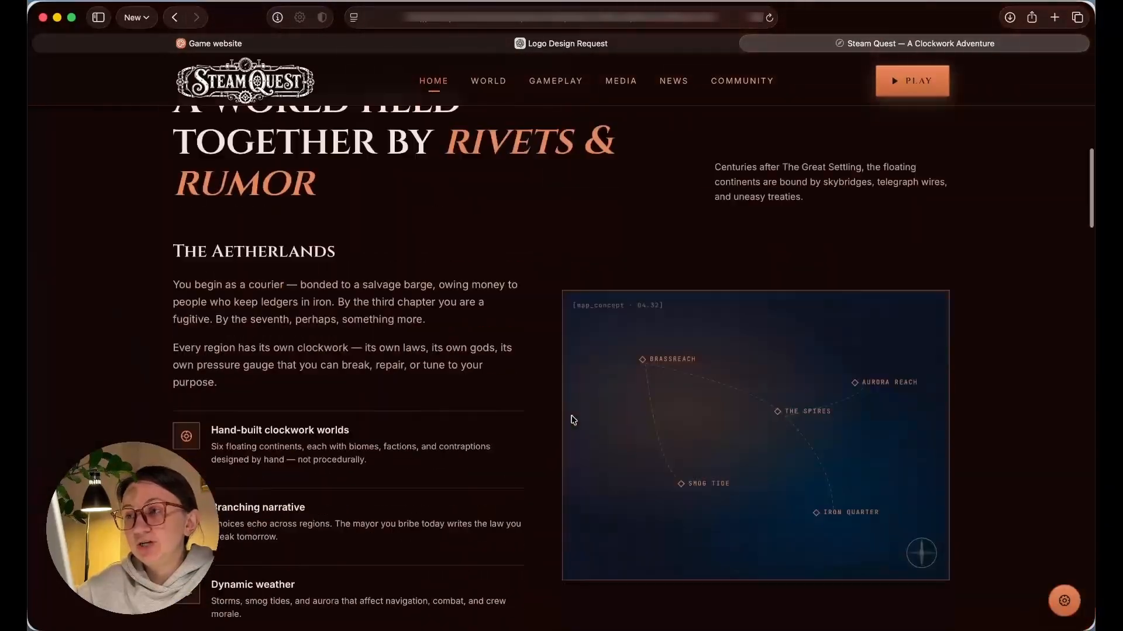
scroll(573, 419, "down", 20)
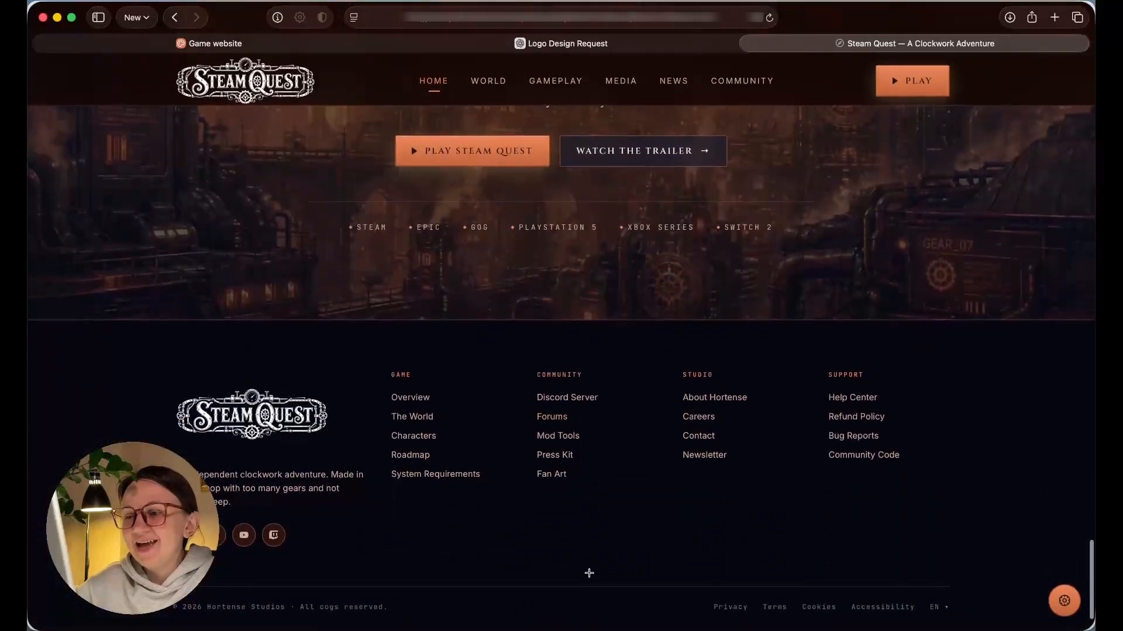
Check the plan usage limits in the Claude settings window and minimize it
left_click(720, 619)
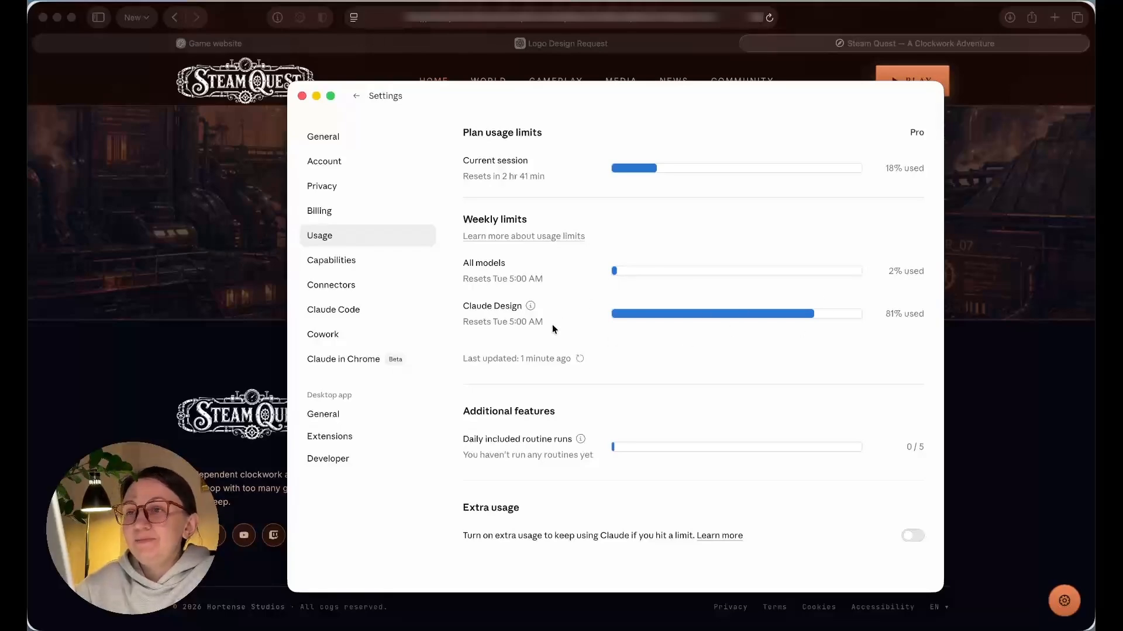
left_click(316, 96)
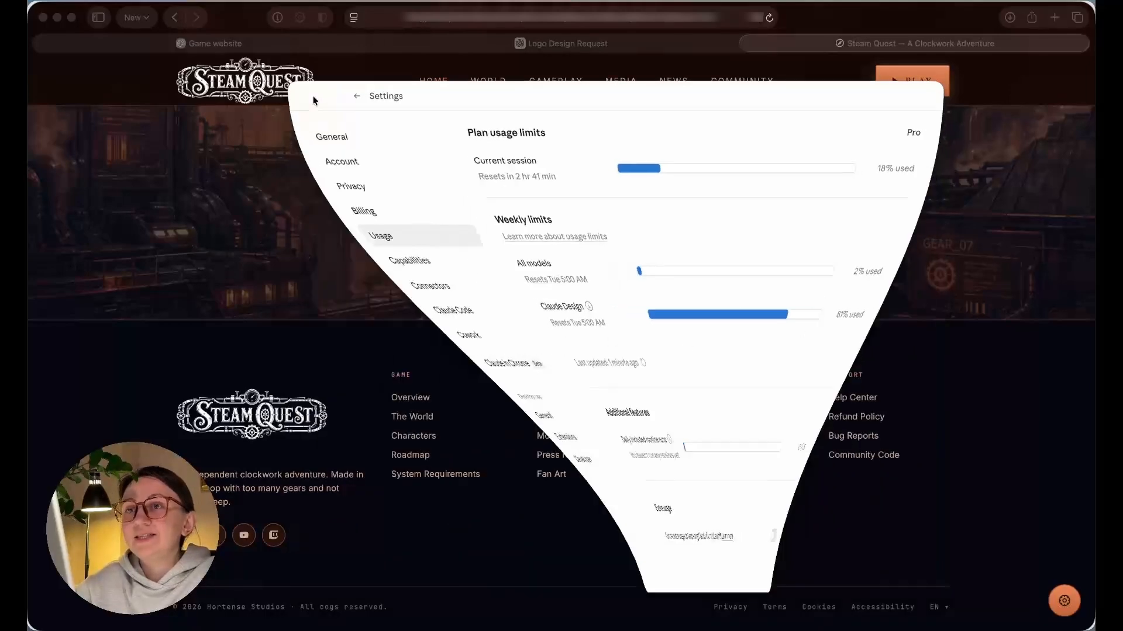
Look over the "Set the boilers roaring" section, the hero and the Chapter 01 heading of the finished page
scroll(515, 311, "up", 10)
scroll(517, 312, "down", 2)
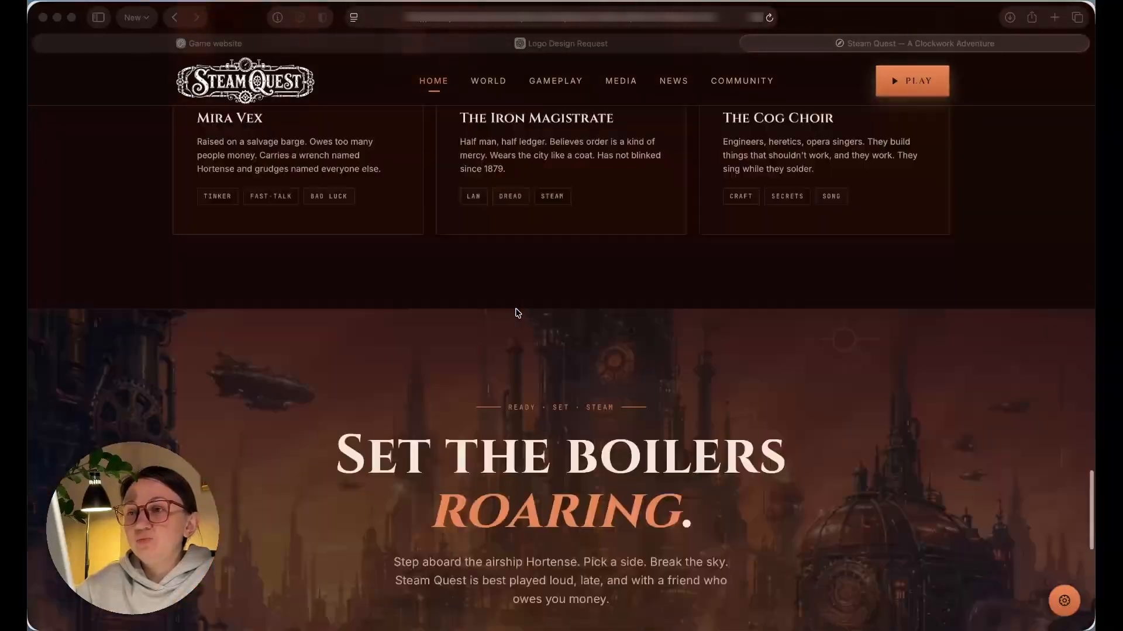
scroll(518, 313, "up", 15)
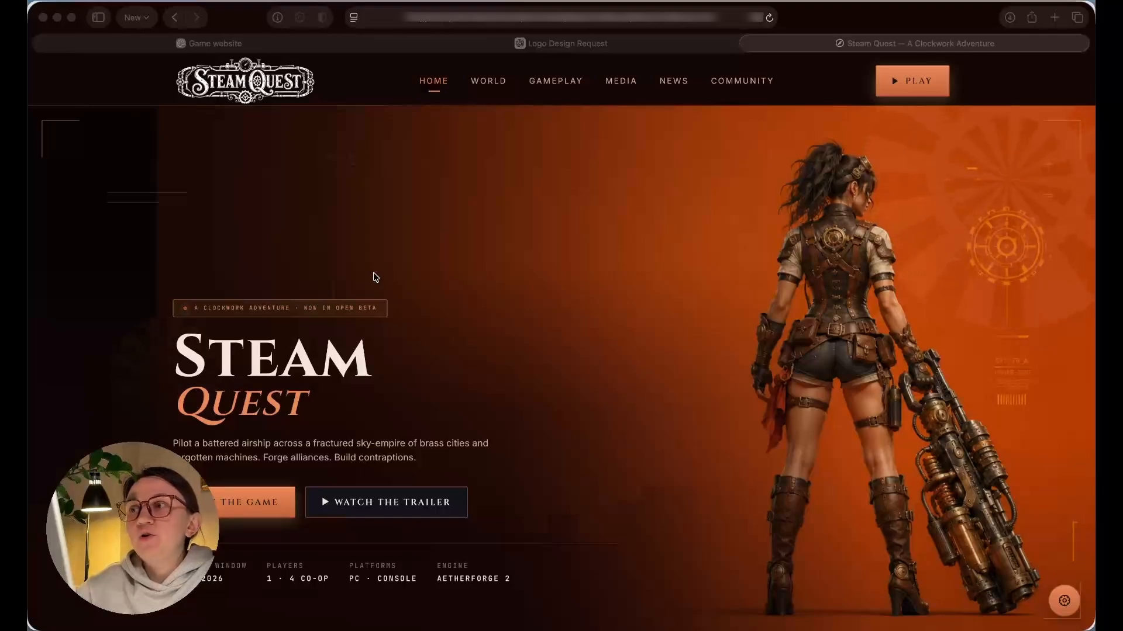
scroll(802, 508, "down", 10)
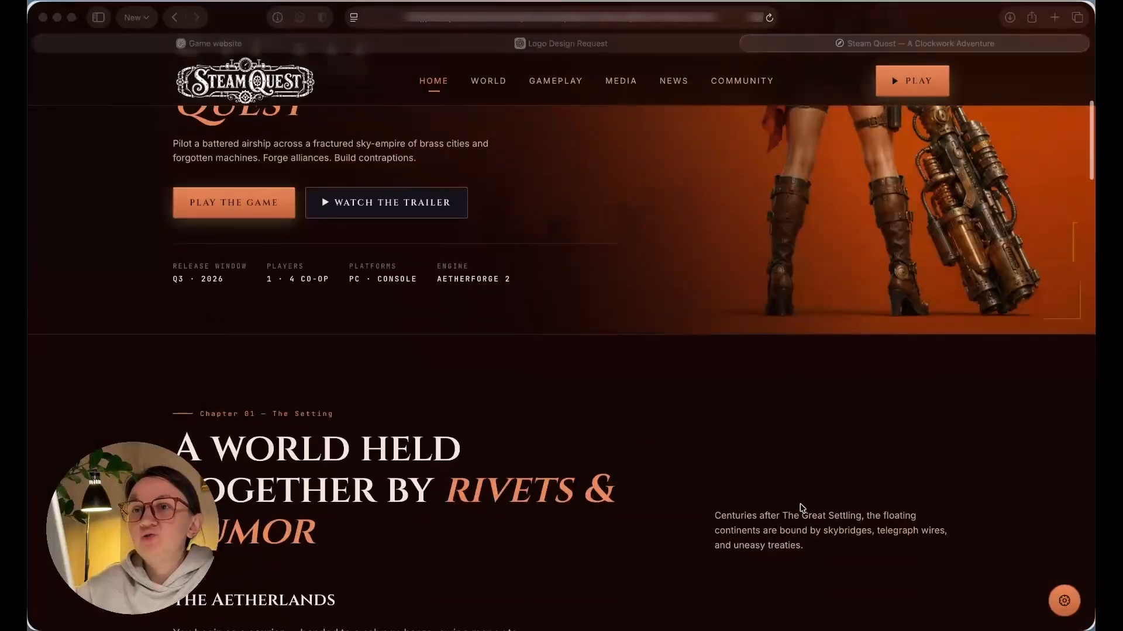
scroll(802, 509, "down", 15)
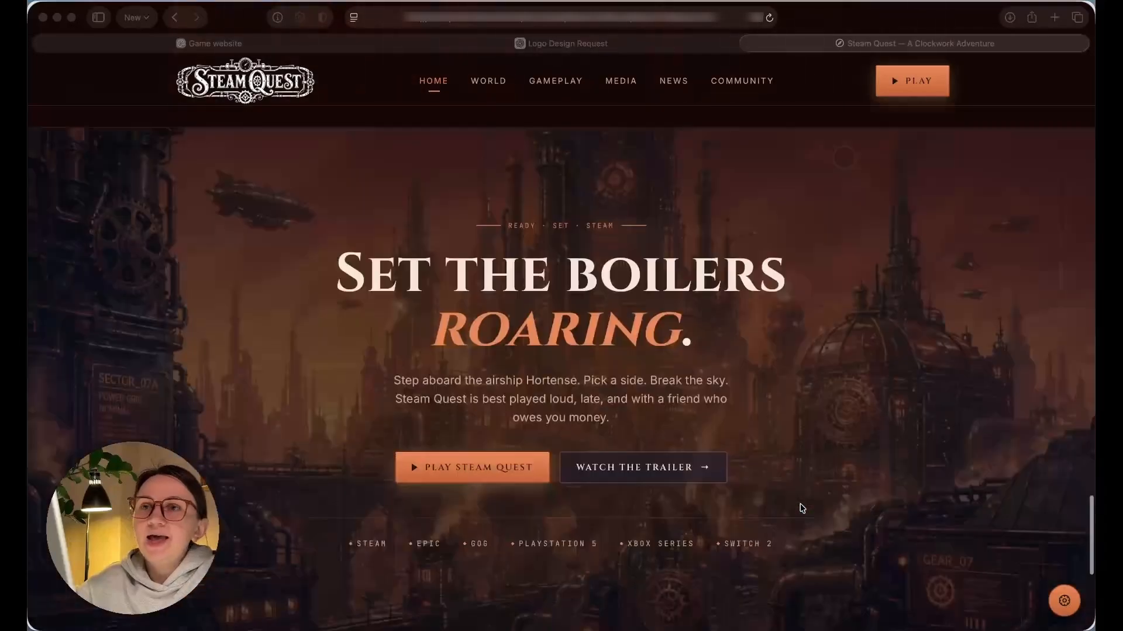
scroll(802, 508, "up", 10)
scroll(803, 509, "up", 15)
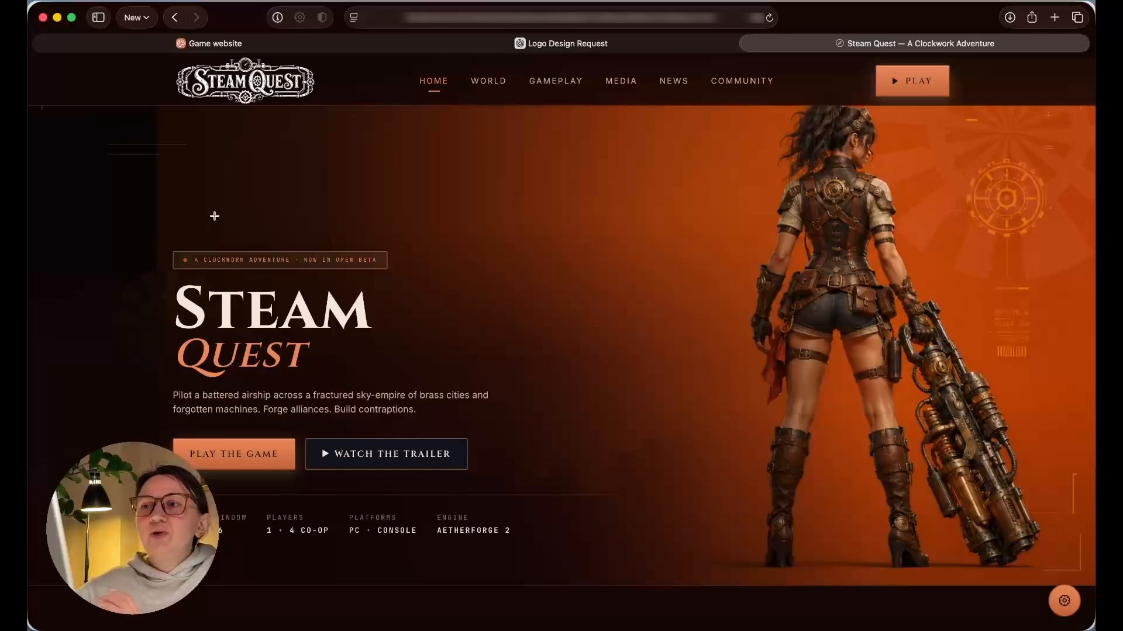
Switch to the Game website project, open the Steam Quest Wireframe and examine its sections from the hero to the closing banner
left_click(243, 43)
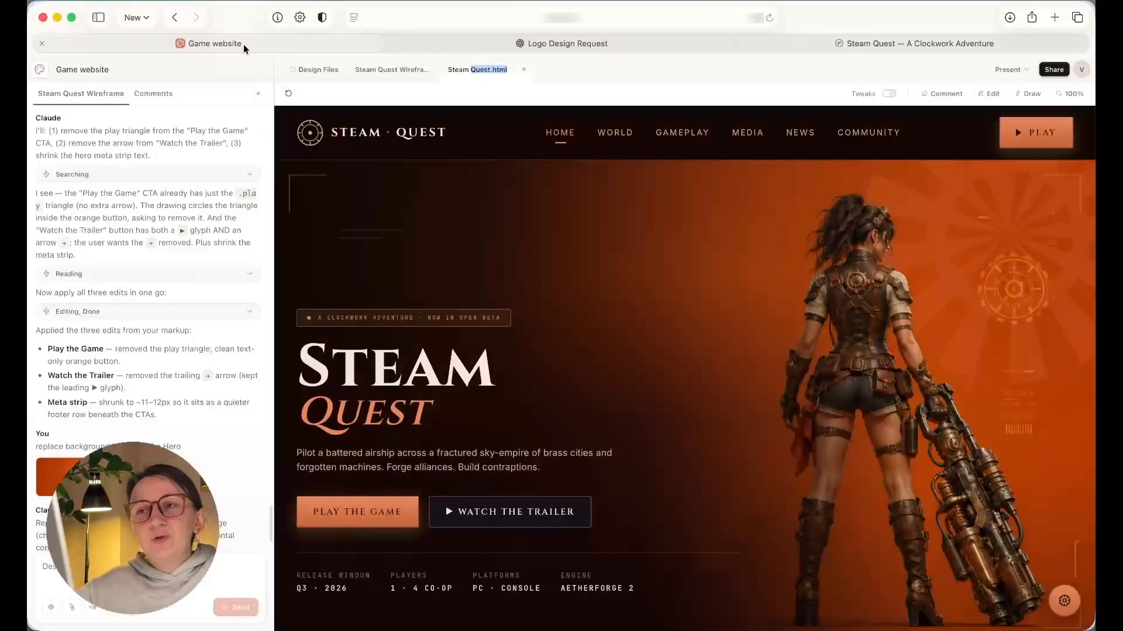
left_click(382, 73)
scroll(553, 402, "down", 15)
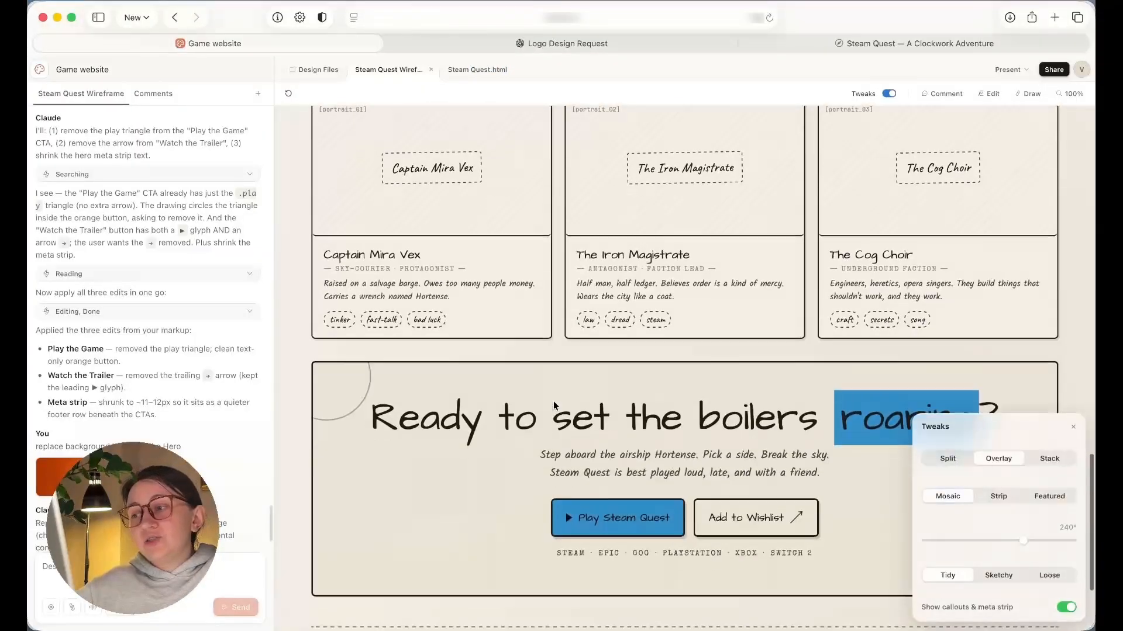
scroll(554, 401, "down", 3)
scroll(553, 401, "up", 20)
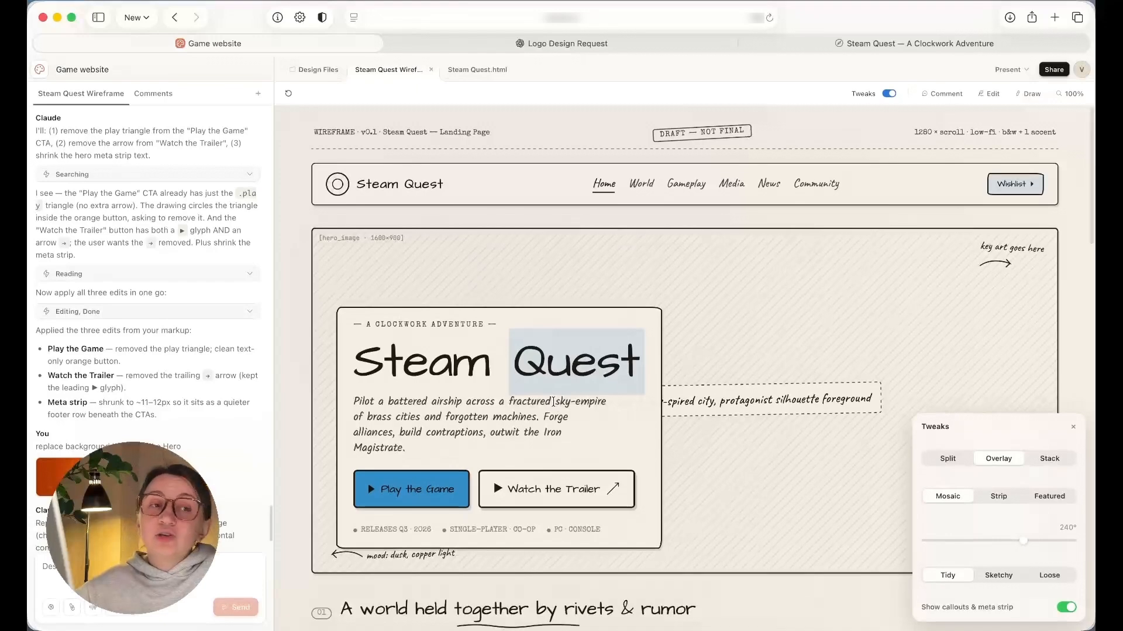
scroll(553, 402, "down", 5)
scroll(555, 405, "up", 6)
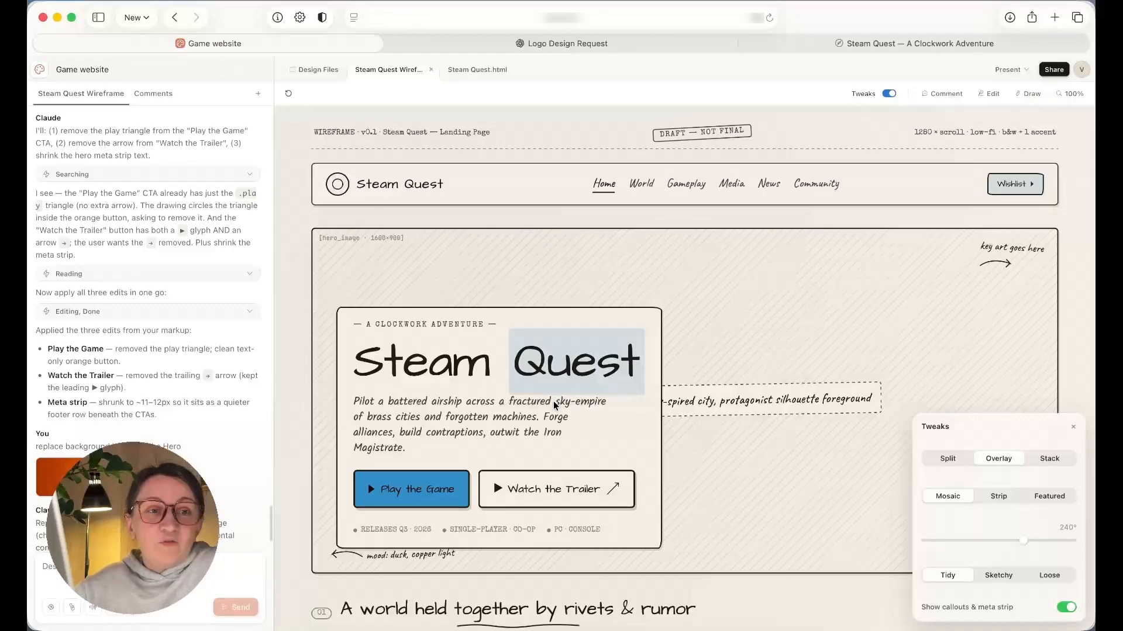
Return to the finished Steam Quest page and view its hero section for comparison with the wireframe
left_click(841, 44)
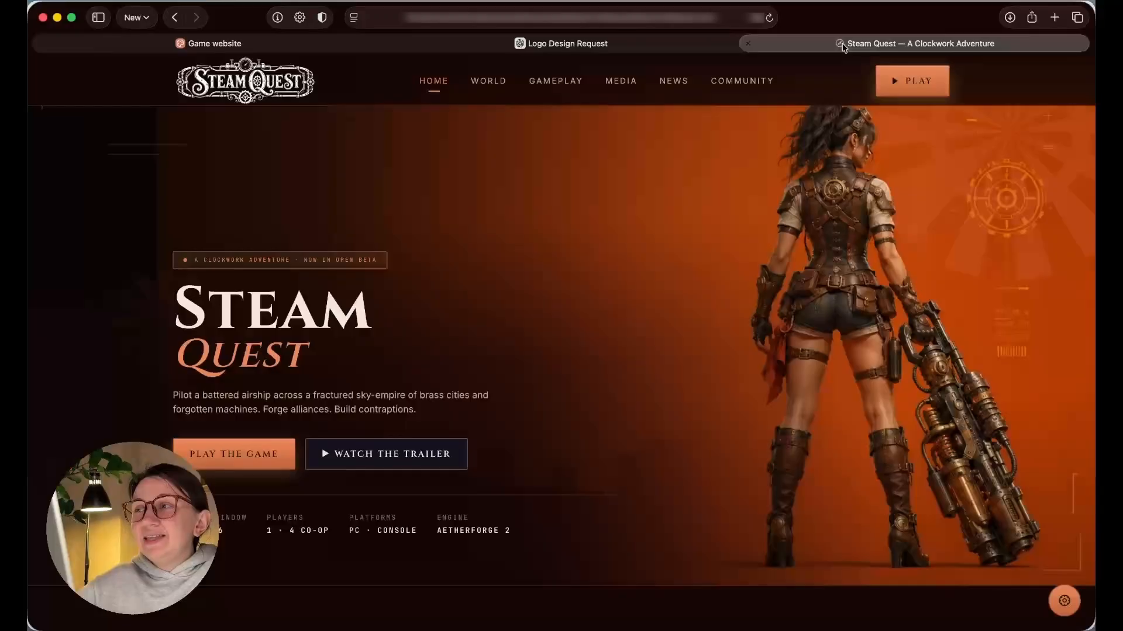
scroll(661, 270, "down", 3)
scroll(661, 270, "up", 5)
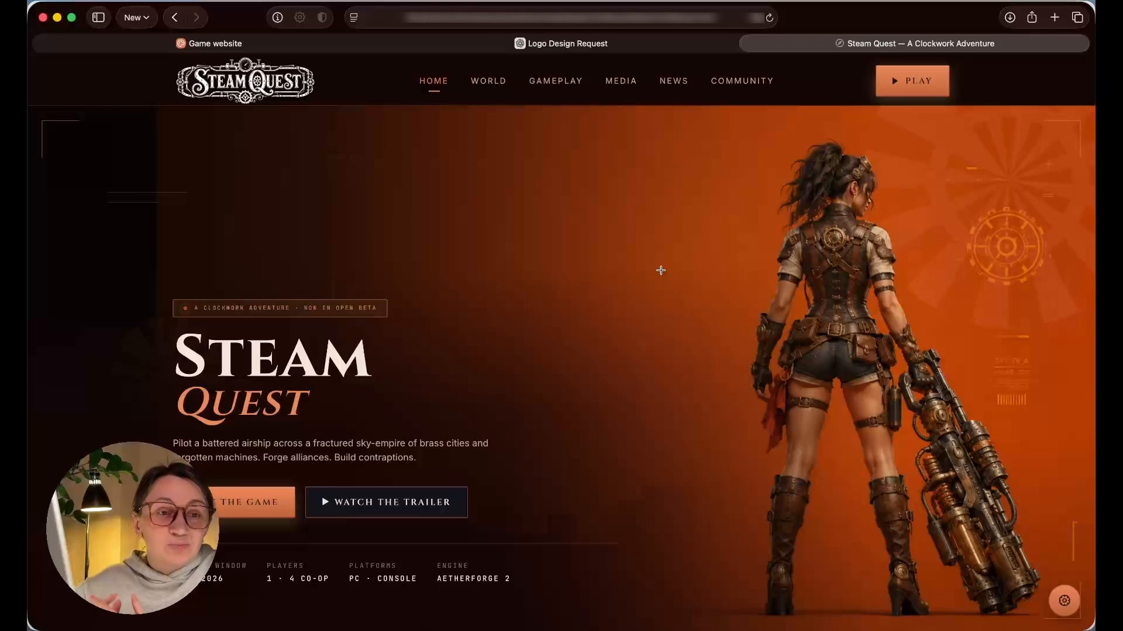
scroll(661, 271, "down", 8)
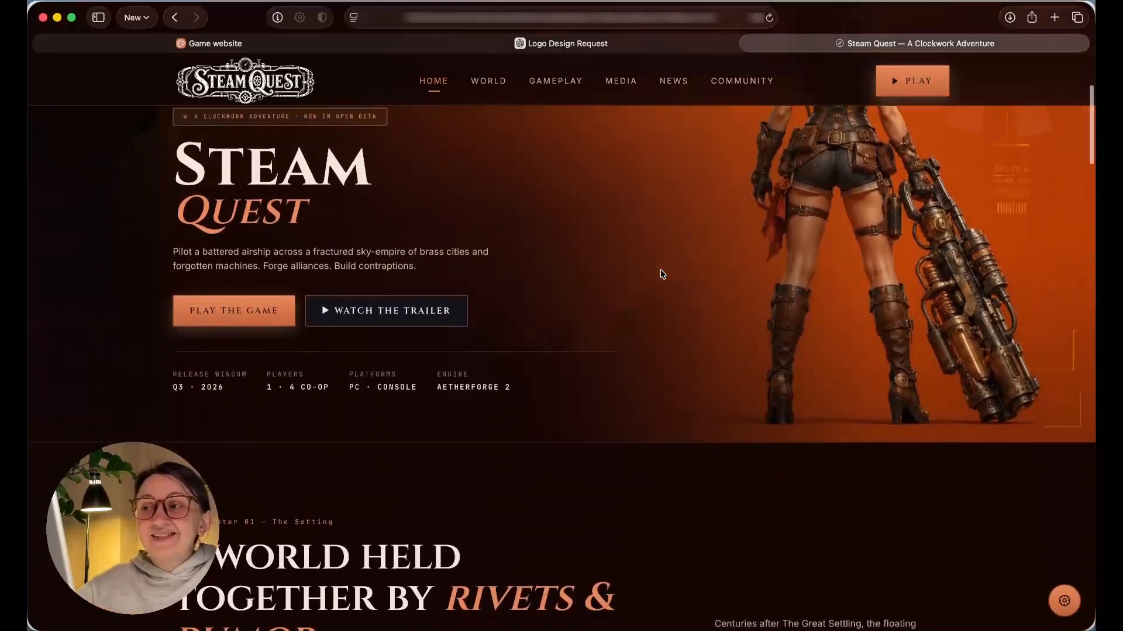
scroll(661, 272, "up", 8)
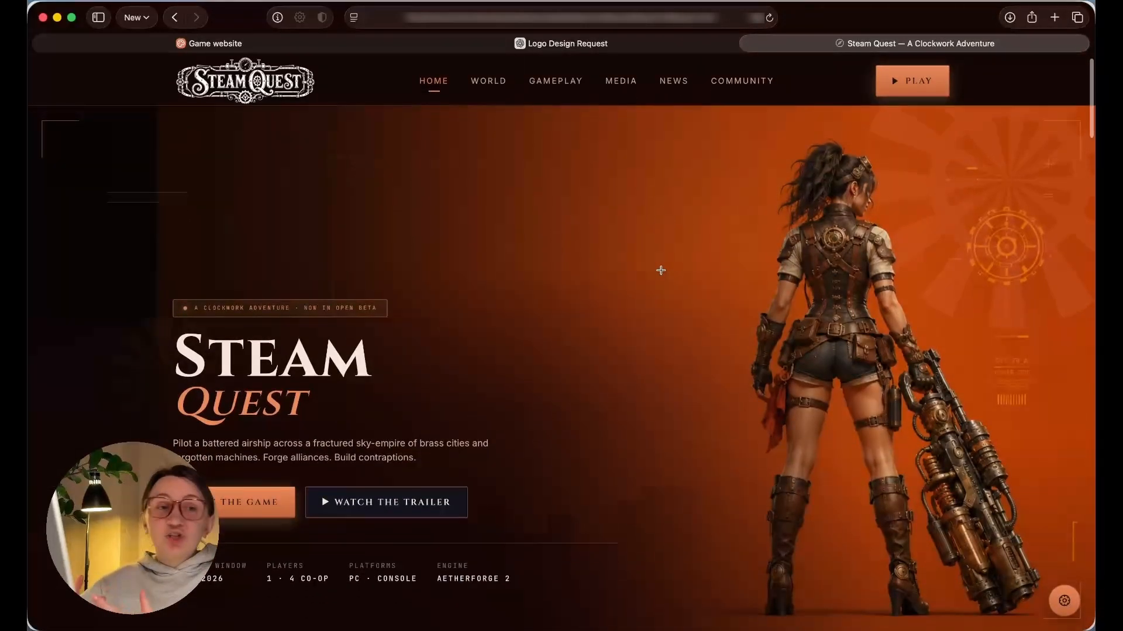